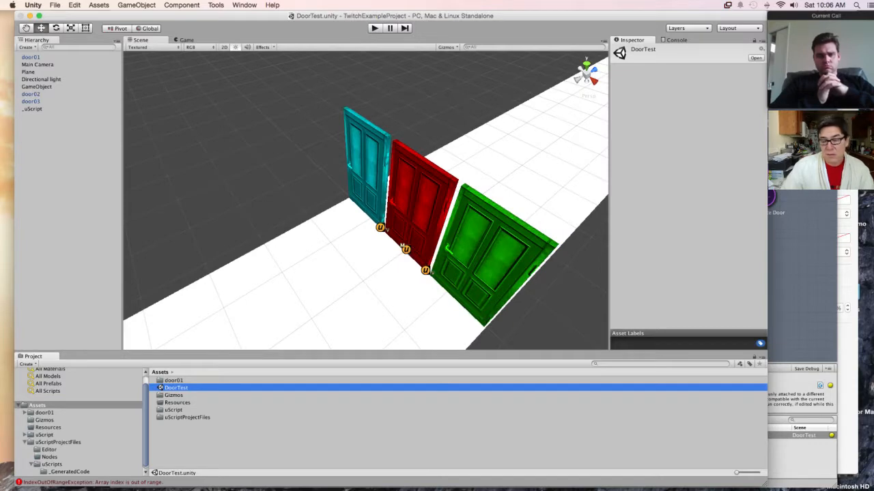
# Step: Play-test the door scene and stop play mode
pyautogui.press('super+p')
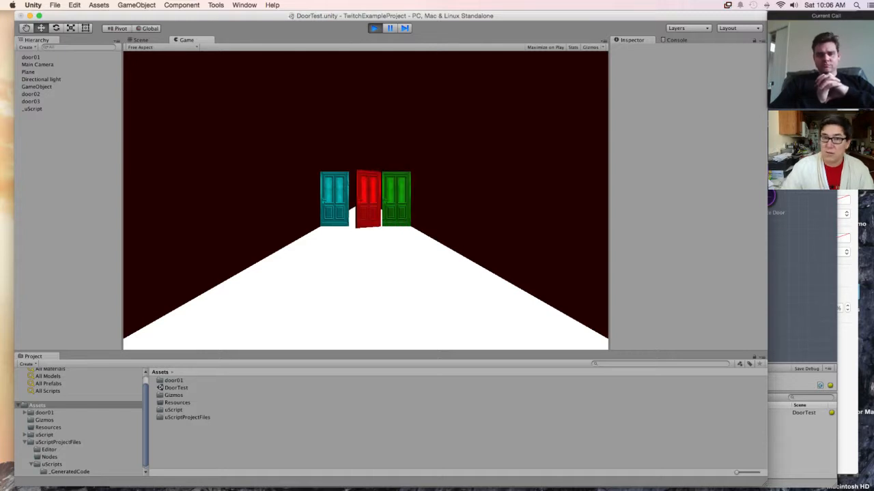
pyautogui.press('super+p')
# Step: Open the uScript graph editor and fit its window beside the webcam feeds
pyautogui.press('super+u')
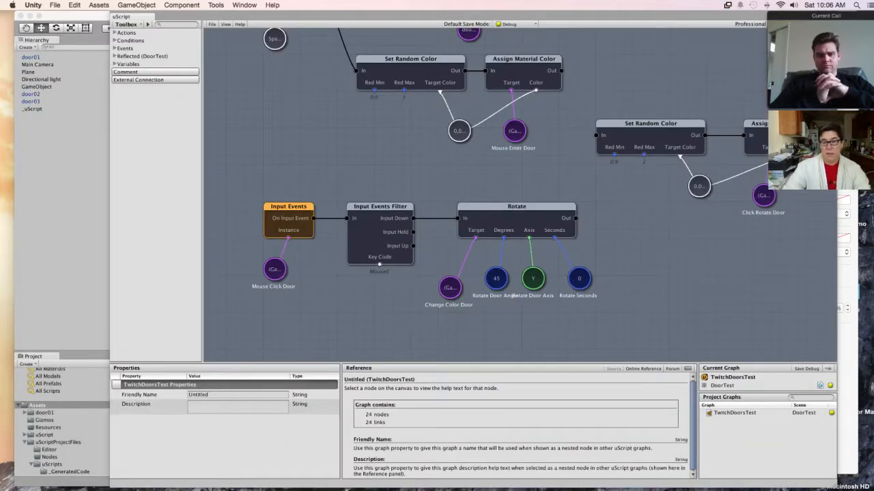
pyautogui.moveTo(437, 15); pyautogui.dragTo(366, 16)
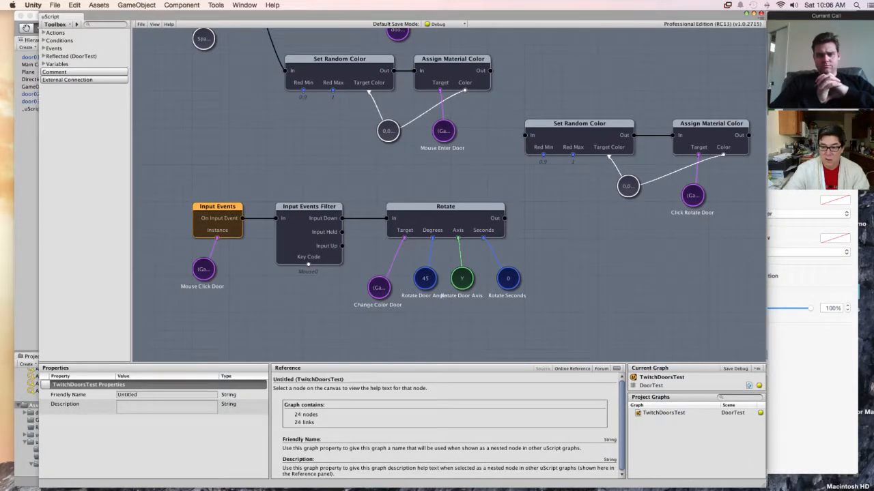
pyautogui.moveTo(765, 487); pyautogui.dragTo(767, 485)
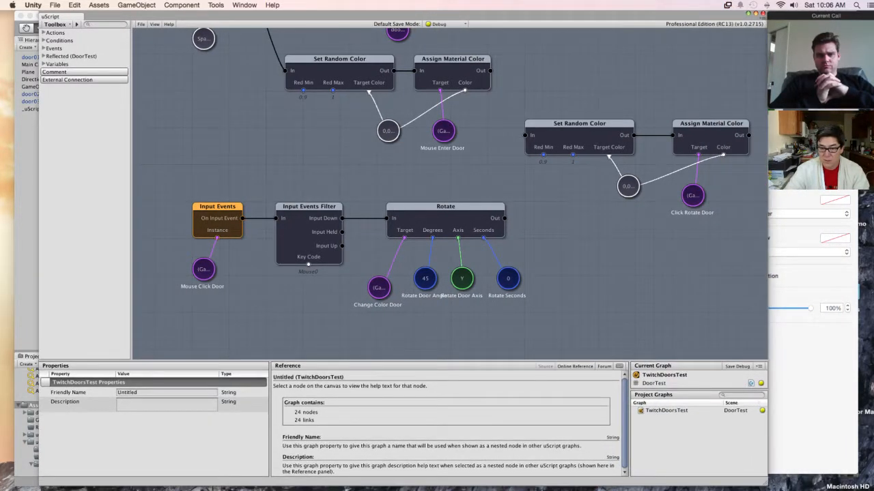
# Step: Inspect the space-key Input Events node and the Key Code variable of its Input Events Filter
pyautogui.moveTo(450, 171); pyautogui.dragTo(460, 213, button='middle')
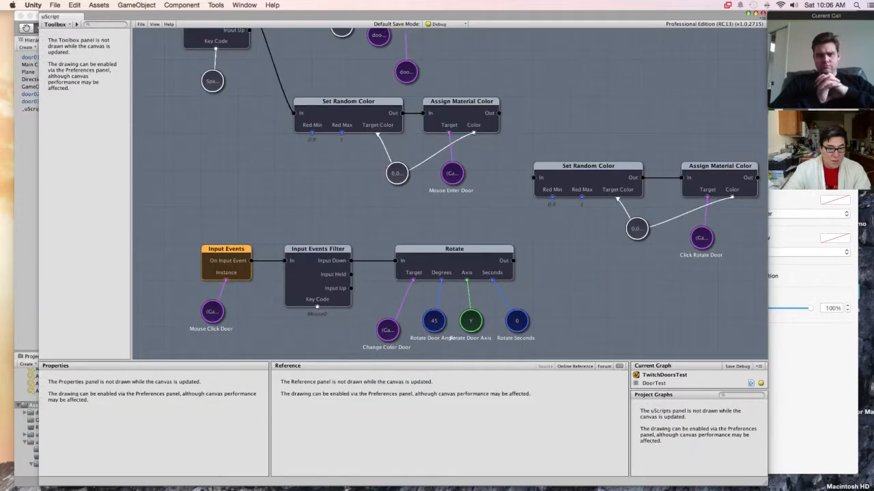
pyautogui.moveTo(383, 170); pyautogui.dragTo(572, 316, button='middle')
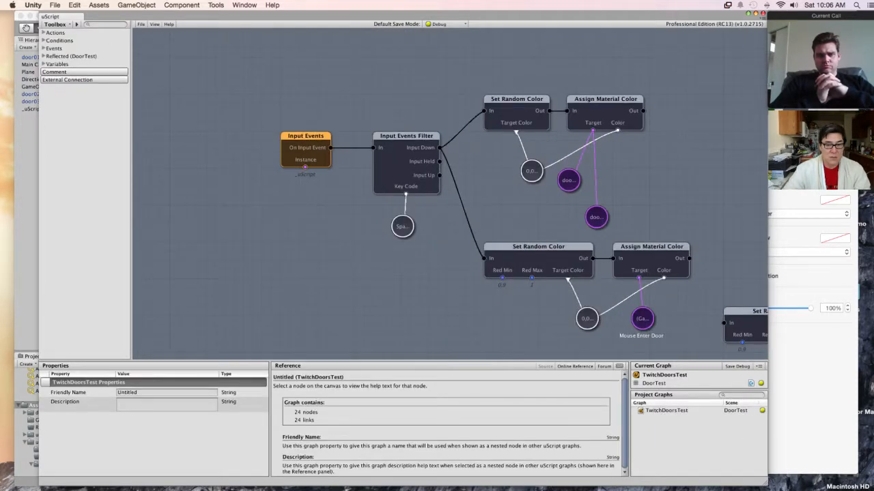
pyautogui.click(406, 135)
pyautogui.click(305, 135)
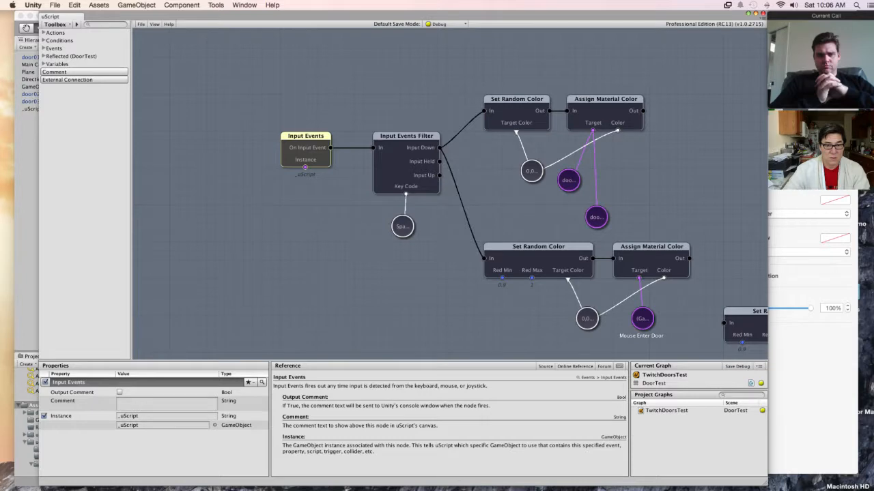
pyautogui.click(406, 164)
pyautogui.click(402, 226)
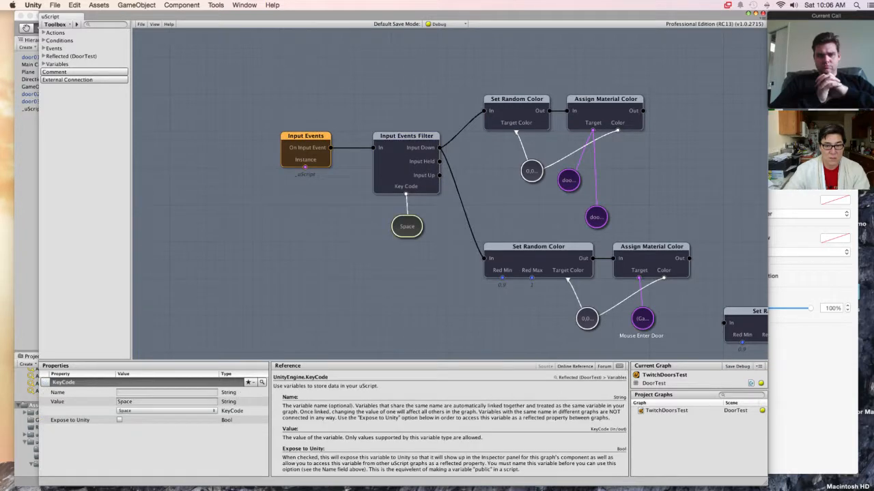
# Step: Inspect the mouse-click chain that feeds Rotate: its Input Events node, Mouse Click Door variable and Input Events Filter
pyautogui.moveTo(437, 286); pyautogui.dragTo(283, 168, button='middle')
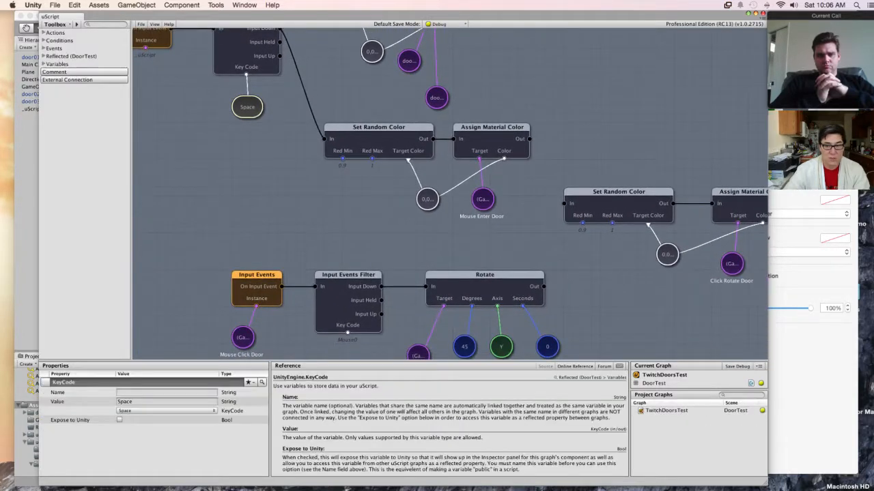
pyautogui.moveTo(286, 253); pyautogui.dragTo(269, 181, button='middle')
pyautogui.click(245, 216)
pyautogui.moveTo(240, 267); pyautogui.dragTo(231, 208, button='middle')
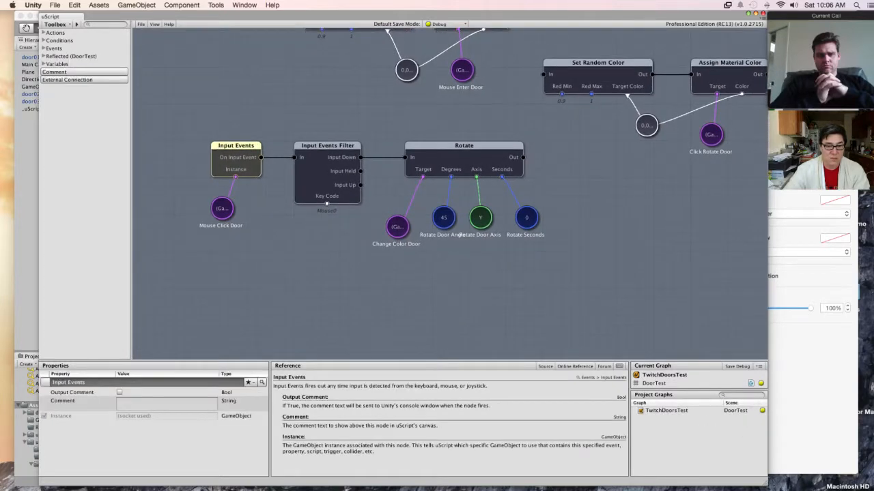
pyautogui.click(235, 208)
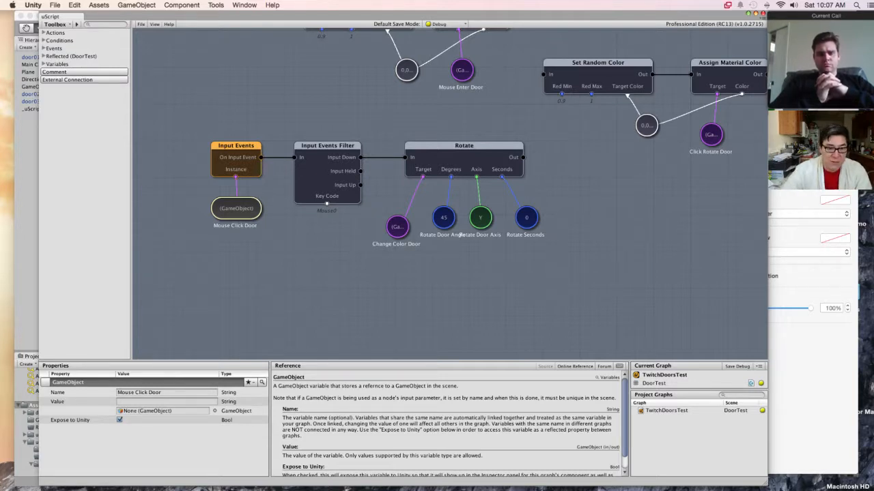
pyautogui.press('Escape')
pyautogui.click(222, 208)
pyautogui.press('Escape')
pyautogui.click(327, 170)
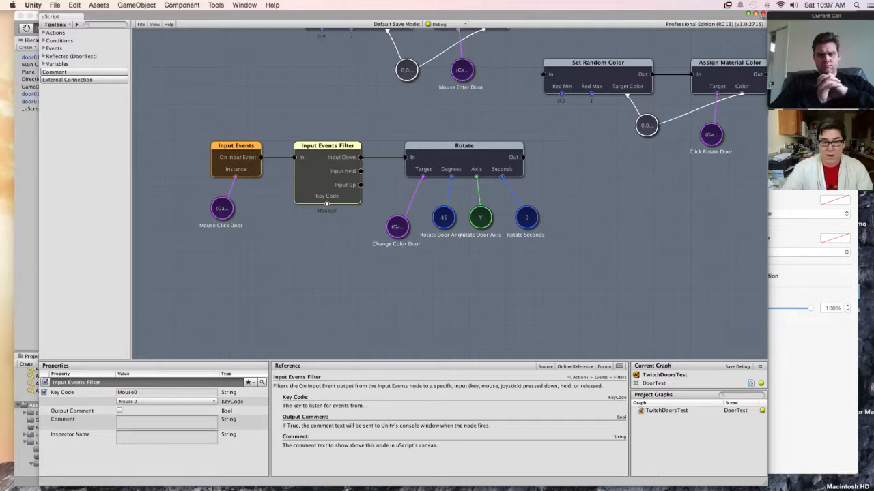
pyautogui.press('Escape')
pyautogui.click(222, 209)
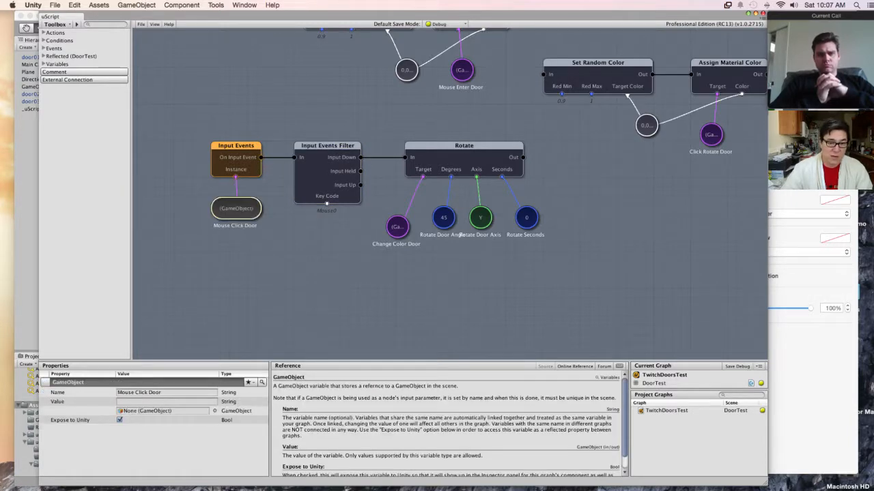
pyautogui.press('Escape')
# Step: Check the exposed variables on the _uScript object in the scene and return to the uScript graph
pyautogui.press('super+w')
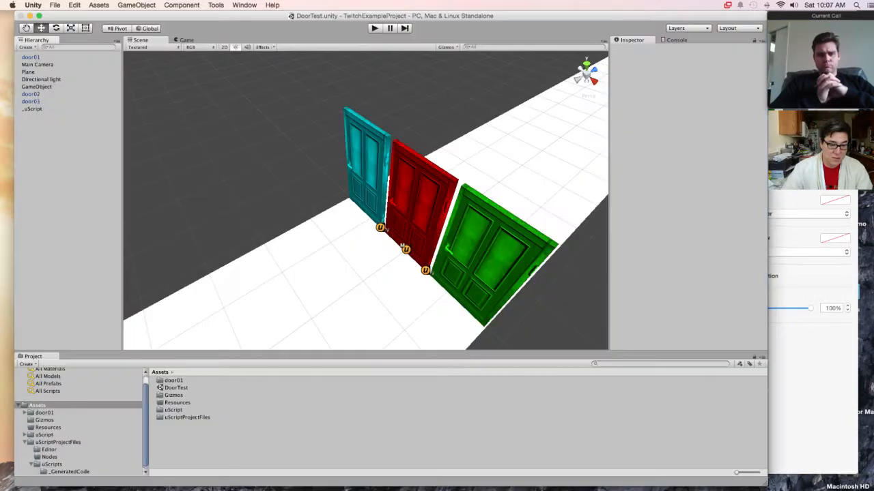
pyautogui.click(405, 249)
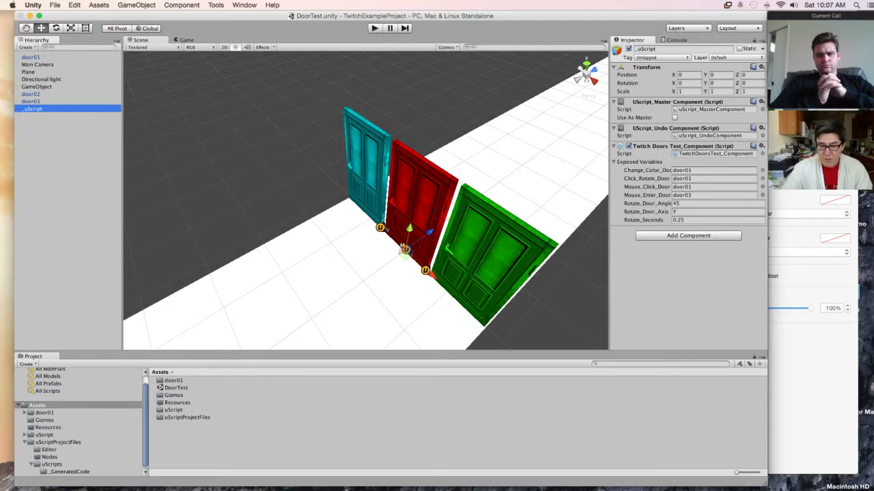
pyautogui.click(91, 481)
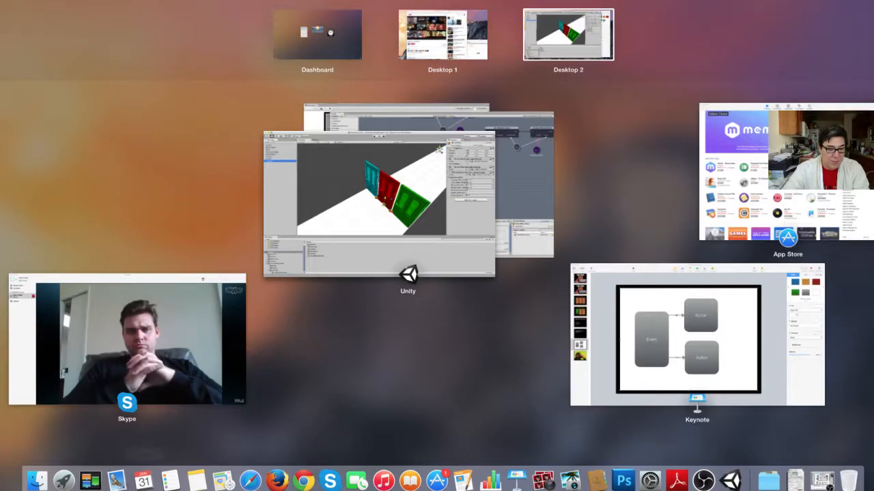
pyautogui.click(523, 184)
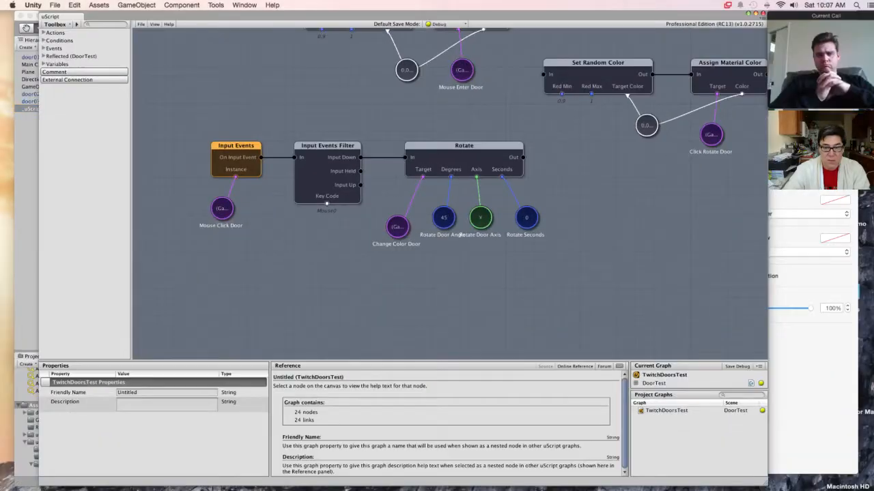
# Step: Review the mouse-click Input Events Filter and shift its Input Events node slightly away from it
pyautogui.click(235, 145)
pyautogui.click(327, 145)
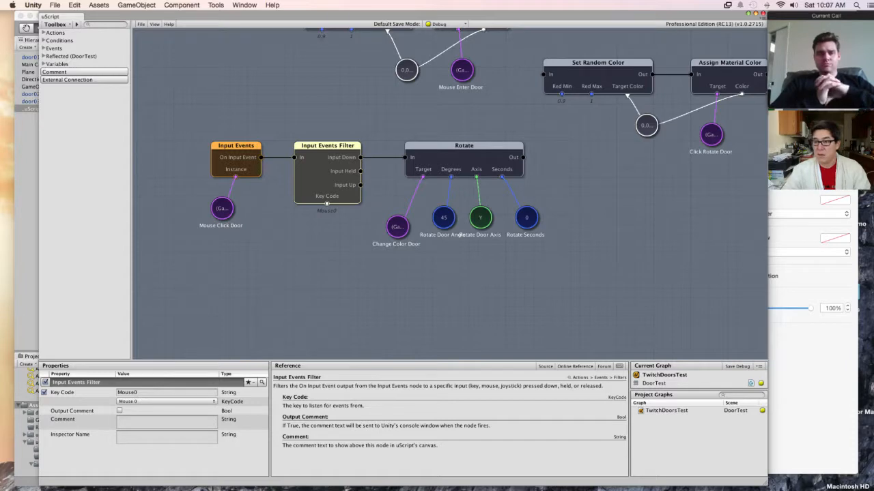
pyautogui.press('Escape')
pyautogui.click(236, 157)
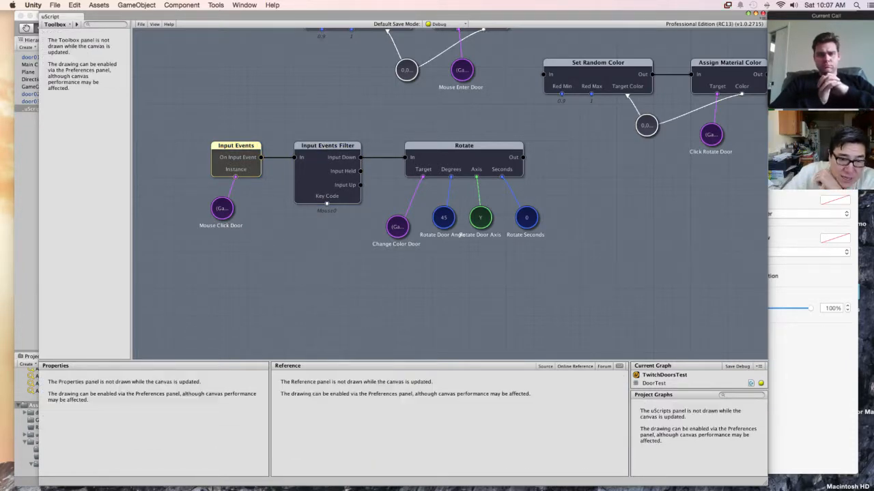
pyautogui.moveTo(235, 157); pyautogui.dragTo(226, 157)
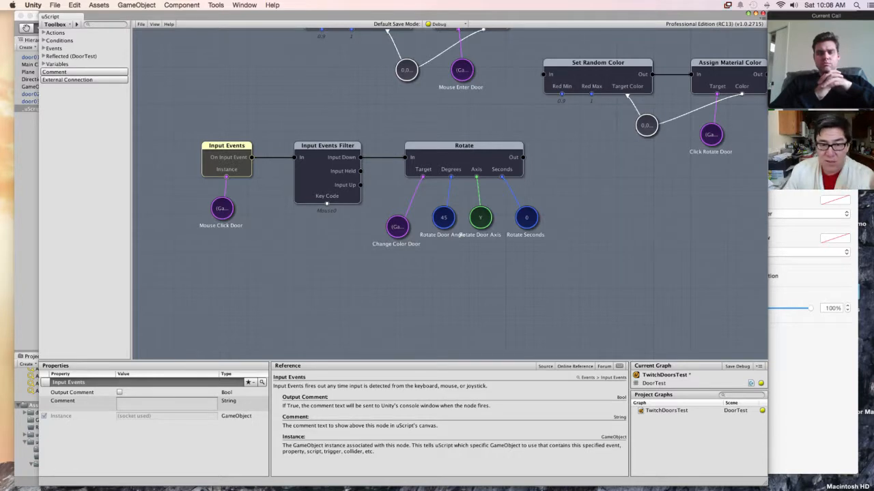
# Step: Delete the Mouse Click Door variable attached to the Input Events node and save the graph
pyautogui.click(222, 208)
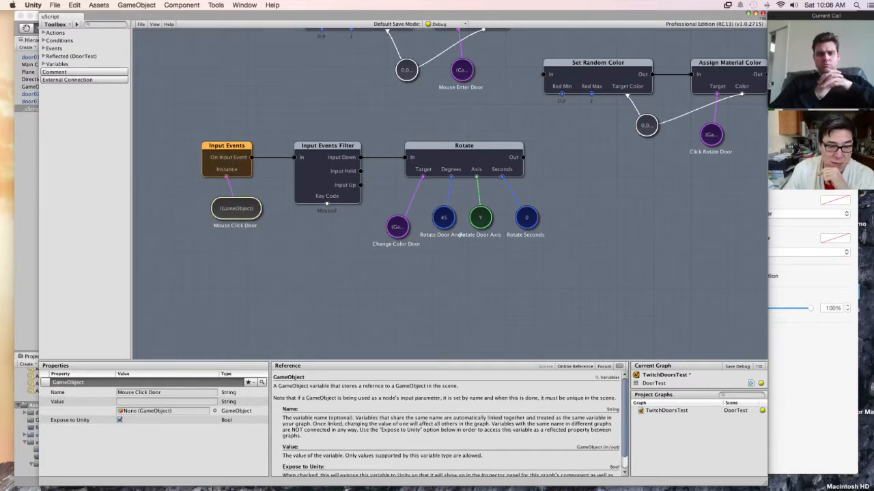
pyautogui.rightClick(242, 216)
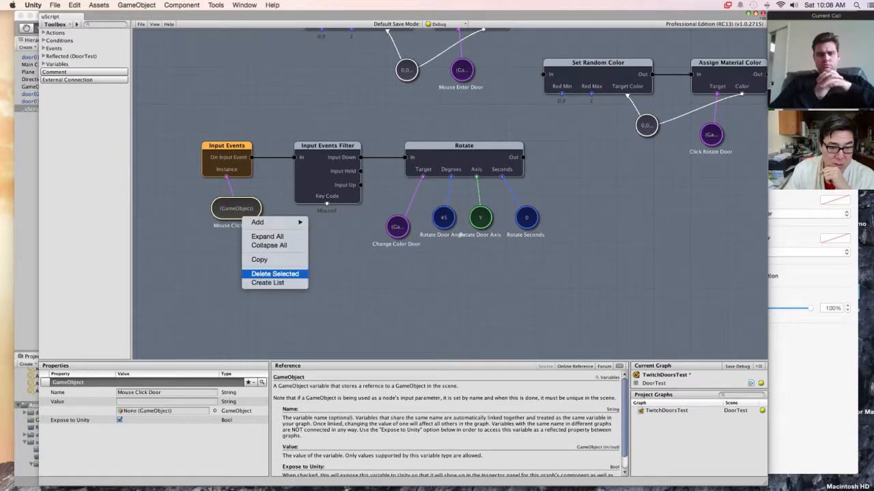
pyautogui.click(275, 273)
pyautogui.click(226, 157)
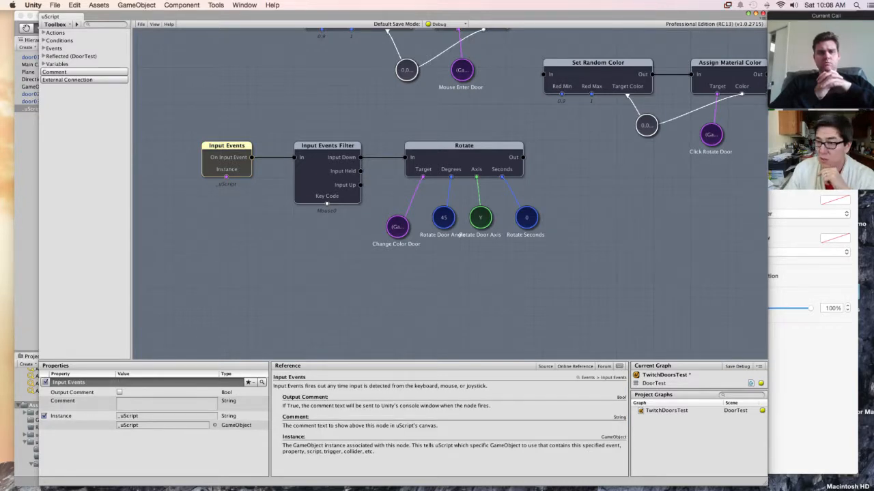
pyautogui.click(140, 24)
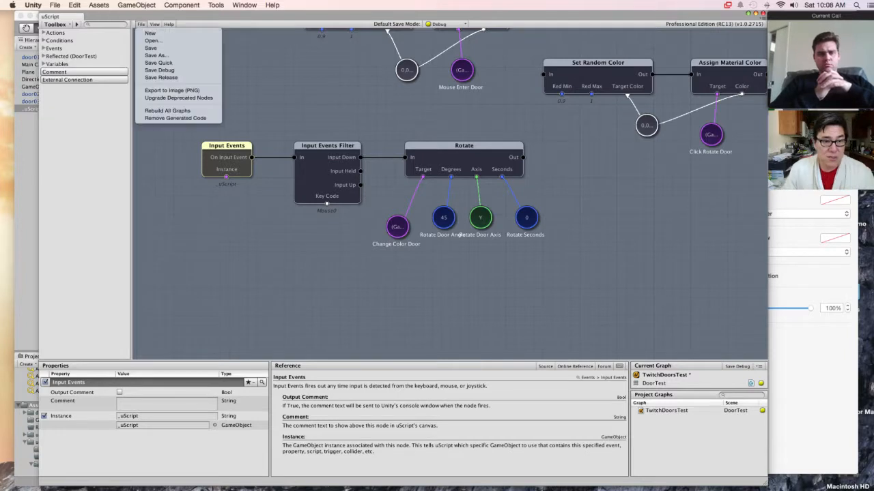
pyautogui.click(150, 48)
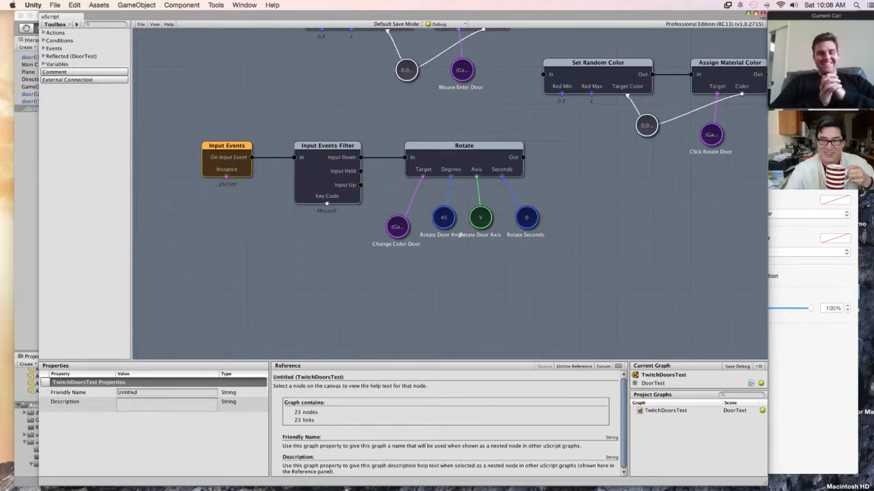
# Step: Move the uScript window aside and start play mode to test the red door's click rotation
pyautogui.moveTo(409, 15); pyautogui.dragTo(488, 16)
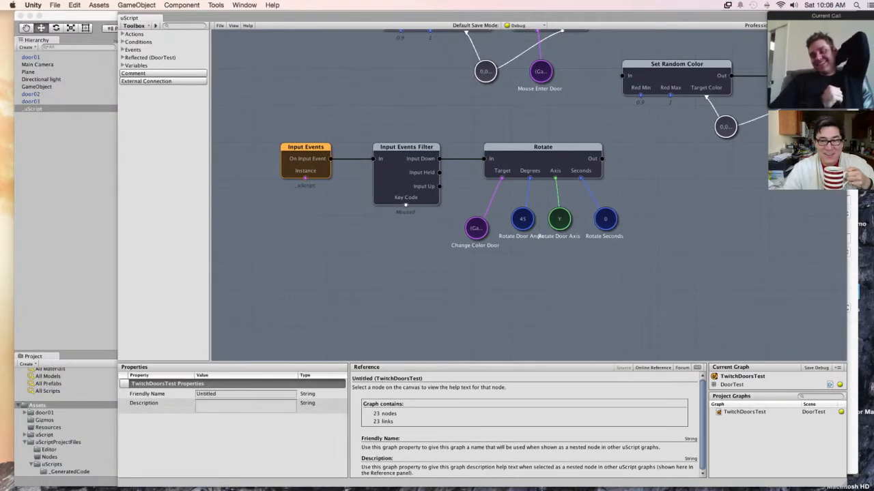
pyautogui.click(67, 205)
pyautogui.press('super+p')
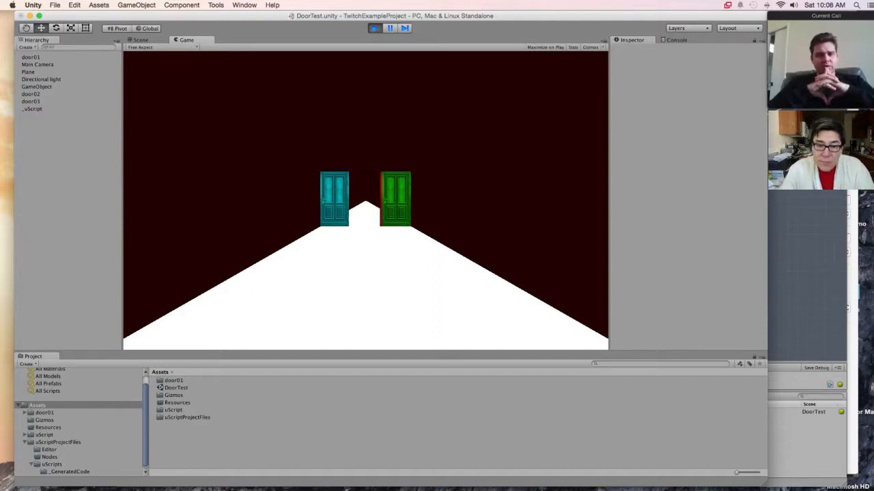
# Step: Inspect the exposed Rotate Door Angle and Rotate Seconds values on _uScript during play mode
pyautogui.click(32, 108)
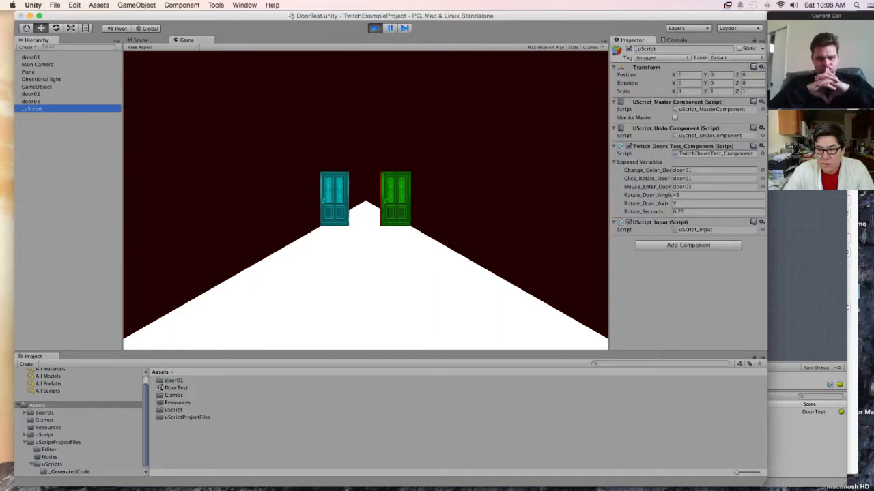
pyautogui.click(682, 195)
pyautogui.click(683, 212)
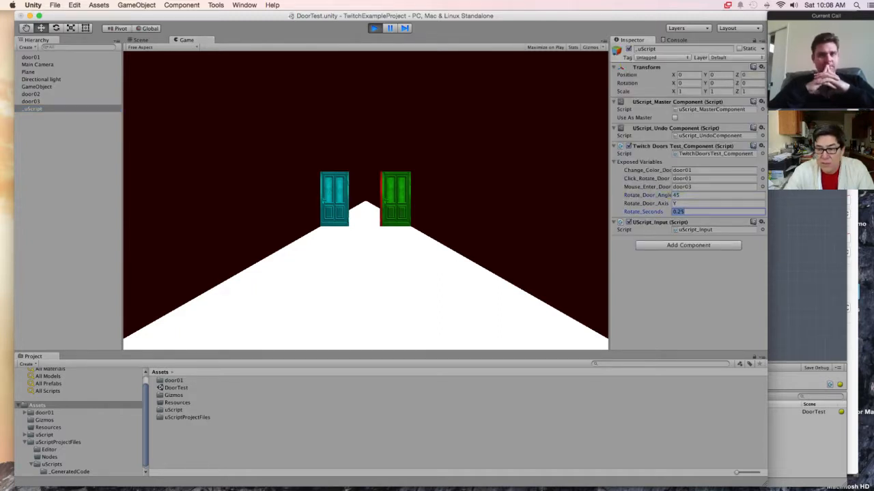
# Step: Check the live variable values in the uScript graph and stop play mode
pyautogui.press('super+grave')
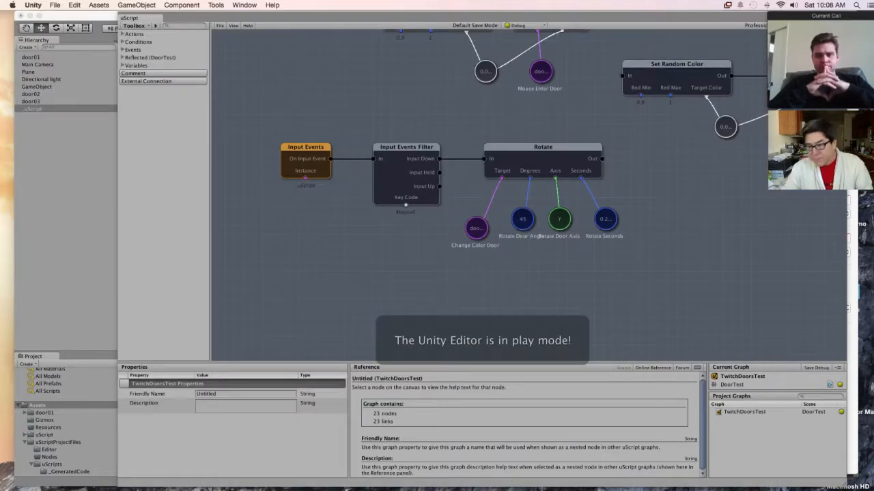
pyautogui.moveTo(482, 12); pyautogui.dragTo(454, 11)
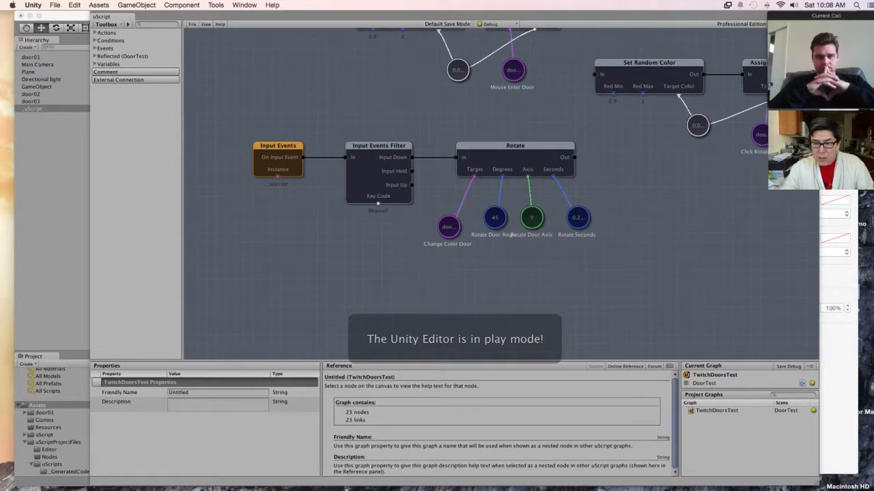
pyautogui.press('super+grave')
pyautogui.press('super+p')
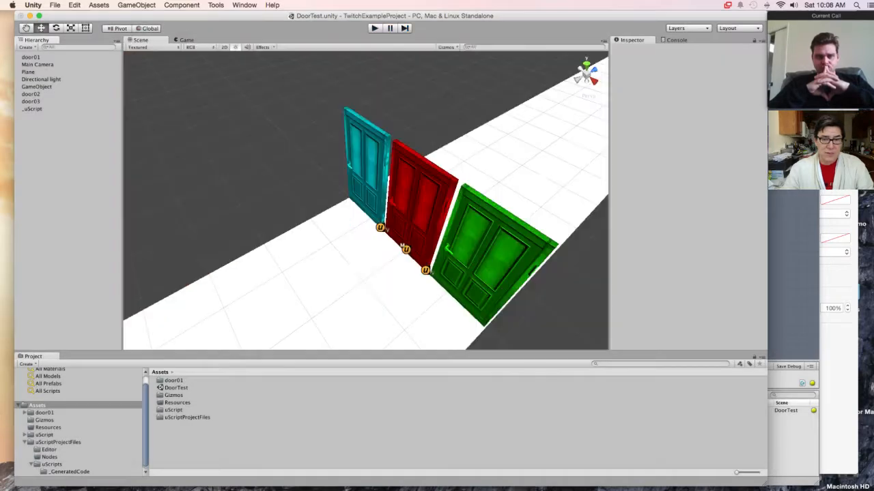
# Step: Spread apart the Input Events Filter and the Rotate node with its variables to make room between them
pyautogui.press('super+grave')
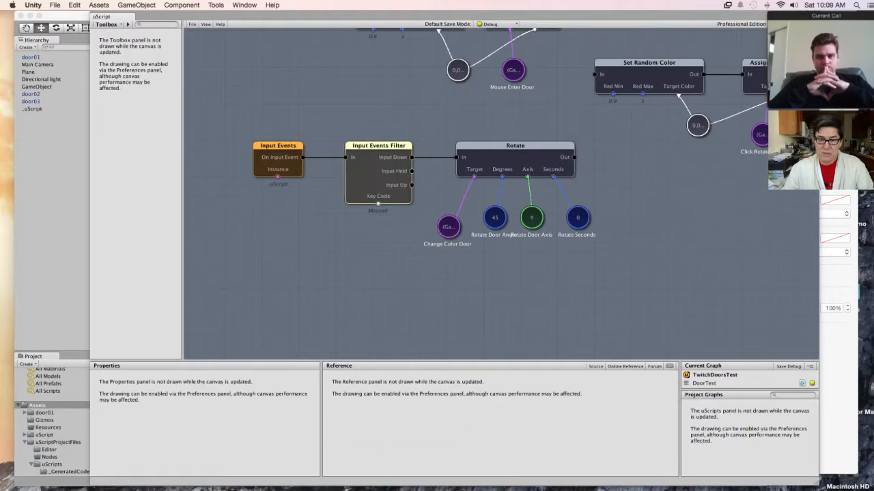
pyautogui.moveTo(441, 122); pyautogui.dragTo(614, 293)
pyautogui.moveTo(516, 145); pyautogui.dragTo(617, 146)
pyautogui.press('Escape')
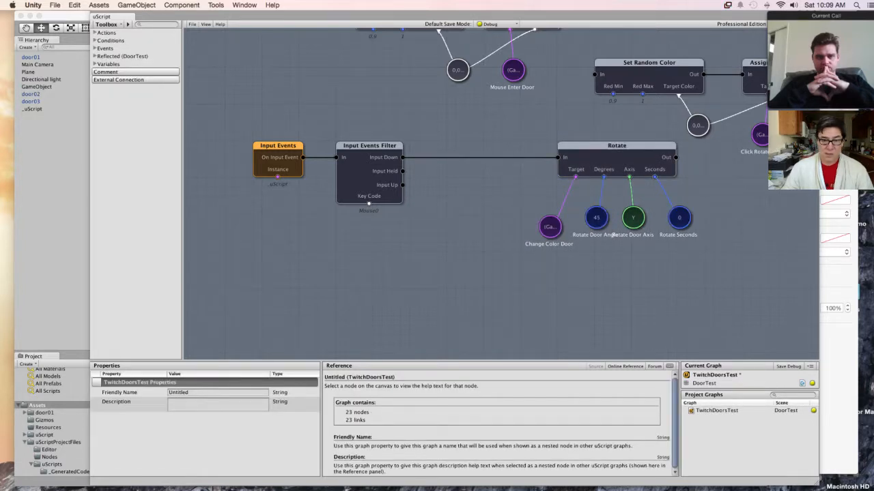
# Step: Add a Raycast From Mouse Cursor physics action to the graph below the Input Events Filter node
pyautogui.rightClick(343, 250)
pyautogui.moveTo(359, 254)
pyautogui.moveTo(418, 254)
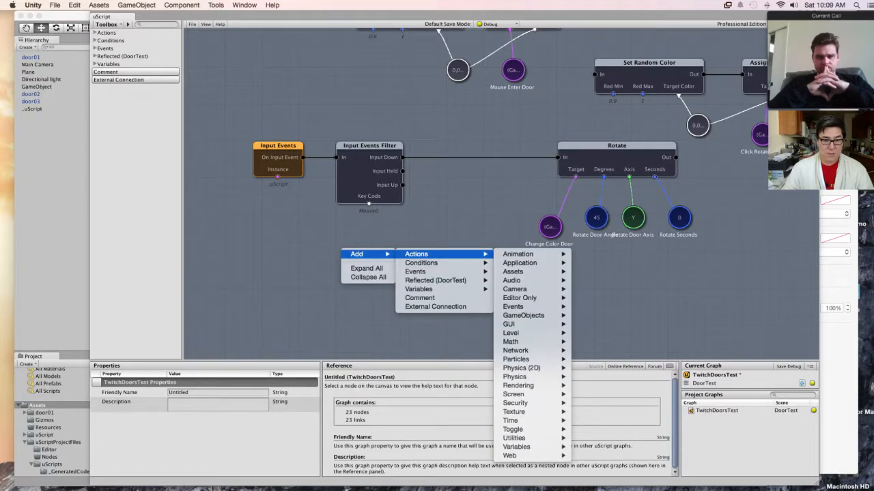
pyautogui.moveTo(515, 272)
pyautogui.moveTo(415, 272)
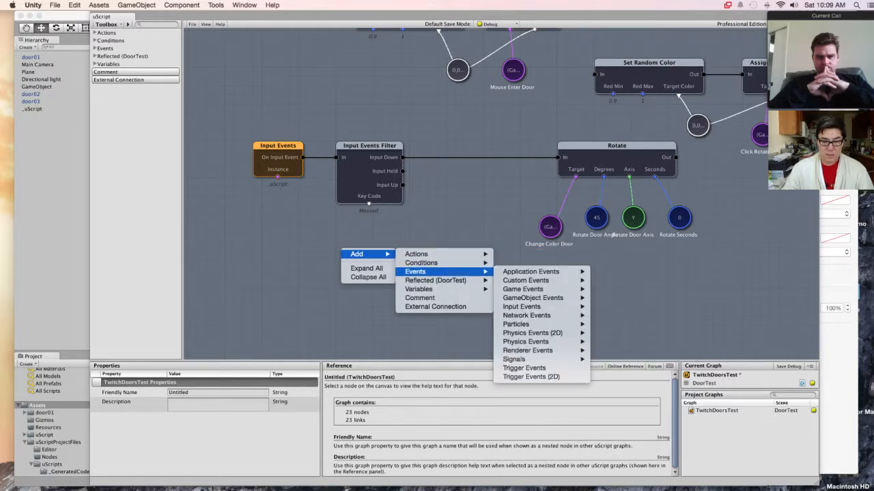
pyautogui.moveTo(532, 333)
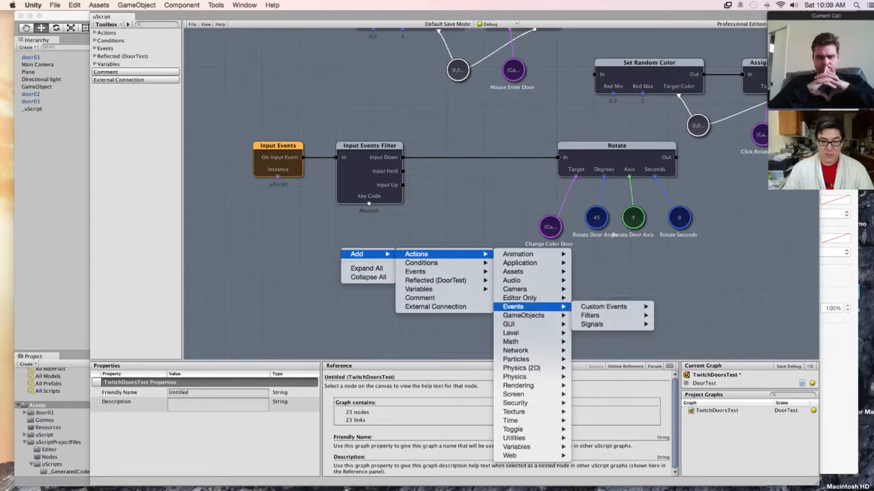
pyautogui.moveTo(514, 377)
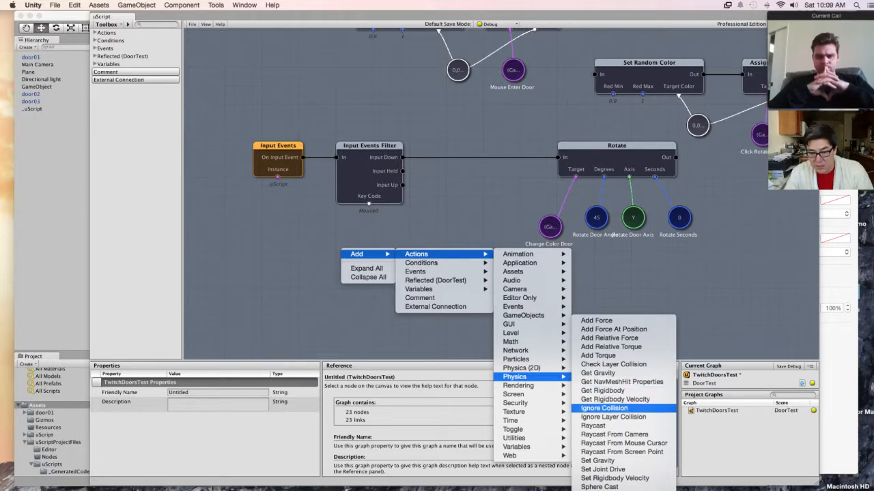
pyautogui.click(623, 443)
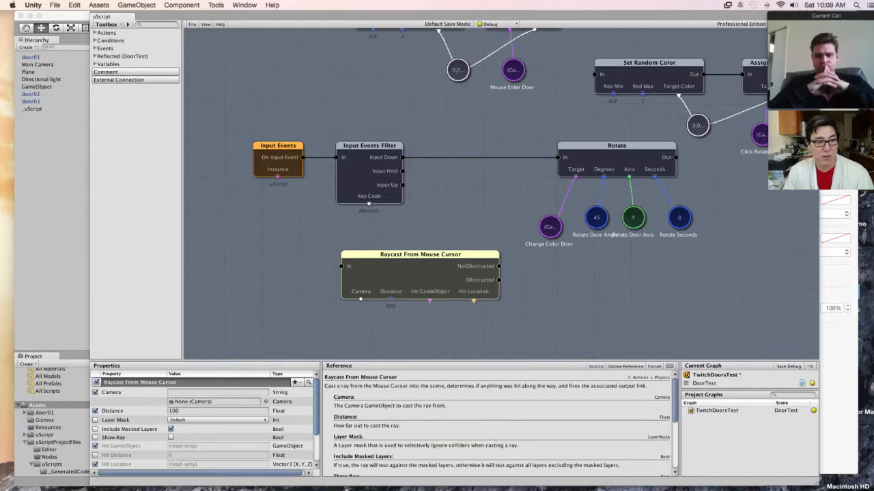
pyautogui.click(108, 64)
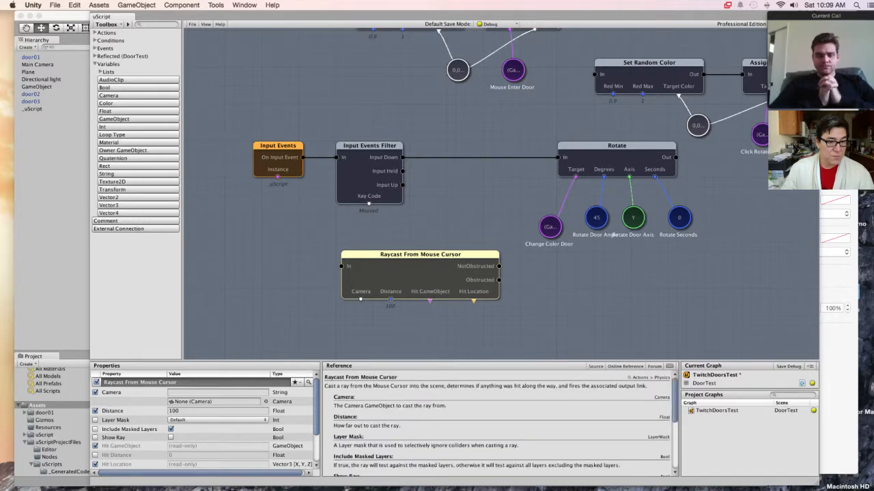
pyautogui.click(106, 33)
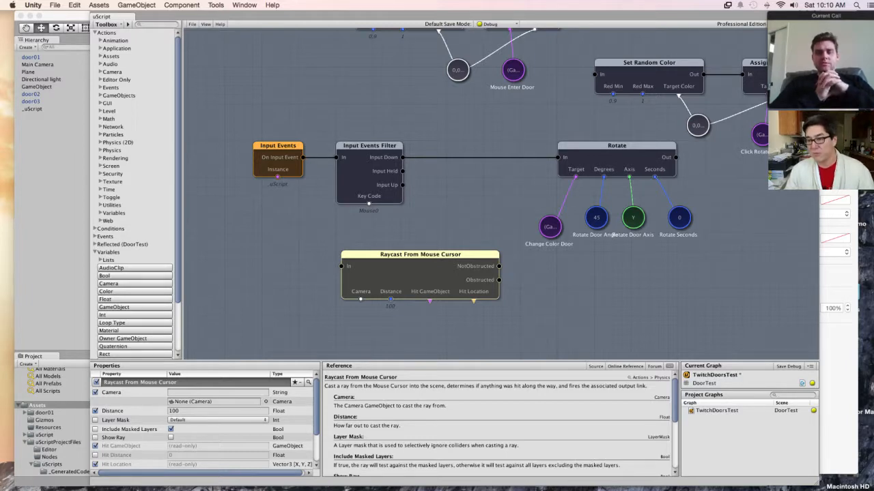
# Step: Move the Click Rotate Door color nodes and the Rotate node with its variables farther away to make room for the raycast
pyautogui.moveTo(519, 191); pyautogui.dragTo(420, 253, button='middle')
pyautogui.moveTo(497, 81); pyautogui.dragTo(733, 197)
pyautogui.moveTo(682, 125); pyautogui.dragTo(701, 69)
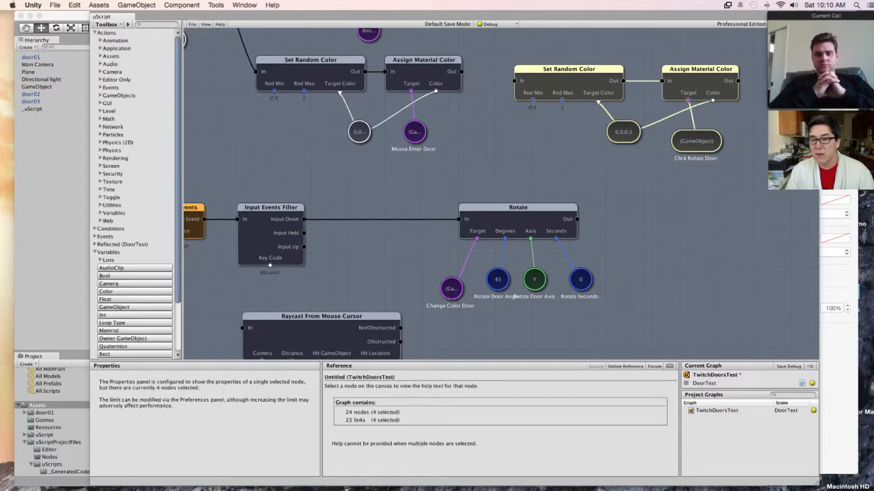
pyautogui.moveTo(478, 191); pyautogui.dragTo(506, 119, button='middle')
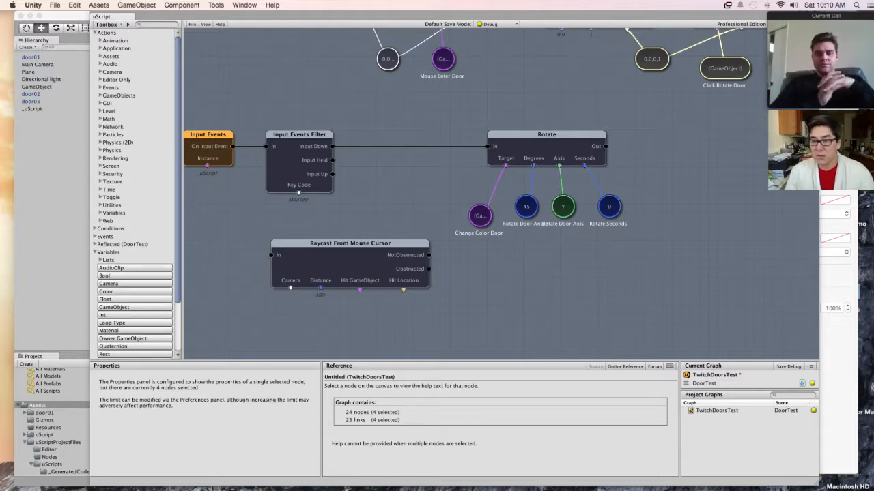
pyautogui.moveTo(452, 113); pyautogui.dragTo(639, 264)
pyautogui.moveTo(546, 134); pyautogui.dragTo(648, 134)
pyautogui.press('Escape')
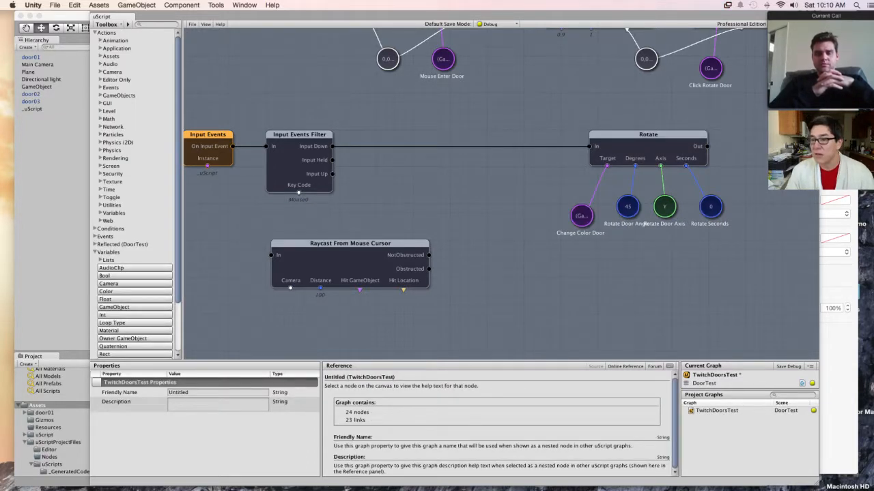
# Step: Delete the link from Input Down to Rotate and place the Raycast From Mouse Cursor node between the Input Events Filter and Rotate
pyautogui.click(460, 146)
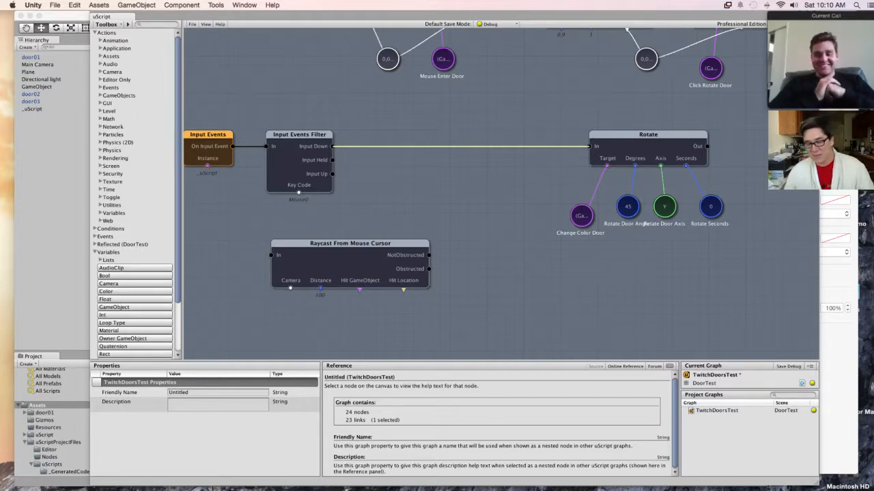
pyautogui.press('Delete')
pyautogui.click(350, 263)
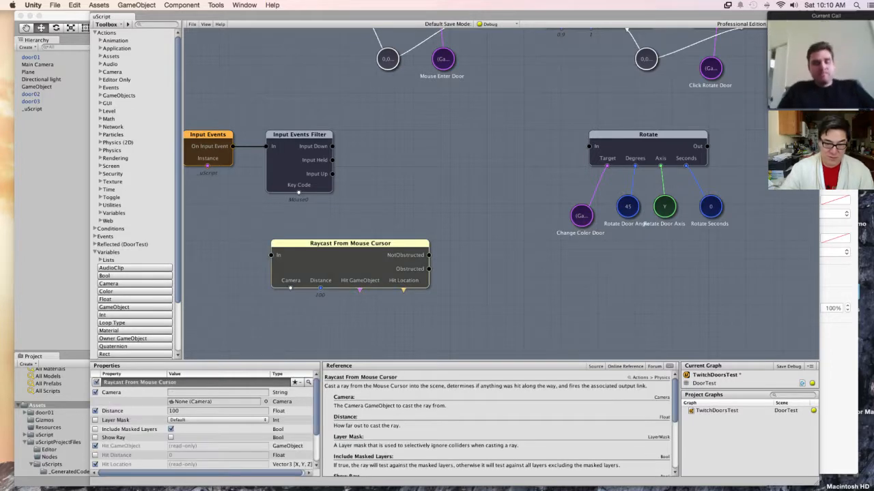
pyautogui.press('Escape')
pyautogui.click(350, 263)
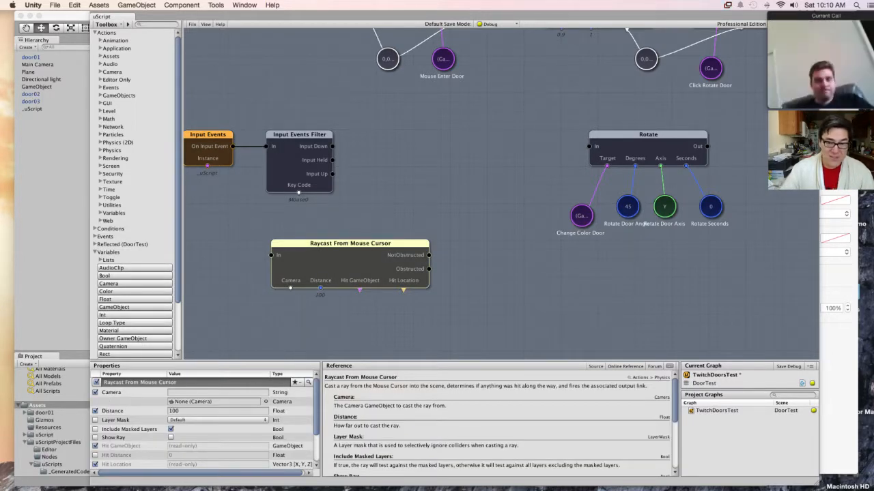
pyautogui.moveTo(350, 243); pyautogui.dragTo(446, 134)
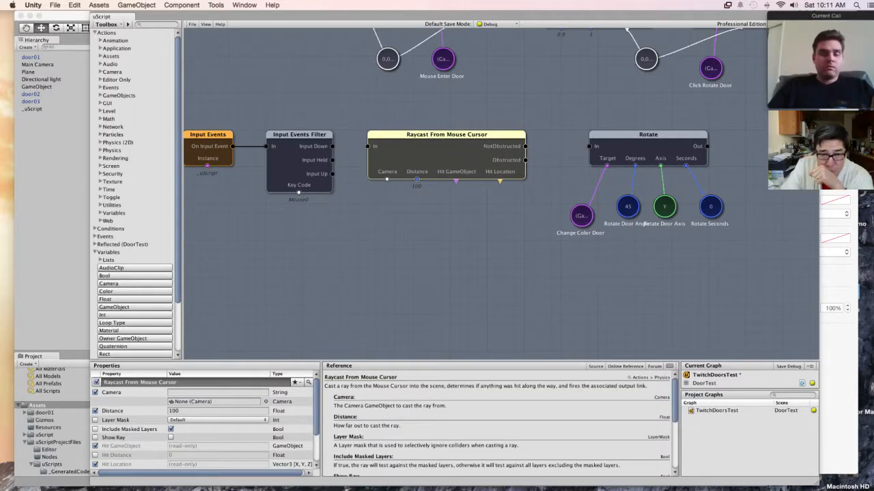
# Step: Link the Input Events Filter's Input Down output to the In socket of Raycast From Mouse Cursor
pyautogui.click(299, 135)
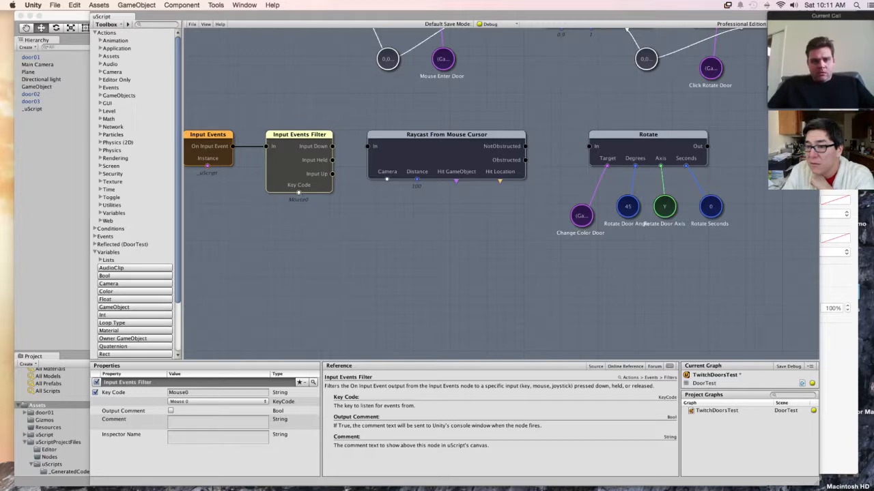
pyautogui.scroll(-2, 301, 170)
pyautogui.scroll(2, 301, 171)
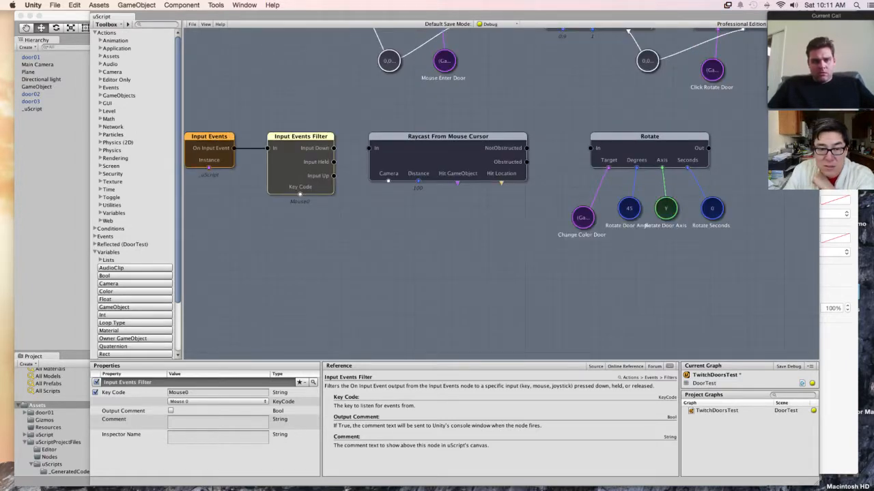
pyautogui.moveTo(301, 171); pyautogui.dragTo(326, 178, button='middle')
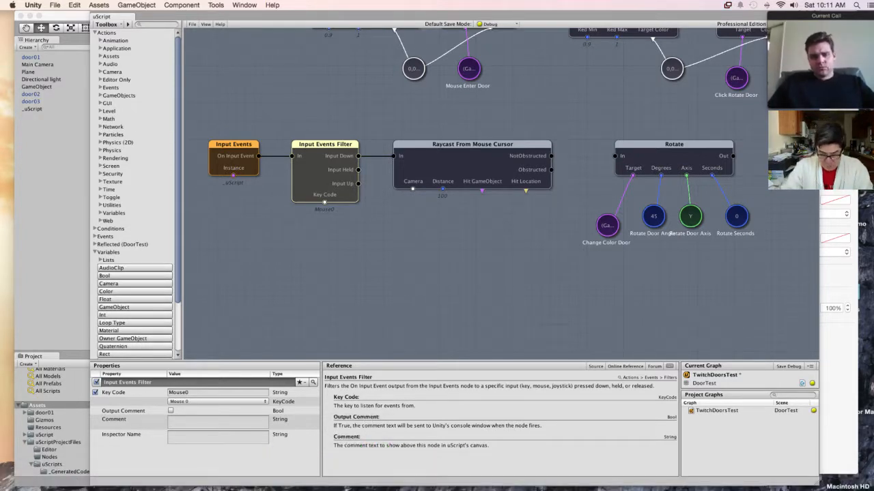
pyautogui.click(472, 164)
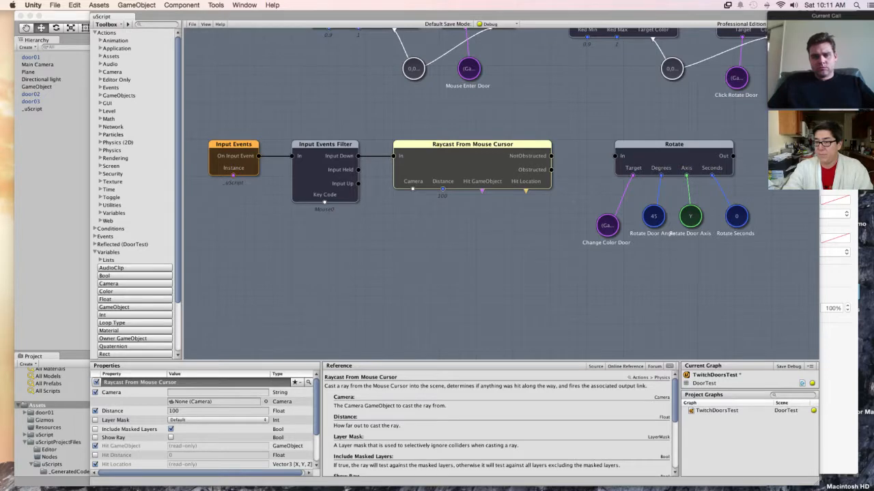
# Step: Shift the Rotate node and its four variables farther from the Raycast From Mouse Cursor node
pyautogui.moveTo(559, 273); pyautogui.dragTo(464, 278, button='middle')
pyautogui.moveTo(486, 139); pyautogui.dragTo(721, 344)
pyautogui.moveTo(578, 150); pyautogui.dragTo(651, 149)
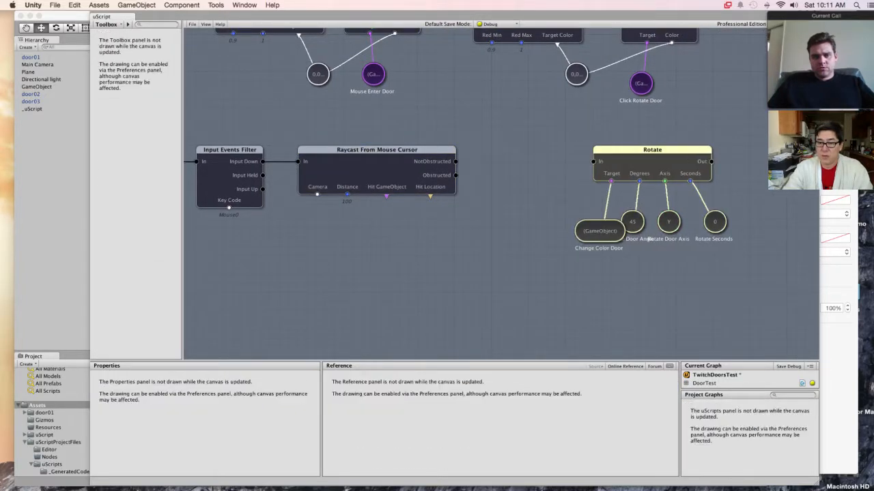
# Step: Switch to the Unity scene and select the cyan door to inspect its components, including the Box Collider
pyautogui.press('super+grave')
pyautogui.moveTo(365, 226); pyautogui.dragTo(399, 178, button='middle')
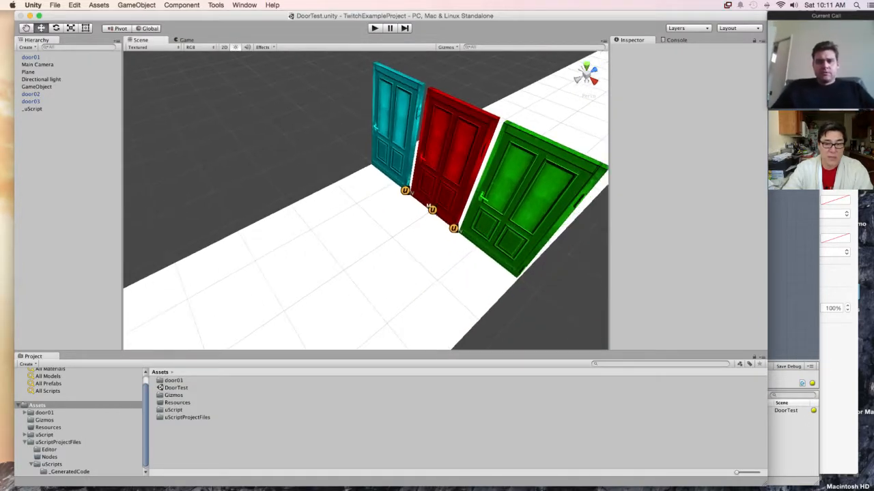
pyautogui.keyDown('alt'); pyautogui.moveTo(399, 178); pyautogui.dragTo(394, 102); pyautogui.keyUp('alt')
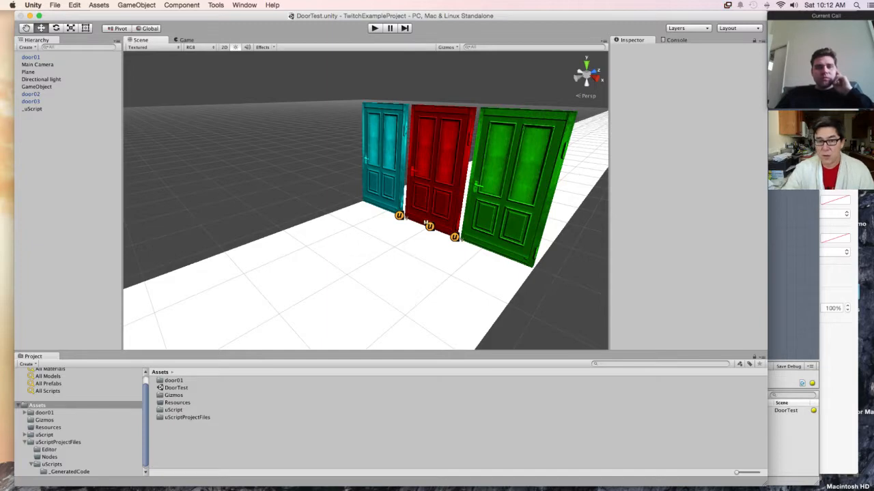
pyautogui.click(384, 157)
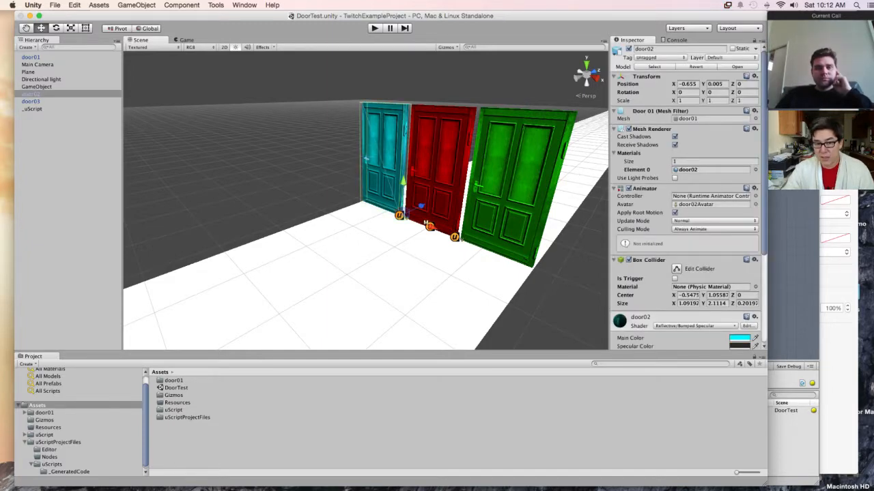
# Step: Run the scene in play mode, look at the live values in the uScript graph, and stop play mode
pyautogui.press('super+p')
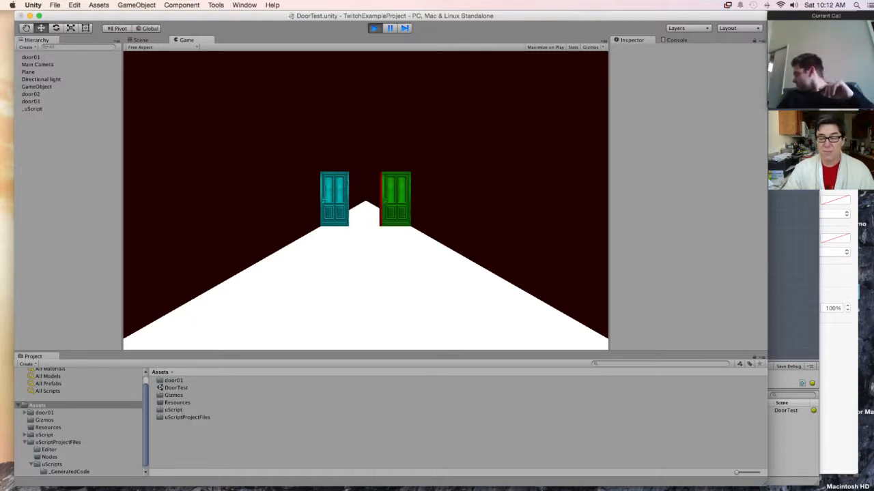
pyautogui.press('super+grave')
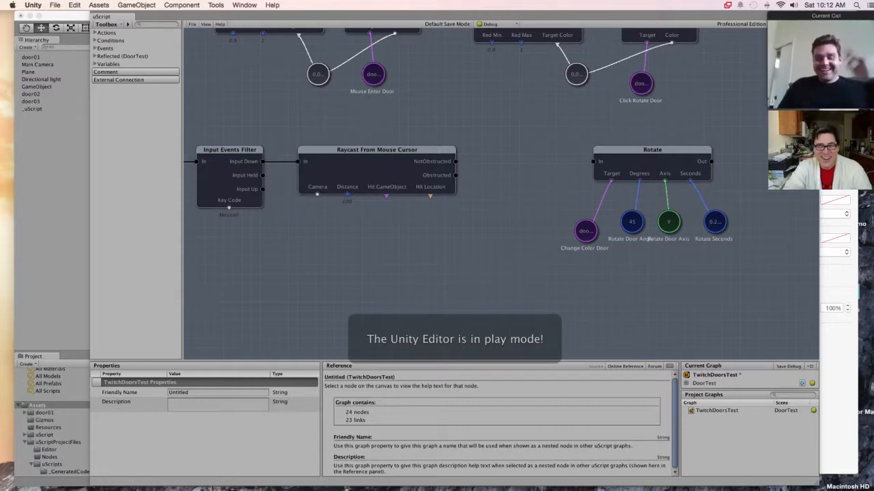
pyautogui.press('super+p')
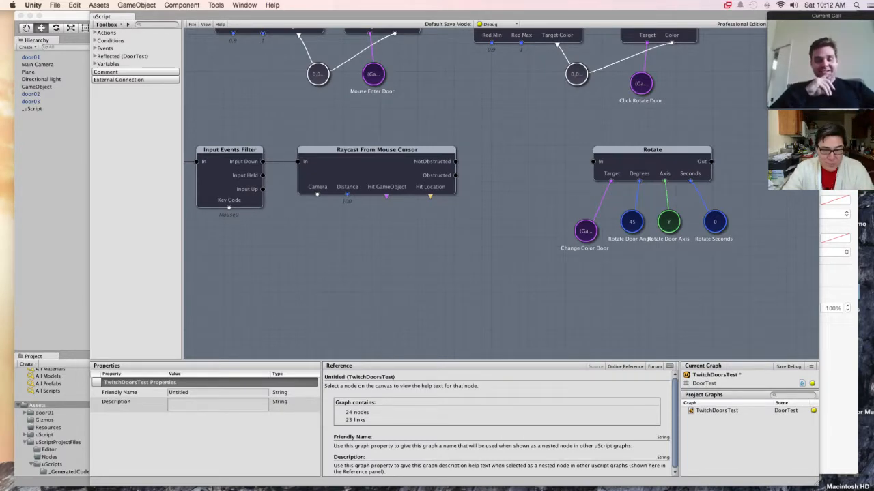
# Step: Read through the reference help for the Raycast From Mouse Cursor node's properties and outputs
pyautogui.click(376, 170)
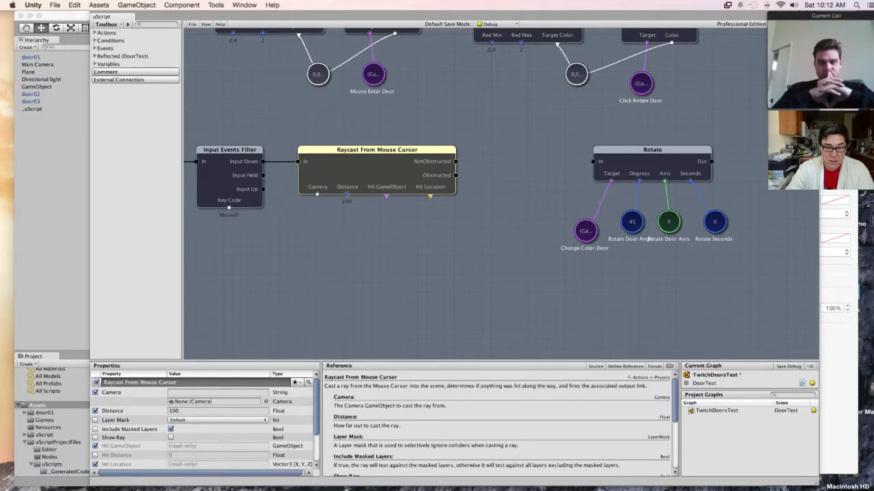
pyautogui.scroll(-8, 498, 424)
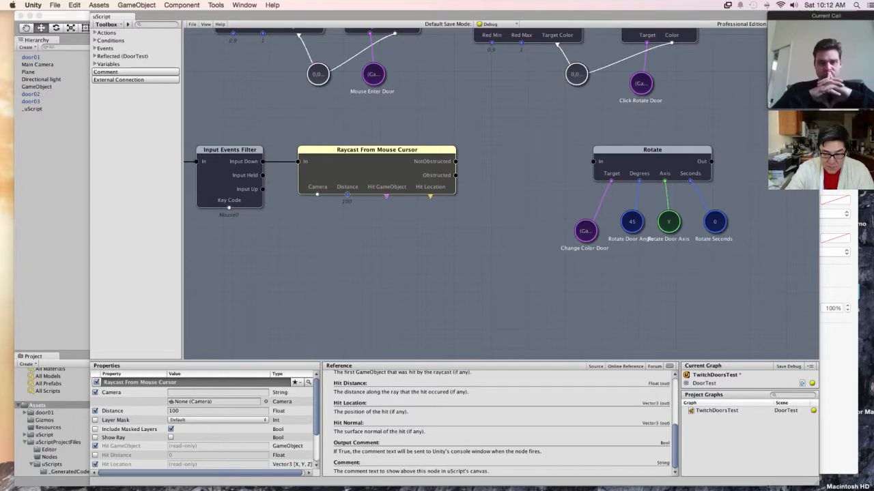
pyautogui.scroll(8, 502, 423)
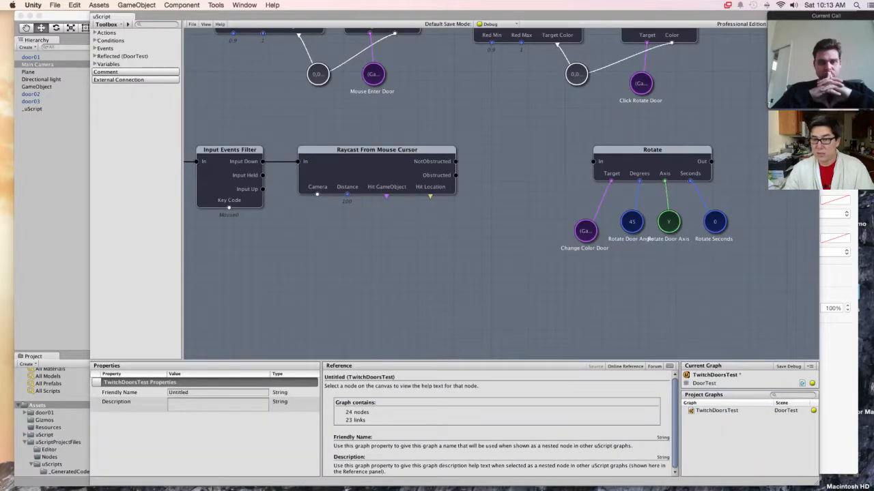
pyautogui.click(51, 205)
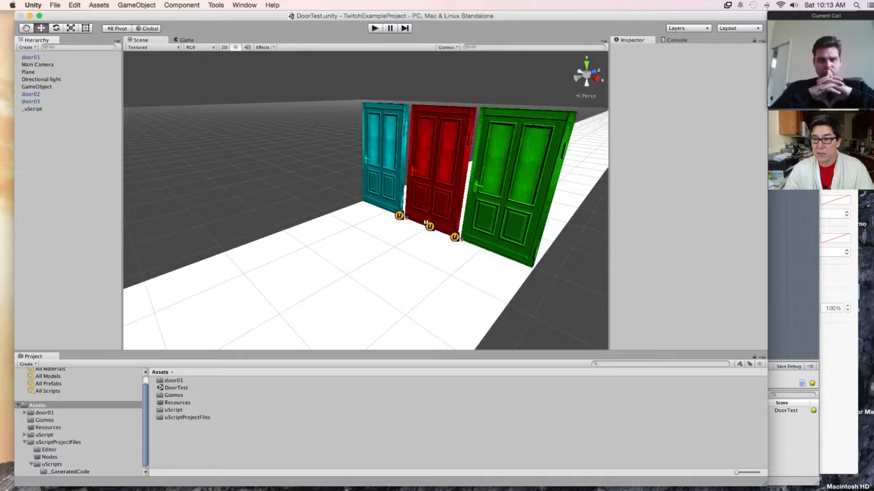
pyautogui.press('super+grave')
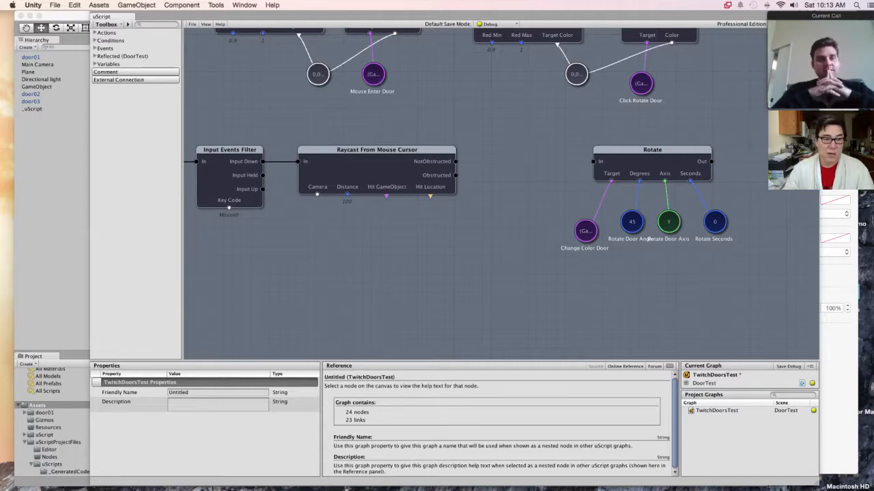
pyautogui.moveTo(154, 478)
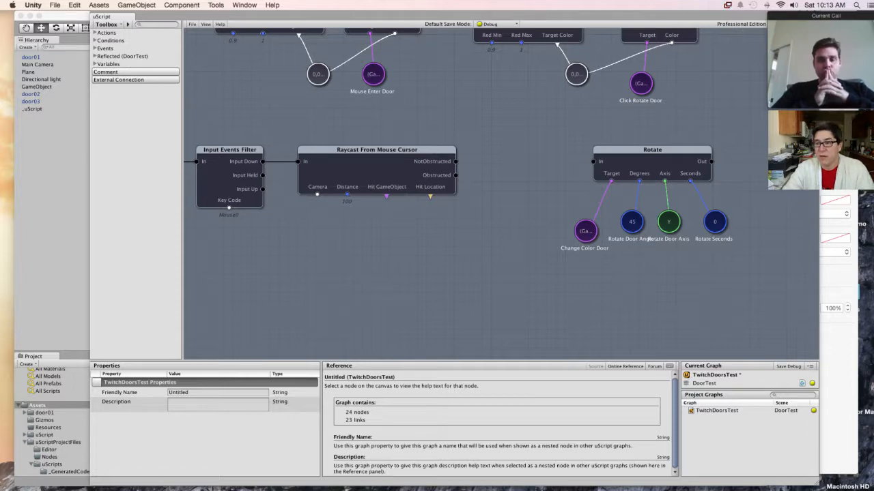
pyautogui.press('super+grave')
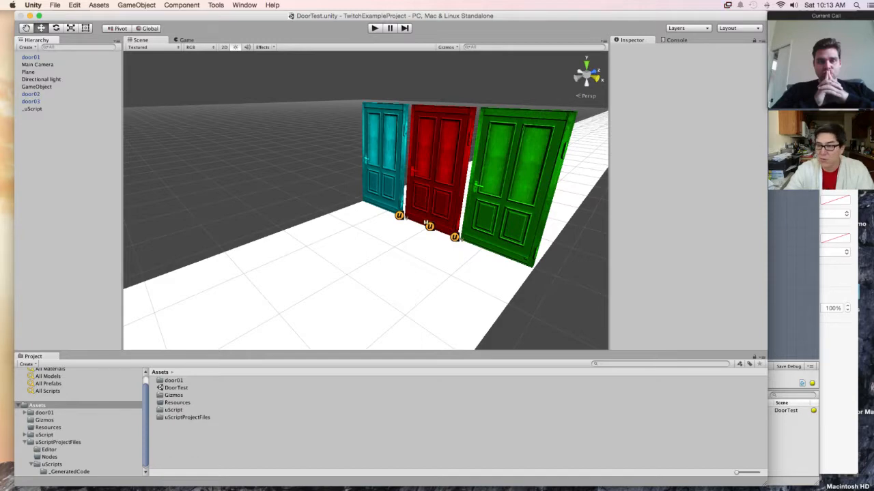
pyautogui.press('super+grave')
pyautogui.press('super+grave')
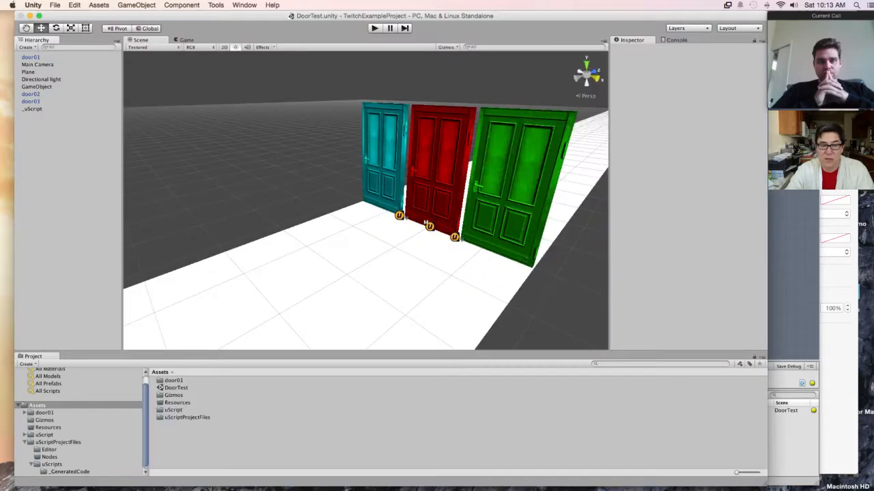
pyautogui.press('super+grave')
pyautogui.press('super+grave')
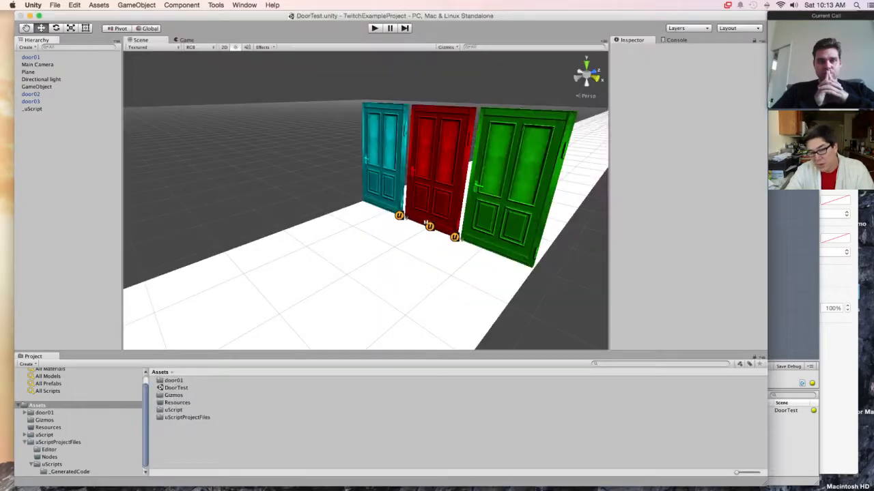
pyautogui.press('super+grave')
pyautogui.press('super+grave')
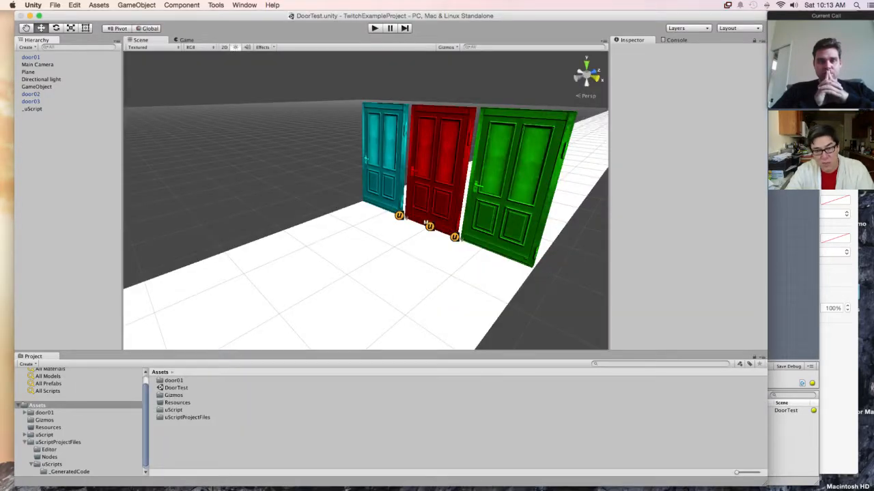
# Step: Find the open Asset Store window among the Unity windows, close it, and return to the DoorTest scene window
pyautogui.press('super+grave')
pyautogui.press('super+grave')
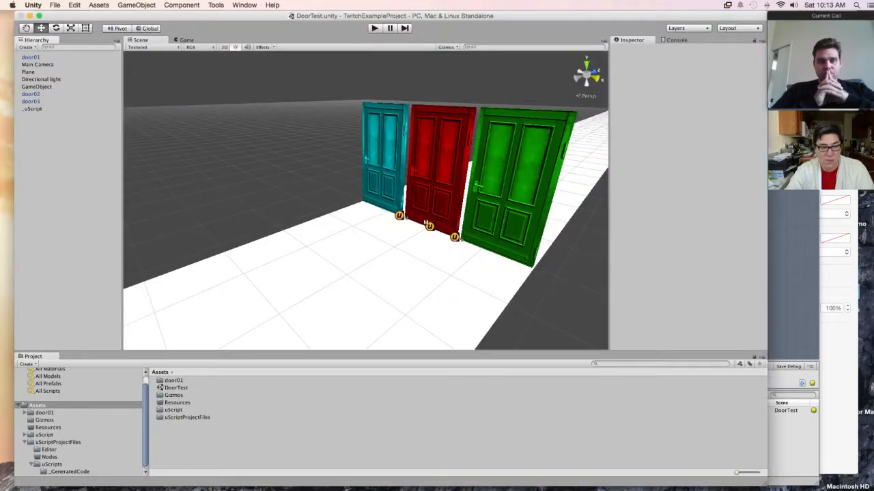
pyautogui.click(80, 465)
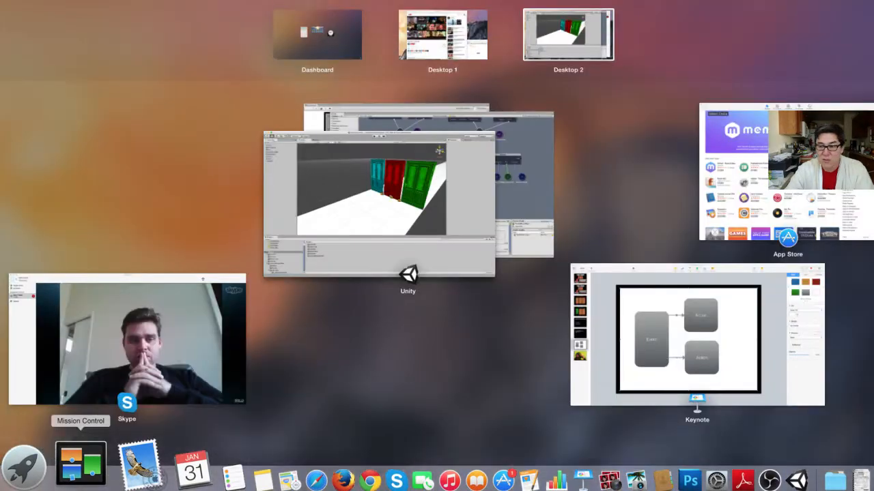
pyautogui.click(522, 239)
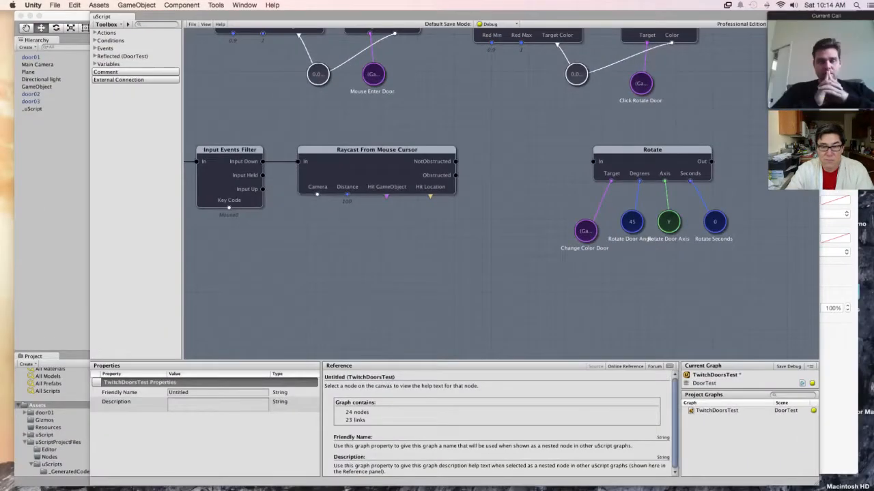
pyautogui.click(101, 463)
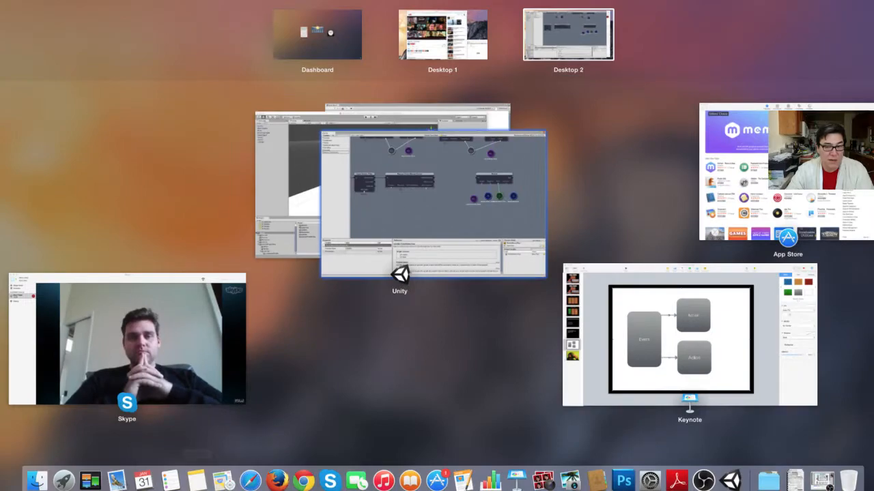
pyautogui.click(498, 117)
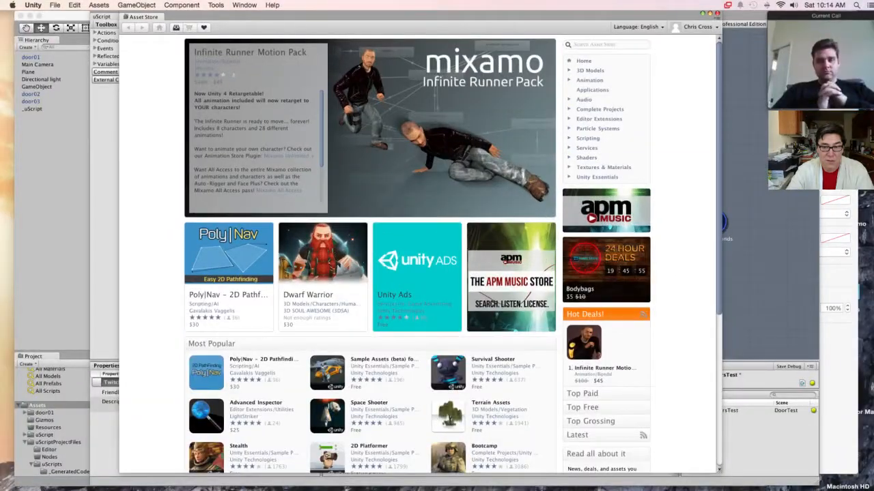
pyautogui.press('super+w')
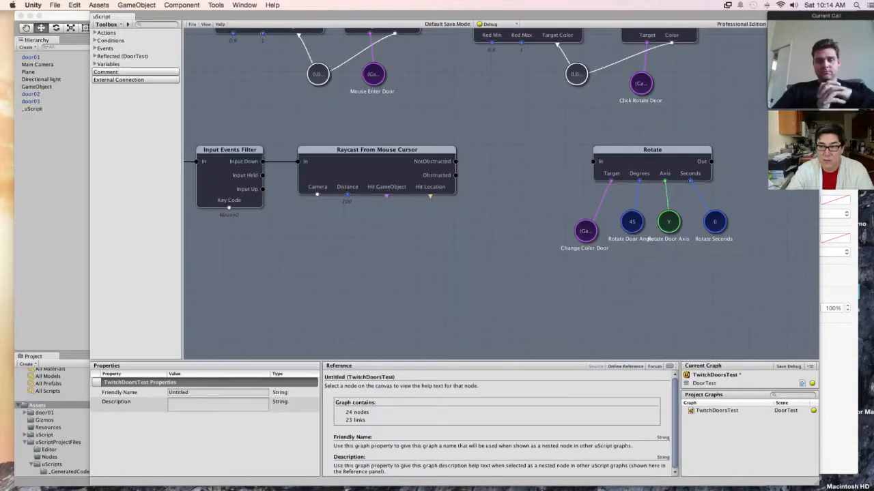
pyautogui.press('super+w')
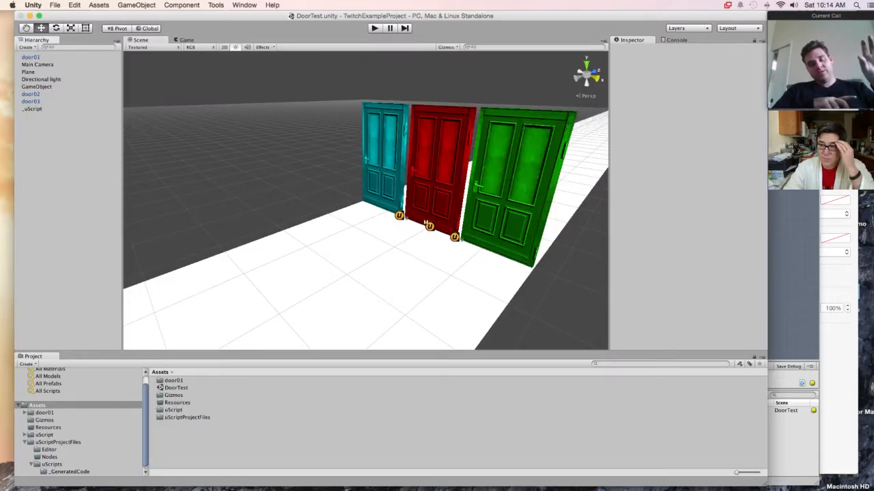
pyautogui.press('super+Tab')
pyautogui.press('super+Tab')
pyautogui.press('super+Tab')
pyautogui.press('super+Tab')
pyautogui.press('super+Tab')
pyautogui.press('super+Tab')
pyautogui.press('super+Tab')
pyautogui.press('super+Tab')
pyautogui.press('super+Tab')
pyautogui.press('super+Tab')
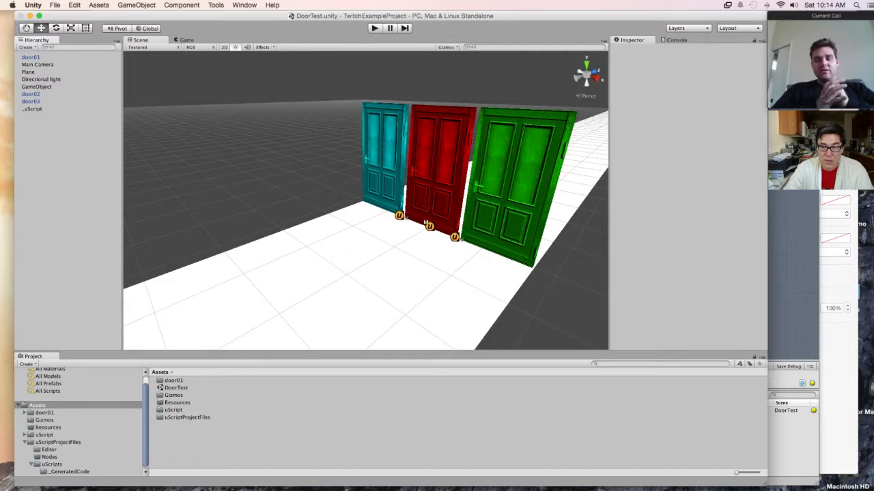
pyautogui.press('super+Tab')
pyautogui.press('super+Tab')
pyautogui.press('super+Tab')
pyautogui.press('super+Tab')
pyautogui.press('super+Tab')
pyautogui.press('super+Tab')
pyautogui.press('super+Tab')
pyautogui.press('super+Tab')
pyautogui.press('super+Tab')
pyautogui.press('super+Tab')
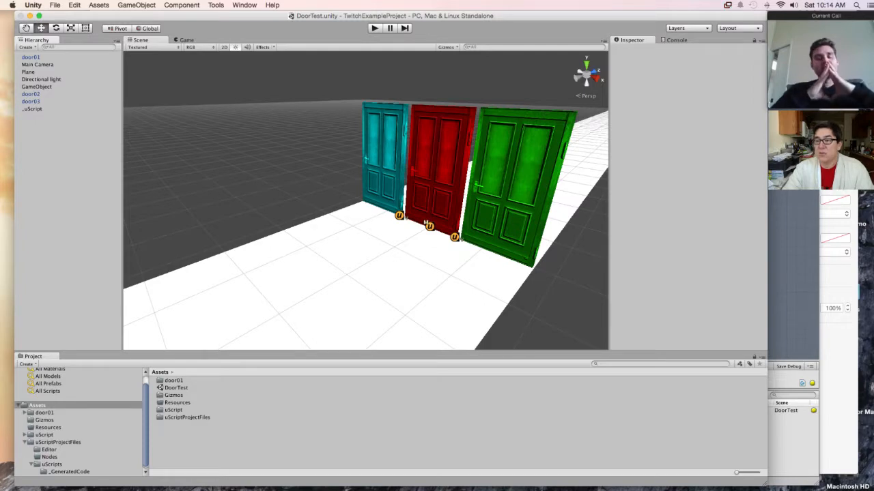
pyautogui.press('super+Tab')
pyautogui.press('super+Tab')
pyautogui.press('super+Tab')
pyautogui.press('super+Tab')
pyautogui.press('super+Tab')
pyautogui.press('super+Tab')
pyautogui.press('super+Tab')
pyautogui.press('super+Tab')
pyautogui.press('super+Tab')
pyautogui.press('super+Tab')
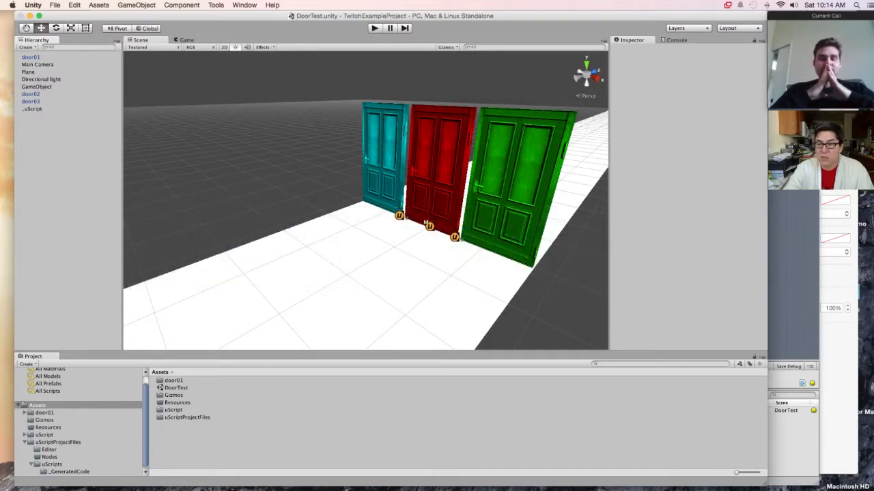
# Step: Bring the Unity scene window forward and move Main Camera to the end of the Hierarchy, below _uScript
pyautogui.click(96, 472)
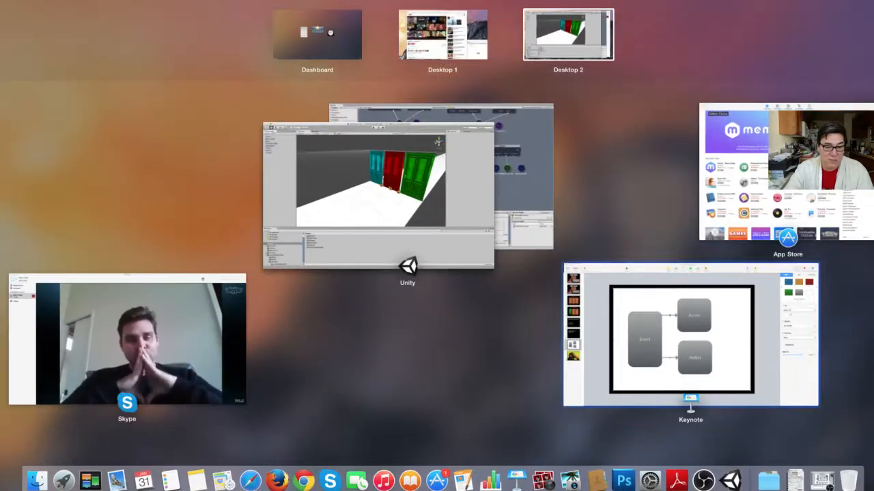
pyautogui.click(440, 176)
pyautogui.click(55, 204)
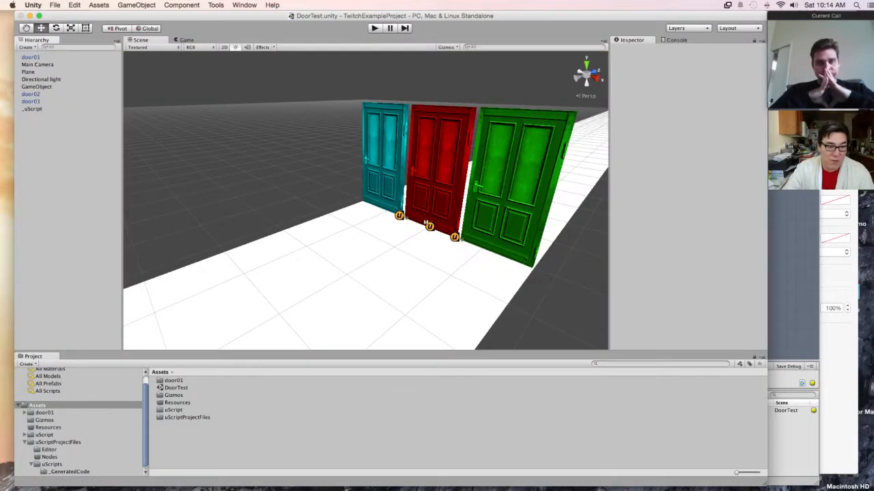
pyautogui.click(38, 64)
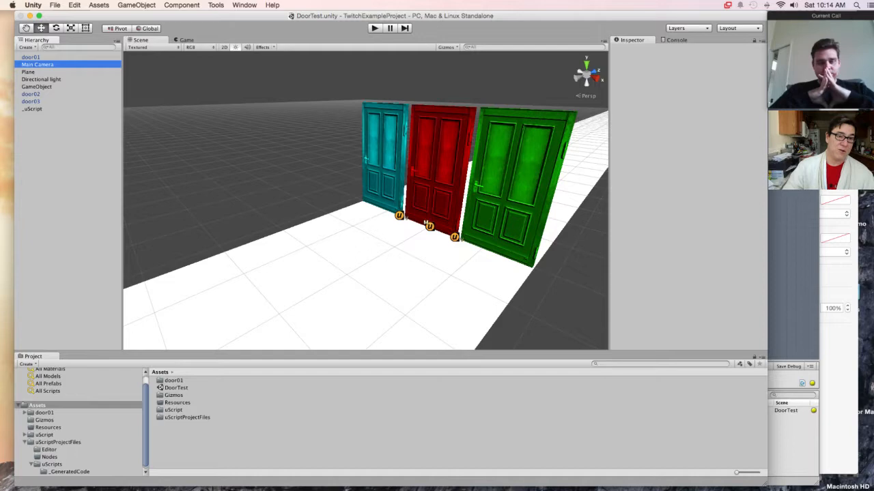
pyautogui.moveTo(38, 64); pyautogui.dragTo(38, 114)
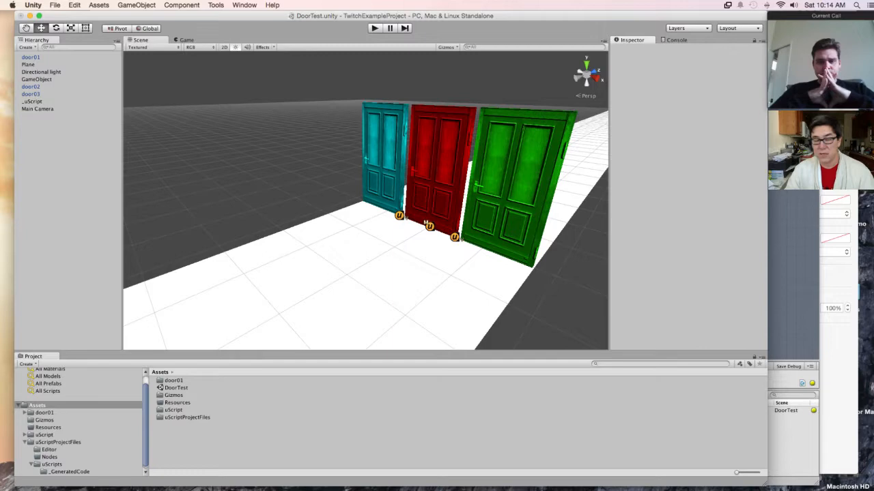
# Step: Reassign the _uScript object's exposed Change Color Door variable to door03 and back to door01
pyautogui.click(32, 101)
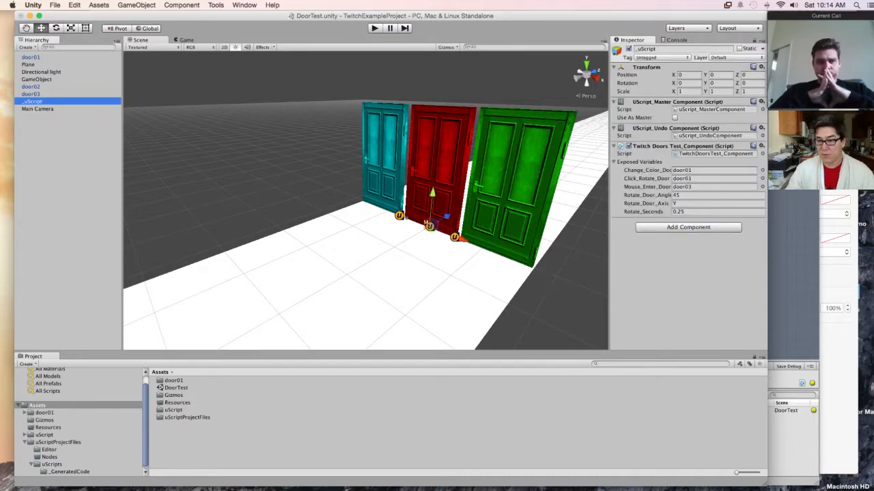
pyautogui.click(761, 170)
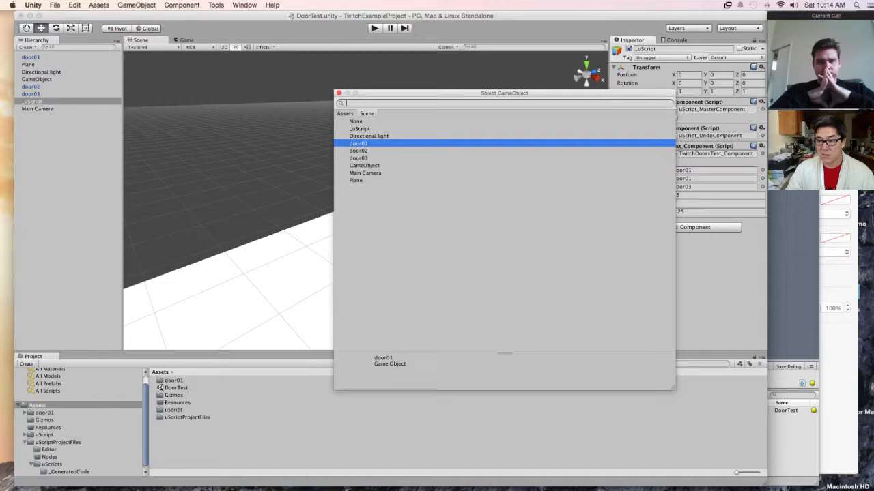
pyautogui.press('Escape')
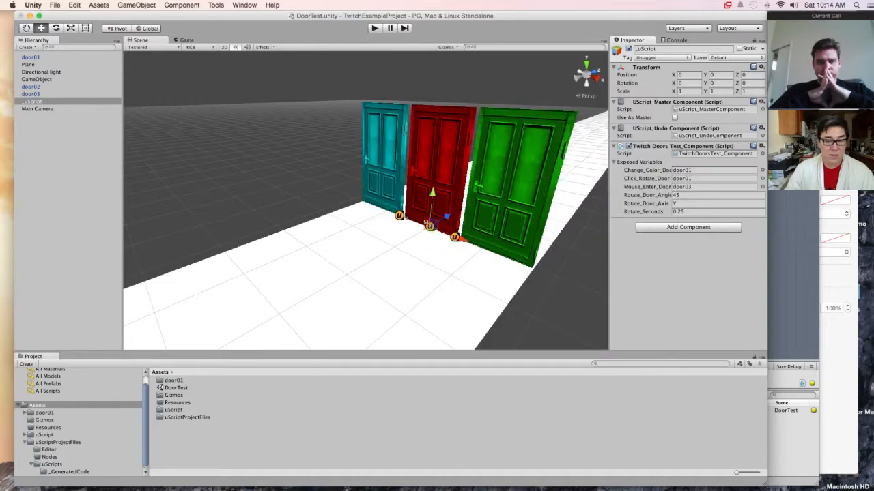
pyautogui.moveTo(31, 94); pyautogui.dragTo(713, 170)
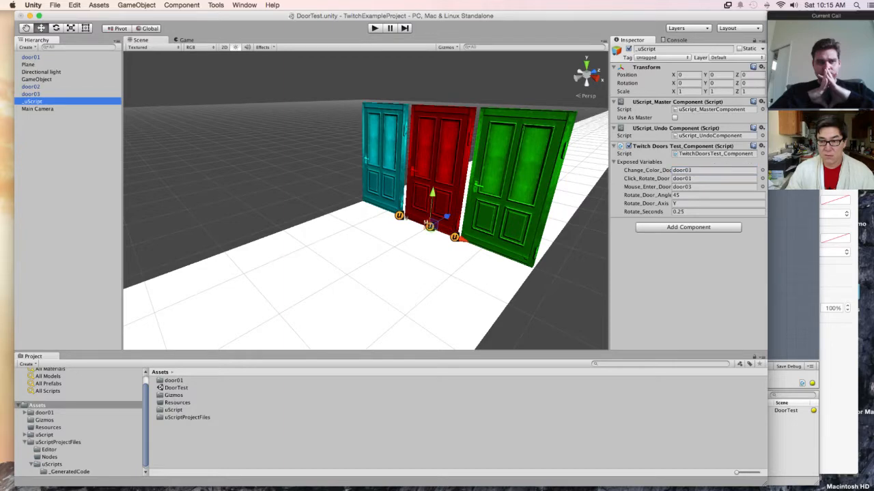
pyautogui.moveTo(31, 58); pyautogui.dragTo(713, 170)
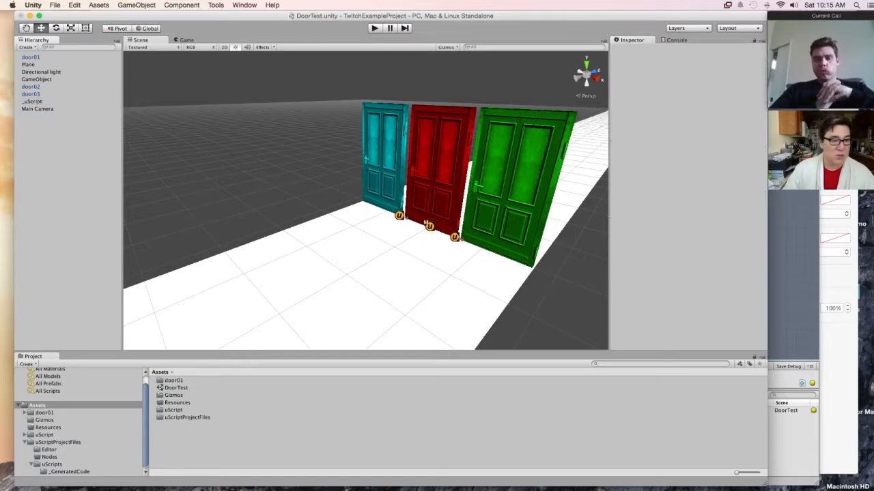
# Step: Place the scene's Main Camera in the uScript graph as a Camera variable
pyautogui.click(38, 108)
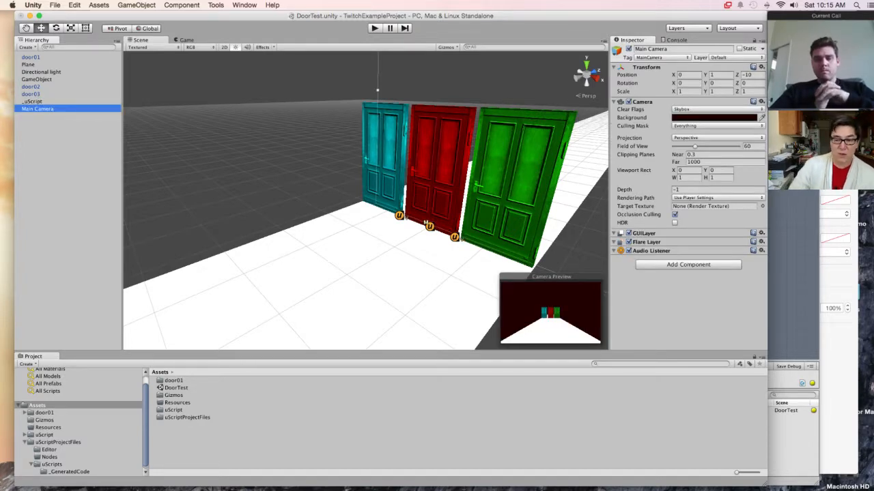
pyautogui.moveTo(37, 109); pyautogui.dragTo(191, 327)
pyautogui.moveTo(136, 488); pyautogui.dragTo(425, 304)
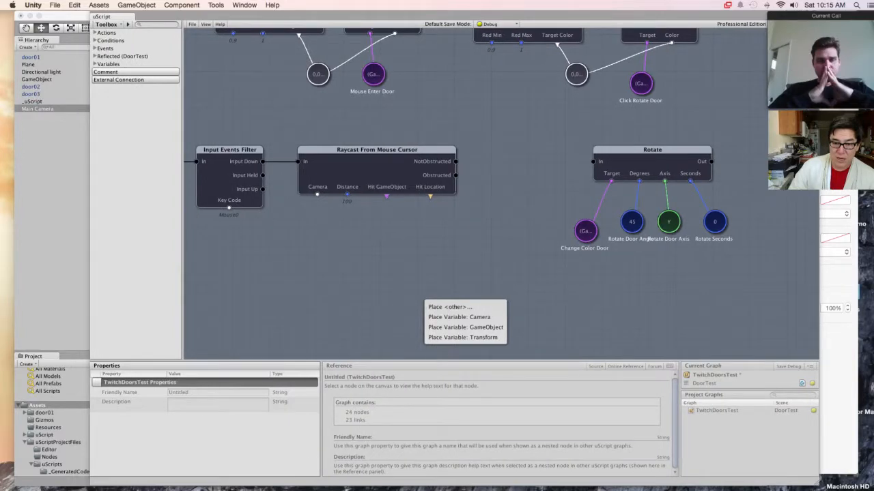
pyautogui.click(458, 317)
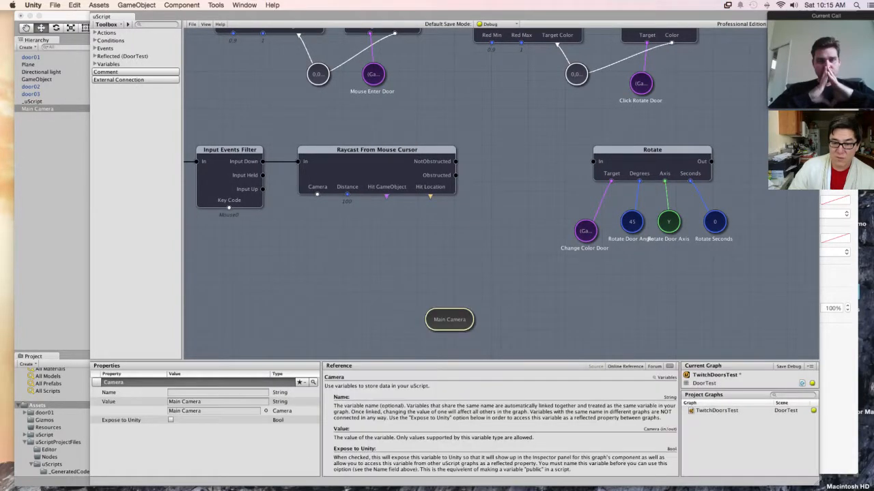
# Step: Position the Main Camera variable beneath the Raycast From Mouse Cursor node and link it to the Camera socket
pyautogui.moveTo(449, 320); pyautogui.dragTo(322, 249)
pyautogui.moveTo(317, 194); pyautogui.dragTo(313, 240)
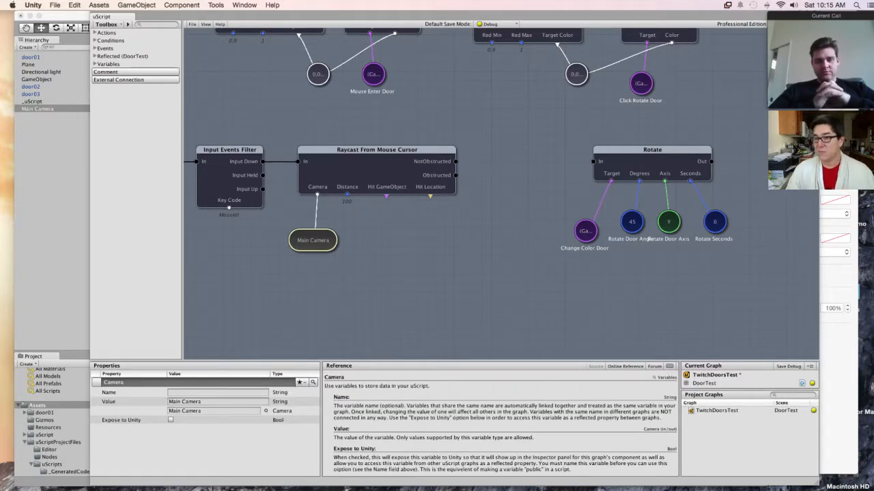
pyautogui.moveTo(313, 240); pyautogui.dragTo(312, 221)
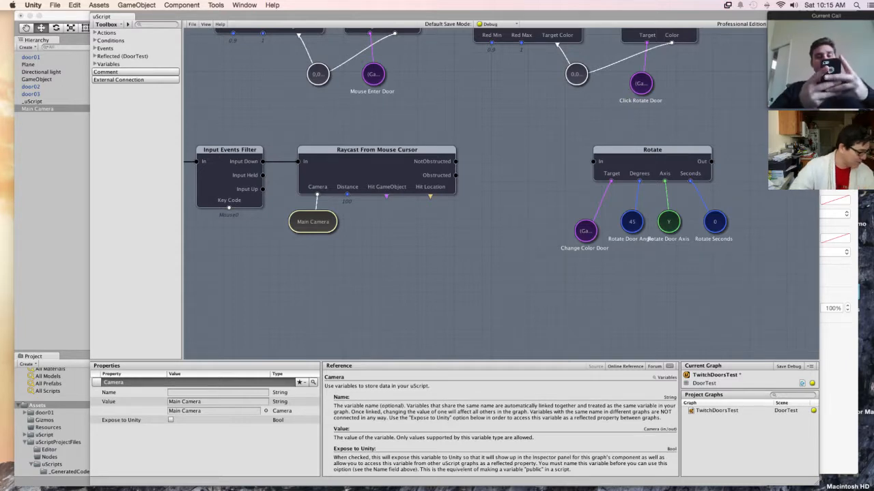
pyautogui.click(376, 170)
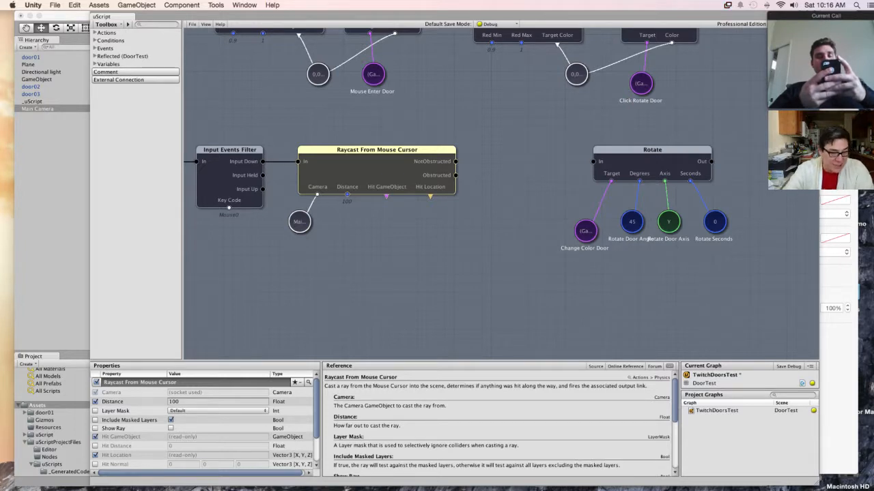
pyautogui.press('Escape')
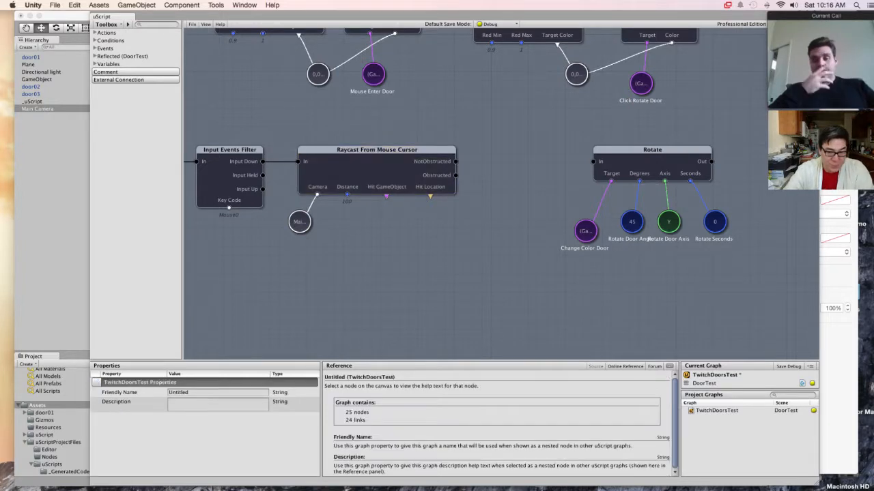
pyautogui.click(376, 170)
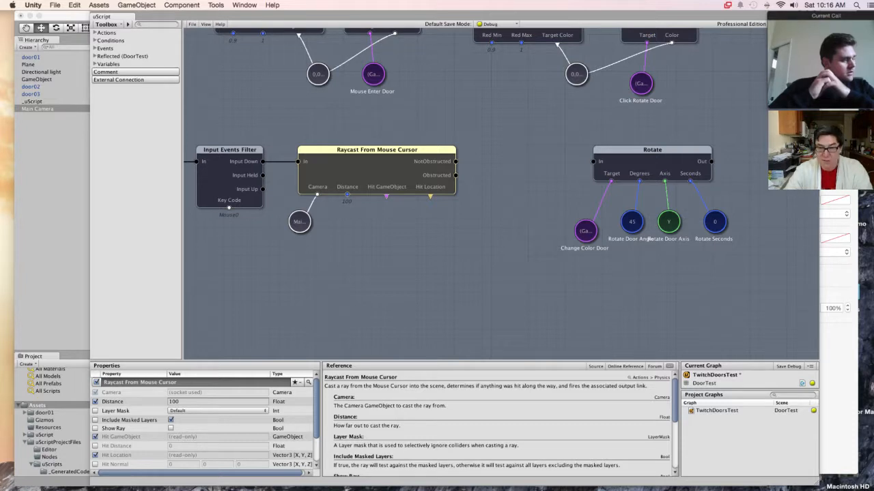
pyautogui.press('Escape')
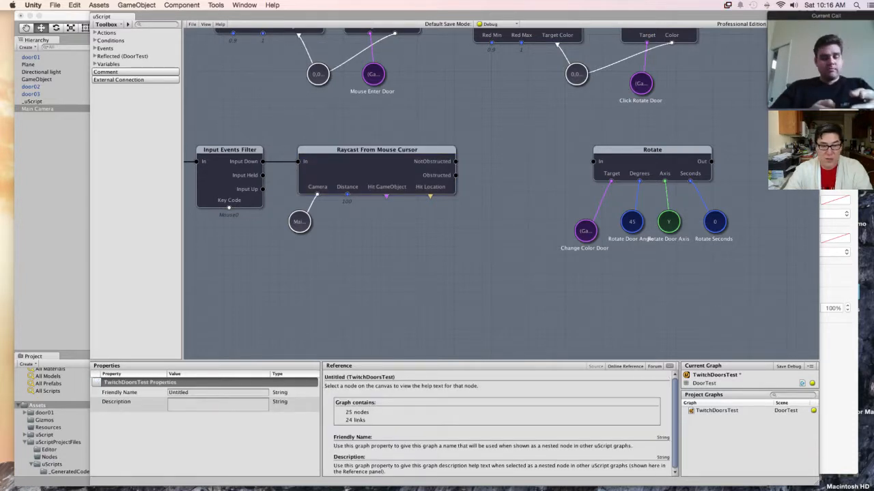
# Step: Expose the Loop socket on the Rotate node and enable looping
pyautogui.click(652, 149)
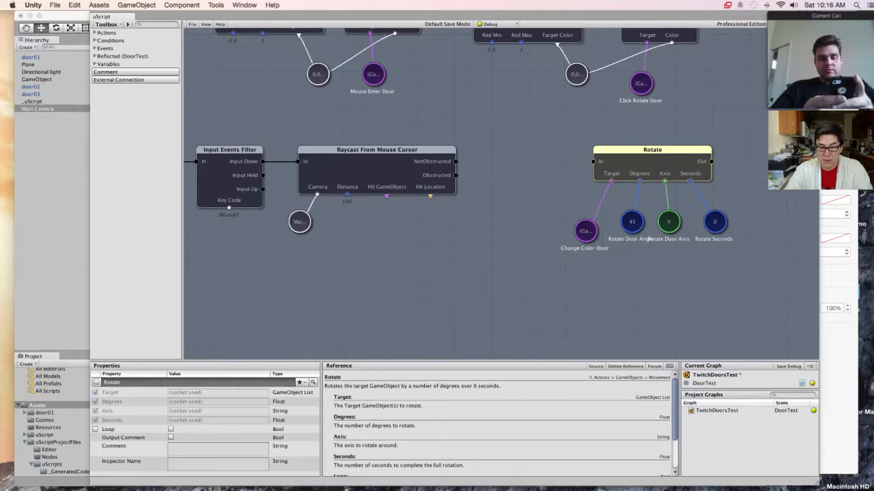
pyautogui.click(95, 430)
pyautogui.click(170, 429)
pyautogui.click(51, 205)
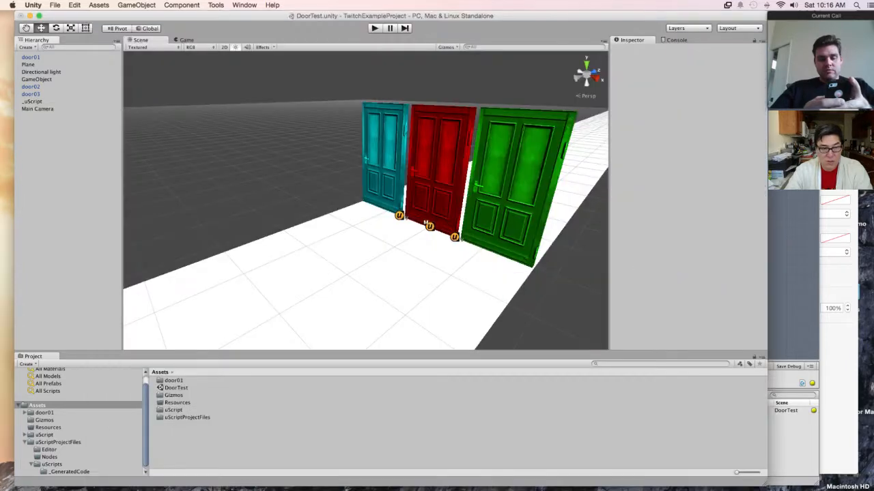
pyautogui.press('super+grave')
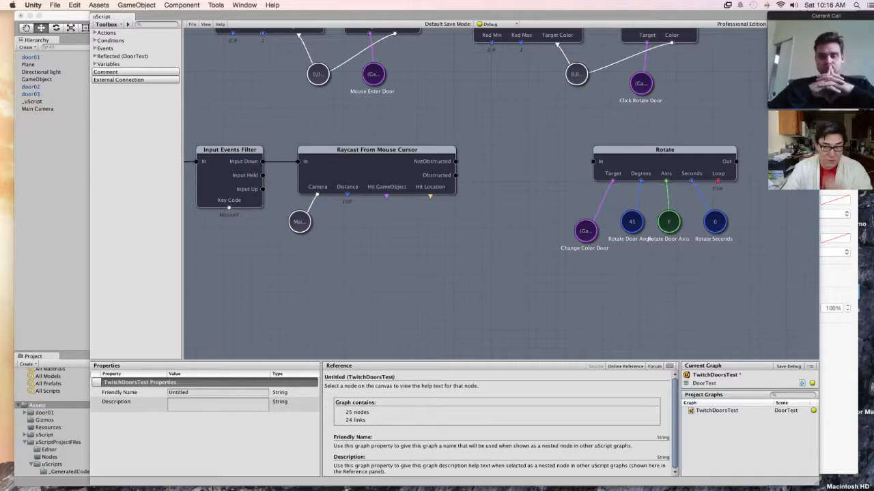
# Step: Hide the Rotate node's Loop socket again and turn looping off
pyautogui.click(664, 150)
pyautogui.click(95, 429)
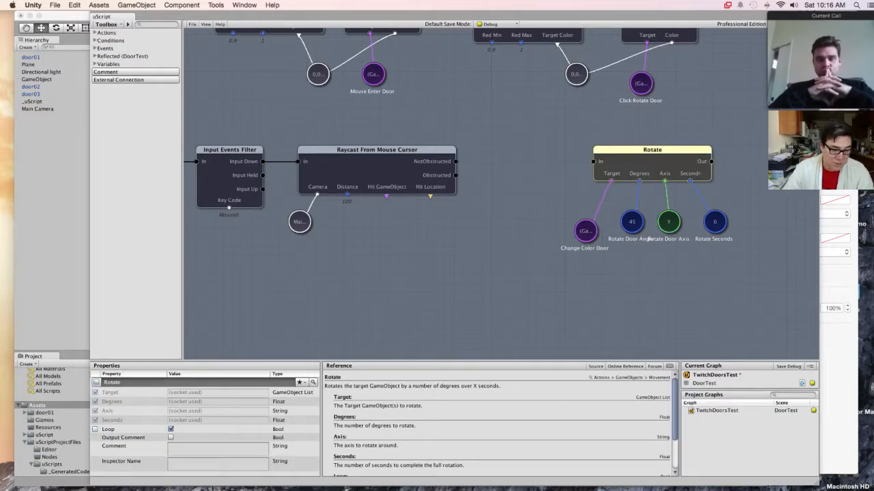
pyautogui.click(170, 429)
pyautogui.click(376, 149)
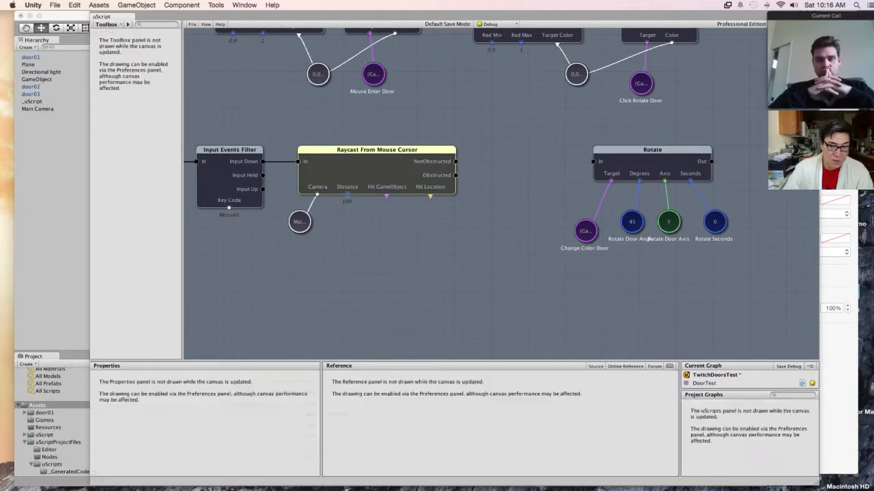
pyautogui.click(478, 259)
pyautogui.click(376, 164)
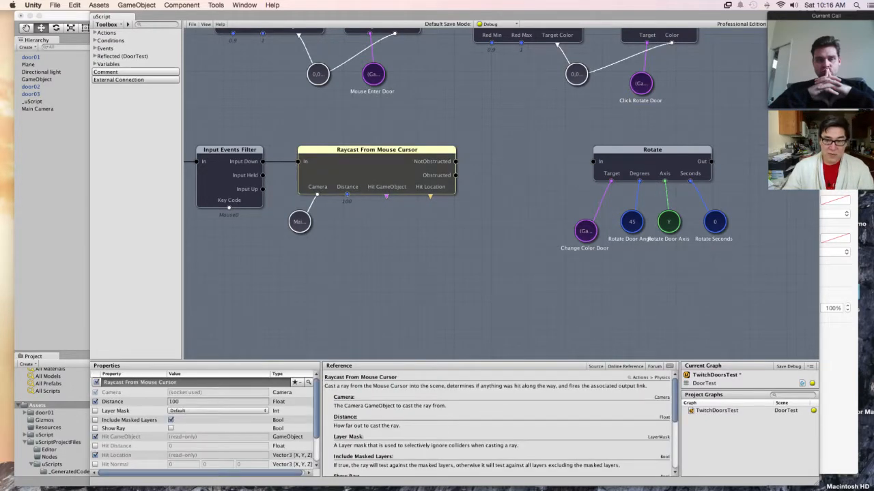
pyautogui.press('Escape')
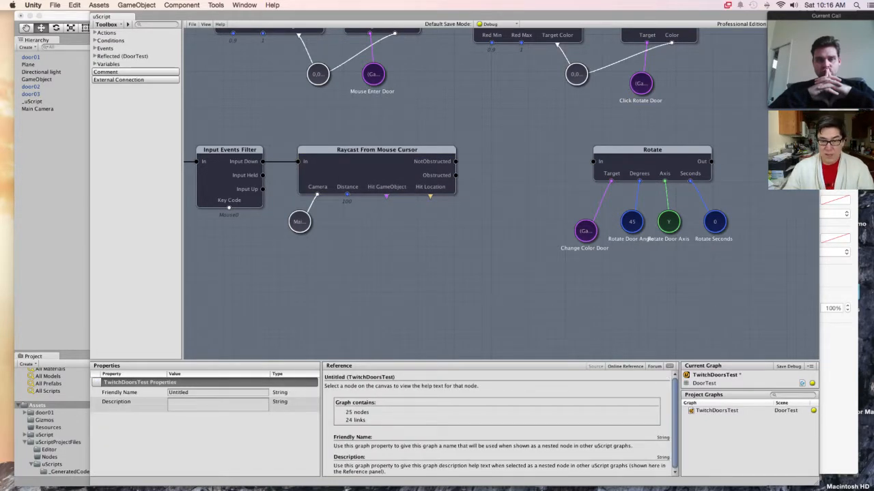
pyautogui.moveTo(292, 129); pyautogui.dragTo(370, 132)
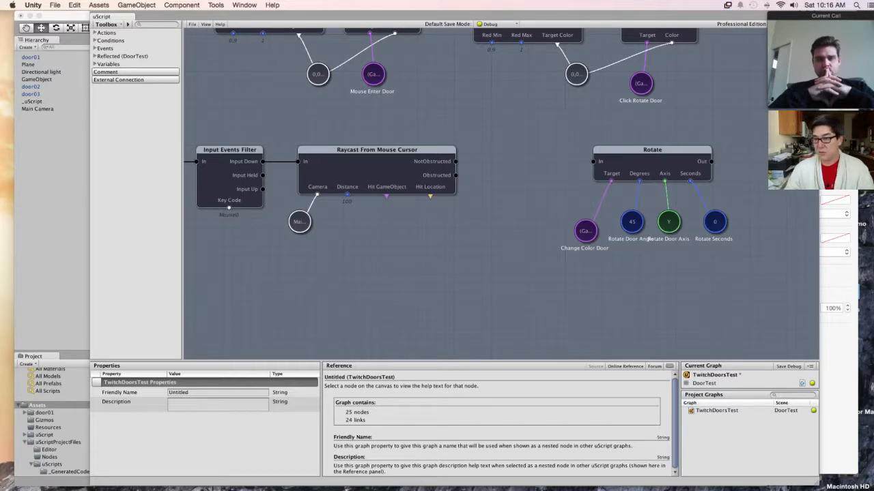
pyautogui.moveTo(386, 196)
pyautogui.mouseDown()
pyautogui.moveTo(389, 254)
pyautogui.moveTo(409, 302)
pyautogui.mouseUp()
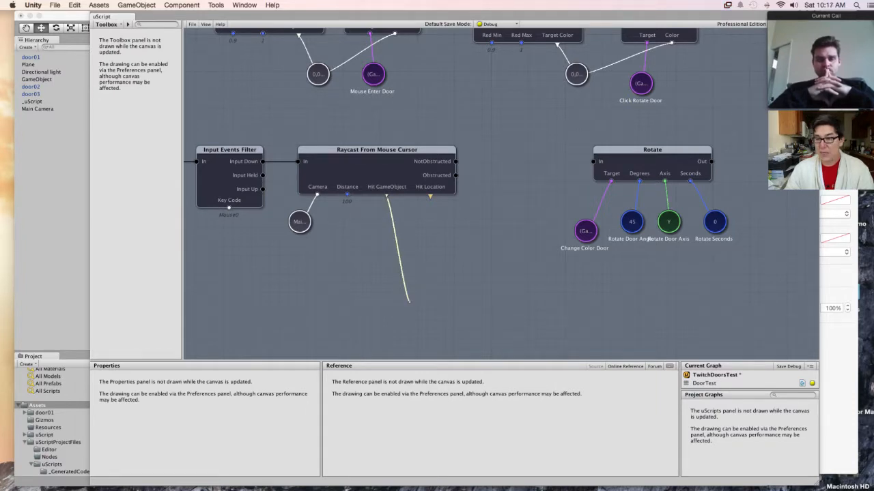
pyautogui.moveTo(409, 302); pyautogui.dragTo(409, 303)
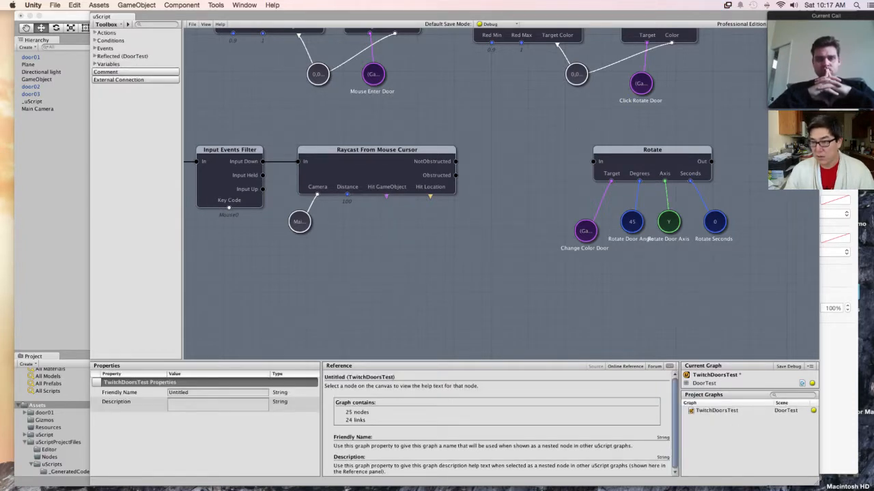
pyautogui.rightClick(347, 263)
pyautogui.press('Escape')
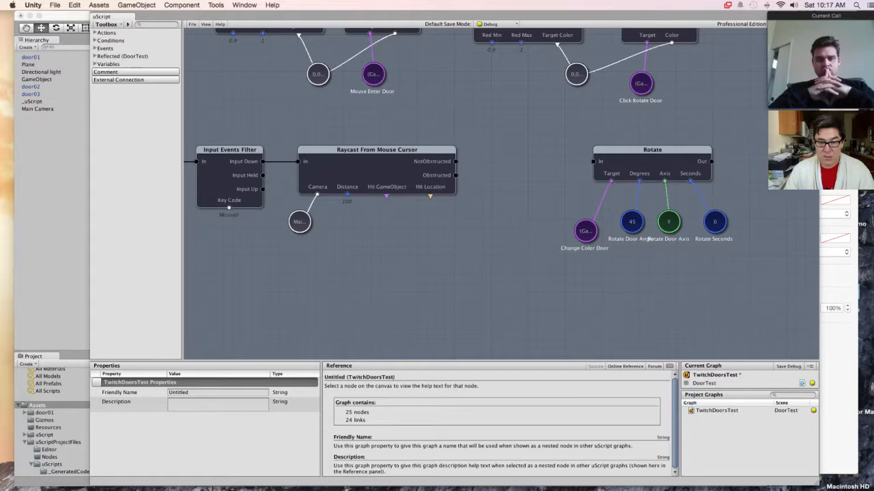
# Step: Add a GameObject variable beneath the Raycast From Mouse Cursor node and link it to the Hit GameObject socket
pyautogui.rightClick(385, 275)
pyautogui.moveTo(409, 280)
pyautogui.moveTo(478, 315)
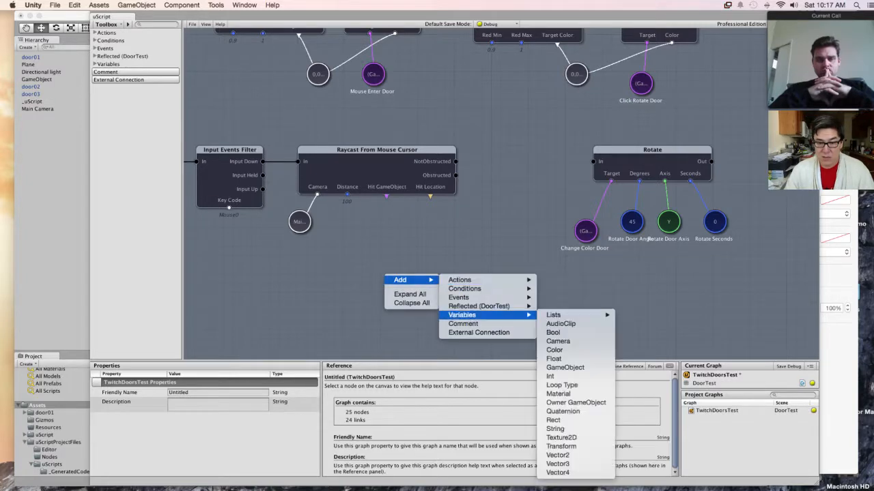
pyautogui.click(565, 367)
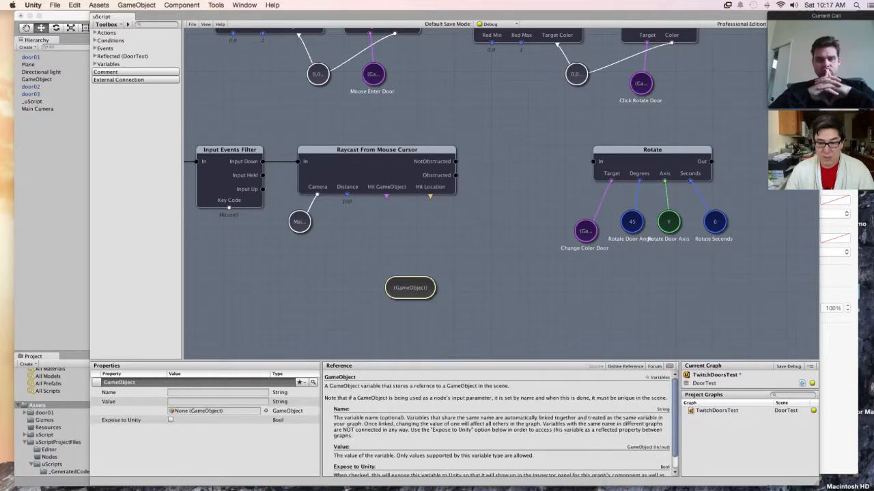
pyautogui.moveTo(410, 288); pyautogui.dragTo(434, 258)
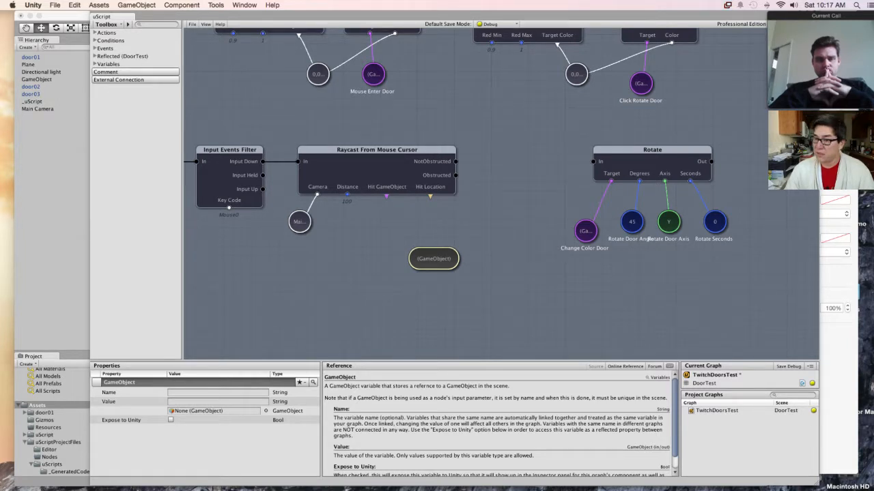
pyautogui.moveTo(386, 196); pyautogui.dragTo(480, 287)
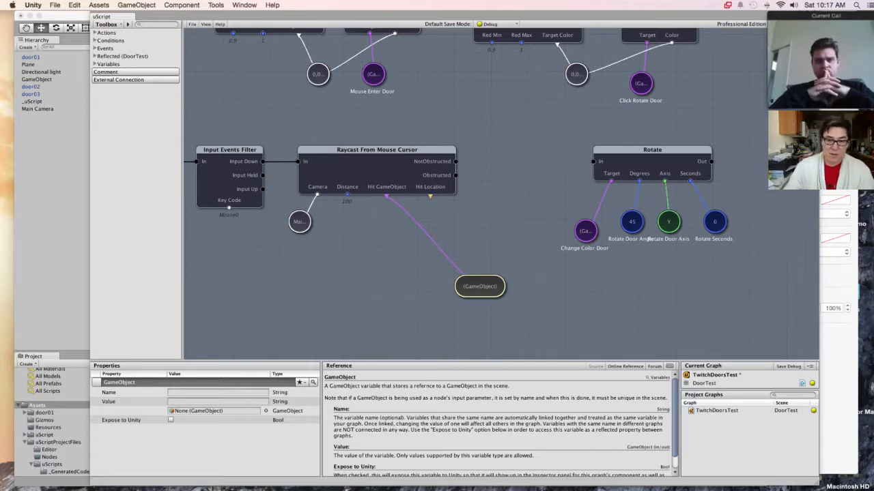
# Step: Delete the Change Color Door variable and link the Rotate node's Target socket to the raycast's GameObject variable instead
pyautogui.click(652, 161)
pyautogui.click(586, 230)
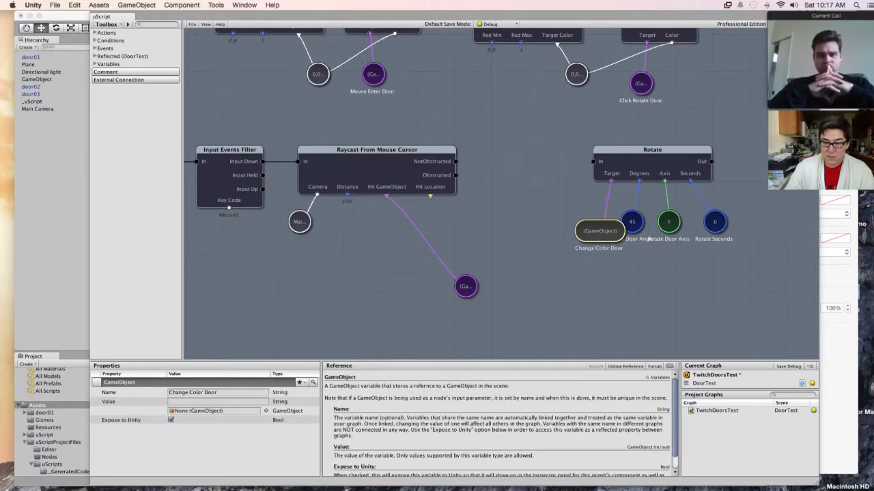
pyautogui.moveTo(599, 230); pyautogui.dragTo(535, 268)
pyautogui.rightClick(527, 273)
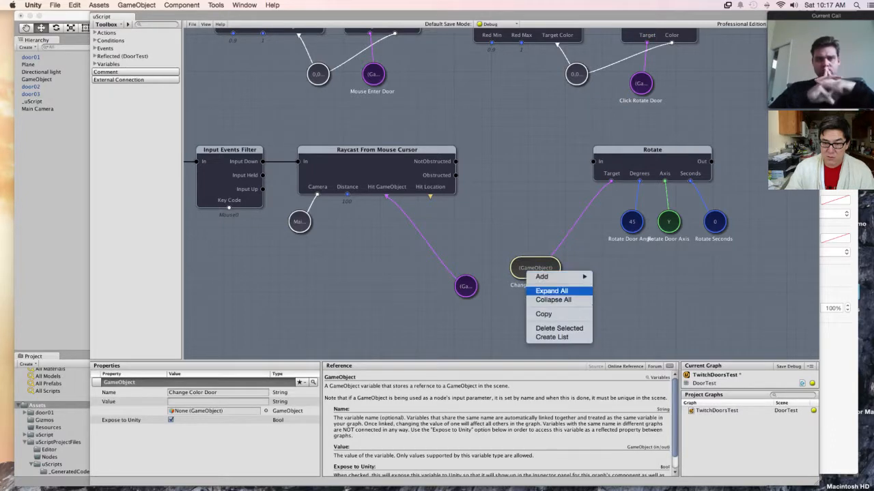
pyautogui.click(559, 328)
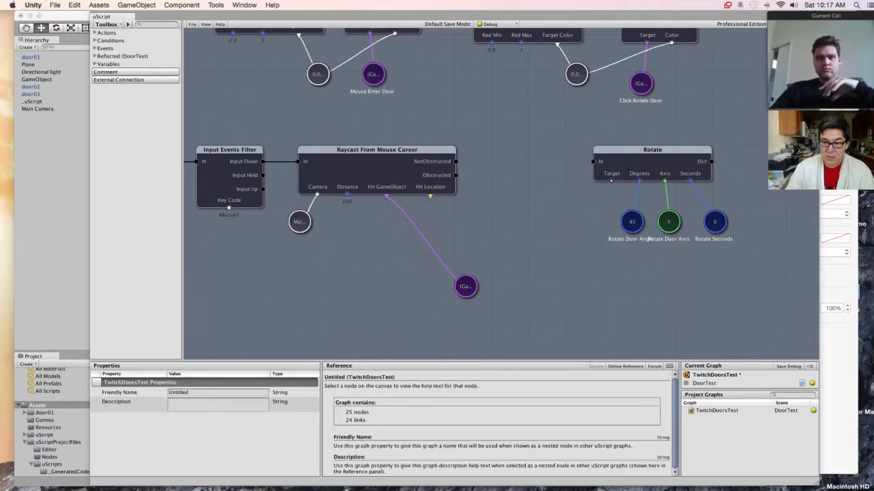
pyautogui.moveTo(611, 181); pyautogui.dragTo(466, 286)
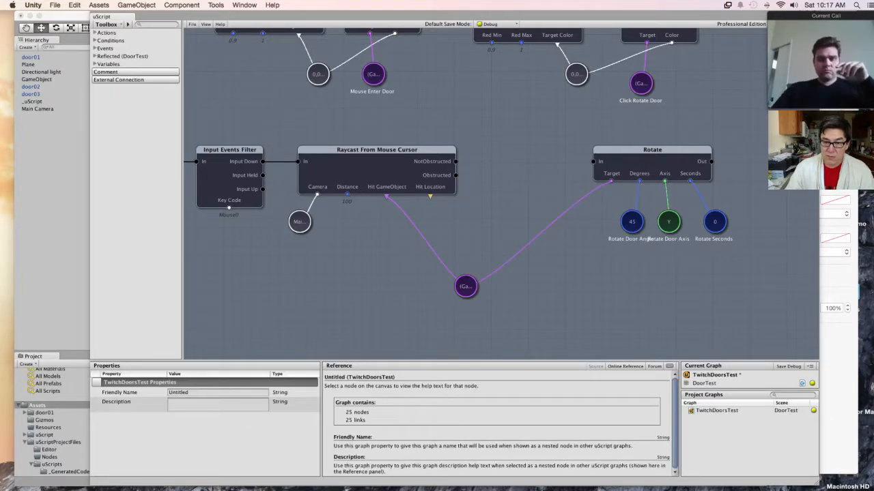
pyautogui.moveTo(592, 162)
pyautogui.mouseDown()
pyautogui.moveTo(460, 169)
pyautogui.moveTo(455, 162)
pyautogui.mouseUp()
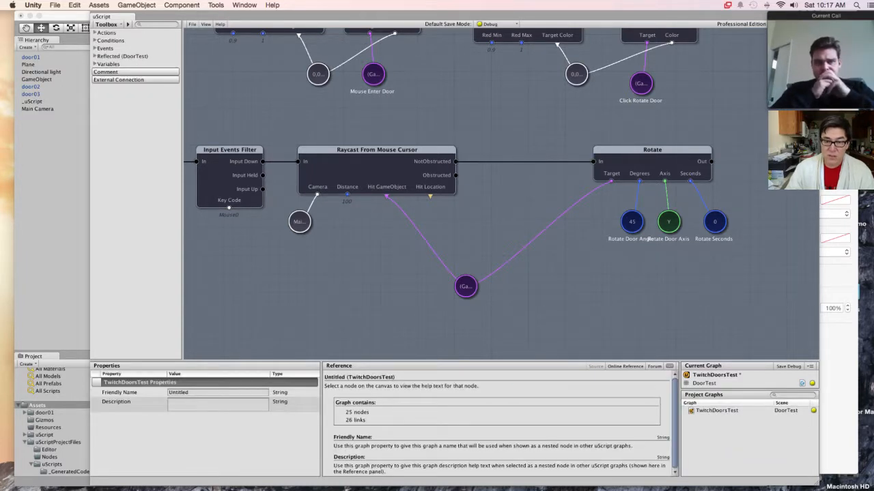
pyautogui.click(524, 161)
pyautogui.press('Delete')
# Step: Link the raycast's Obstructed output to the Rotate node's In socket and move Rotate with its variables closer to the raycast node
pyautogui.moveTo(593, 162); pyautogui.dragTo(455, 175)
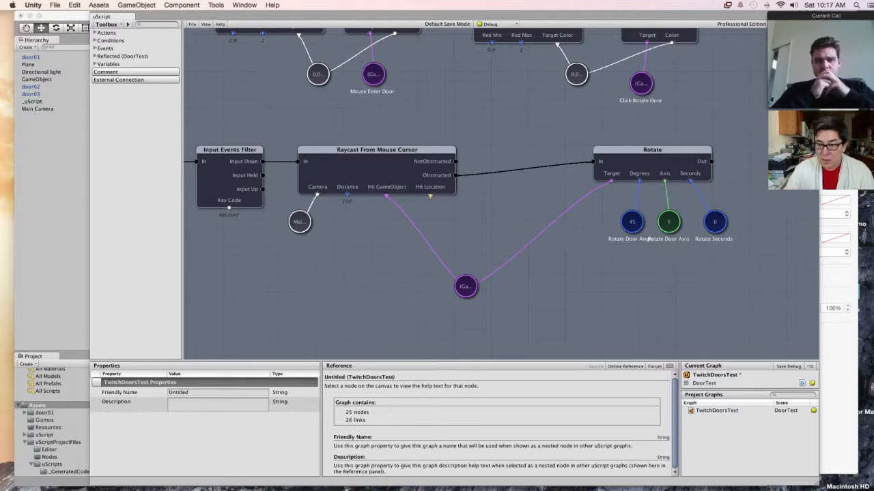
pyautogui.moveTo(593, 133); pyautogui.dragTo(802, 284)
pyautogui.moveTo(642, 150); pyautogui.dragTo(531, 149)
pyautogui.press('Escape')
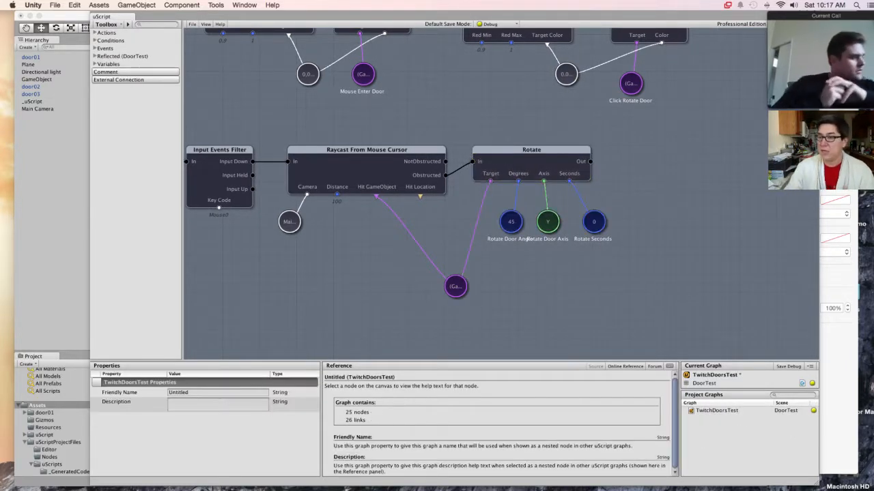
pyautogui.press('super+grave')
pyautogui.press('super+p')
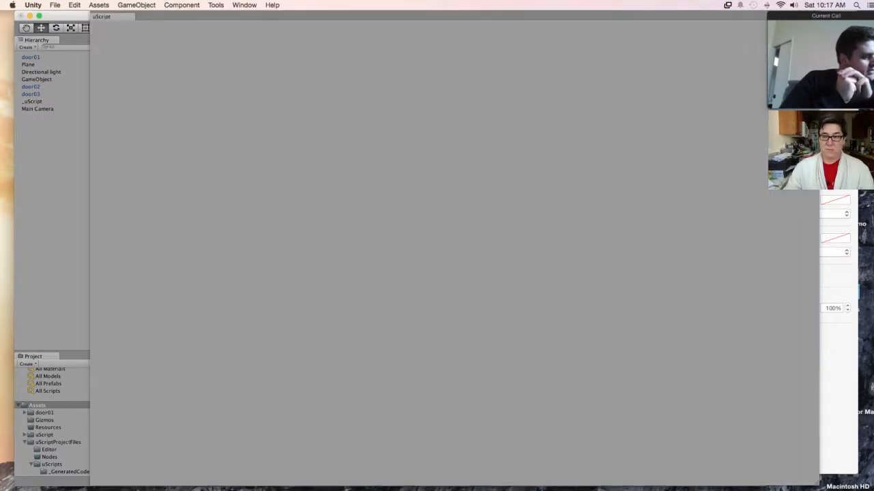
pyautogui.press('super+grave')
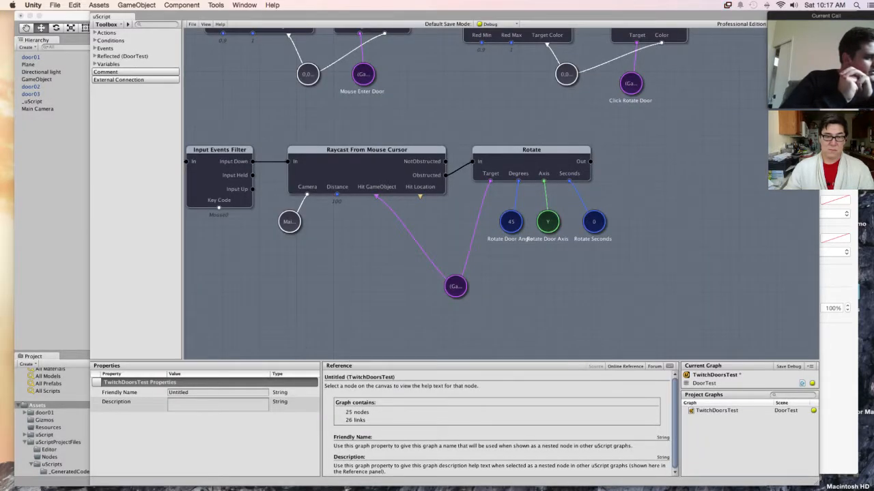
# Step: Save the TwitchDoorsTest graph with the new raycast and rotation links
pyautogui.click(193, 24)
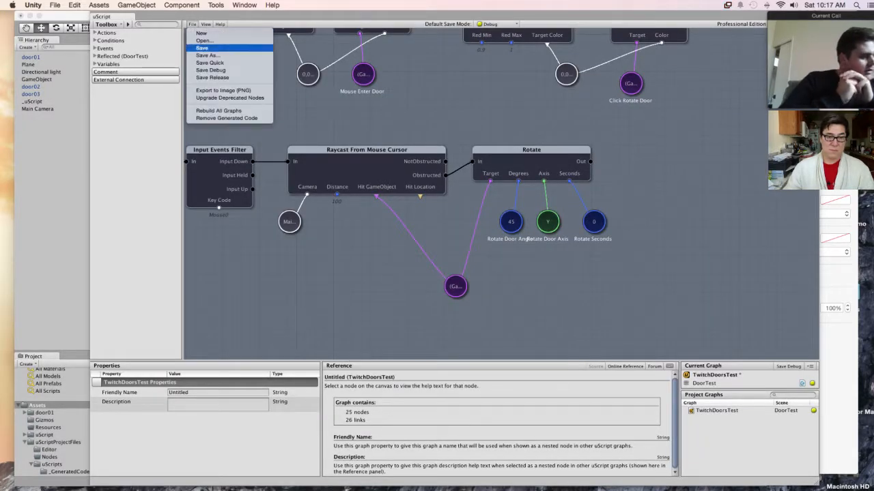
pyautogui.click(198, 47)
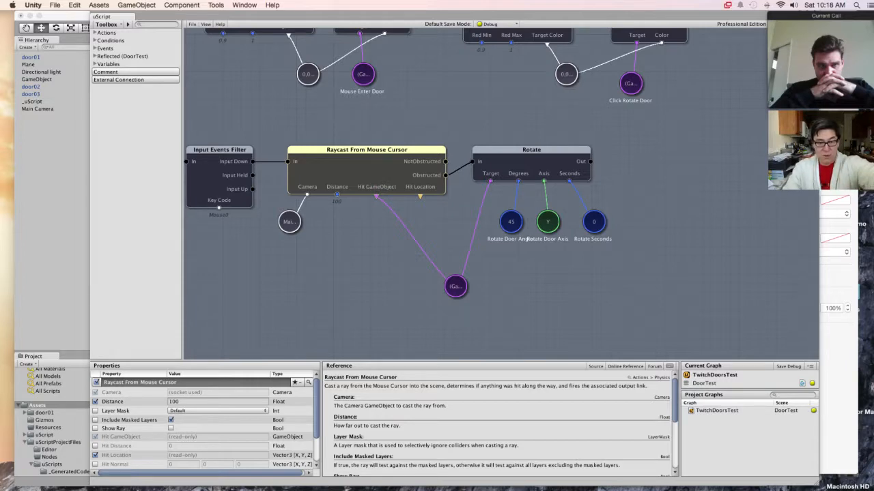
# Step: Review the input event chain, the Main Camera variable and the Raycast From Mouse Cursor node's properties
pyautogui.moveTo(367, 273); pyautogui.dragTo(541, 269, button='middle')
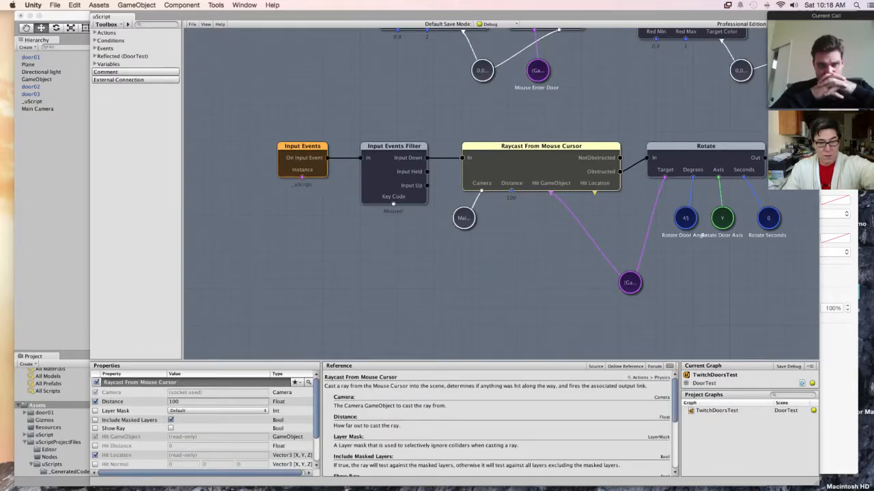
pyautogui.click(301, 159)
pyautogui.click(393, 171)
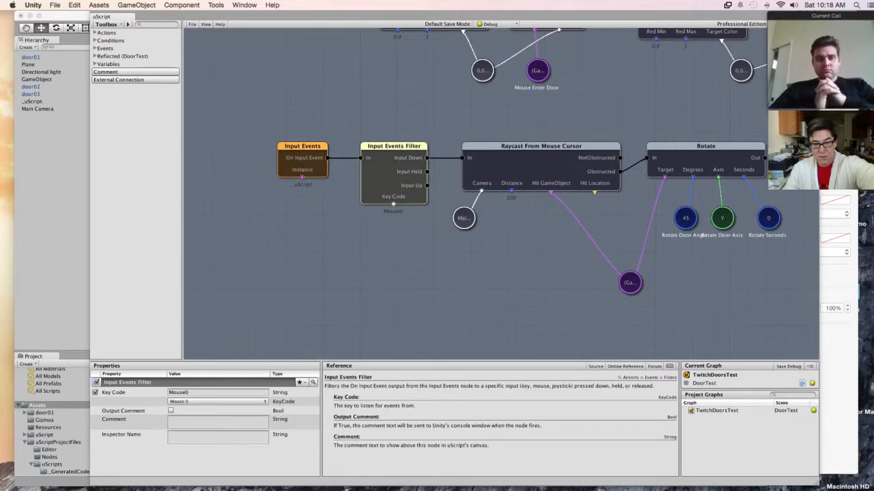
pyautogui.press('Escape')
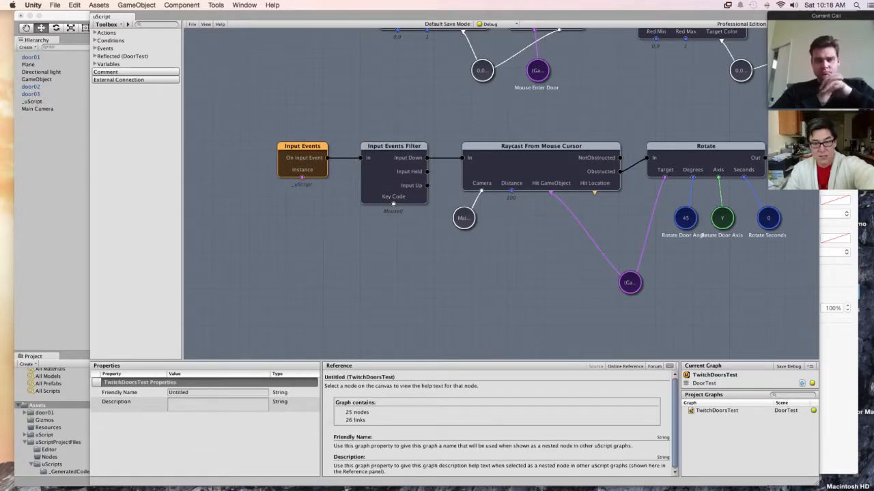
pyautogui.moveTo(239, 103); pyautogui.dragTo(426, 225)
pyautogui.press('Escape')
pyautogui.moveTo(542, 259); pyautogui.dragTo(375, 266, button='middle')
pyautogui.moveTo(376, 153)
pyautogui.mouseDown()
pyautogui.moveTo(477, 152)
pyautogui.moveTo(375, 152)
pyautogui.mouseUp()
pyautogui.click(297, 224)
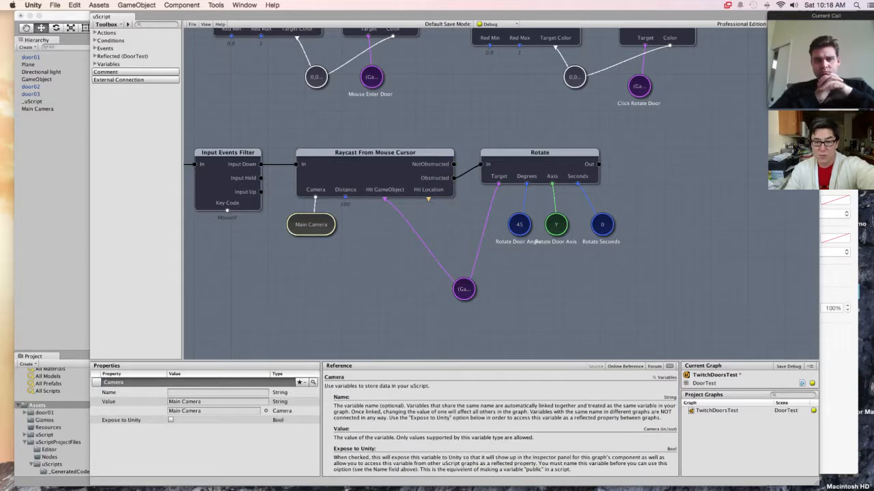
pyautogui.click(374, 152)
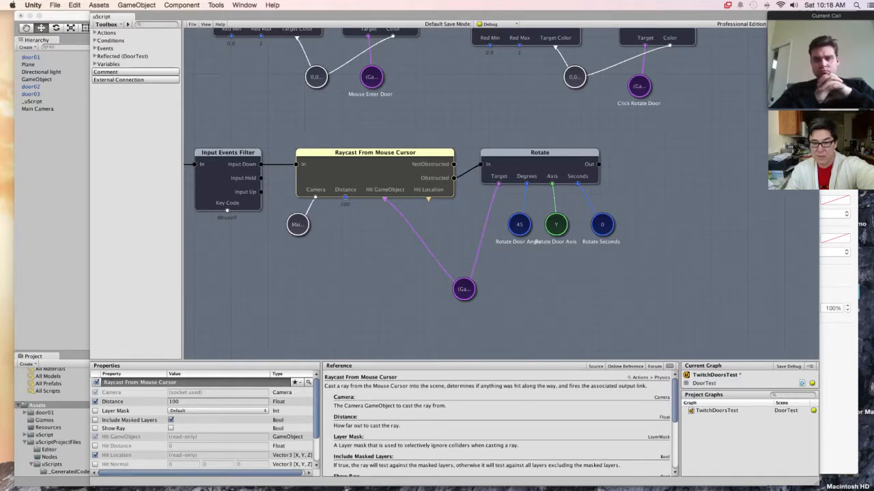
# Step: Center the GameObject variable between the raycast and Rotate nodes, and space Rotate with its three variables slightly farther from the raycast
pyautogui.click(463, 288)
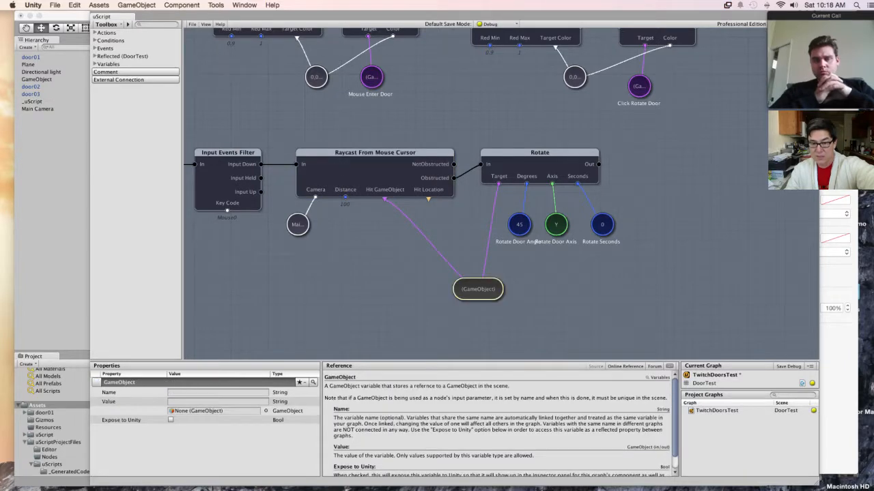
pyautogui.moveTo(478, 289); pyautogui.dragTo(450, 289)
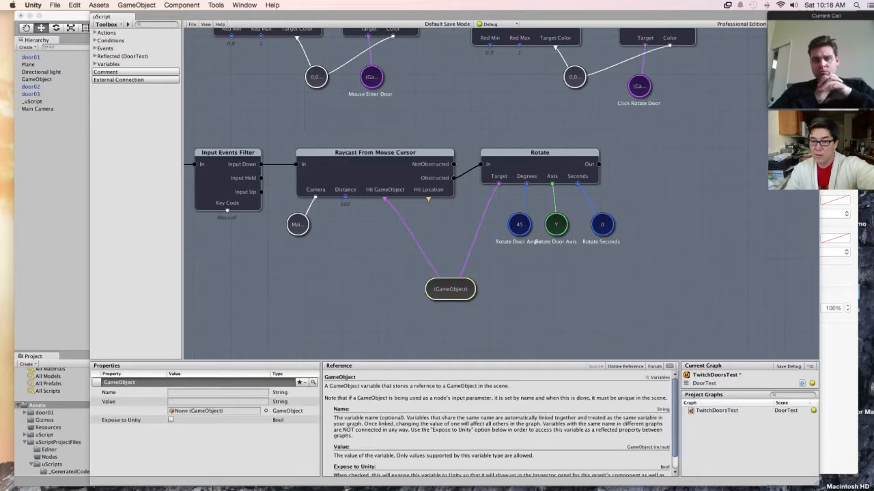
pyautogui.click(539, 153)
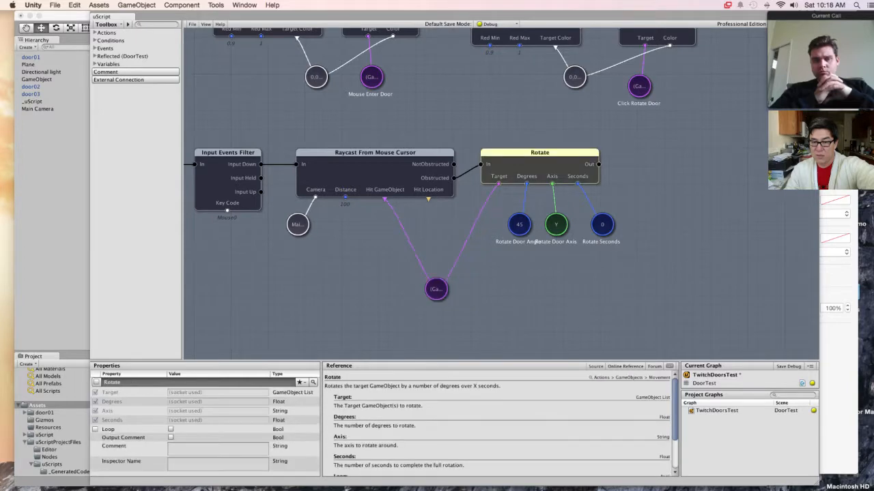
pyautogui.moveTo(473, 128); pyautogui.dragTo(609, 243)
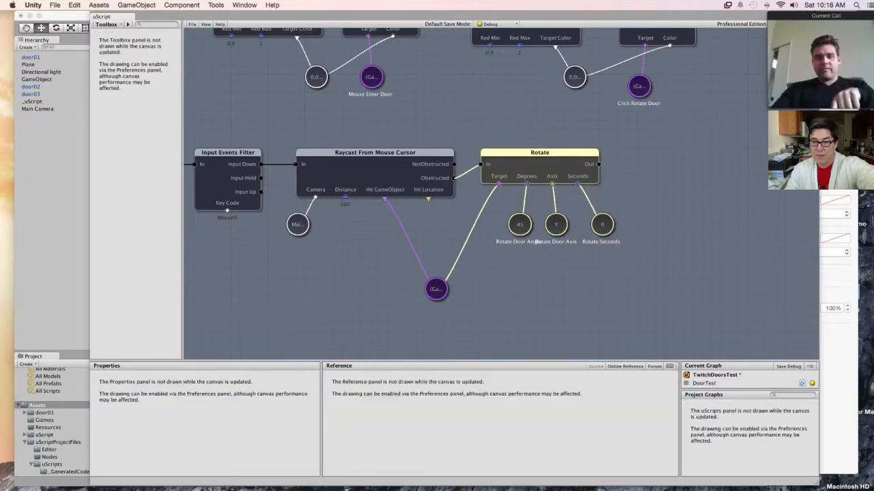
pyautogui.moveTo(539, 153); pyautogui.dragTo(558, 153)
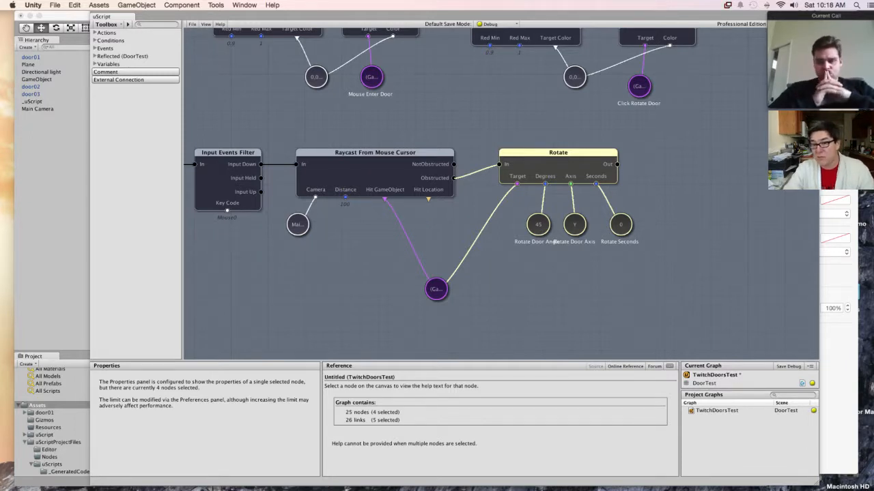
pyautogui.press('Escape')
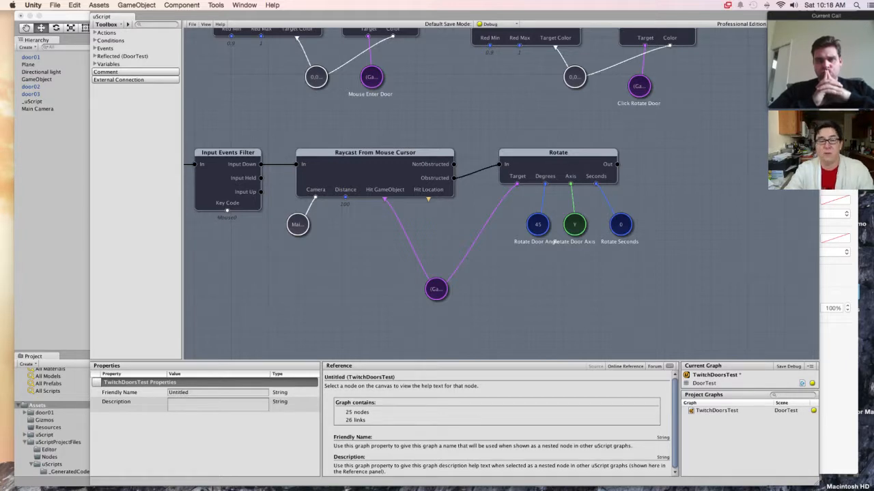
# Step: Save the rearranged TwitchDoorsTest graph and switch to the main Unity editor window with the DoorTest scene
pyautogui.click(192, 24)
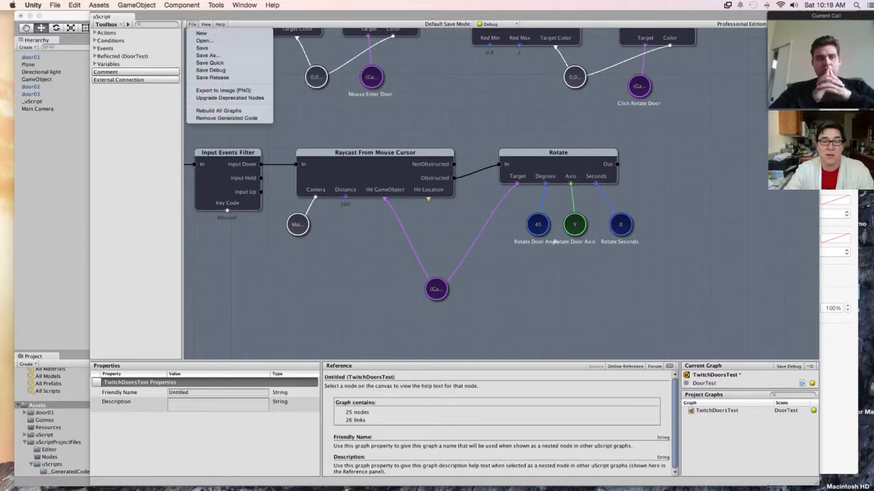
pyautogui.click(205, 47)
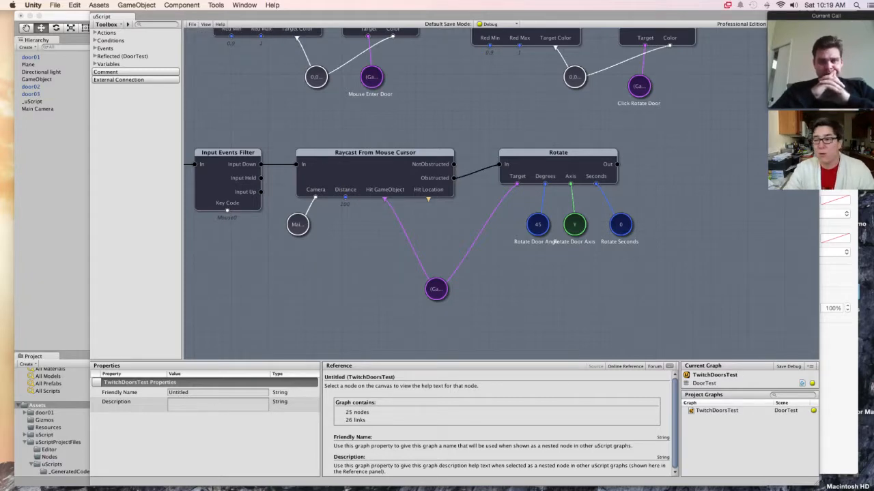
pyautogui.press('super+grave')
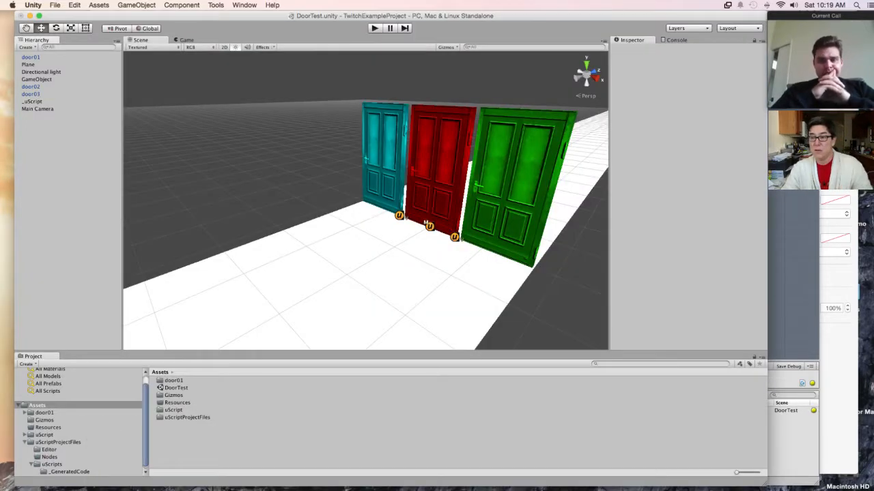
pyautogui.press('super+grave')
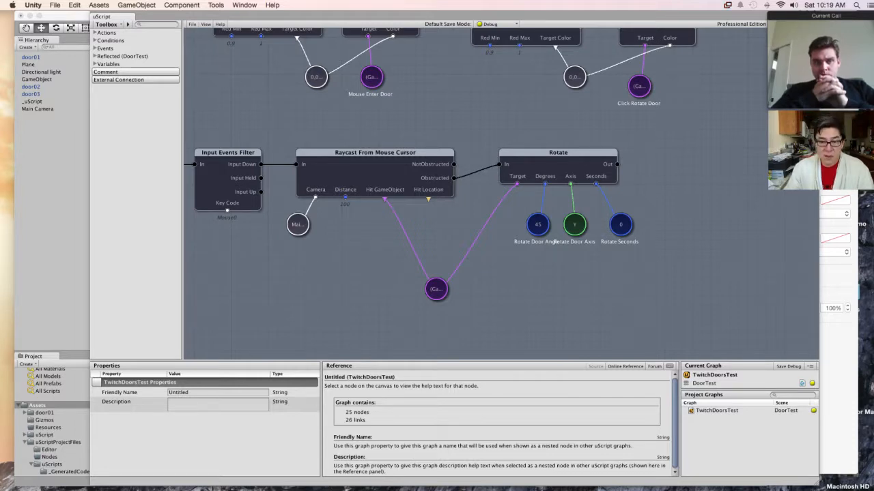
pyautogui.moveTo(500, 193); pyautogui.dragTo(559, 216, button='middle')
pyautogui.press('super+grave')
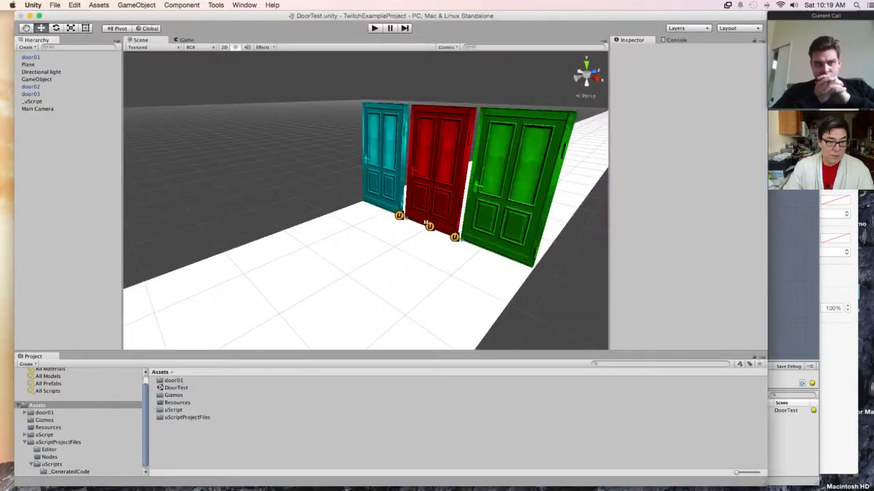
# Step: Play-test the click-to-rotate doors in the DoorTest scene, then stop playback and open the uScript graph editor
pyautogui.press('super+p')
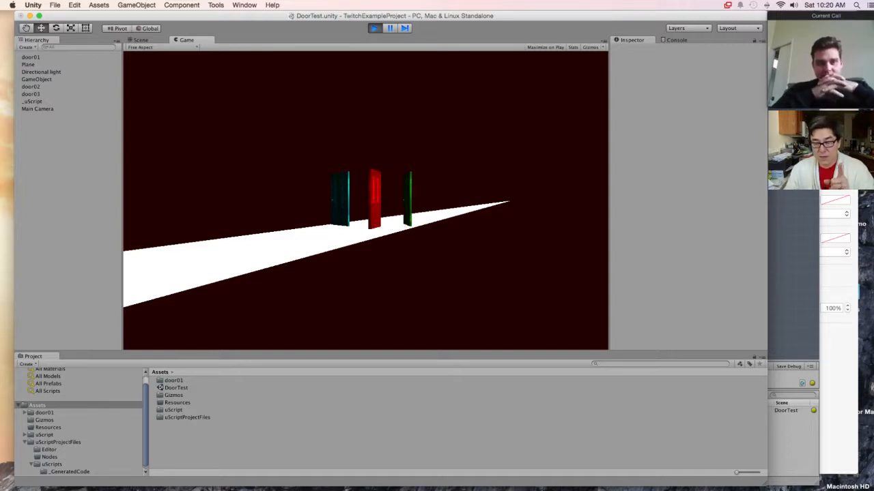
pyautogui.press('super+p')
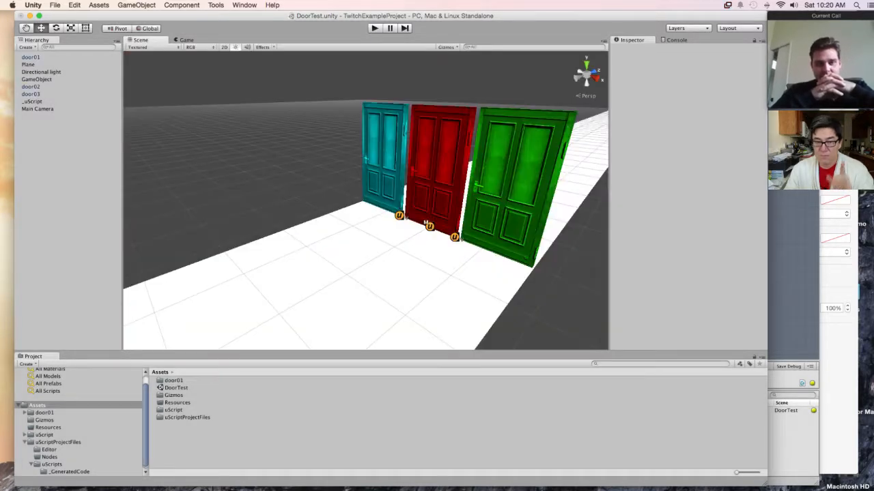
pyautogui.press('super+p')
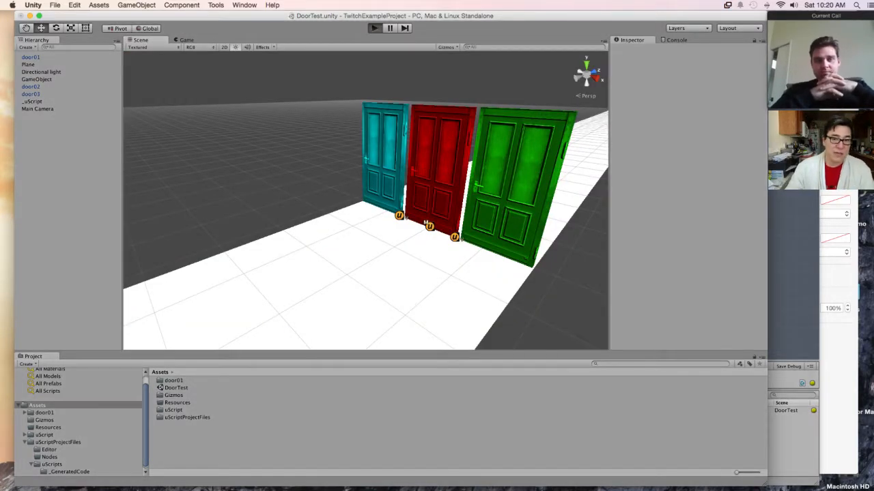
pyautogui.press('super+u')
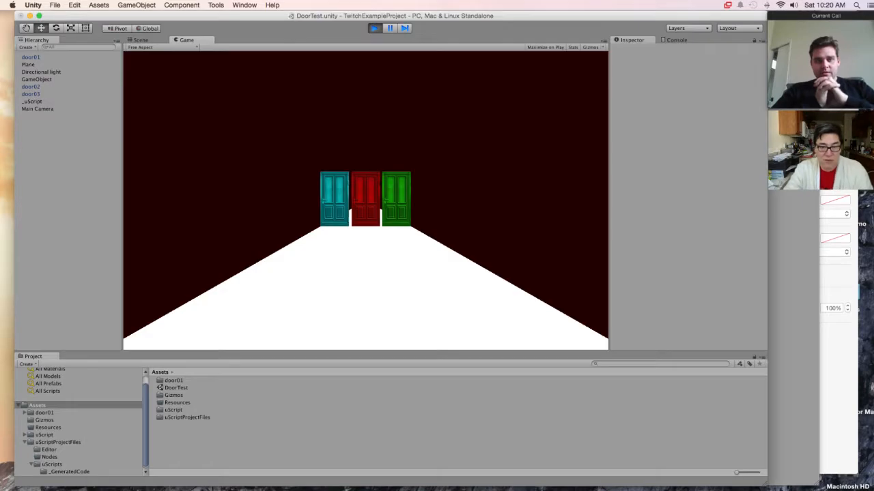
pyautogui.press('super+p')
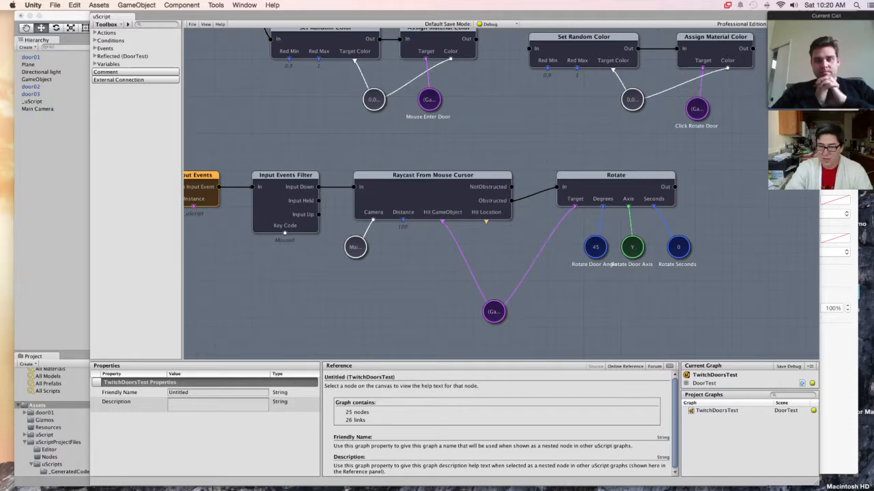
# Step: Delete the link from the raycast's Obstructed output to Rotate, and move Rotate with its three variables farther away from the raycast node
pyautogui.moveTo(614, 301); pyautogui.dragTo(475, 264, button='middle')
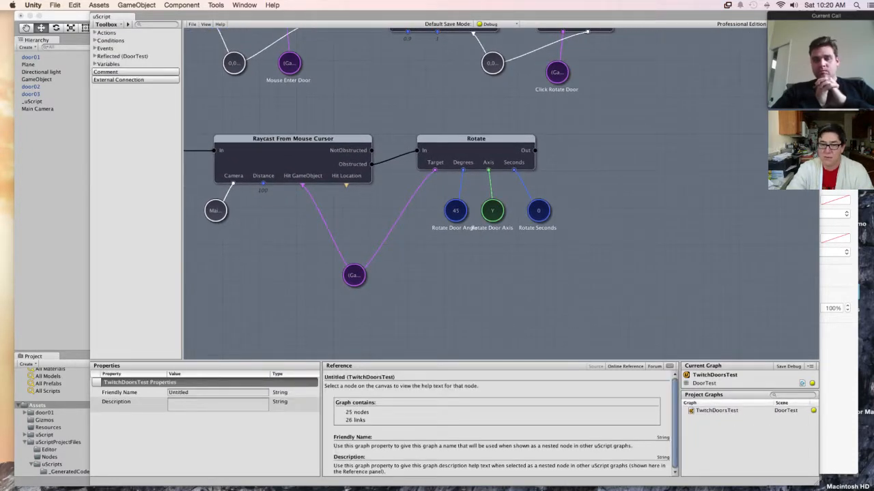
pyautogui.click(394, 157)
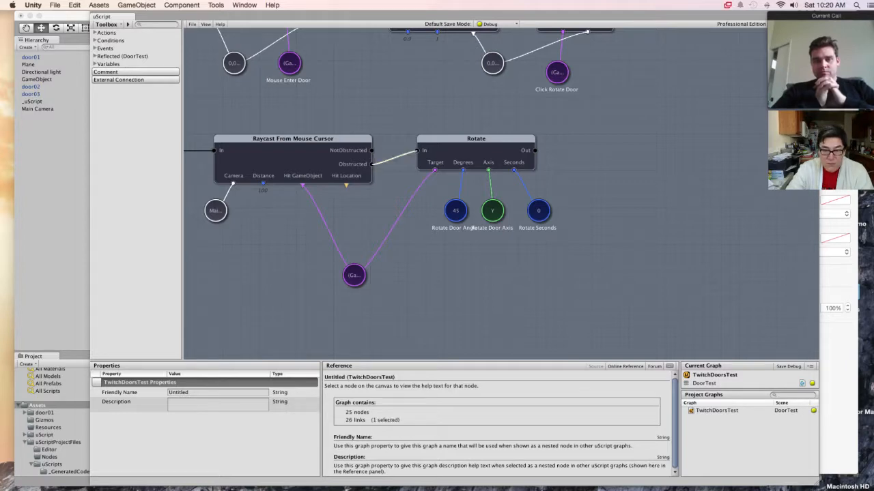
pyautogui.press('Delete')
pyautogui.moveTo(412, 122); pyautogui.dragTo(582, 238)
pyautogui.moveTo(476, 139); pyautogui.dragTo(651, 139)
pyautogui.press('Escape')
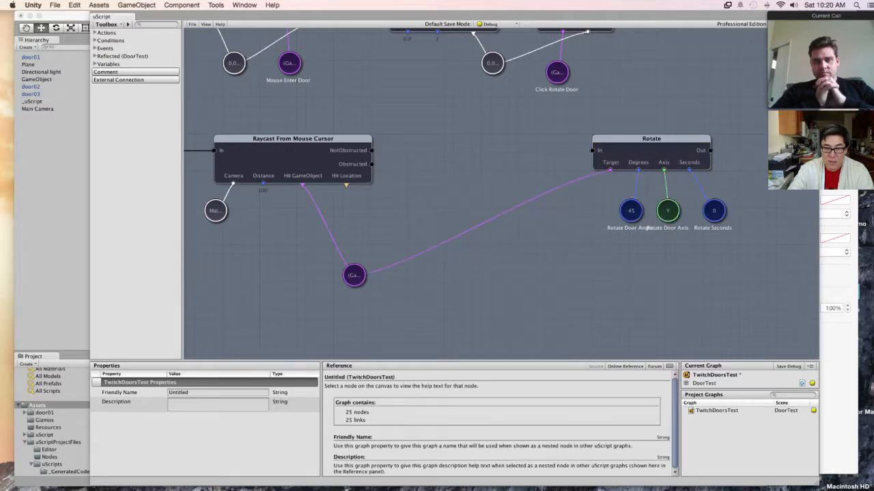
# Step: Add a Compare GameObjects condition node in the gap between Raycast From Mouse Cursor and Rotate
pyautogui.rightClick(528, 259)
pyautogui.moveTo(543, 263)
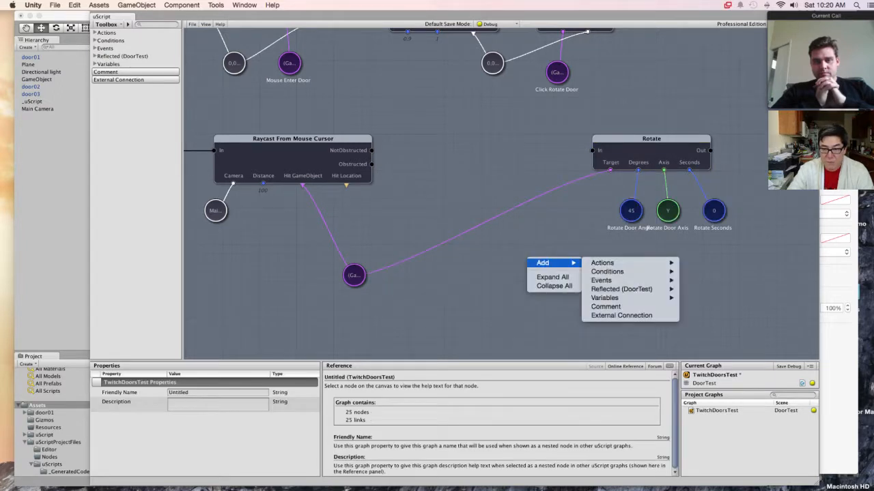
pyautogui.moveTo(607, 272)
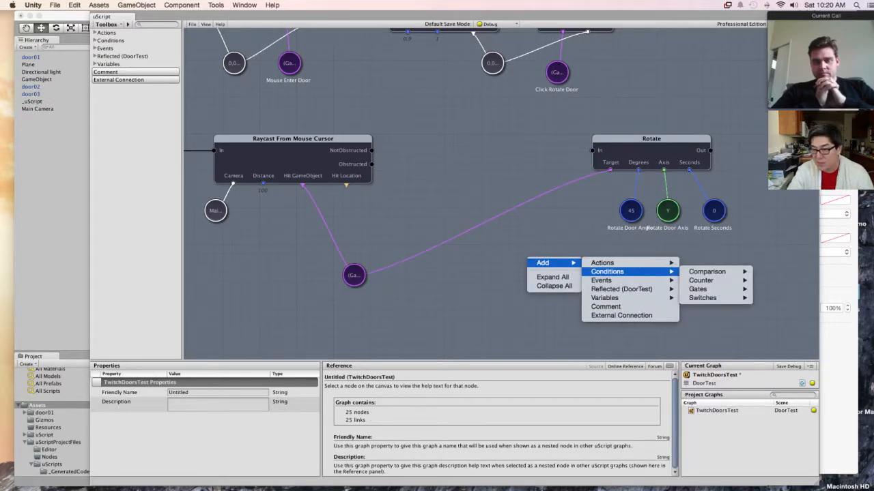
pyautogui.moveTo(707, 271)
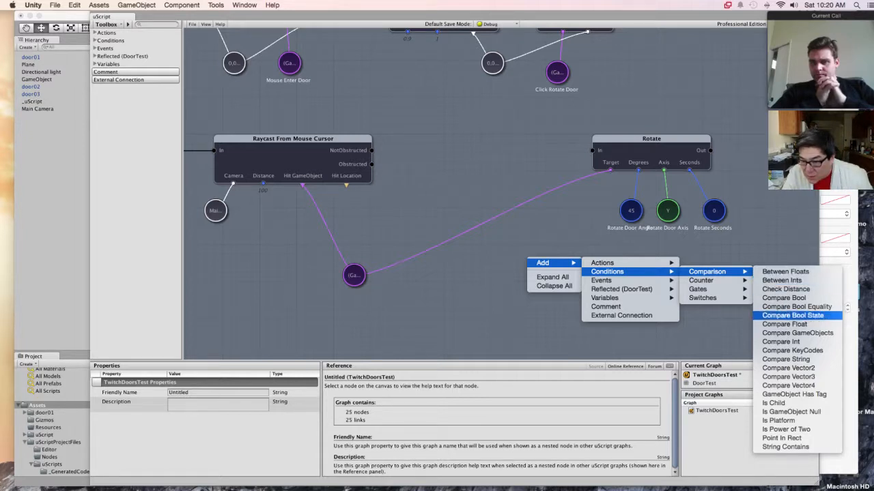
pyautogui.click(797, 333)
pyautogui.moveTo(567, 263); pyautogui.dragTo(465, 138)
pyautogui.press('Escape')
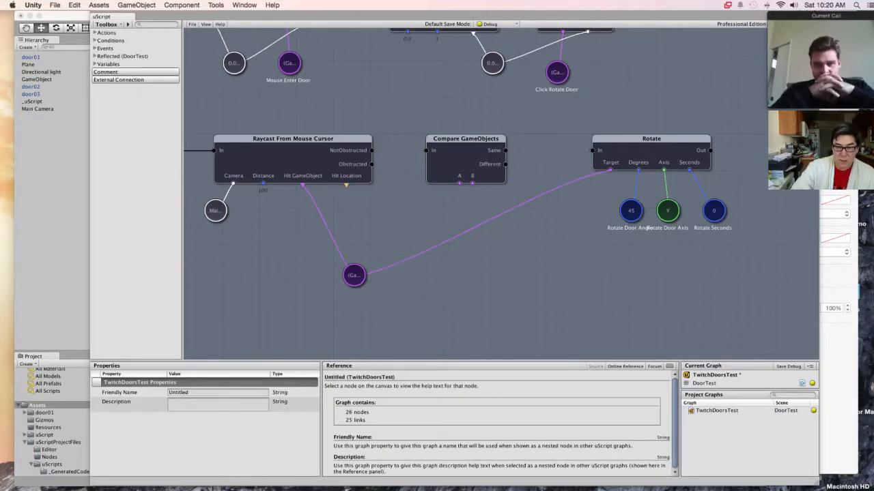
# Step: Link the hit GameObject variable to Compare GameObjects' A input, and route Obstructed through the comparison's Same output to Rotate
pyautogui.moveTo(459, 183)
pyautogui.mouseDown()
pyautogui.moveTo(355, 275)
pyautogui.moveTo(396, 302)
pyautogui.mouseUp()
pyautogui.press('Escape')
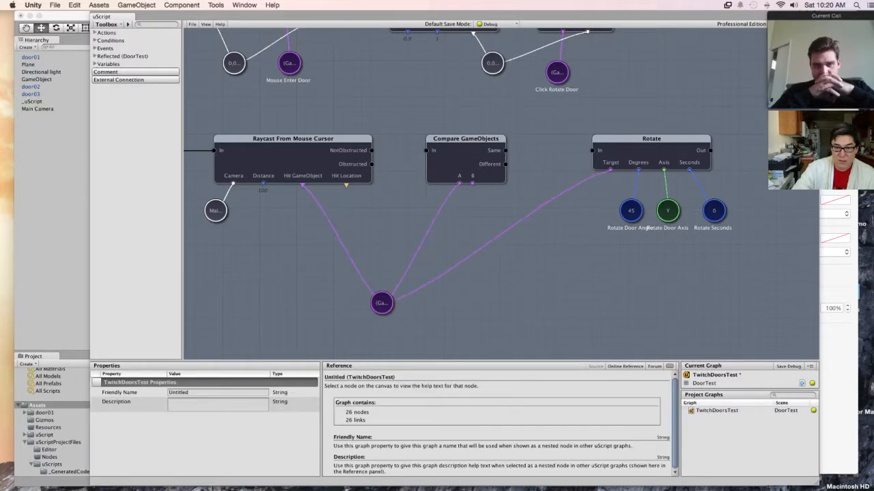
pyautogui.moveTo(372, 164)
pyautogui.mouseDown()
pyautogui.moveTo(465, 139)
pyautogui.moveTo(447, 139)
pyautogui.moveTo(499, 150)
pyautogui.moveTo(592, 150)
pyautogui.mouseUp()
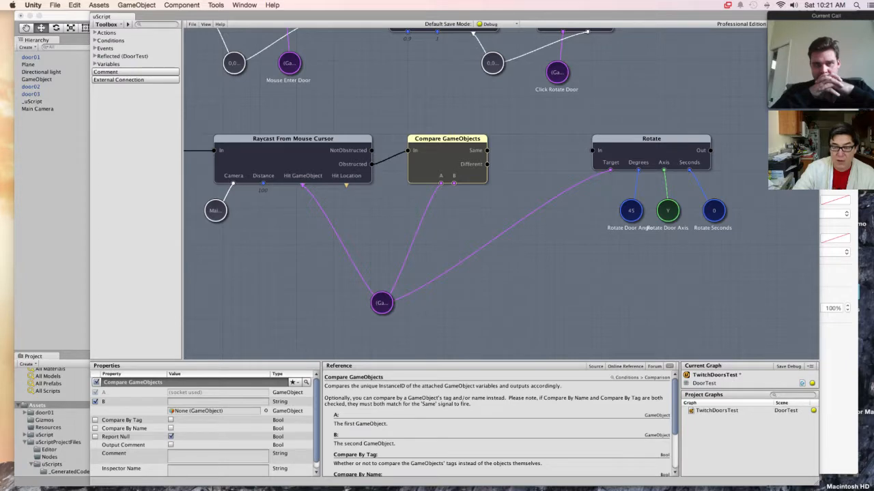
pyautogui.moveTo(487, 150); pyautogui.dragTo(592, 151)
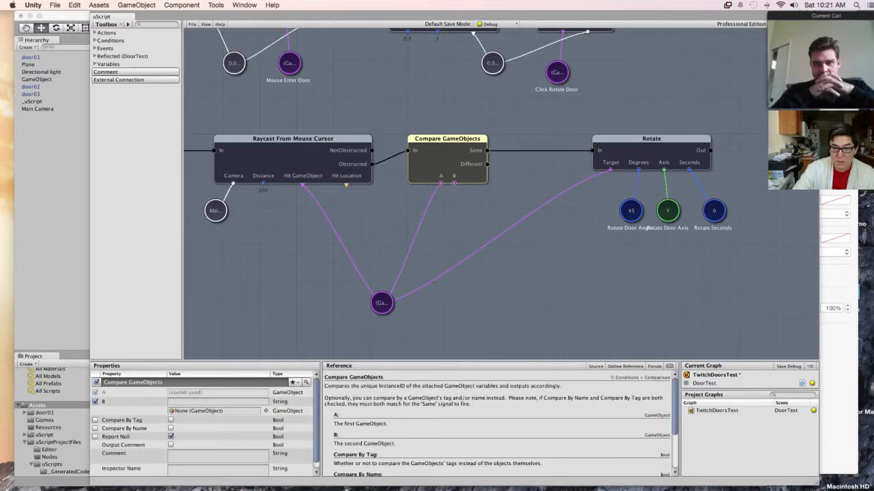
pyautogui.rightClick(555, 243)
pyautogui.moveTo(570, 247)
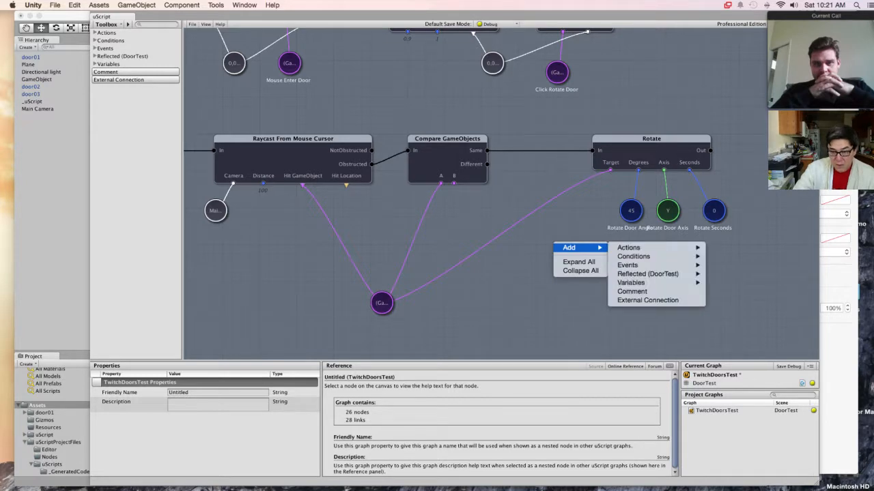
pyautogui.moveTo(631, 283)
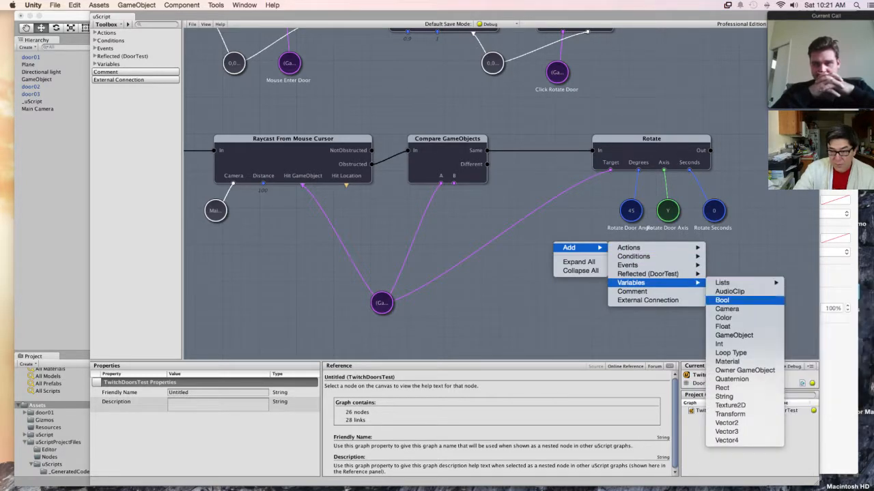
pyautogui.press('Escape')
# Step: Place door01 from the scene hierarchy in the graph as a GameObject variable and connect it to Compare GameObjects' B input
pyautogui.moveTo(501, 193); pyautogui.dragTo(518, 200, button='middle')
pyautogui.press('super+grave')
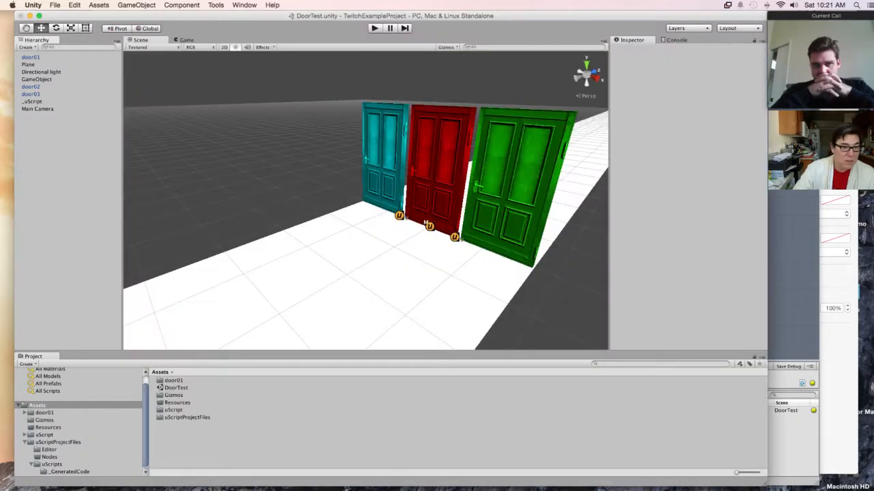
pyautogui.click(31, 58)
pyautogui.moveTo(34, 58); pyautogui.dragTo(513, 225)
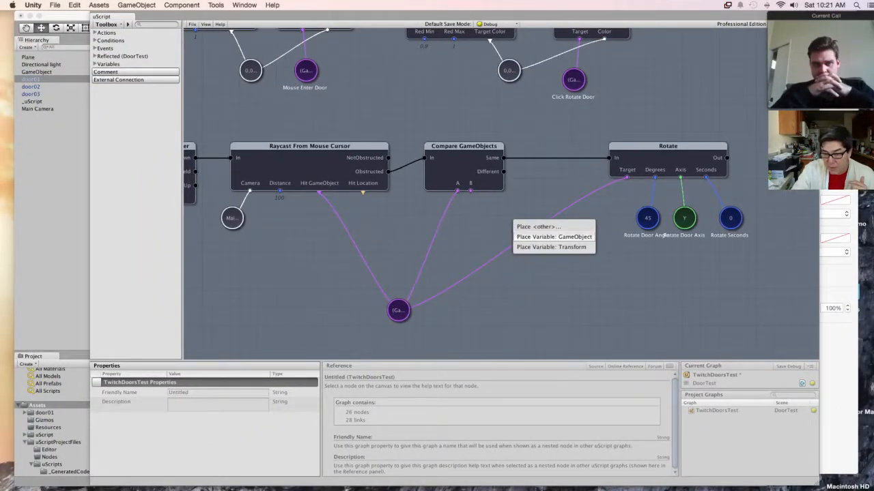
pyautogui.click(553, 237)
pyautogui.moveTo(531, 239); pyautogui.dragTo(478, 217)
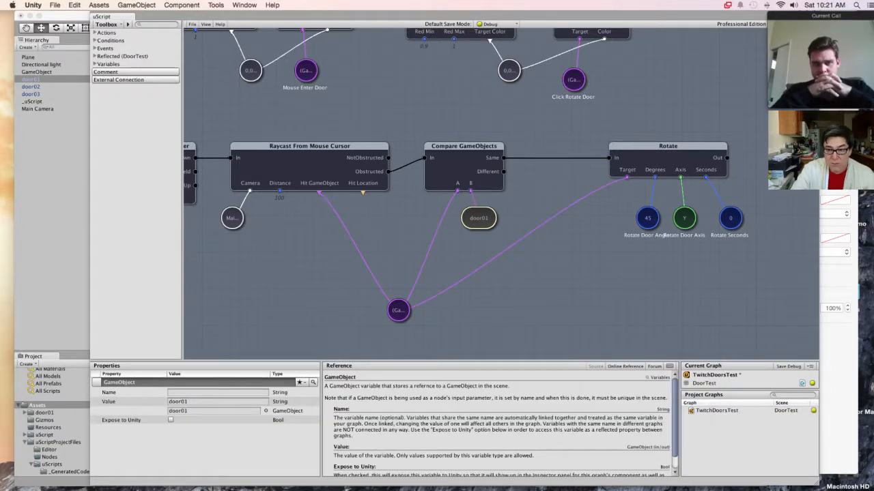
# Step: Move the Rotate node and its three variables closer to the Compare GameObjects node
pyautogui.moveTo(410, 260); pyautogui.dragTo(342, 260, button='middle')
pyautogui.moveTo(521, 121); pyautogui.dragTo(702, 255)
pyautogui.moveTo(382, 259); pyautogui.dragTo(629, 255, button='middle')
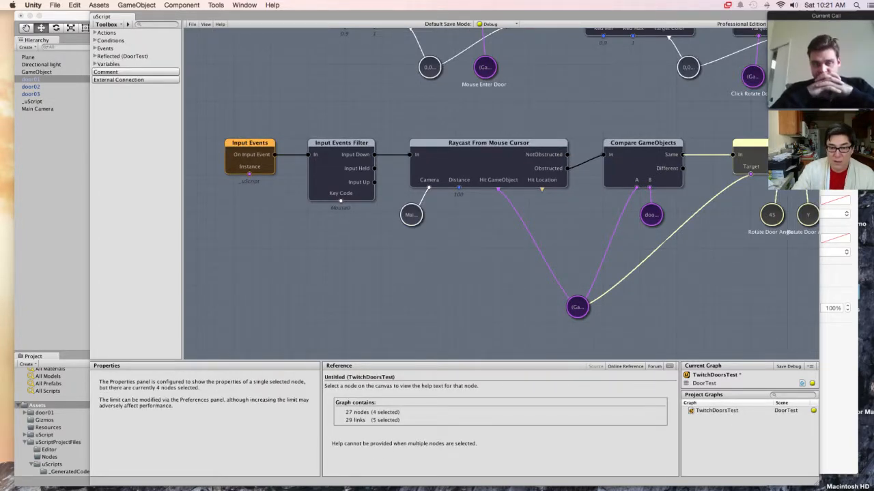
pyautogui.click(411, 214)
pyautogui.press('Escape')
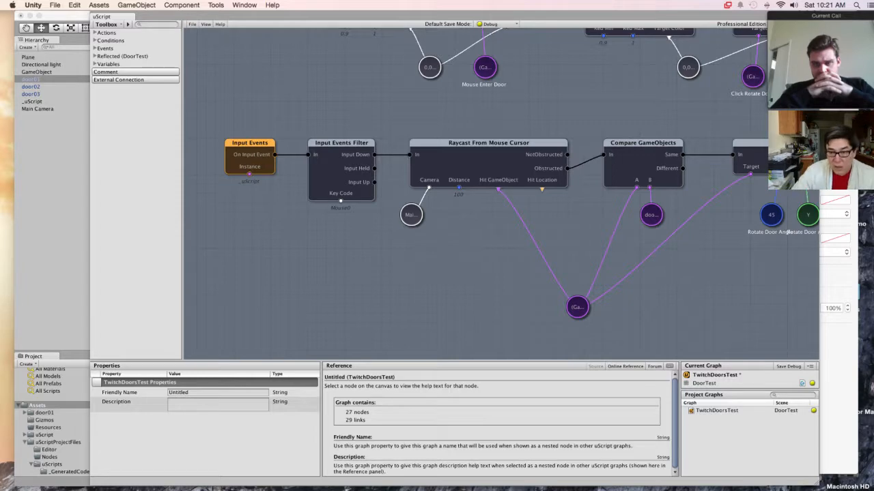
# Step: Adjust the height of the shared GameObject variable below the nodes and check the Rotate node's properties
pyautogui.moveTo(577, 307); pyautogui.dragTo(576, 270)
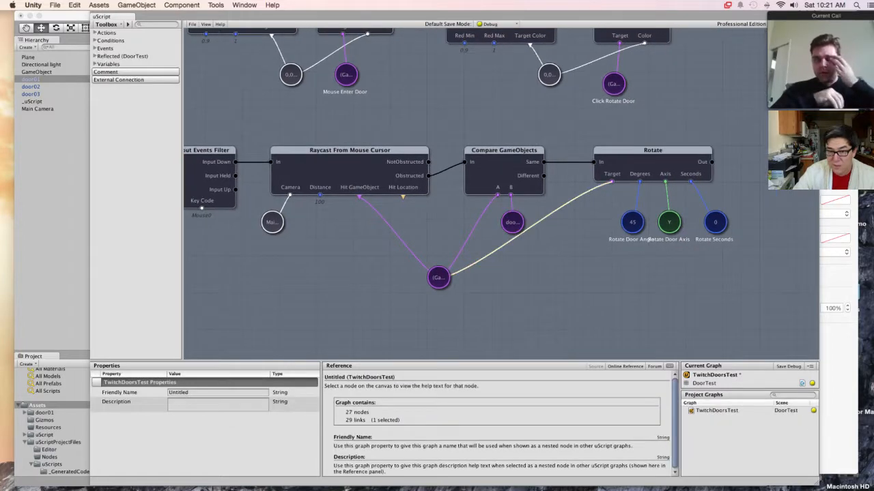
pyautogui.moveTo(504, 150)
pyautogui.mouseDown()
pyautogui.moveTo(504, 164)
pyautogui.moveTo(504, 150)
pyautogui.mouseUp()
pyautogui.click(652, 150)
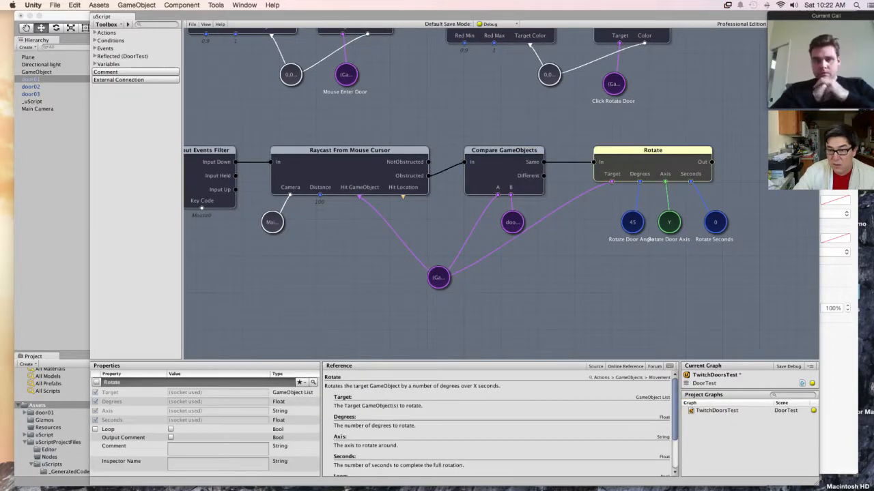
pyautogui.click(438, 277)
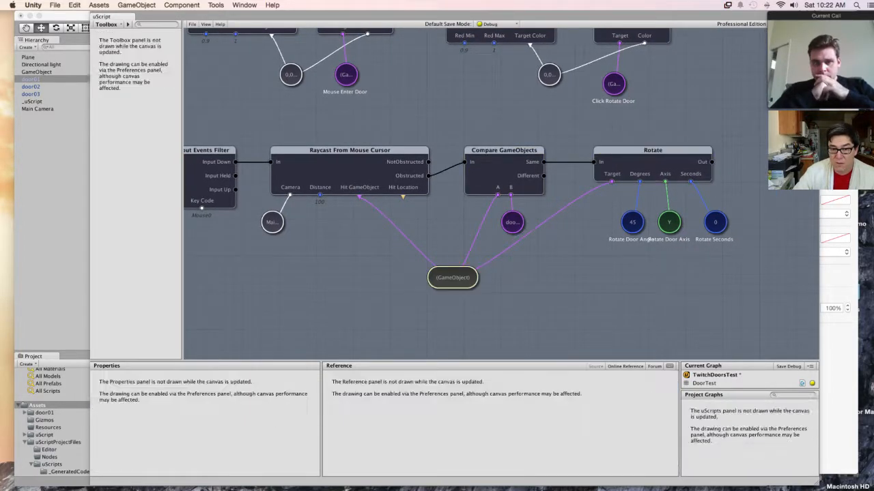
pyautogui.moveTo(438, 277); pyautogui.dragTo(438, 296)
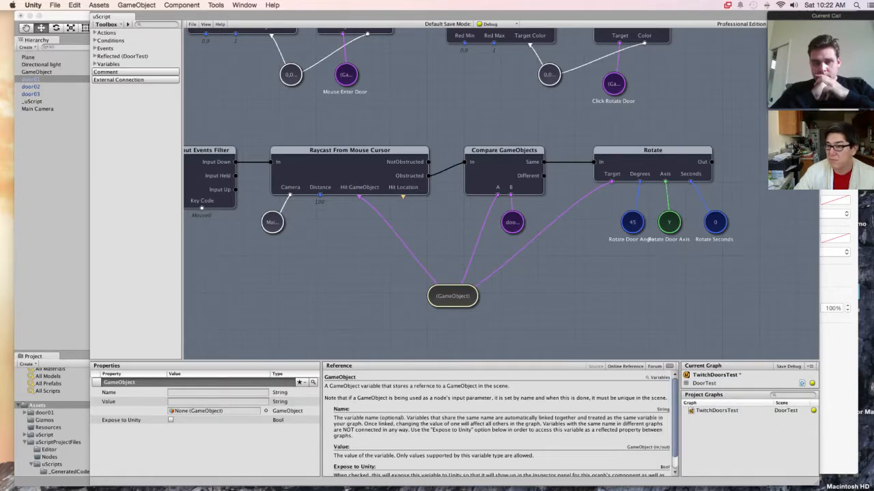
pyautogui.press('Escape')
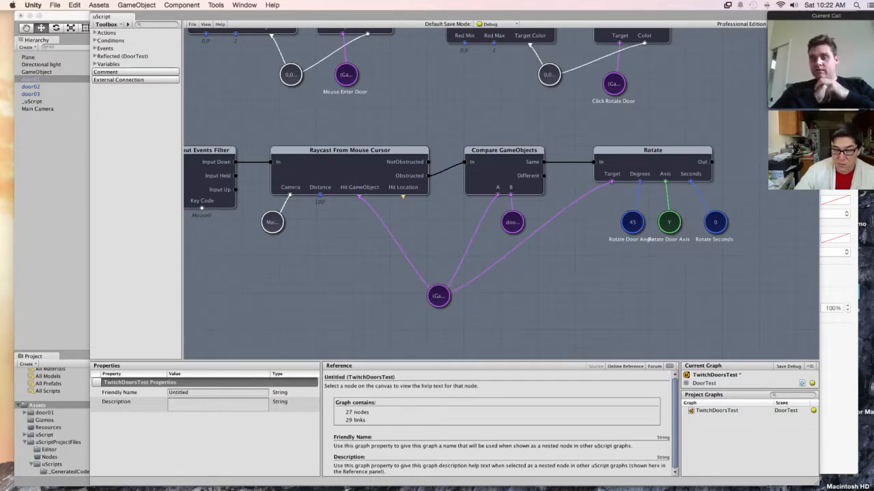
# Step: Replace the shared GameObject variable with door01 as Rotate's Target, and arrange both variables between the nodes they connect
pyautogui.click(482, 271)
pyautogui.press('Delete')
pyautogui.moveTo(512, 221); pyautogui.dragTo(612, 181)
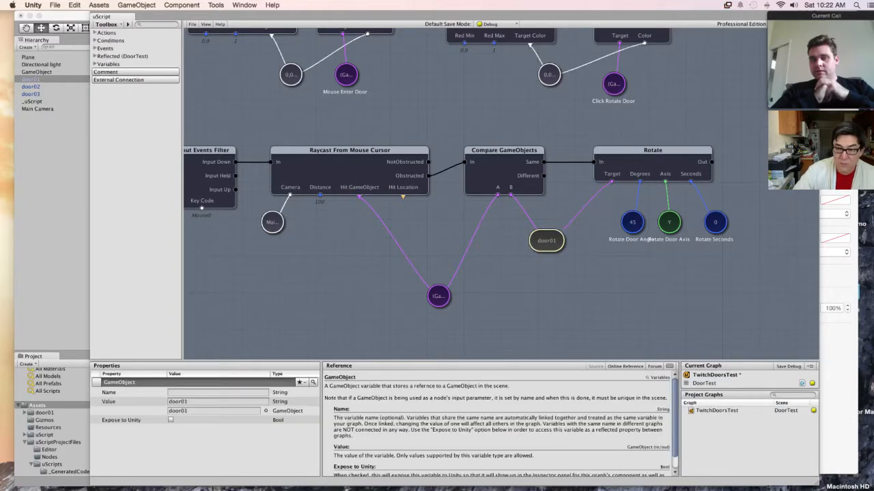
pyautogui.moveTo(438, 295); pyautogui.dragTo(425, 240)
# Step: Hide the Hit Location socket on the Raycast From Mouse Cursor node
pyautogui.click(349, 171)
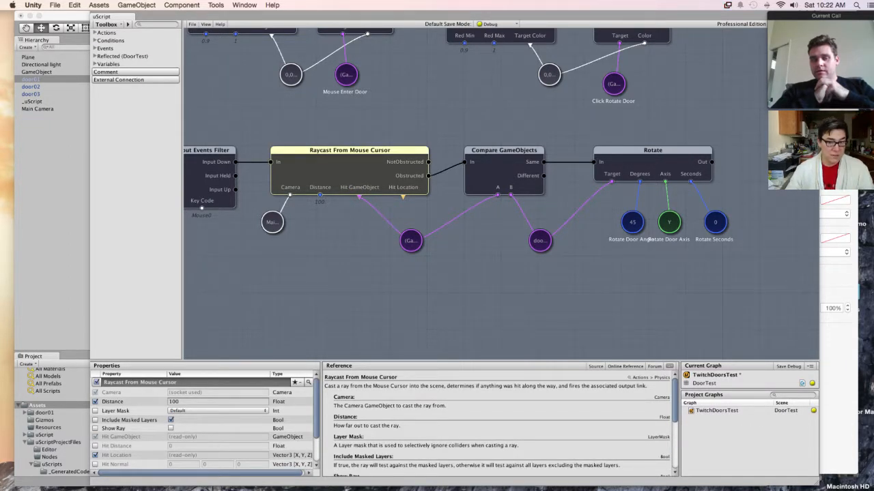
pyautogui.scroll(-3, 204, 423)
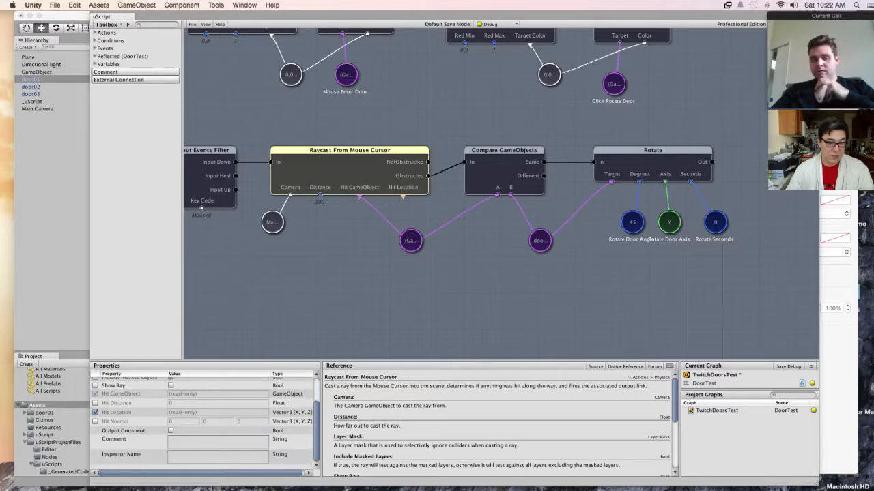
pyautogui.click(95, 412)
pyautogui.moveTo(410, 287); pyautogui.dragTo(486, 339, button='middle')
pyautogui.moveTo(541, 265); pyautogui.dragTo(498, 247, button='middle')
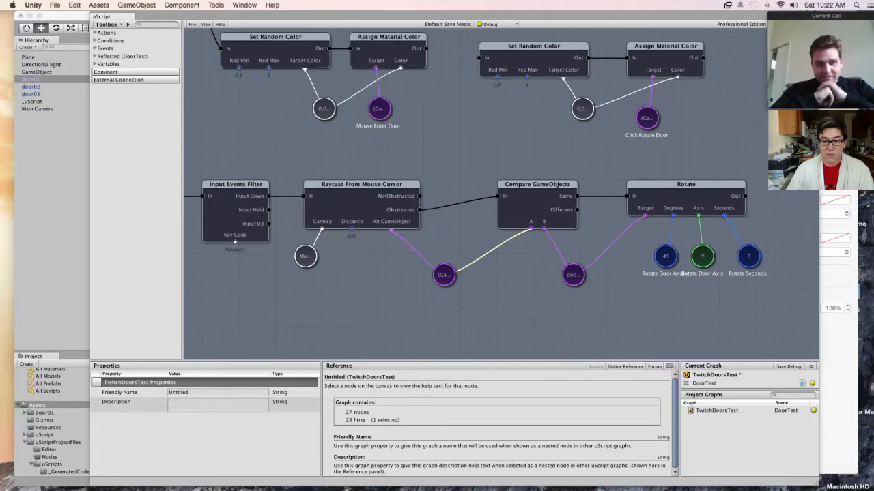
# Step: Move the comparison and rotation nodes closer to the raycast with the GameObject variable centered between them, and save the TwitchDoorsTest graph
pyautogui.moveTo(483, 163); pyautogui.dragTo(780, 301)
pyautogui.moveTo(537, 184); pyautogui.dragTo(490, 184)
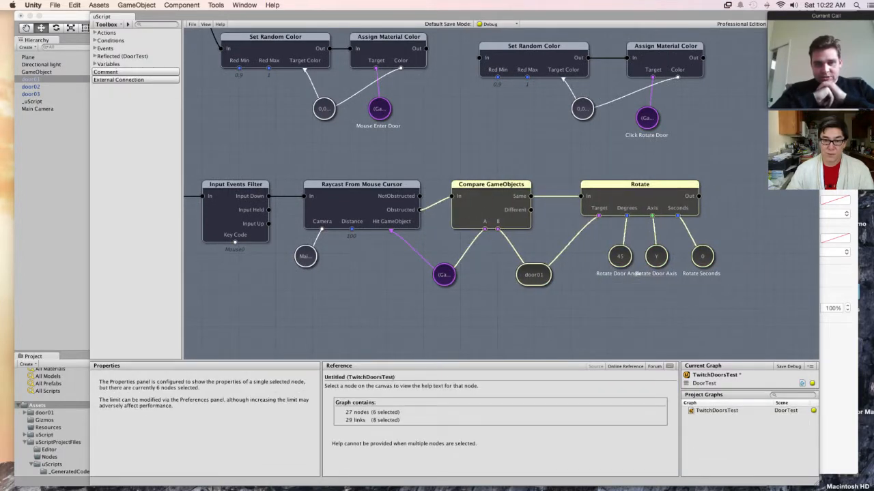
pyautogui.moveTo(444, 275); pyautogui.dragTo(430, 275)
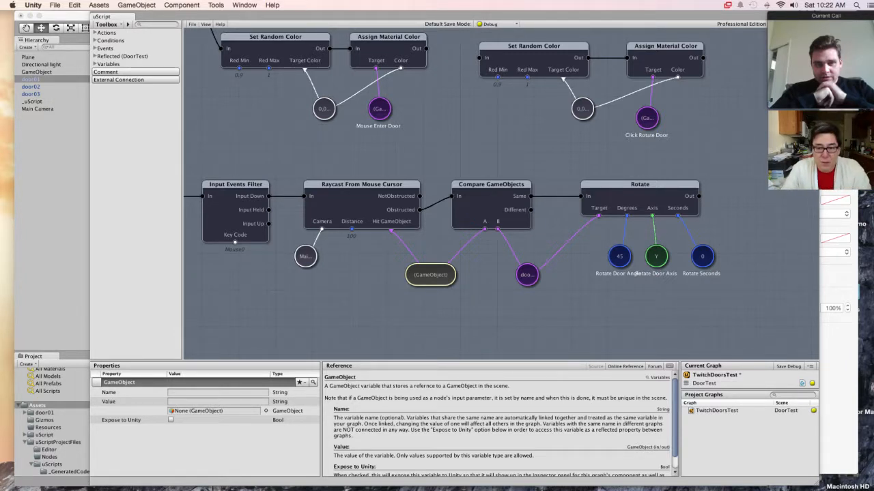
pyautogui.click(192, 24)
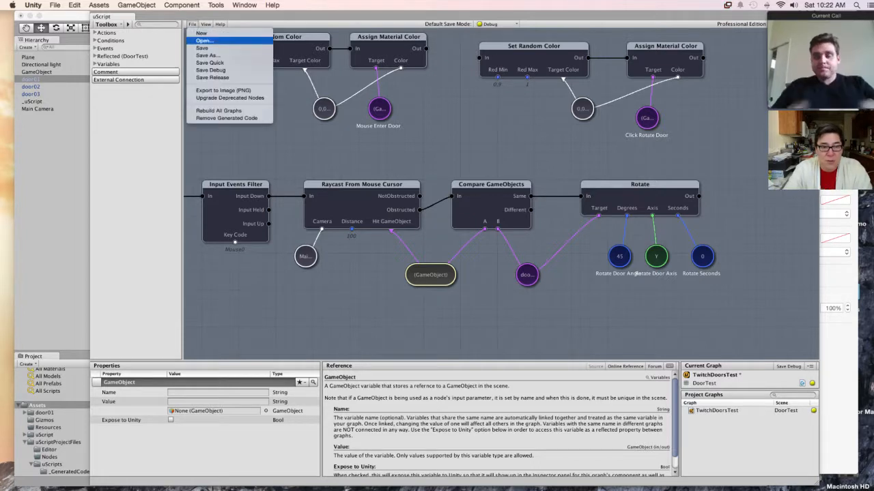
pyautogui.click(205, 47)
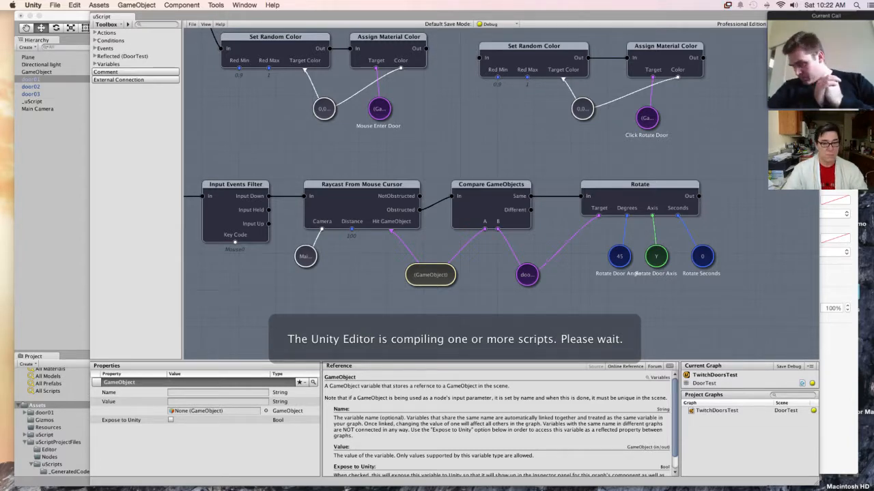
# Step: Play-test the door scene, stop the test, and return to the mouse-cursor raycast nodes in the TwitchDoorsTest graph
pyautogui.press('super+p')
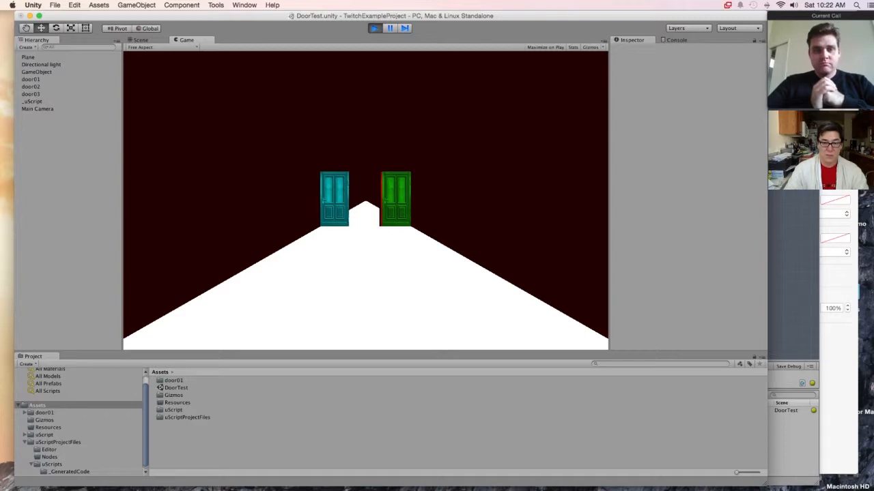
pyautogui.press('super+p')
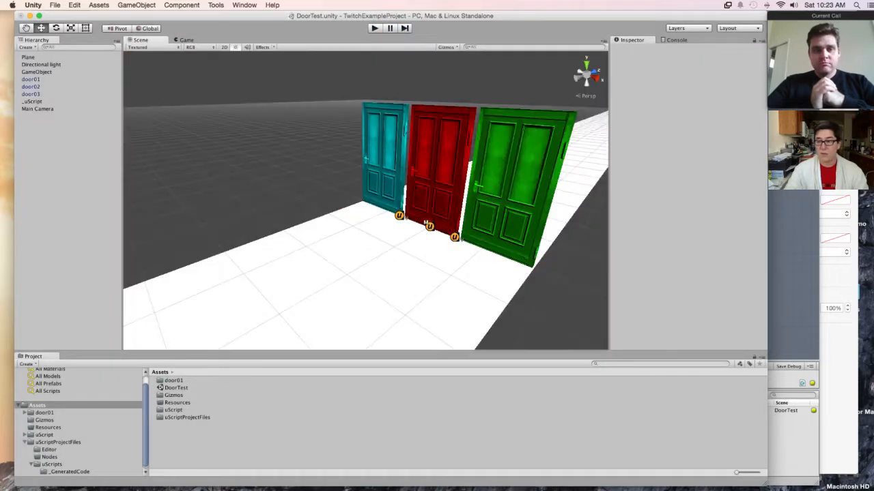
pyautogui.press('super+u')
pyautogui.moveTo(478, 273); pyautogui.dragTo(565, 241, button='middle')
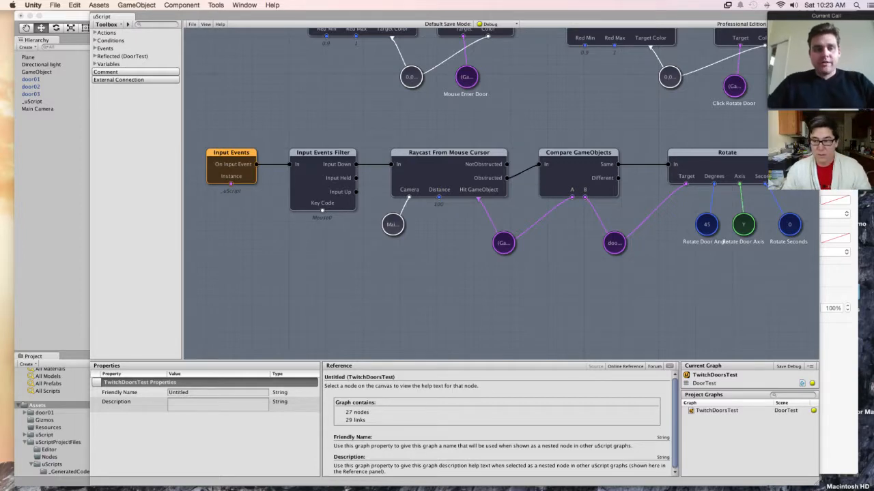
# Step: Move the Rotate node and its three value variables closer to Compare GameObjects, and place the door01 variable between the two nodes
pyautogui.moveTo(565, 240); pyautogui.dragTo(487, 247, button='middle')
pyautogui.moveTo(587, 143); pyautogui.dragTo(742, 272)
pyautogui.moveTo(648, 158); pyautogui.dragTo(630, 158)
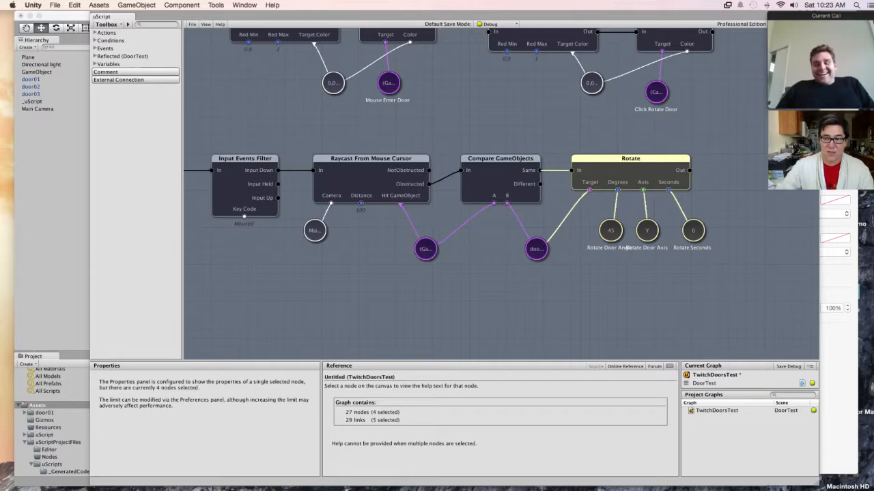
pyautogui.moveTo(501, 287); pyautogui.dragTo(570, 274, button='middle')
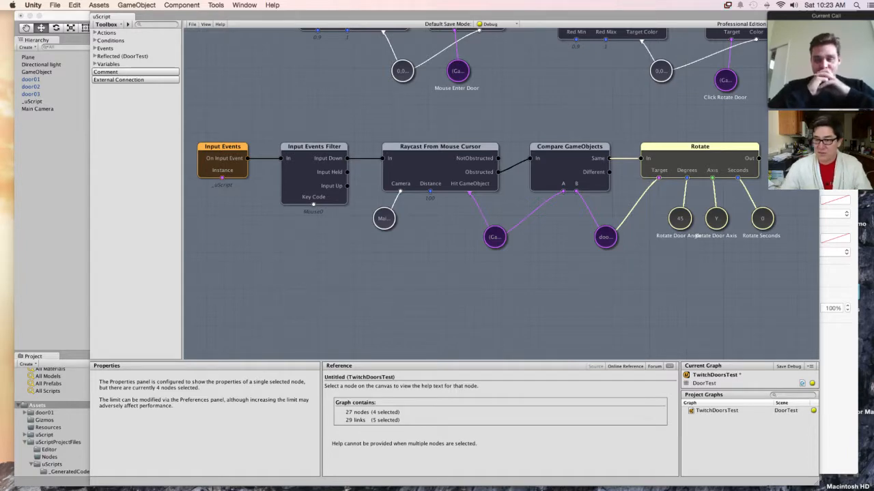
pyautogui.moveTo(570, 274); pyautogui.dragTo(478, 267, button='middle')
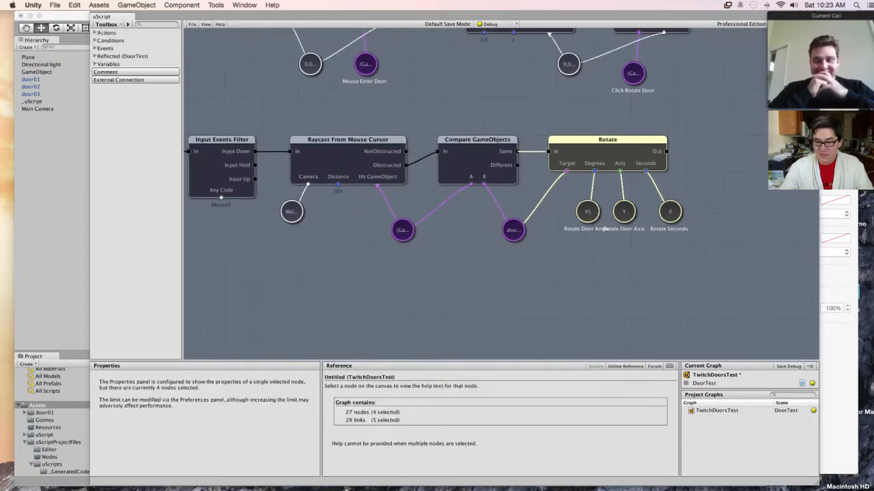
pyautogui.press('Escape')
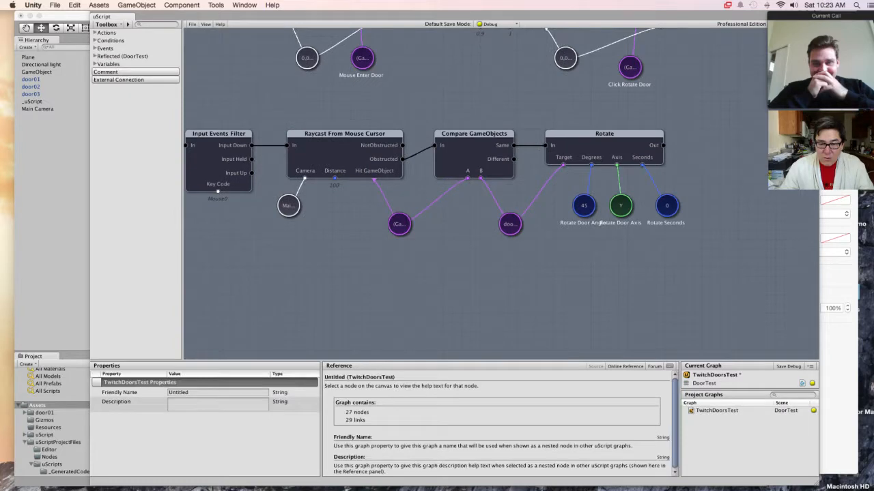
pyautogui.moveTo(509, 224); pyautogui.dragTo(493, 234)
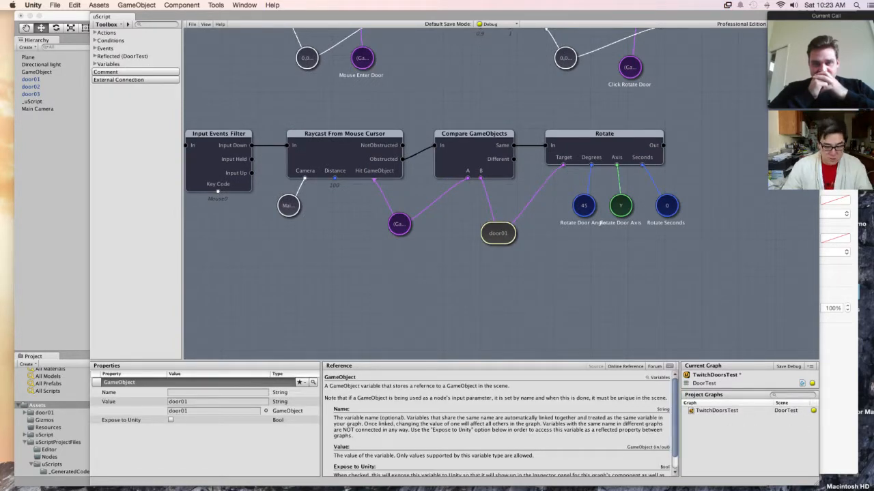
# Step: Duplicate the door01 GameObject variable and place the copy below the original
pyautogui.rightClick(498, 235)
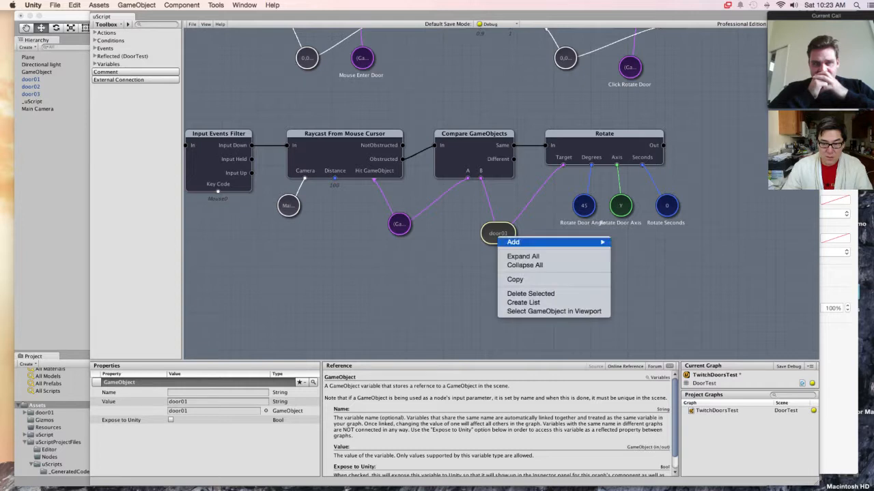
pyautogui.click(515, 279)
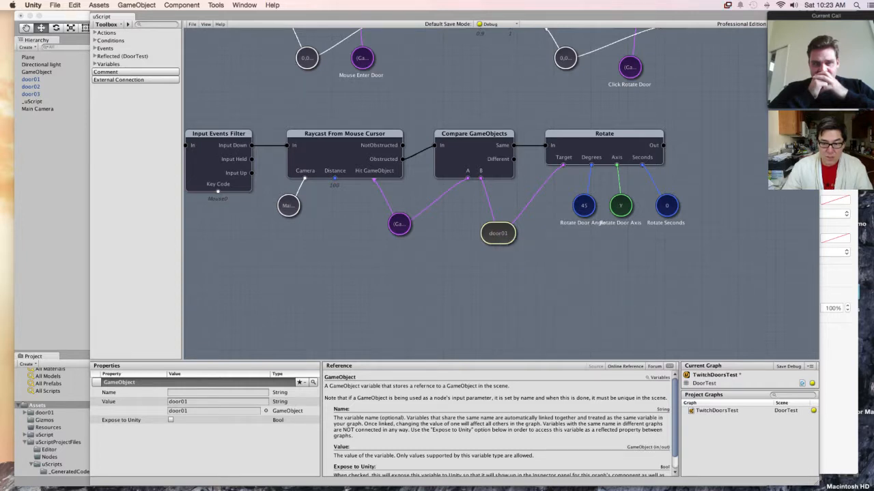
pyautogui.rightClick(501, 235)
pyautogui.click(526, 279)
pyautogui.rightClick(529, 279)
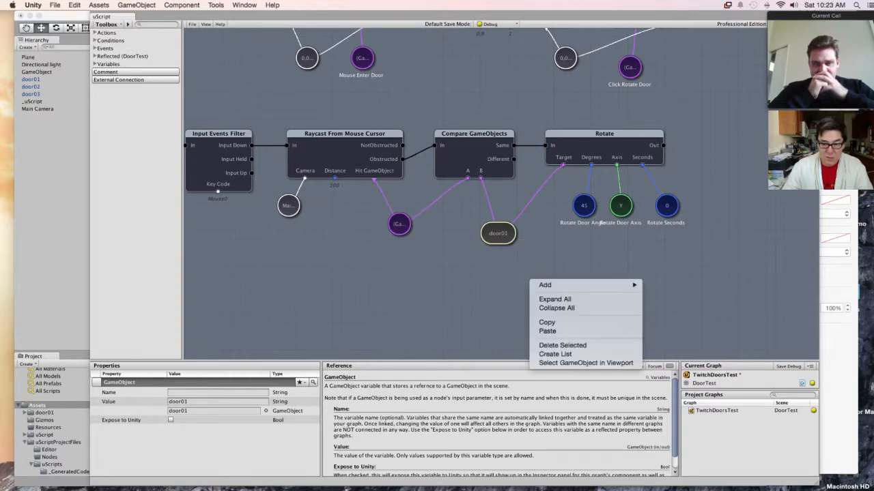
pyautogui.click(547, 331)
pyautogui.moveTo(546, 293); pyautogui.dragTo(507, 270)
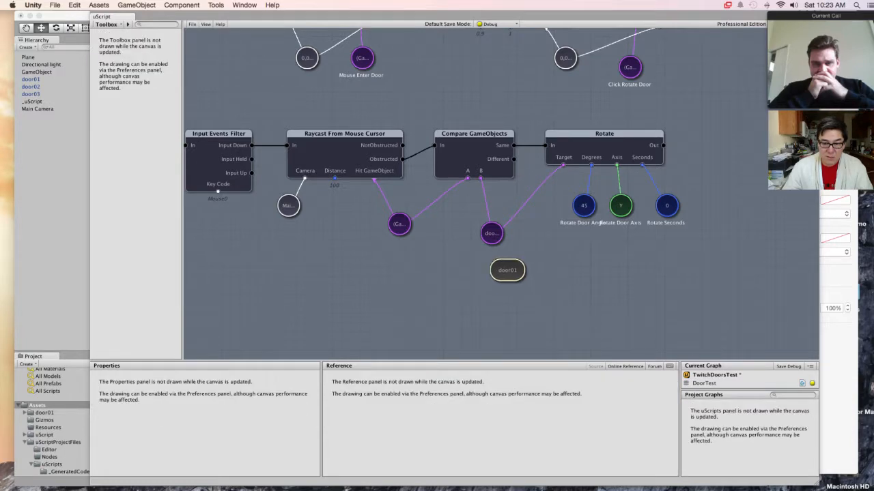
# Step: Try to link the duplicate door01 variable to the comparison's already connected B socket
pyautogui.moveTo(481, 178); pyautogui.dragTo(490, 222)
pyautogui.moveTo(501, 269); pyautogui.dragTo(525, 251)
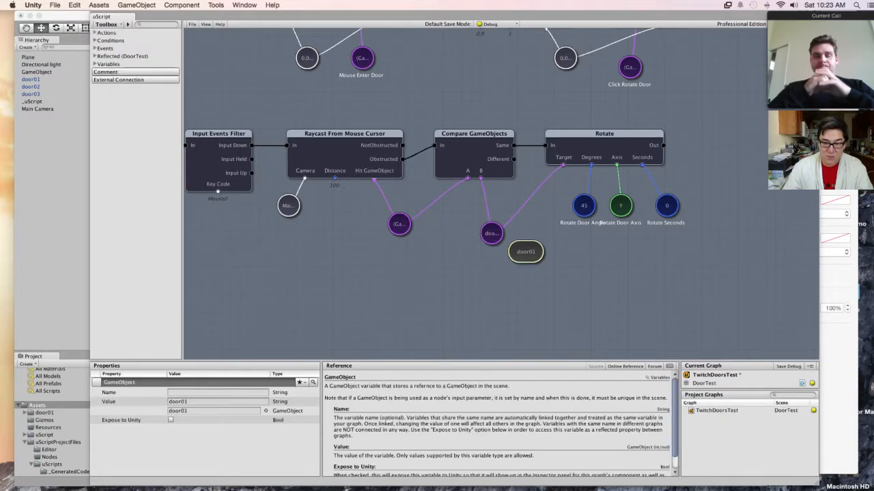
pyautogui.moveTo(480, 179); pyautogui.dragTo(480, 288)
pyautogui.click(525, 251)
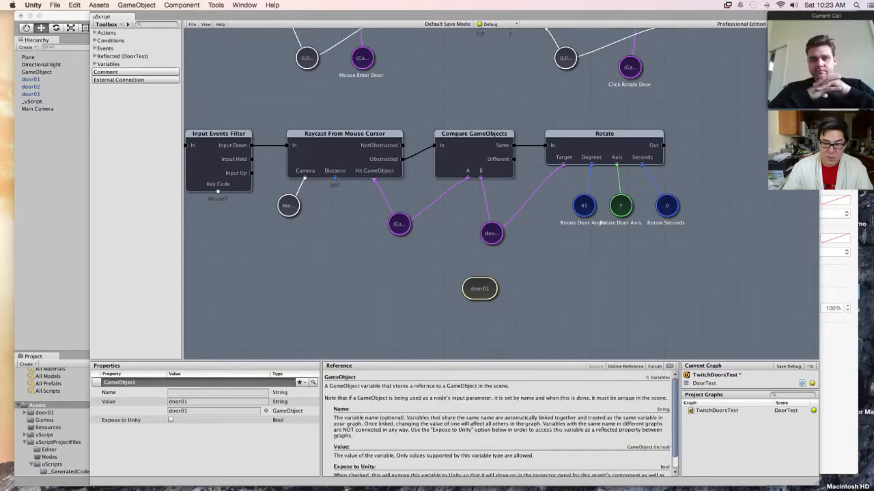
pyautogui.moveTo(481, 178); pyautogui.dragTo(424, 288)
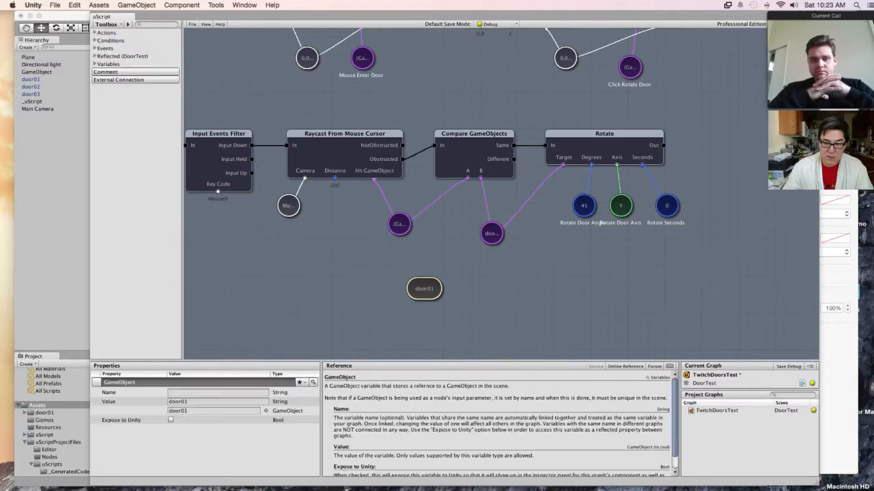
pyautogui.moveTo(481, 179); pyautogui.dragTo(420, 282)
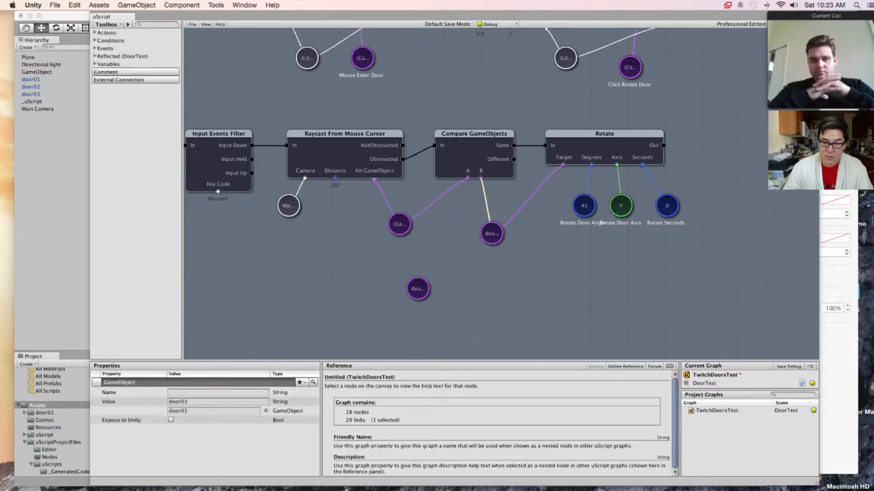
pyautogui.moveTo(481, 178); pyautogui.dragTo(422, 279)
pyautogui.moveTo(423, 279); pyautogui.dragTo(510, 227, button='middle')
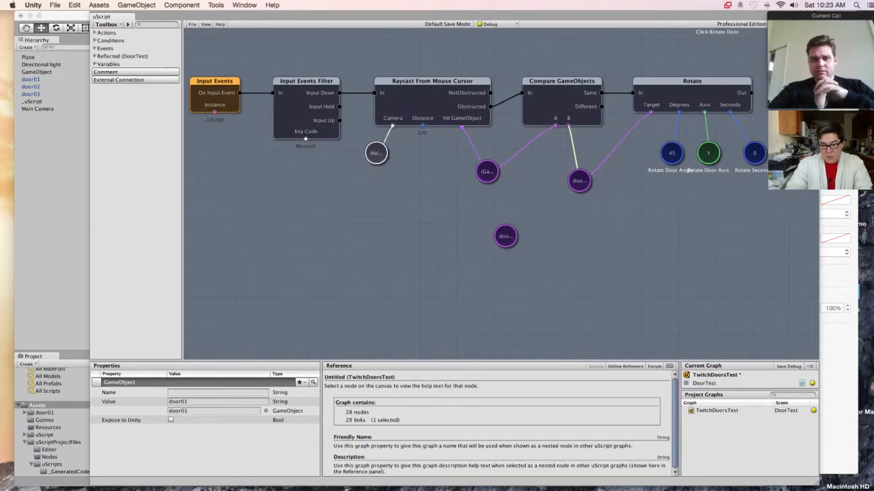
pyautogui.click(506, 237)
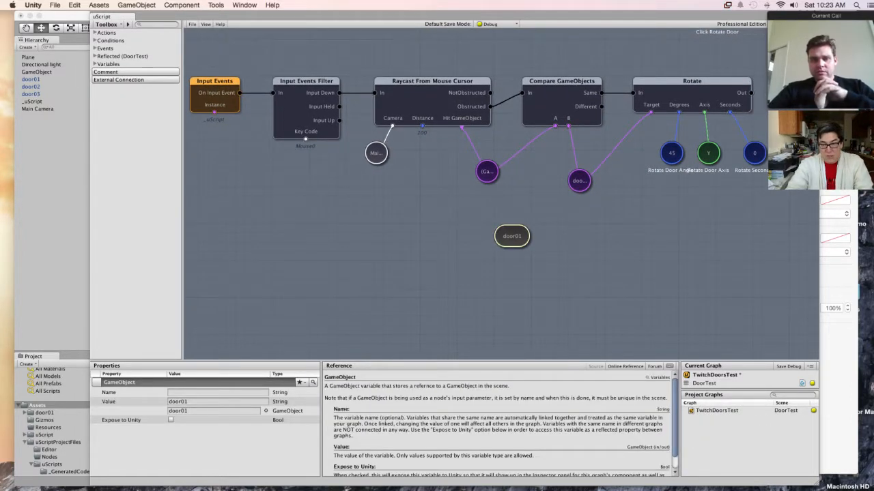
pyautogui.moveTo(568, 124)
pyautogui.mouseDown()
pyautogui.moveTo(535, 198)
pyautogui.moveTo(506, 236)
pyautogui.mouseUp()
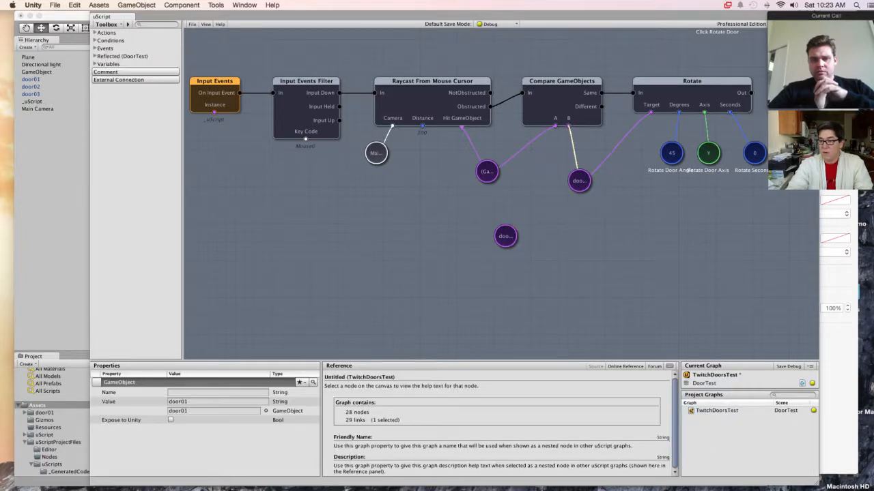
# Step: Link the duplicate door01 variable to the raycast's Hit GameObject socket, and delete that duplicate
pyautogui.moveTo(462, 127); pyautogui.dragTo(456, 245)
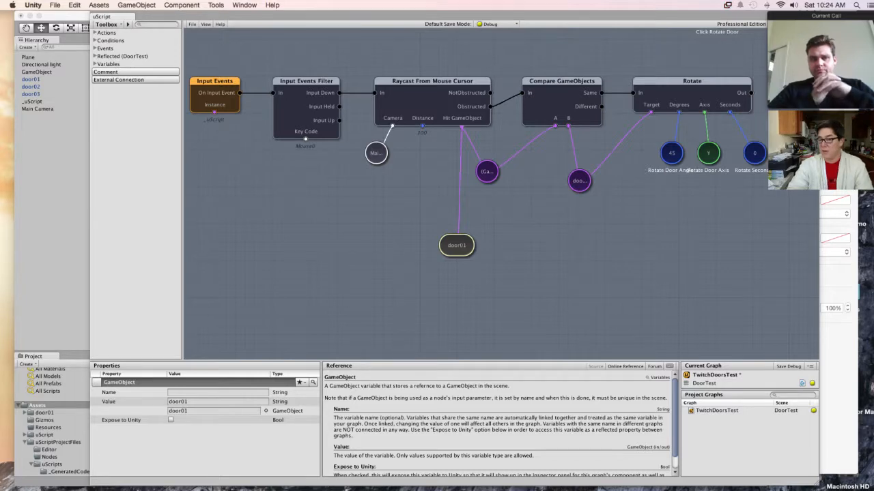
pyautogui.press('Delete')
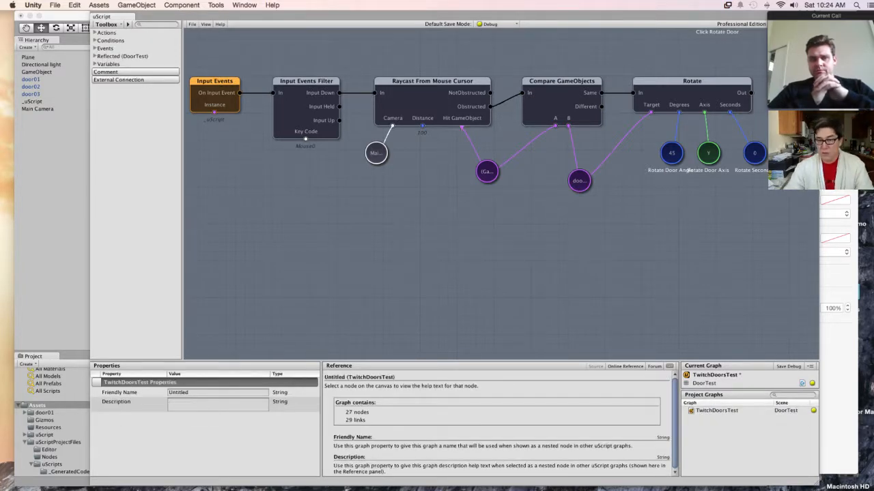
# Step: Copy the Compare GameObjects and Rotate nodes with their door and rotation variables, and place the duplicate group directly below the original
pyautogui.moveTo(501, 204); pyautogui.dragTo(381, 293, button='middle')
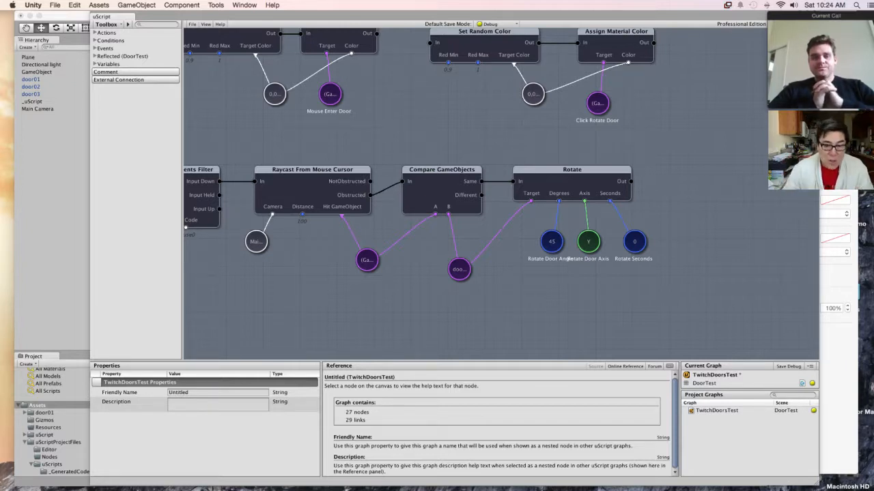
pyautogui.moveTo(501, 286); pyautogui.dragTo(427, 206, button='middle')
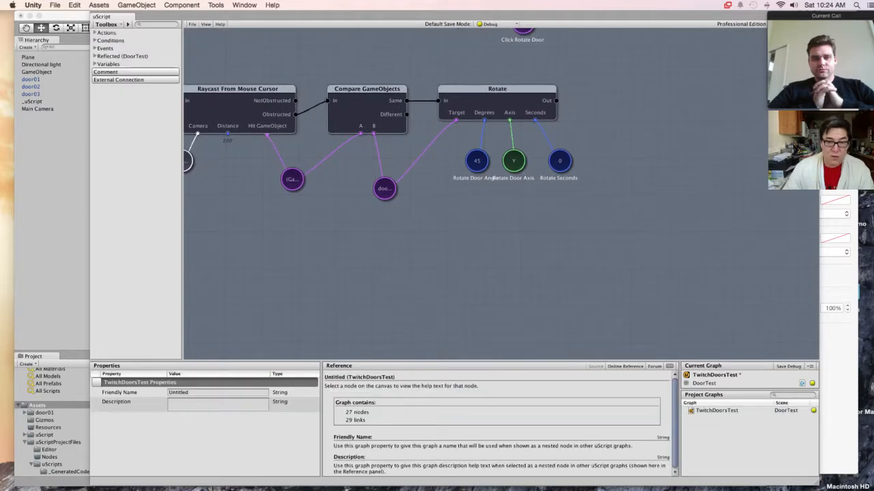
pyautogui.moveTo(331, 73)
pyautogui.mouseDown()
pyautogui.moveTo(560, 202)
pyautogui.moveTo(605, 212)
pyautogui.mouseUp()
pyautogui.rightClick(525, 107)
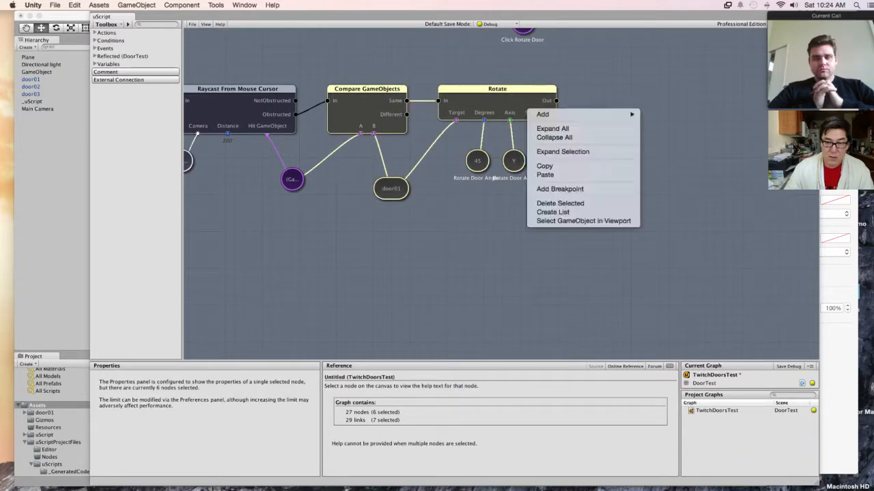
pyautogui.click(546, 166)
pyautogui.rightClick(484, 264)
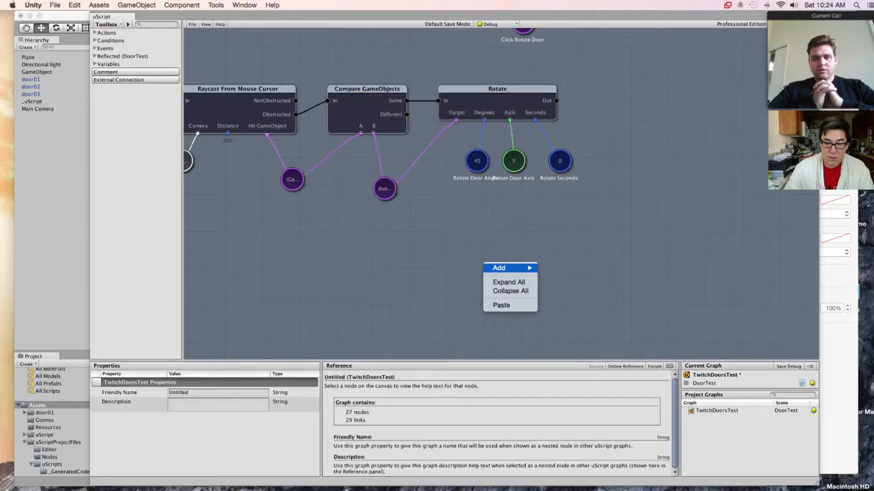
pyautogui.click(497, 306)
pyautogui.moveTo(497, 306); pyautogui.dragTo(544, 230, button='middle')
pyautogui.moveTo(570, 192)
pyautogui.mouseDown()
pyautogui.moveTo(442, 179)
pyautogui.moveTo(413, 160)
pyautogui.mouseUp()
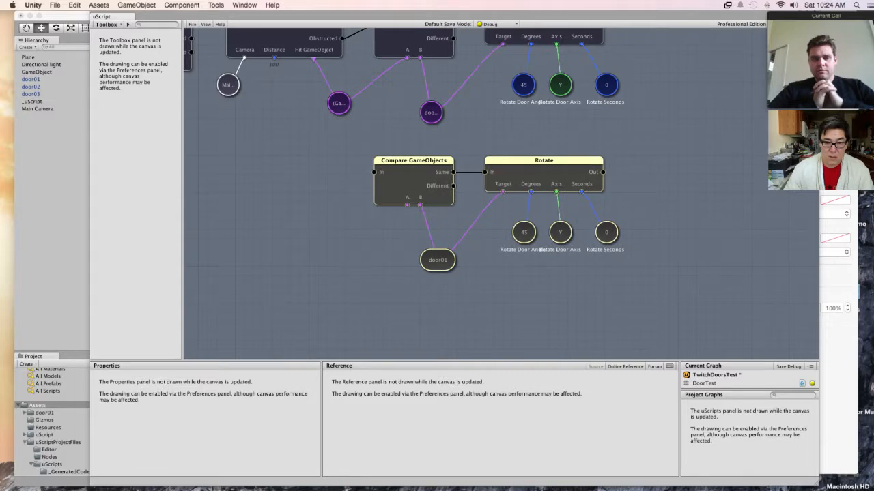
# Step: Paste a second copy of the comparison and rotation group and align it beneath the first copy
pyautogui.press('super+v')
pyautogui.moveTo(391, 153); pyautogui.dragTo(365, 53, button='middle')
pyautogui.moveTo(403, 57); pyautogui.dragTo(386, 190)
# Step: Connect the raycast's Obstructed output to the In sockets of both duplicated Compare GameObjects nodes
pyautogui.moveTo(386, 190); pyautogui.dragTo(494, 337, button='middle')
pyautogui.moveTo(423, 84); pyautogui.dragTo(455, 218)
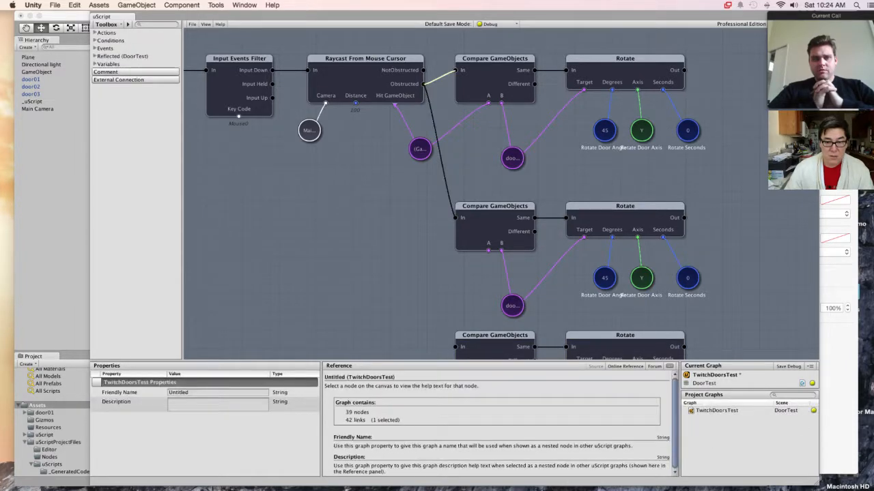
pyautogui.moveTo(423, 84); pyautogui.dragTo(455, 347)
# Step: Move the Input Events, filter and raycast nodes with their variables away from the comparisons, level with the middle one
pyautogui.moveTo(392, 294); pyautogui.dragTo(356, 202, button='middle')
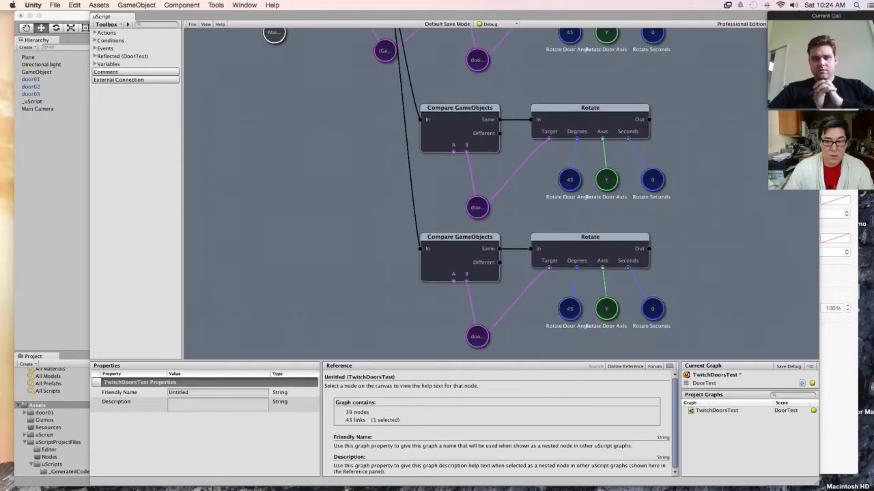
pyautogui.scroll(-5, 357, 202)
pyautogui.scroll(-5, 356, 200)
pyautogui.scroll(10, 356, 179)
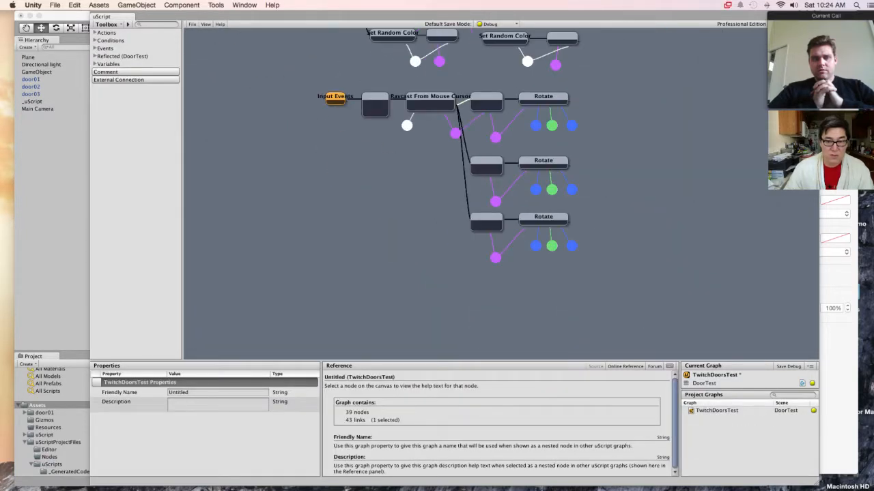
pyautogui.moveTo(356, 178); pyautogui.dragTo(369, 121, button='middle')
pyautogui.moveTo(319, 115); pyautogui.dragTo(477, 195)
pyautogui.moveTo(447, 143); pyautogui.dragTo(394, 207)
pyautogui.press('Escape')
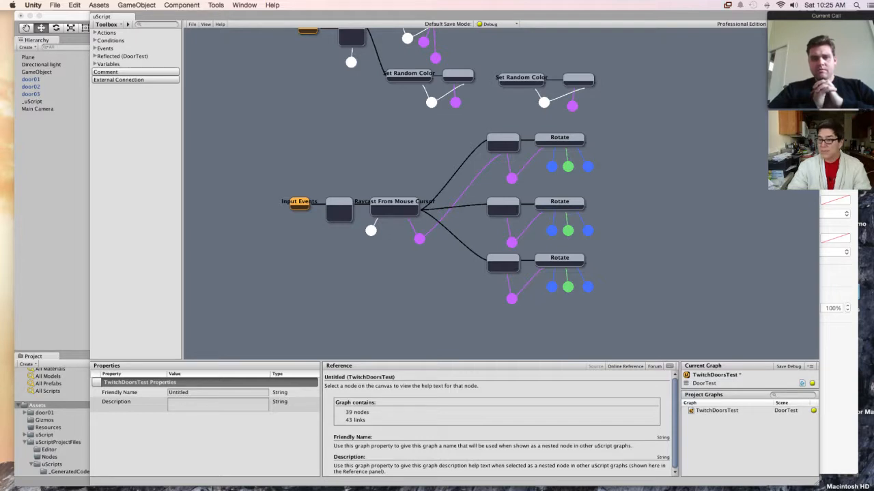
# Step: Set the GameObject variable of the middle Compare GameObjects and Rotate group to door02
pyautogui.scroll(2, 496, 218)
pyautogui.scroll(3, 492, 217)
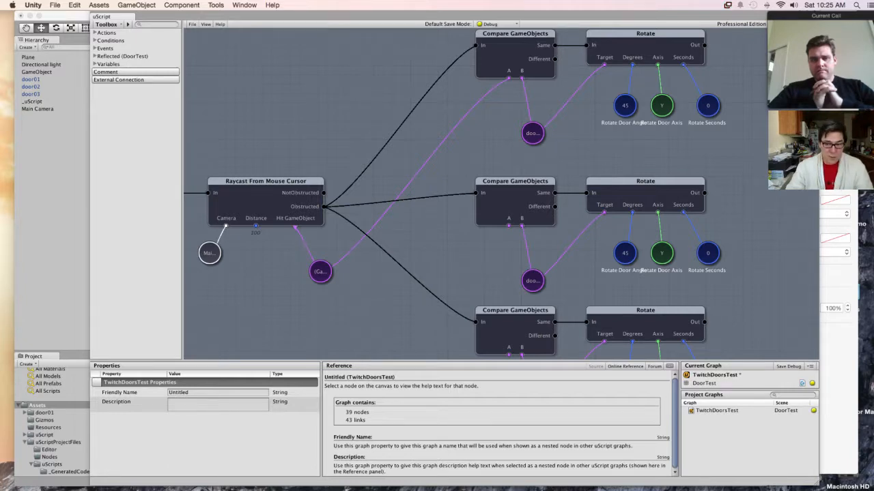
pyautogui.moveTo(492, 217); pyautogui.dragTo(423, 193, button='middle')
pyautogui.click(464, 109)
pyautogui.click(464, 256)
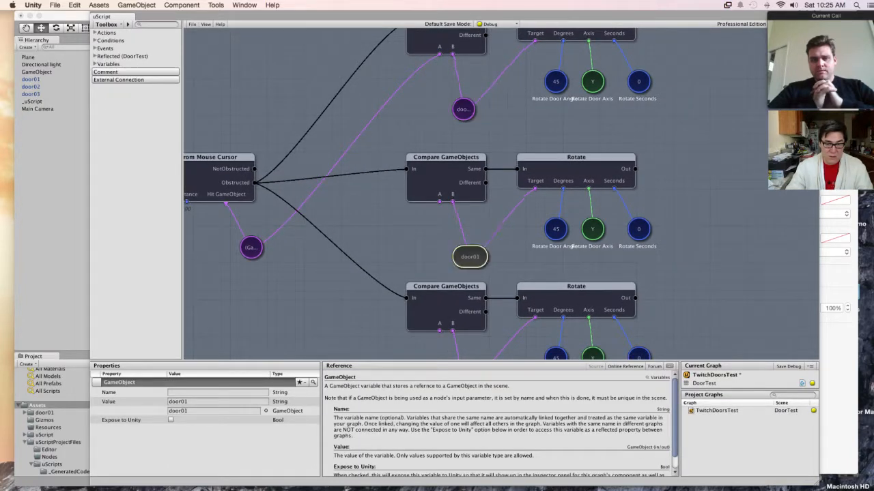
pyautogui.moveTo(463, 257); pyautogui.dragTo(453, 144, button='middle')
pyautogui.click(453, 272)
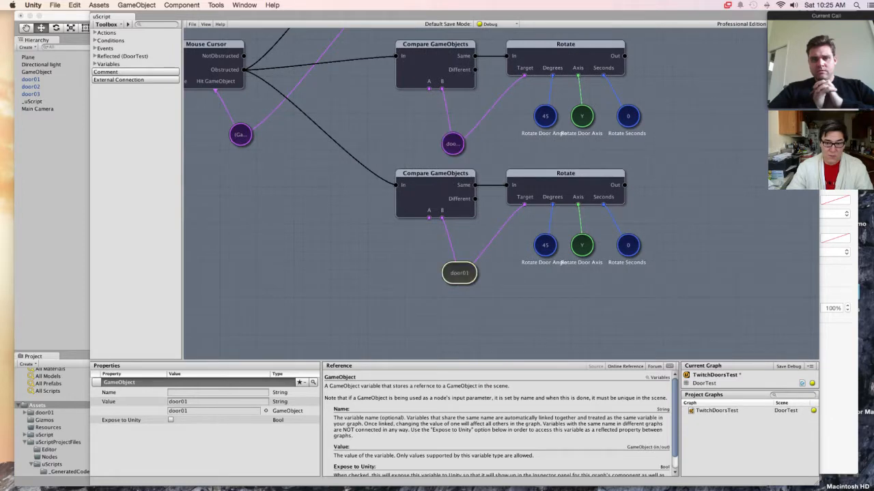
pyautogui.click(265, 410)
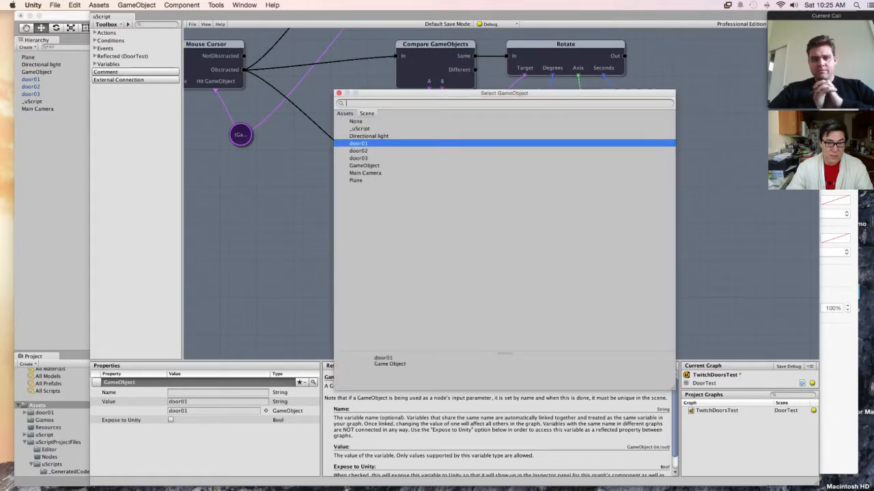
pyautogui.doubleClick(358, 151)
pyautogui.click(453, 143)
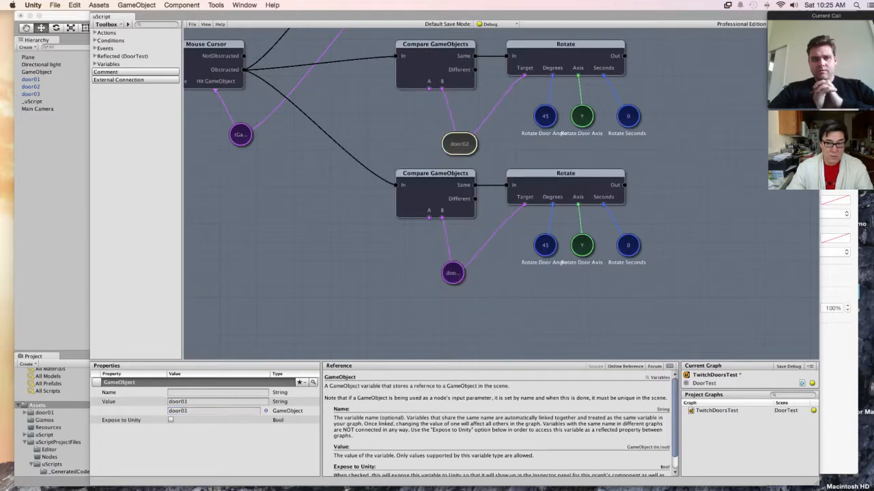
pyautogui.click(265, 411)
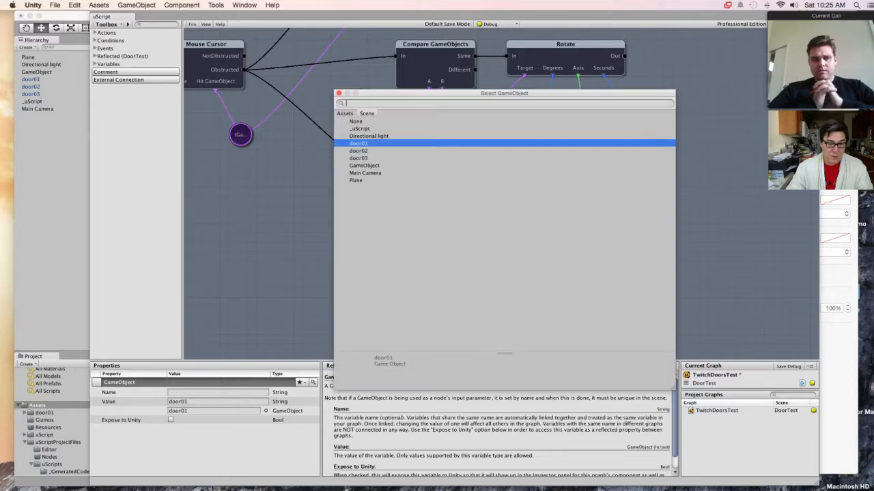
pyautogui.doubleClick(358, 144)
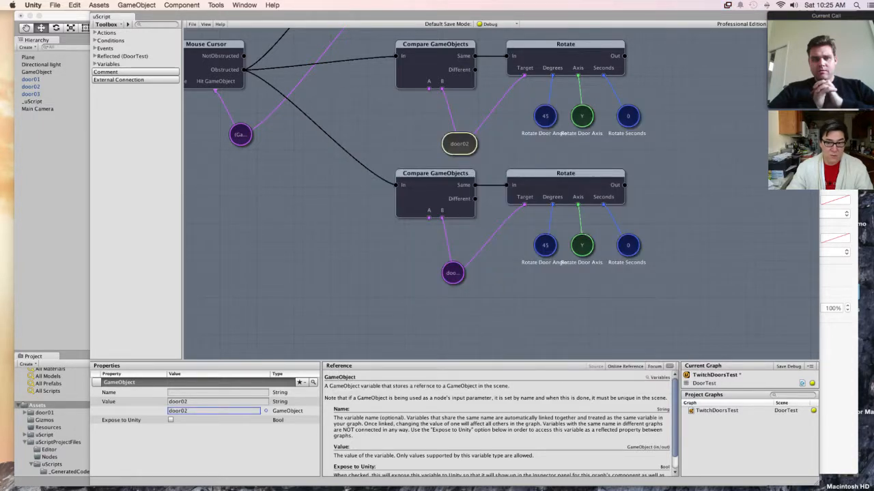
# Step: Set the GameObject variable of the lowest comparison group to door03 and save the graph
pyautogui.click(453, 273)
pyautogui.click(266, 411)
pyautogui.doubleClick(358, 158)
pyautogui.moveTo(358, 158); pyautogui.dragTo(383, 170, button='middle')
pyautogui.click(191, 24)
pyautogui.click(202, 48)
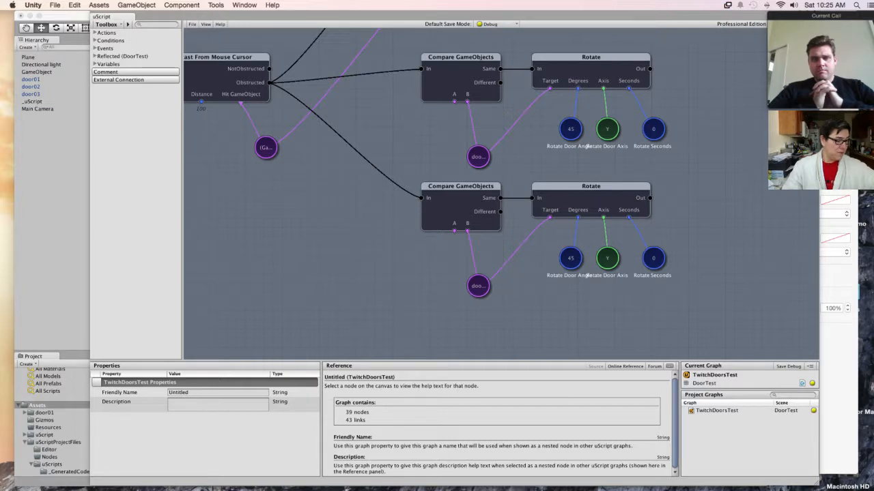
# Step: Move the middle comparison and rotation group with its variables slightly up to even out the spacing between the three groups
pyautogui.moveTo(478, 171); pyautogui.dragTo(475, 237, button='middle')
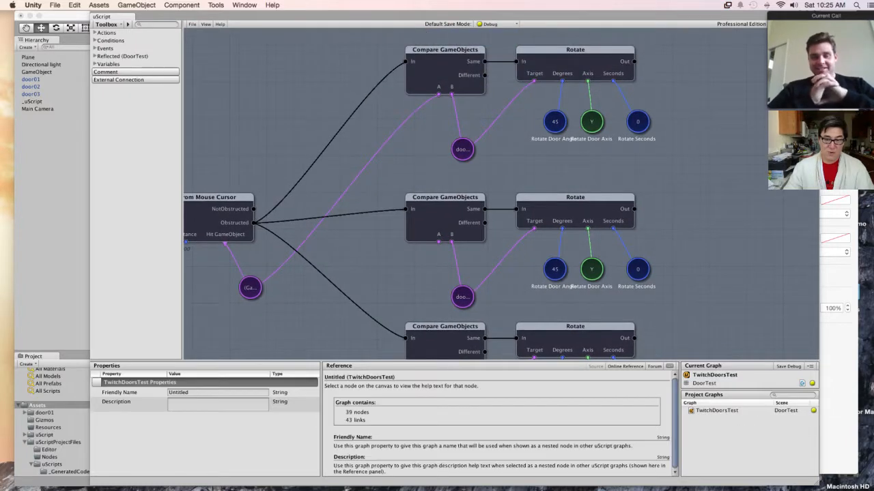
pyautogui.moveTo(388, 36); pyautogui.dragTo(388, 53, button='middle')
pyautogui.moveTo(388, 53); pyautogui.dragTo(690, 186)
pyautogui.click(690, 186)
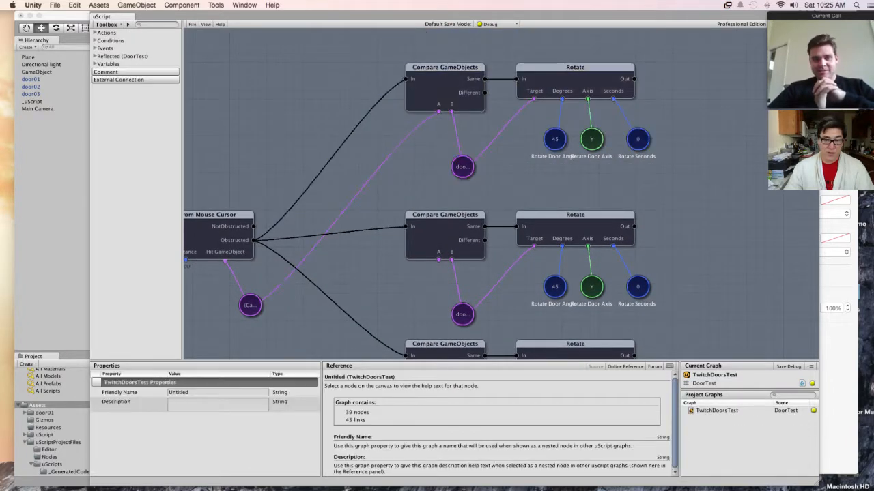
pyautogui.moveTo(478, 239); pyautogui.dragTo(470, 194, button='middle')
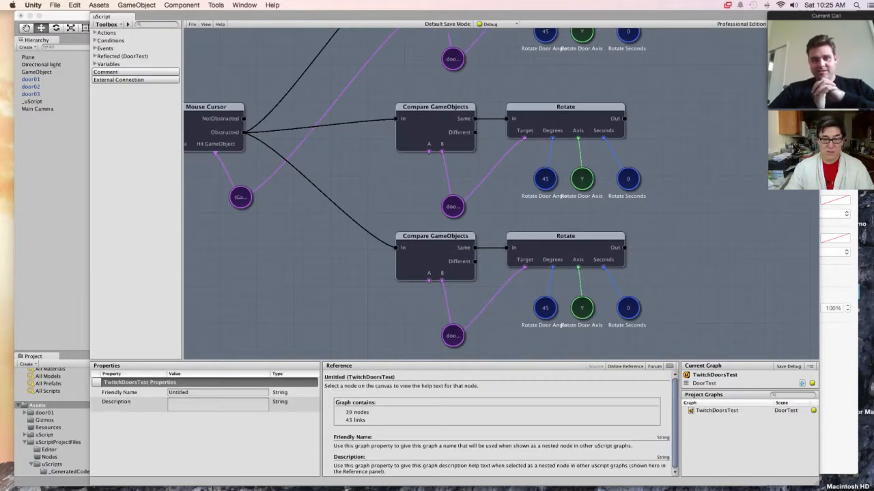
pyautogui.moveTo(383, 90); pyautogui.dragTo(674, 210)
pyautogui.moveTo(565, 107)
pyautogui.mouseDown()
pyautogui.moveTo(546, 98)
pyautogui.moveTo(565, 98)
pyautogui.mouseUp()
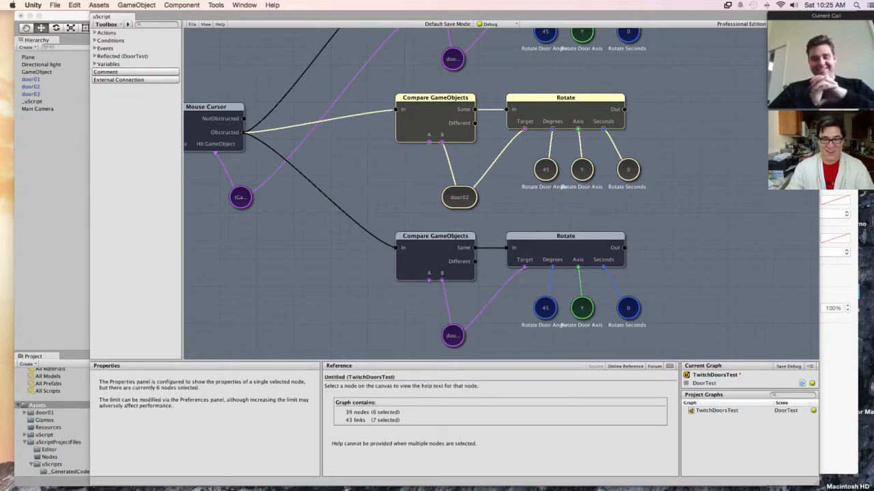
pyautogui.moveTo(355, 225); pyautogui.dragTo(394, 162, button='middle')
pyautogui.click(359, 127)
pyautogui.moveTo(359, 126); pyautogui.dragTo(360, 267, button='middle')
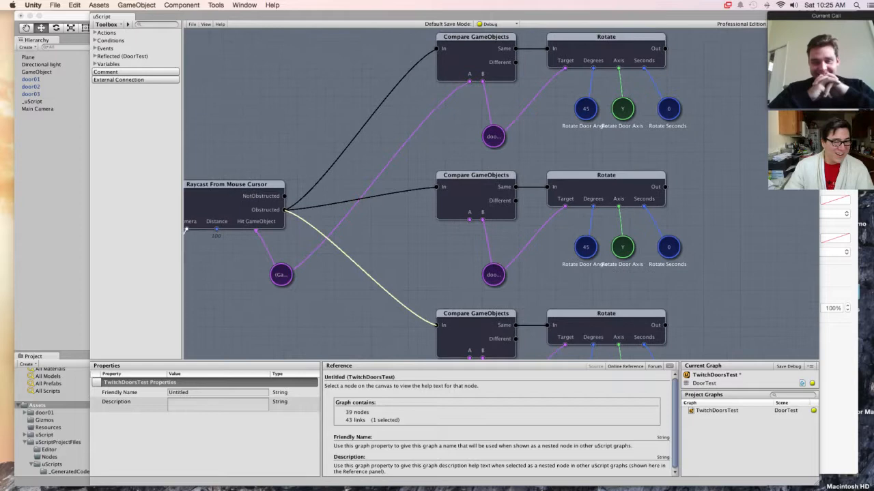
pyautogui.click(360, 267)
# Step: Run the DoorTest scene in Play mode to test the doors, stop it and return to the uScript graph
pyautogui.click(52, 16)
pyautogui.click(374, 28)
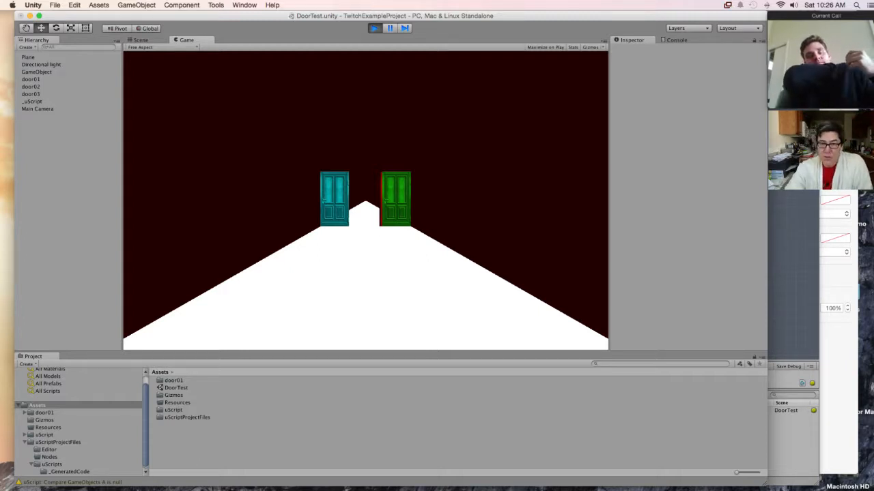
pyautogui.press('super+p')
pyautogui.press('super+u')
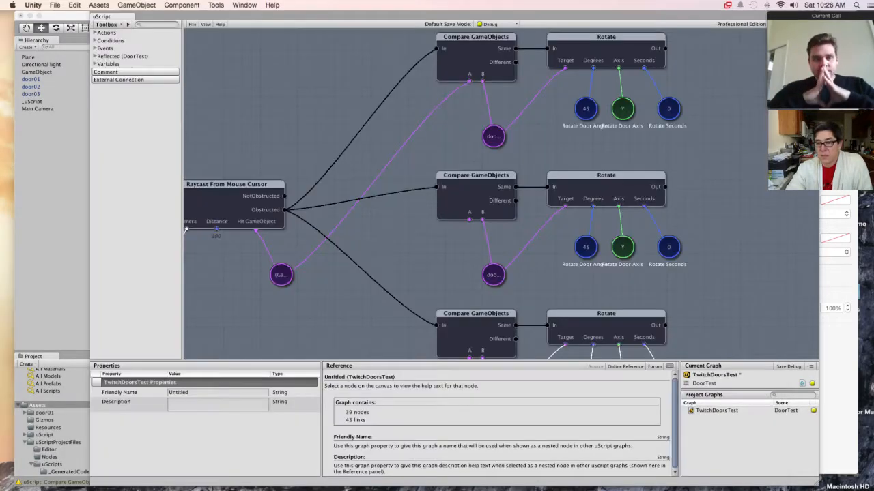
# Step: Check which door each comparison group's GameObject variable references and save the graph
pyautogui.moveTo(478, 273); pyautogui.dragTo(425, 131, button='middle')
pyautogui.click(443, 134)
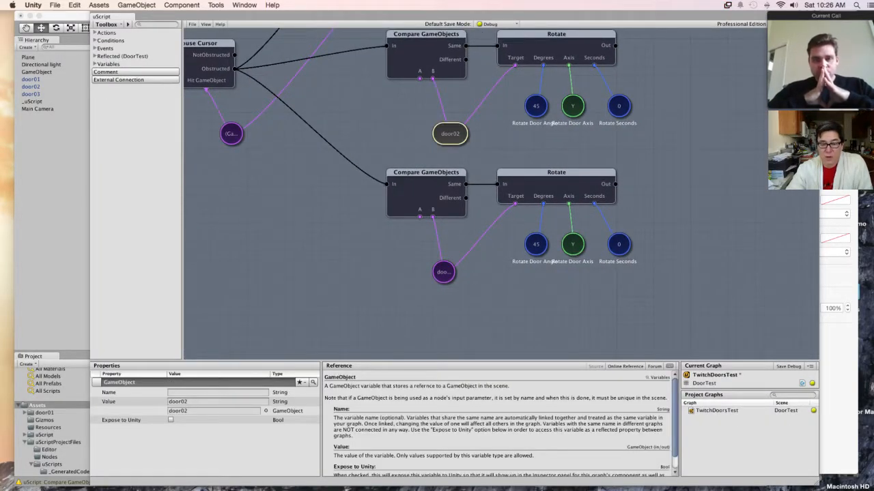
pyautogui.click(444, 272)
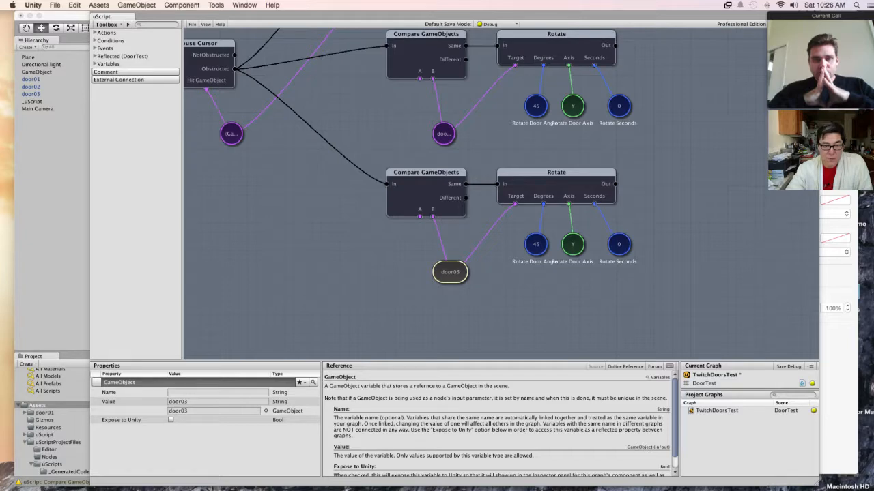
pyautogui.click(191, 24)
pyautogui.click(199, 48)
pyautogui.moveTo(480, 245); pyautogui.dragTo(482, 356, button='middle')
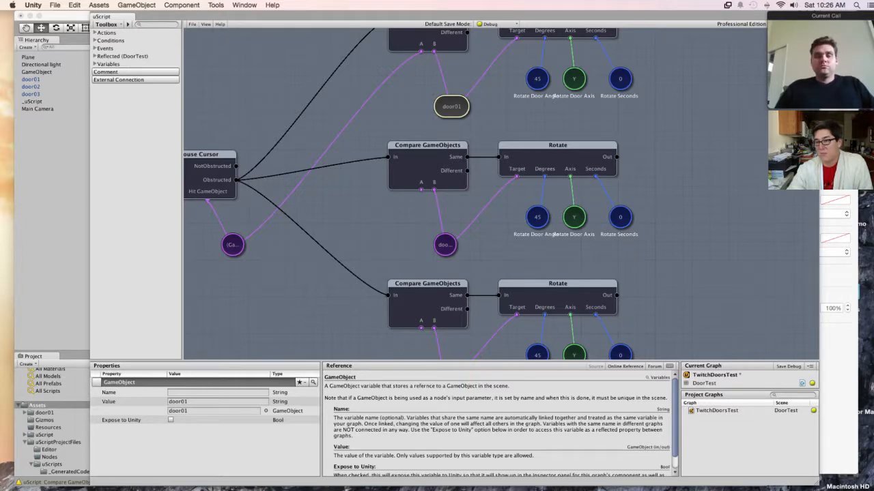
pyautogui.click(445, 244)
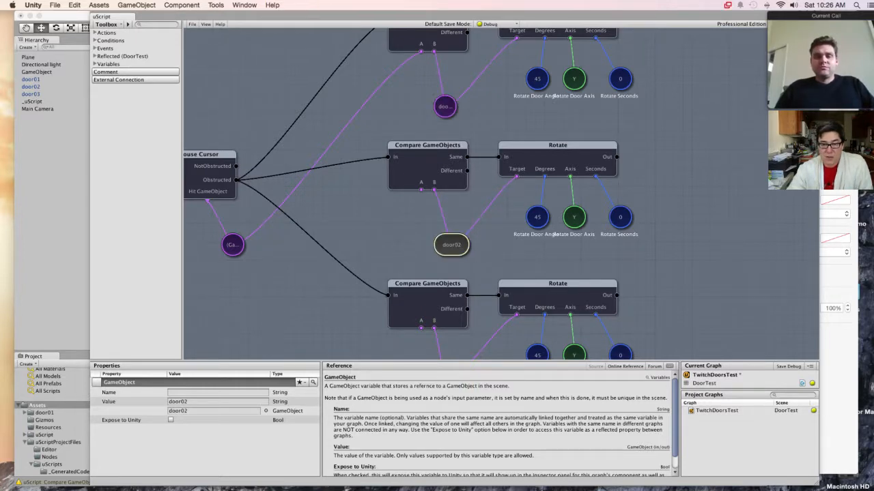
pyautogui.moveTo(483, 157); pyautogui.dragTo(460, 137, button='middle')
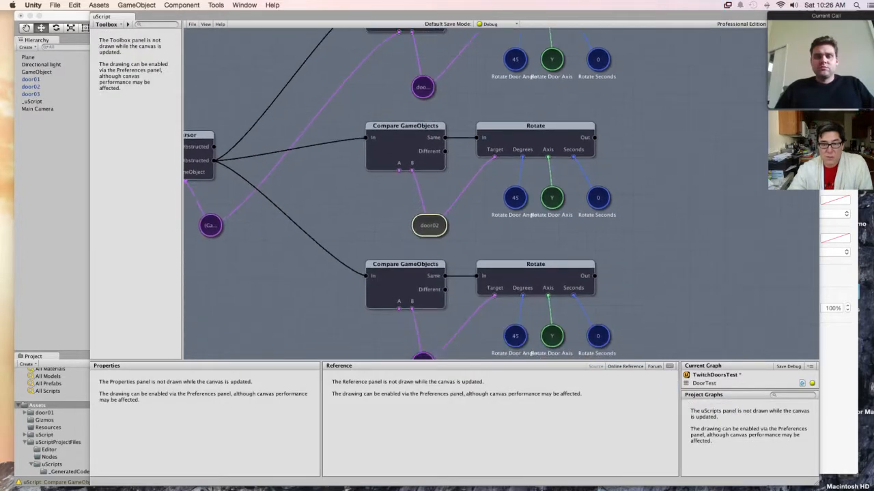
# Step: Delete the middle group's door variable and place a new GameObject variable made from the scene's door02 object
pyautogui.click(461, 137)
pyautogui.click(423, 225)
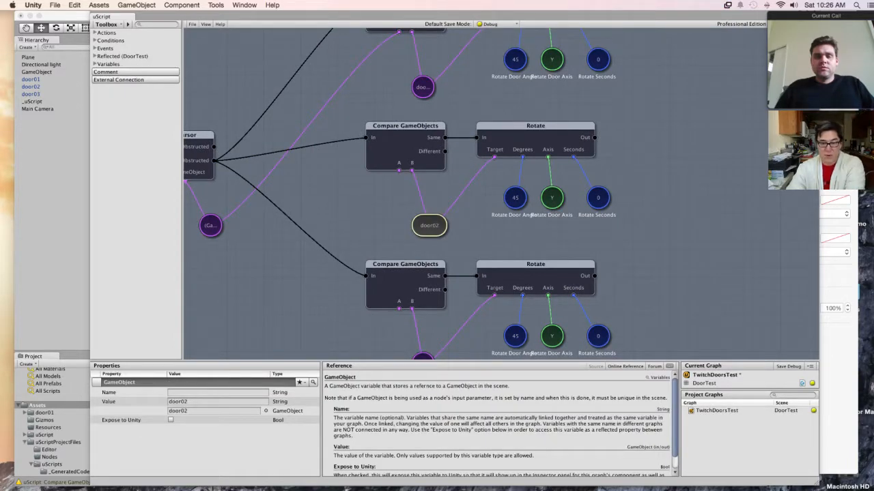
pyautogui.press('Delete')
pyautogui.moveTo(31, 87); pyautogui.dragTo(74, 478)
pyautogui.click(89, 466)
pyautogui.moveTo(89, 464); pyautogui.dragTo(393, 204)
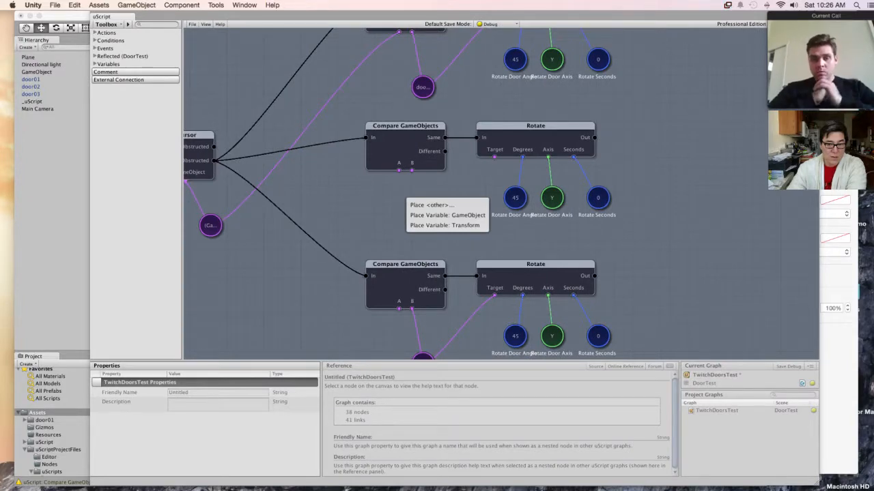
pyautogui.click(447, 215)
# Step: Link the new door02 variable to the middle Compare GameObjects node's B socket and the middle Rotate node's Target
pyautogui.moveTo(412, 170); pyautogui.dragTo(421, 211)
pyautogui.moveTo(421, 211); pyautogui.dragTo(525, 184, button='middle')
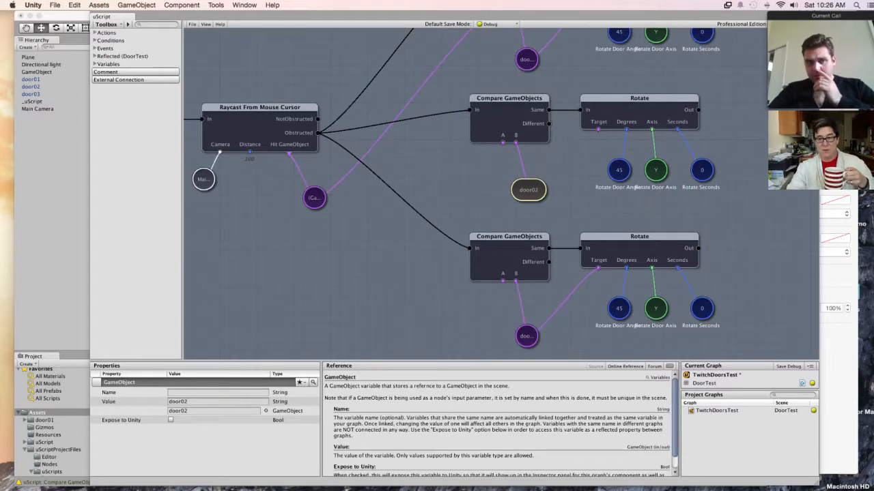
pyautogui.moveTo(598, 130); pyautogui.dragTo(529, 189)
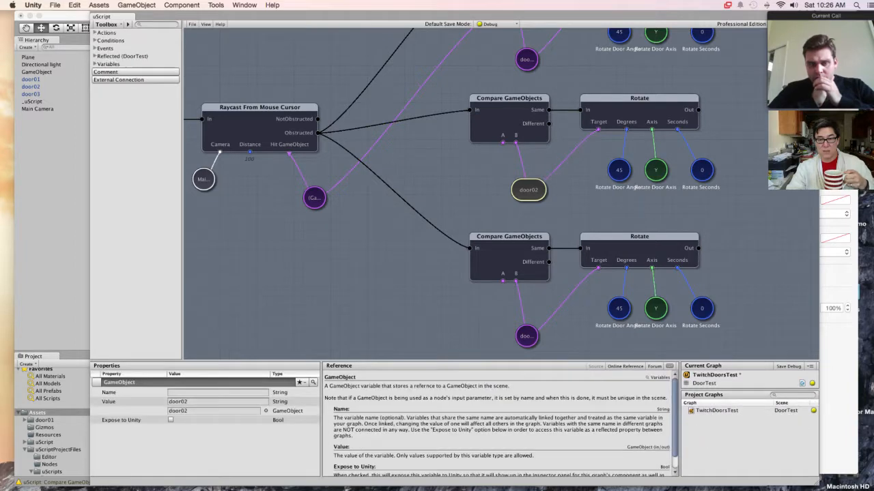
# Step: Link the A sockets of the middle and lowest Compare GameObjects nodes to the raycast's Hit GameObject variable and save the graph
pyautogui.moveTo(502, 142); pyautogui.dragTo(315, 198)
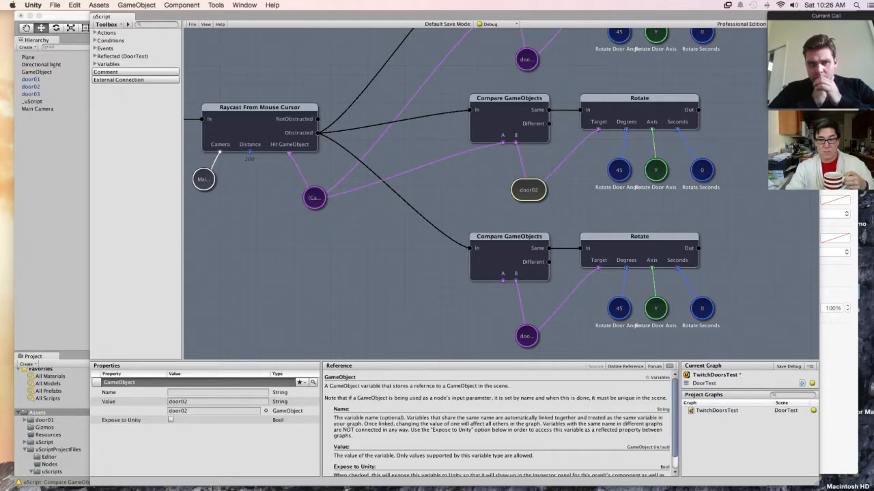
pyautogui.moveTo(502, 280); pyautogui.dragTo(314, 198)
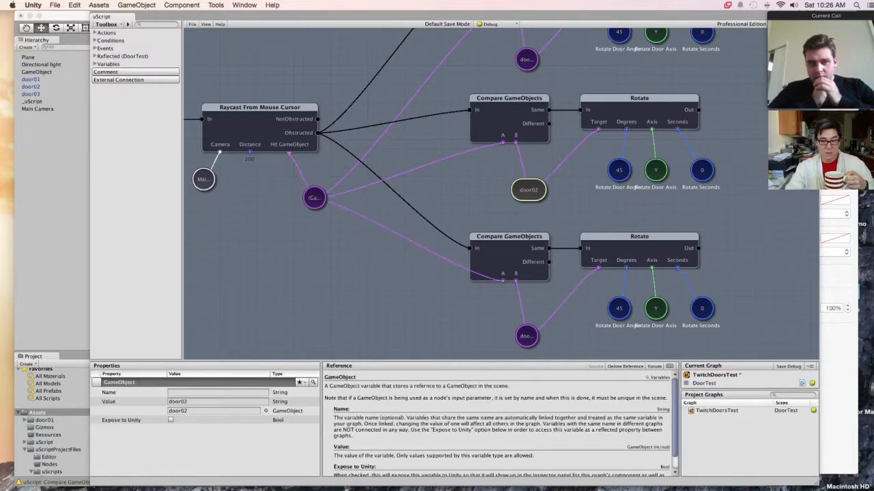
pyautogui.click(192, 24)
pyautogui.click(202, 48)
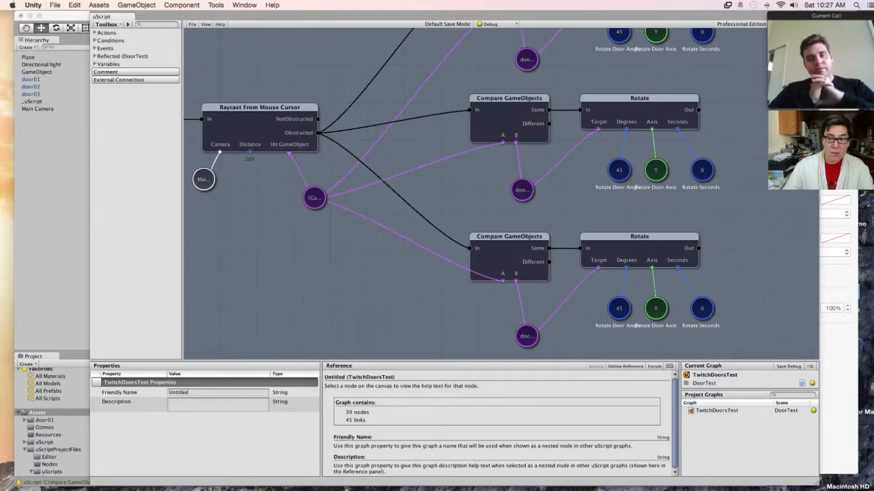
# Step: Play the scene to test the rotation of all three doors, checking the live graph, and stop Play mode
pyautogui.press('super+grave')
pyautogui.press('super+p')
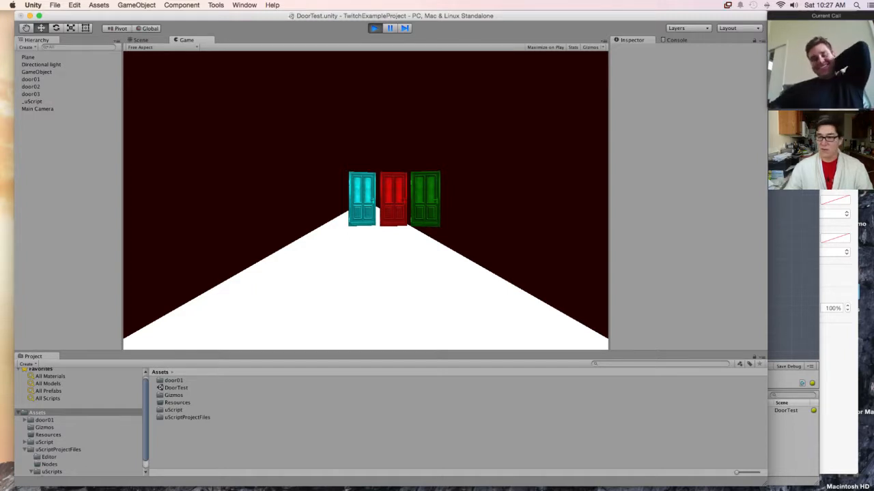
pyautogui.press('super+grave')
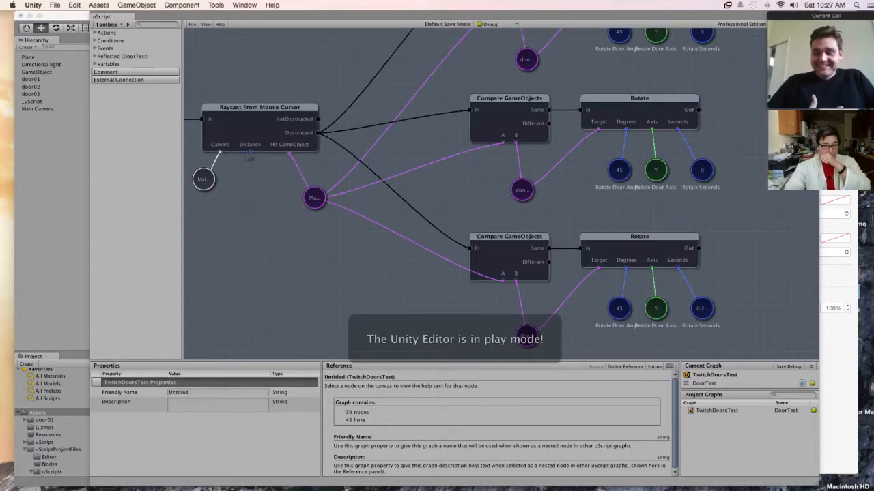
pyautogui.press('super+grave')
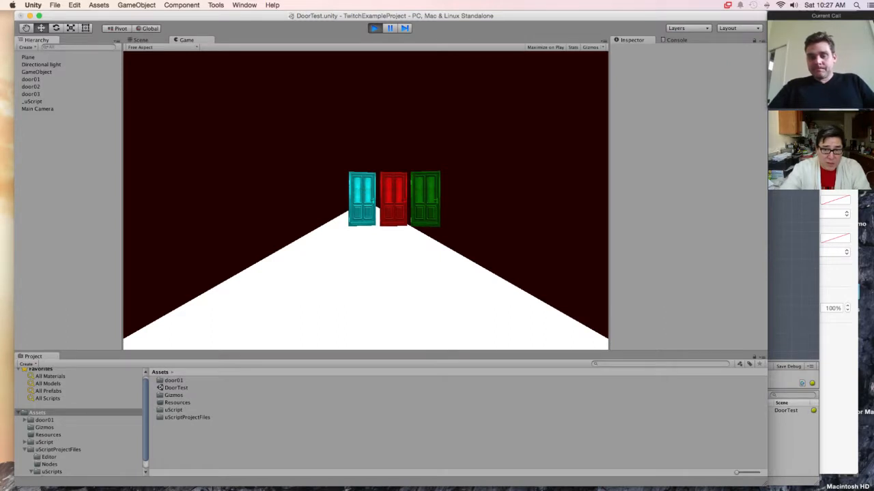
pyautogui.press('super+p')
pyautogui.press('super+grave')
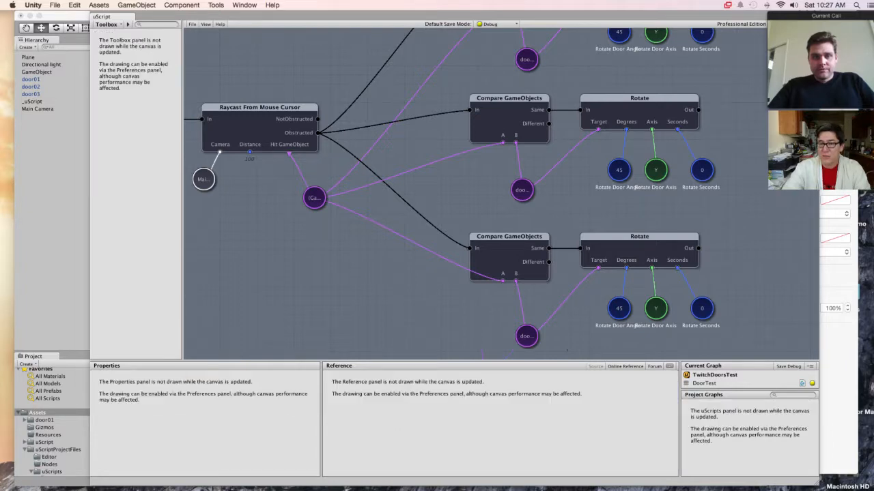
# Step: Examine the mouse-cursor raycast graph with its three door comparison and Rotate branches
pyautogui.moveTo(682, 146); pyautogui.dragTo(617, 218, button='middle')
pyautogui.scroll(-2, 617, 218)
pyautogui.scroll(2, 618, 219)
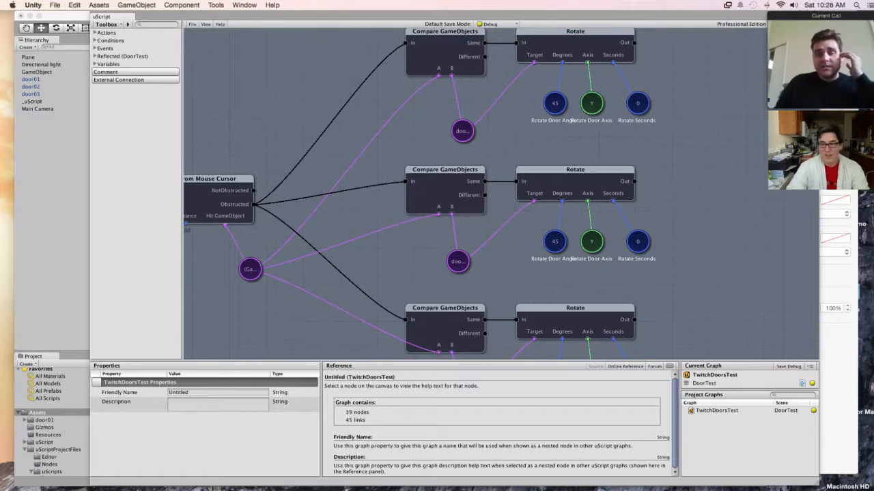
pyautogui.scroll(-6, 490, 142)
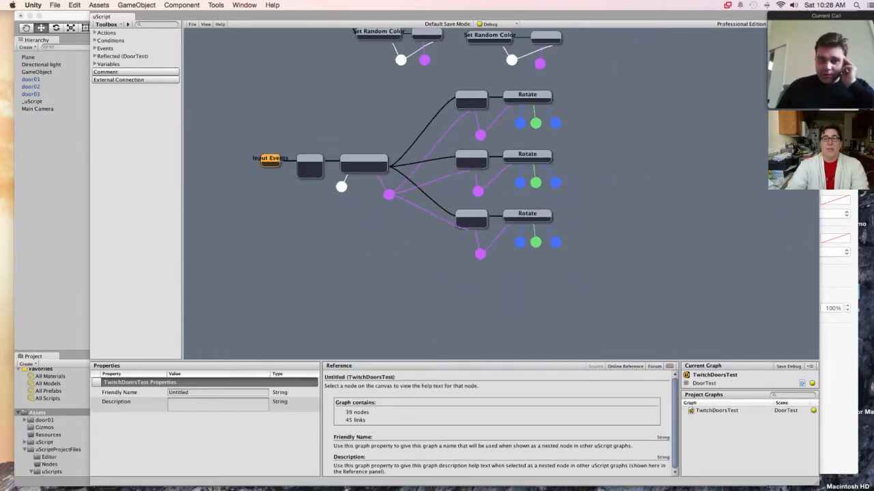
pyautogui.moveTo(491, 142); pyautogui.dragTo(483, 180, button='middle')
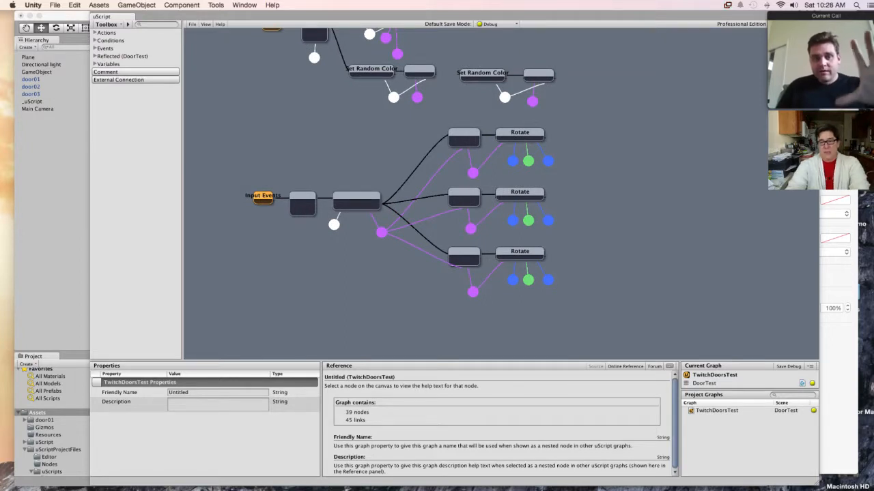
pyautogui.scroll(4, 493, 183)
pyautogui.moveTo(493, 183); pyautogui.dragTo(425, 161, button='middle')
pyautogui.scroll(-6, 382, 184)
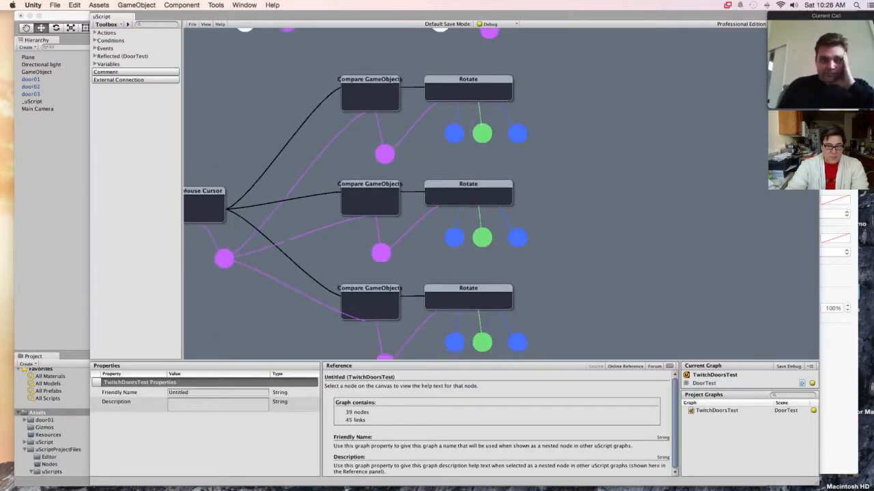
# Step: Switch to Keynote and review the ThreeDoors.key slides, from the door result screen through the development stages to the Event and Action diagram
pyautogui.scroll(3, 379, 187)
pyautogui.scroll(4, 316, 209)
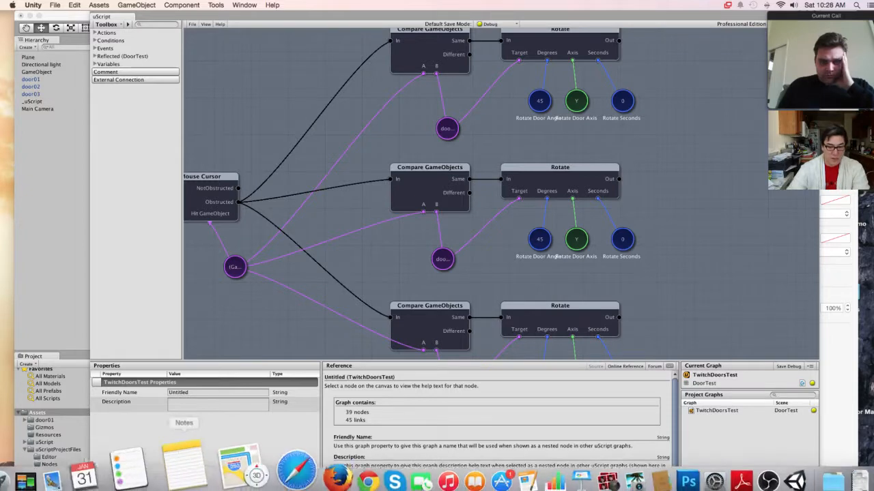
pyautogui.click(523, 451)
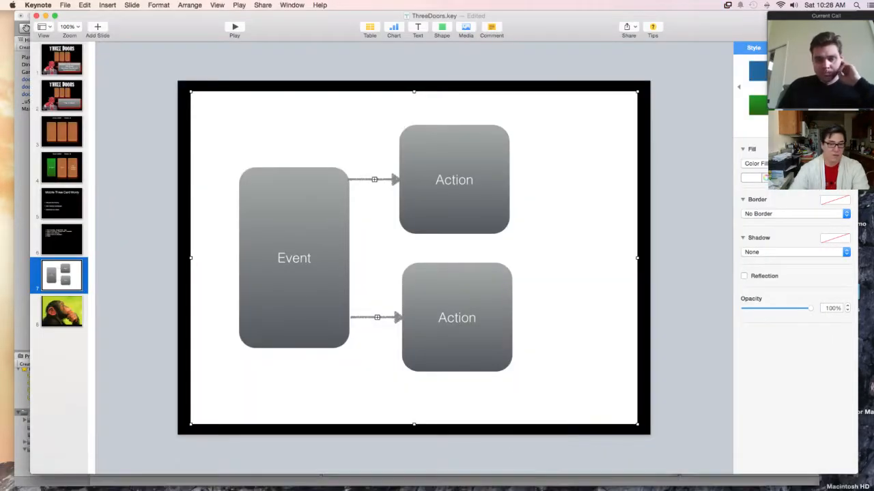
pyautogui.press('Up')
pyautogui.press('Up')
pyautogui.press('Up')
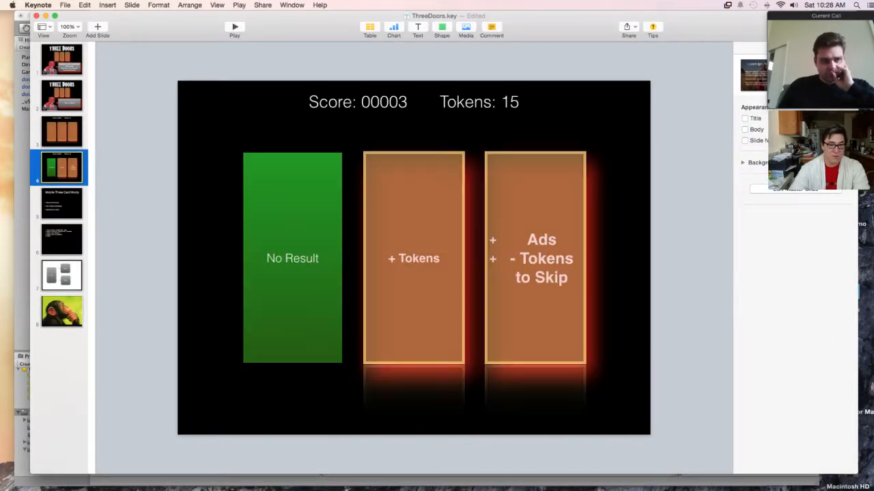
pyautogui.press('Down')
pyautogui.press('Down')
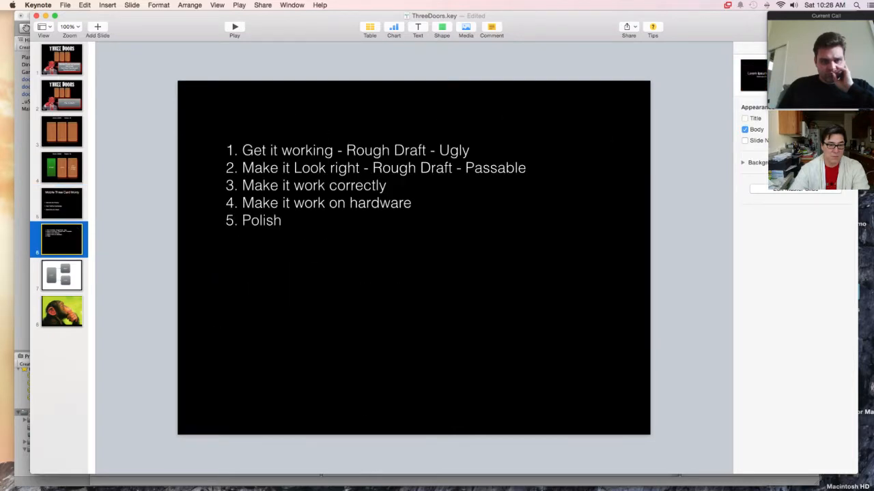
pyautogui.press('Down')
pyautogui.moveTo(341, 486)
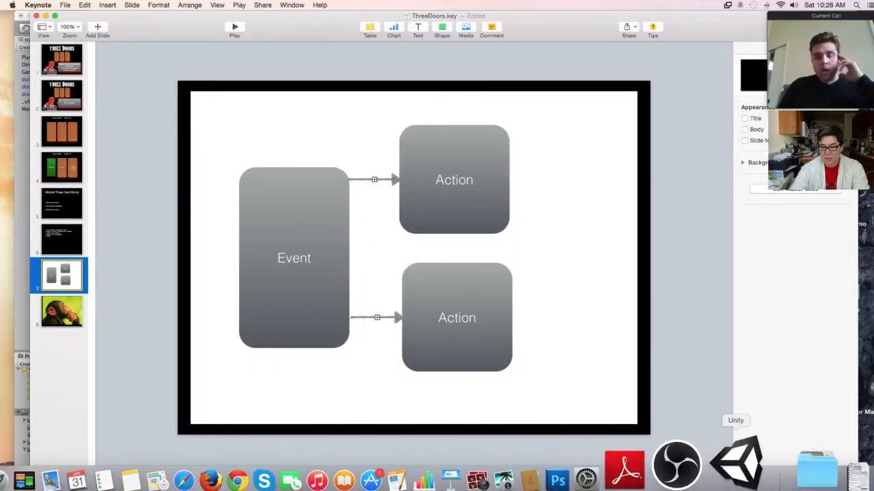
# Step: Switch back to Unity and examine the raycast graph from its Input Events node to the comparison and Rotate branches
pyautogui.click(736, 471)
pyautogui.moveTo(314, 241); pyautogui.dragTo(667, 295, button='middle')
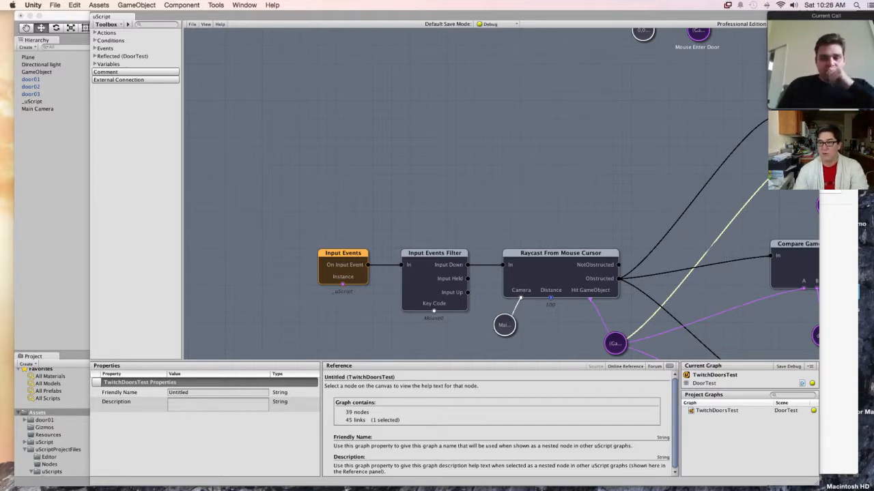
pyautogui.moveTo(649, 267)
pyautogui.mouseDown(button='middle')
pyautogui.moveTo(546, 263)
pyautogui.moveTo(298, 136)
pyautogui.mouseUp(button='middle')
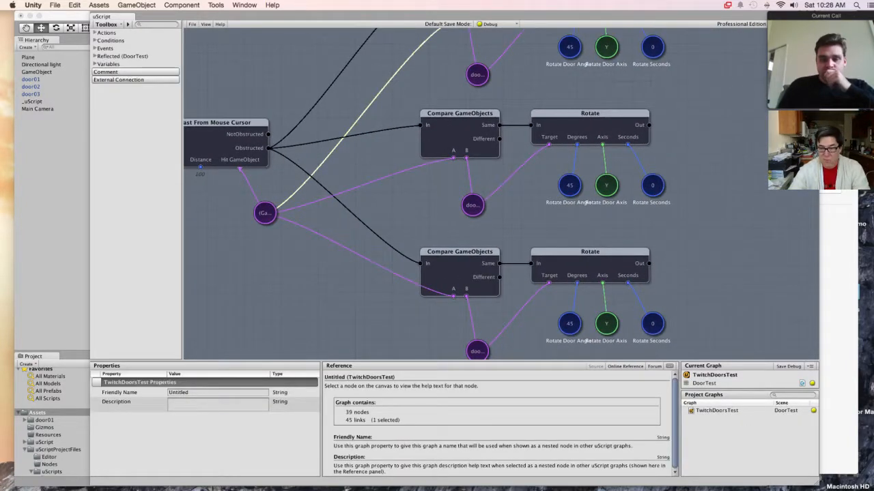
# Step: Try linking the Out sockets of the upper two Rotate nodes to a new Get Animation State node, and delete that node
pyautogui.moveTo(601, 171)
pyautogui.mouseDown(button='middle')
pyautogui.moveTo(306, 219)
pyautogui.moveTo(339, 243)
pyautogui.mouseUp(button='middle')
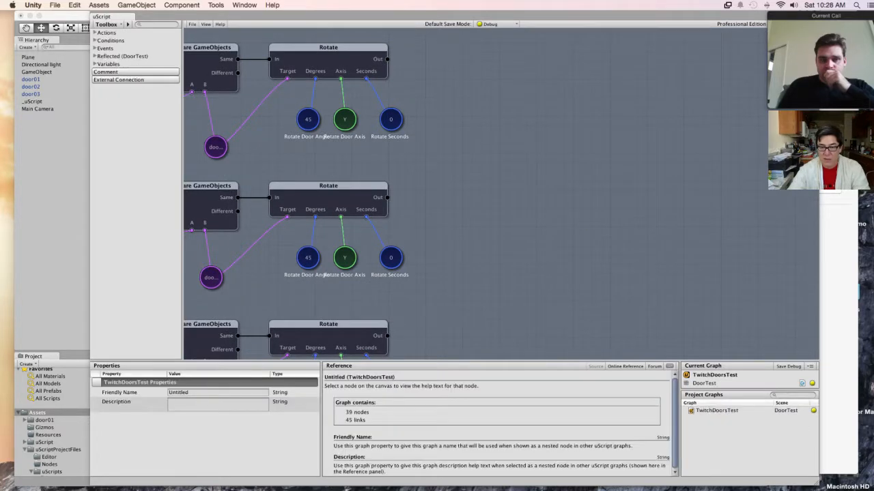
pyautogui.rightClick(586, 196)
pyautogui.moveTo(604, 199)
pyautogui.moveTo(662, 199)
pyautogui.moveTo(762, 198)
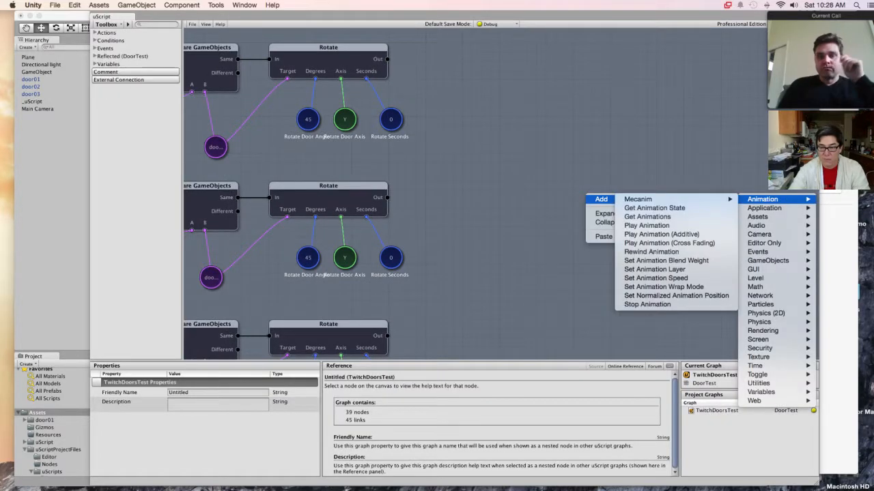
pyautogui.click(656, 207)
pyautogui.moveTo(387, 59)
pyautogui.mouseDown()
pyautogui.moveTo(555, 205)
pyautogui.moveTo(586, 211)
pyautogui.mouseUp()
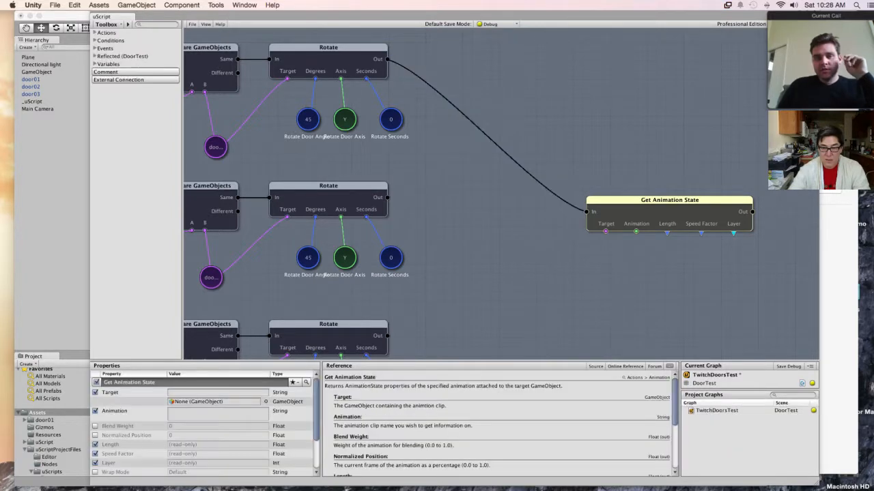
pyautogui.moveTo(387, 198); pyautogui.dragTo(586, 212)
pyautogui.press('Delete')
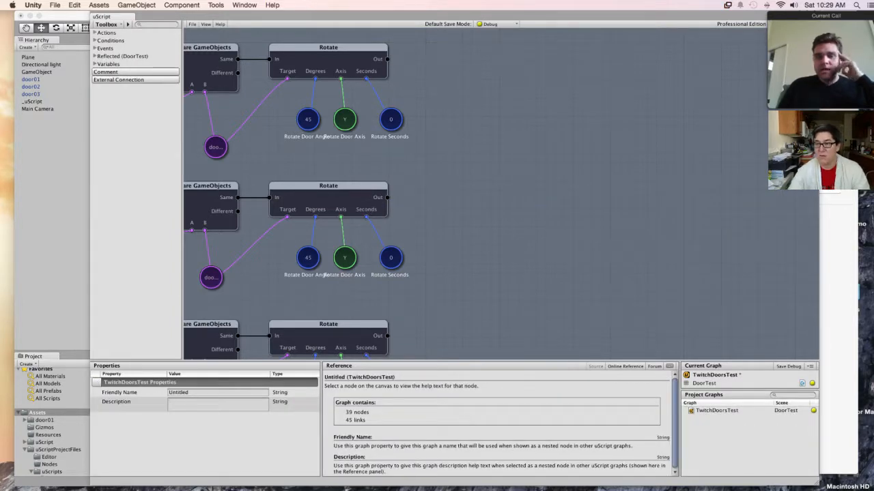
# Step: Create a new empty uScript graph, saving the changes to TwitchDoorsTest.uscript
pyautogui.moveTo(478, 225); pyautogui.dragTo(544, 171, button='middle')
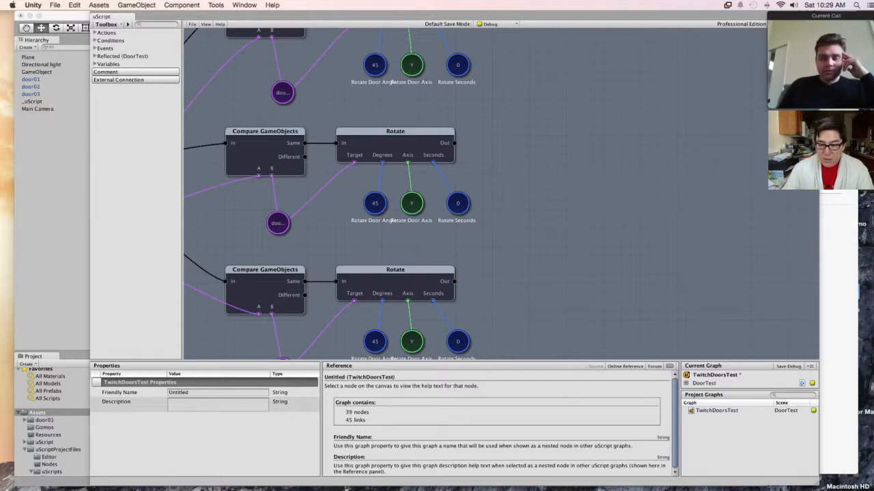
pyautogui.moveTo(477, 205); pyautogui.dragTo(551, 168, button='middle')
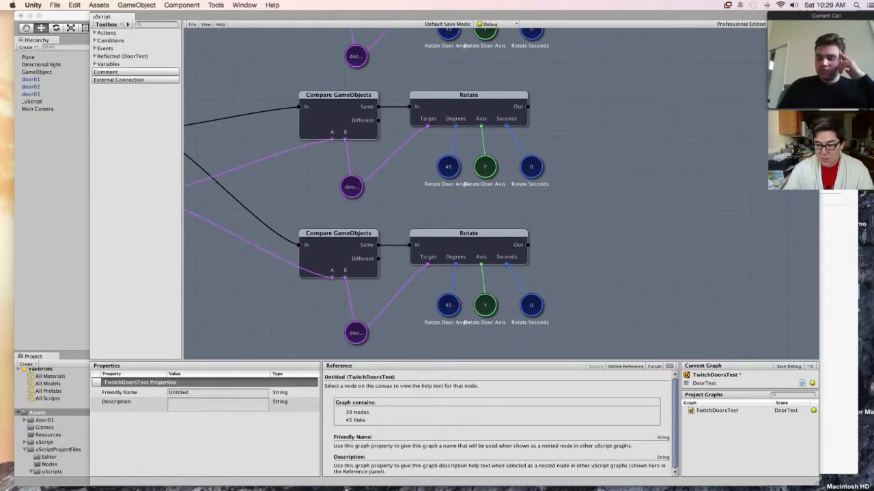
pyautogui.click(191, 24)
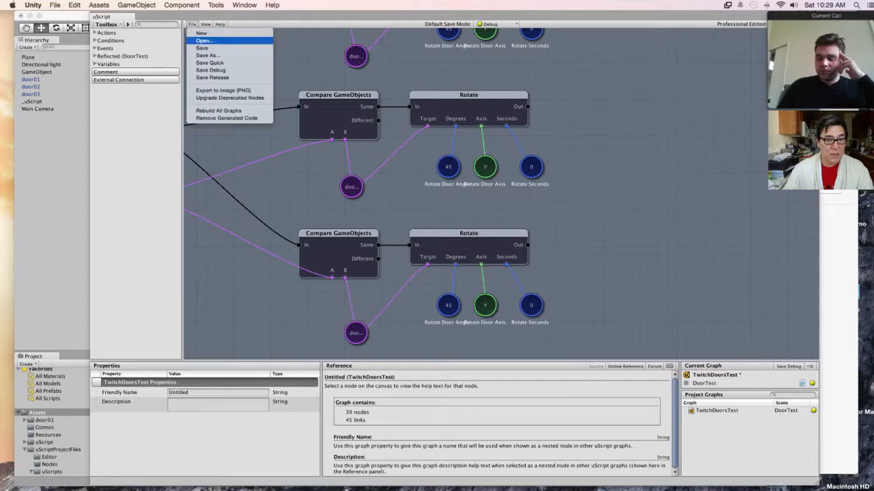
pyautogui.click(201, 33)
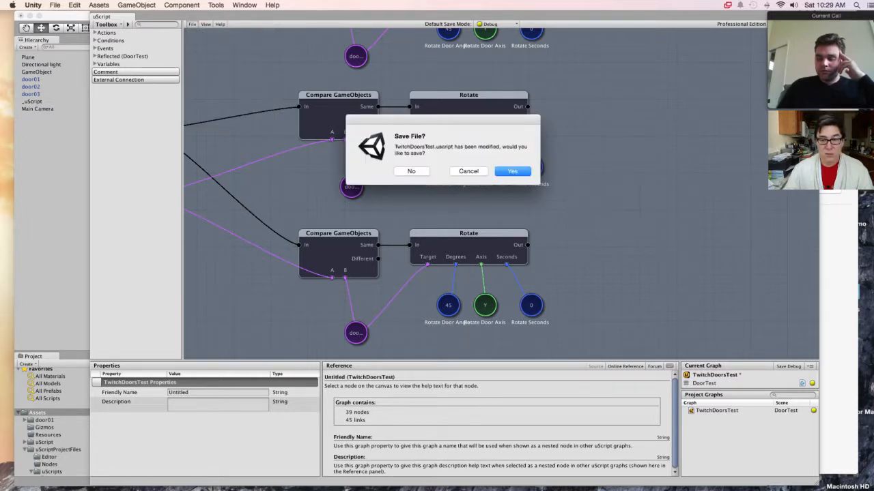
pyautogui.press('Return')
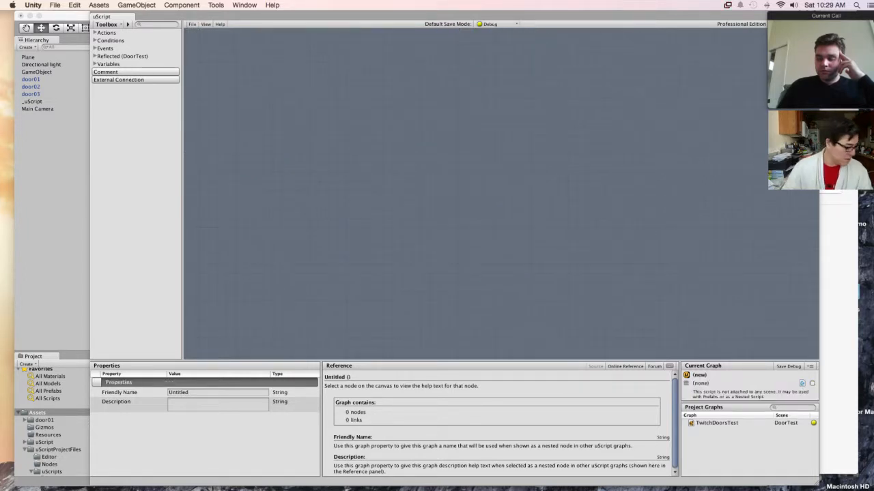
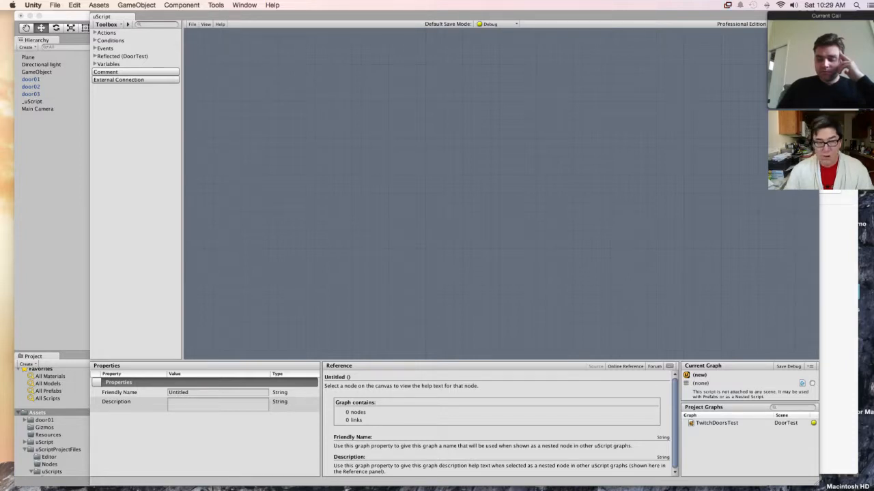
# Step: Save the new graph as Door.uscript in the uScripts folder without assigning it to the master GameObject
pyautogui.click(192, 24)
pyautogui.click(202, 48)
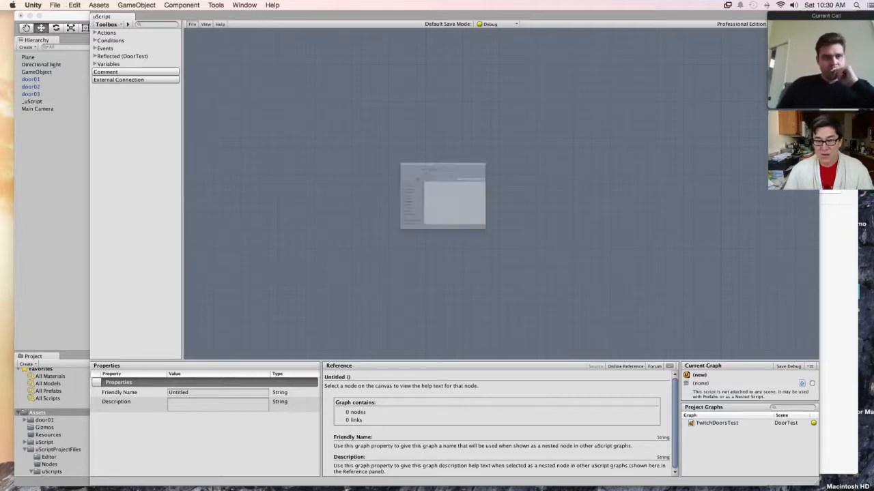
pyautogui.write('DoorC')
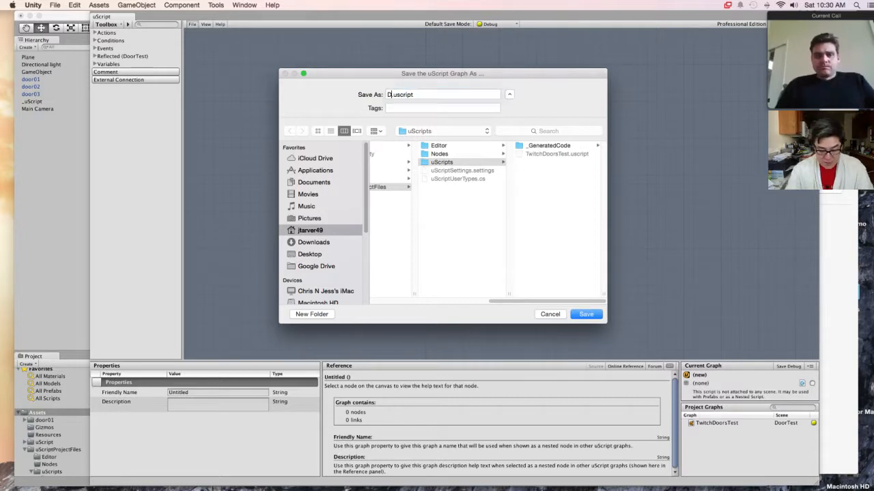
pyautogui.press('BackSpace')
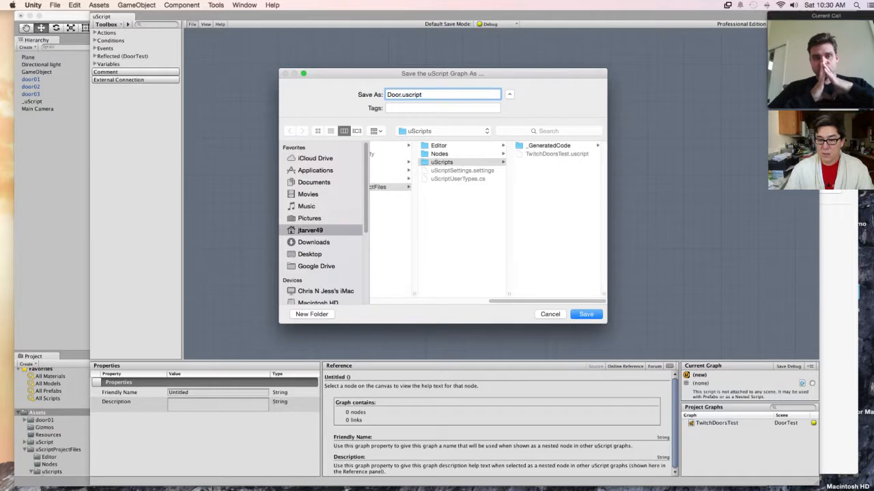
pyautogui.press('Return')
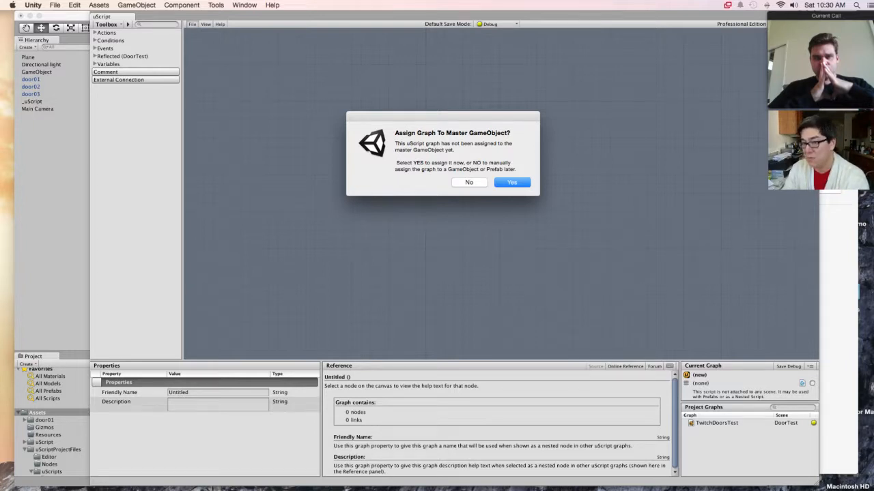
pyautogui.press('Return')
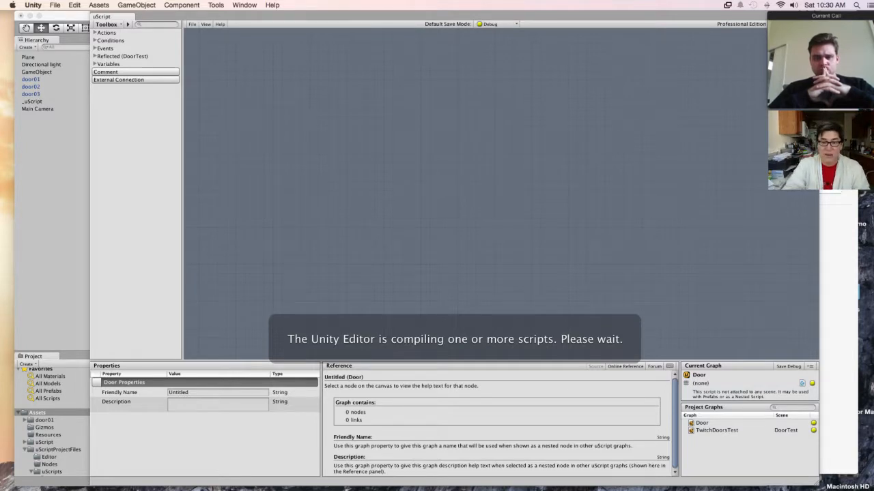
# Step: Try a Mouse Cursor Events node in the Door graph, and delete it
pyautogui.rightClick(360, 121)
pyautogui.moveTo(389, 125)
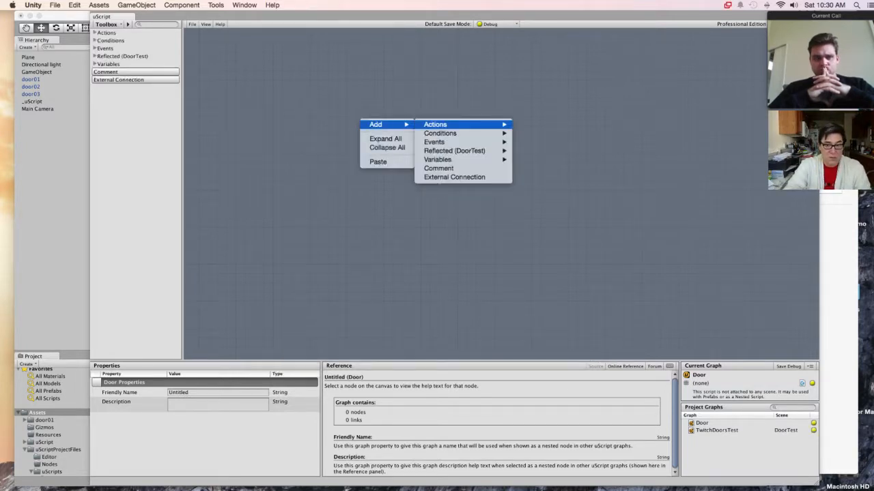
pyautogui.moveTo(450, 142)
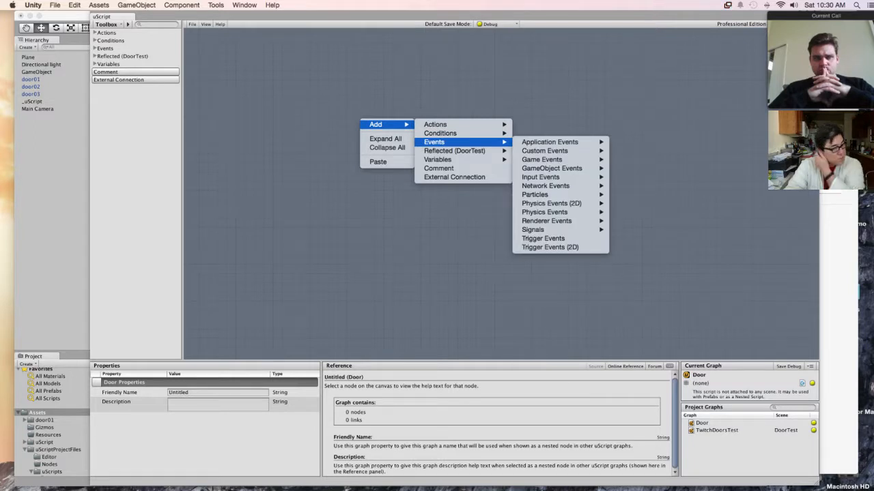
pyautogui.press('Escape')
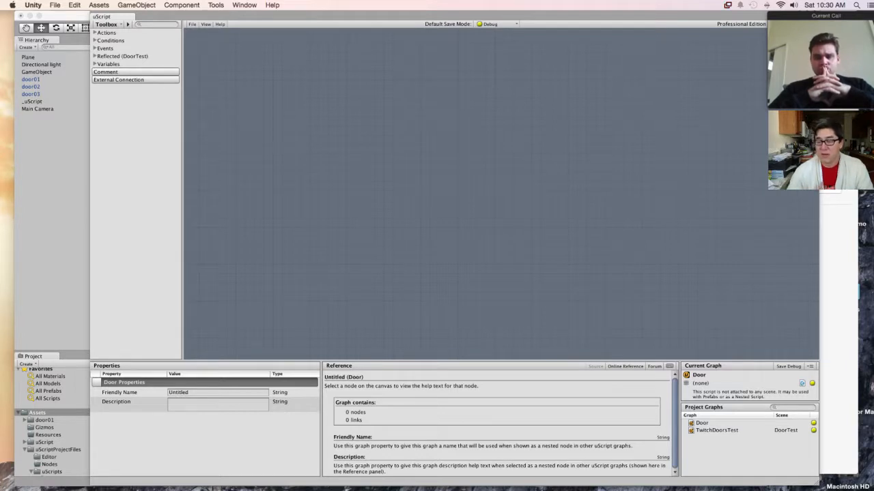
pyautogui.rightClick(367, 132)
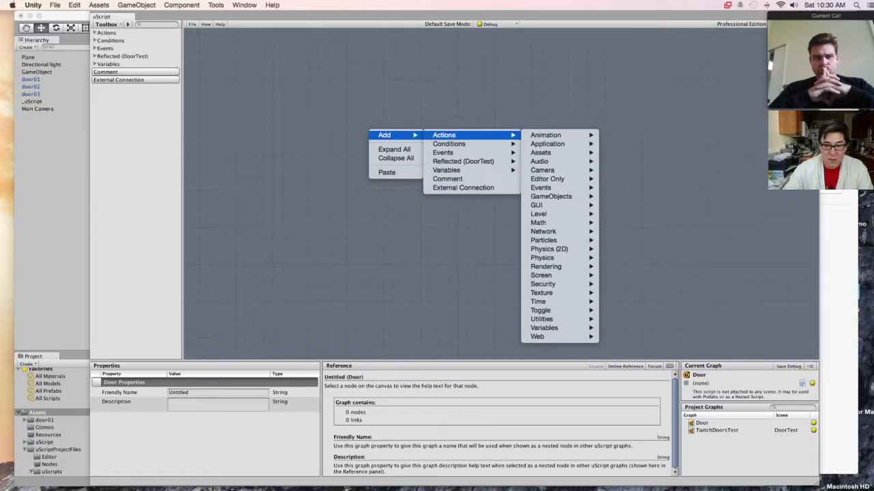
pyautogui.moveTo(549, 188)
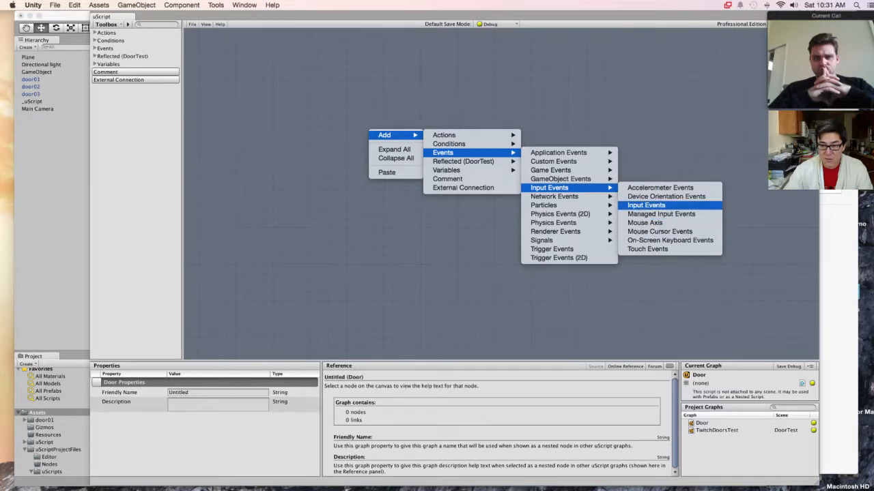
pyautogui.click(660, 231)
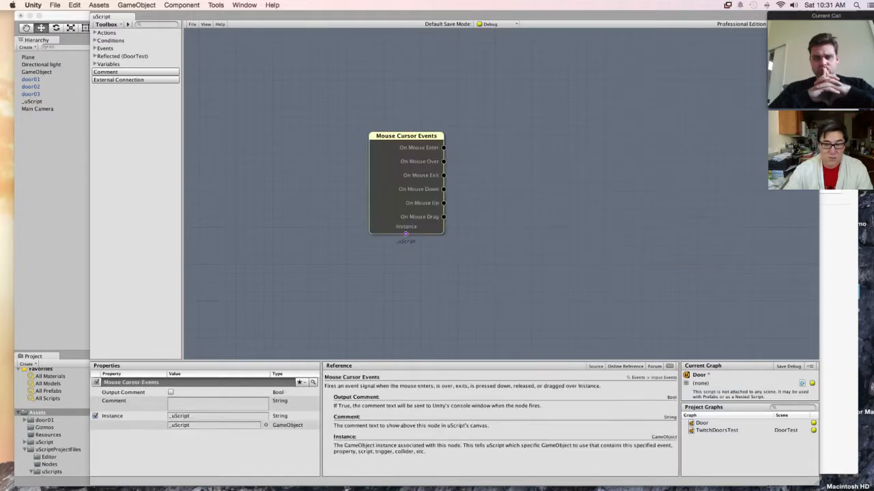
pyautogui.moveTo(406, 136); pyautogui.dragTo(347, 112)
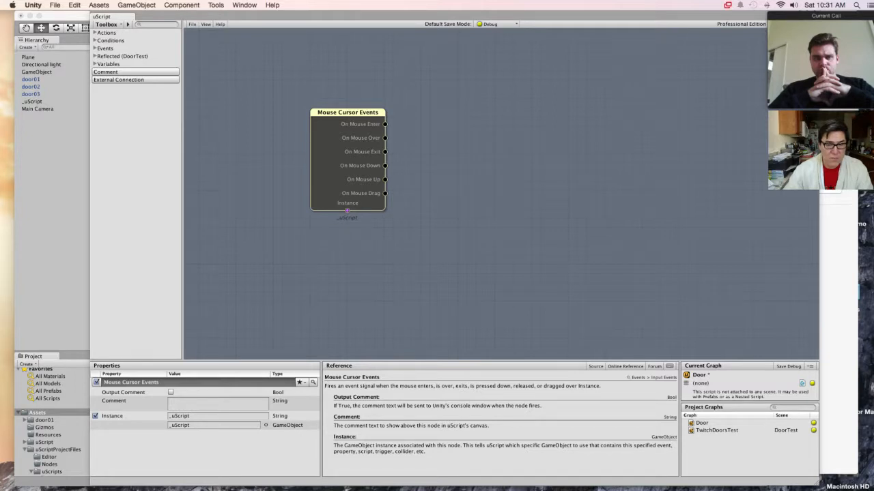
pyautogui.rightClick(352, 157)
pyautogui.click(386, 251)
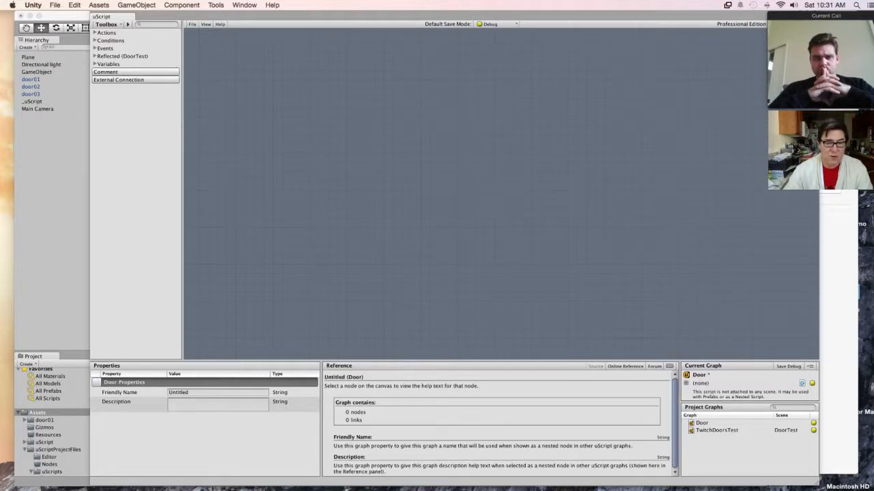
# Step: Add an Input Events node to the Door graph and place it in the upper-left area of the canvas
pyautogui.rightClick(343, 148)
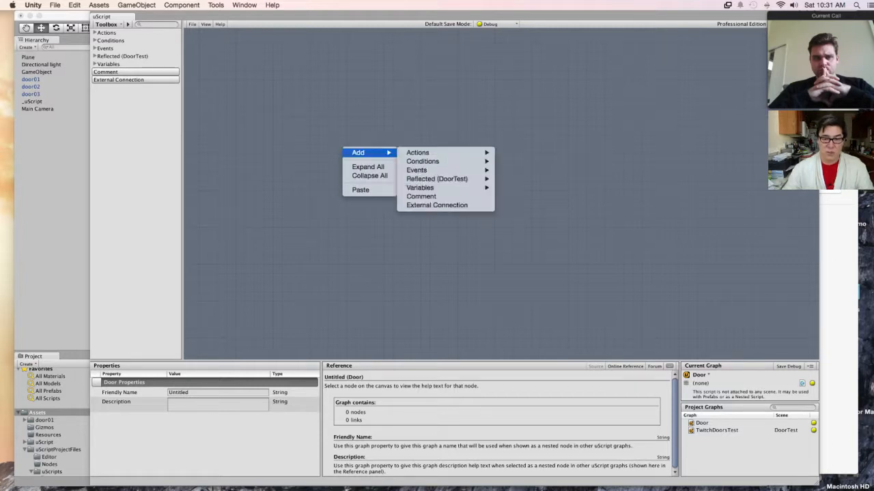
pyautogui.moveTo(357, 152)
pyautogui.moveTo(416, 170)
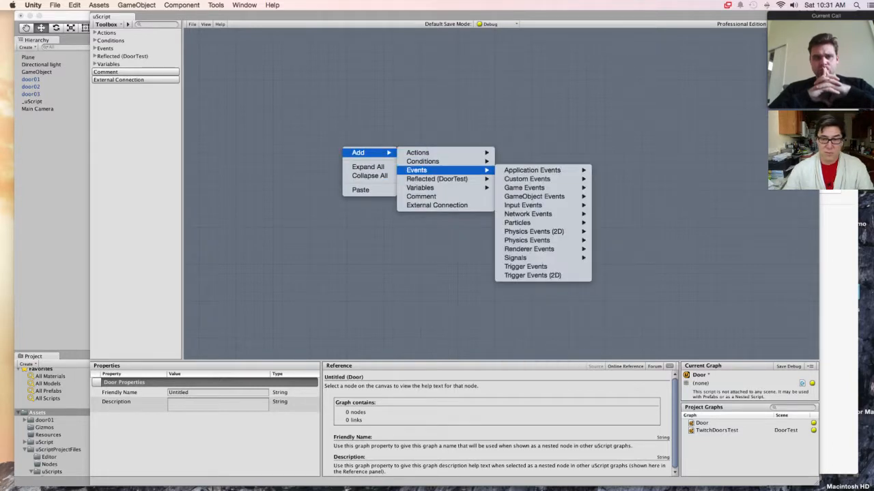
pyautogui.moveTo(532, 170)
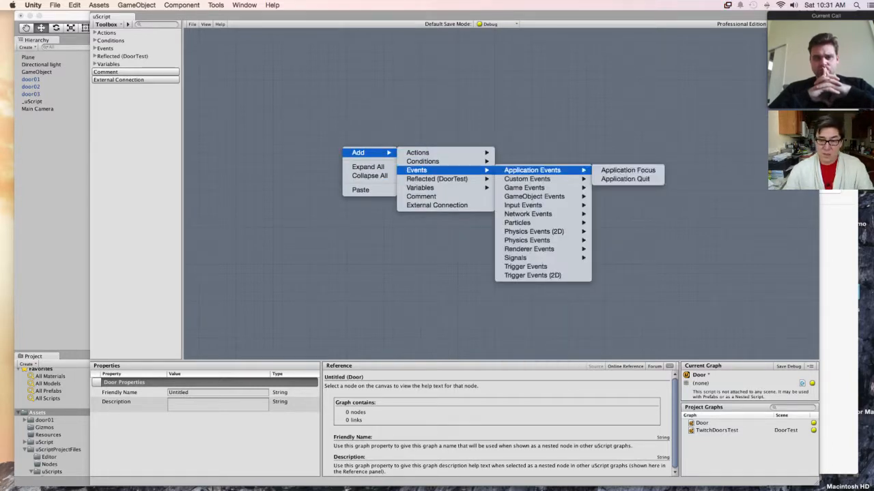
pyautogui.moveTo(523, 205)
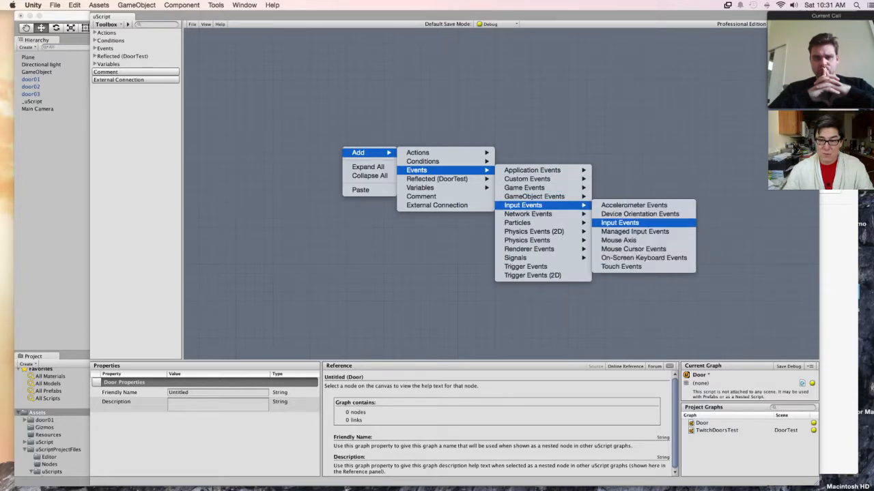
pyautogui.click(619, 223)
pyautogui.moveTo(367, 153); pyautogui.dragTo(320, 129)
# Step: Add an Input Events Filter node beside the Input Events node and link On Input Event to its In socket
pyautogui.rightClick(382, 143)
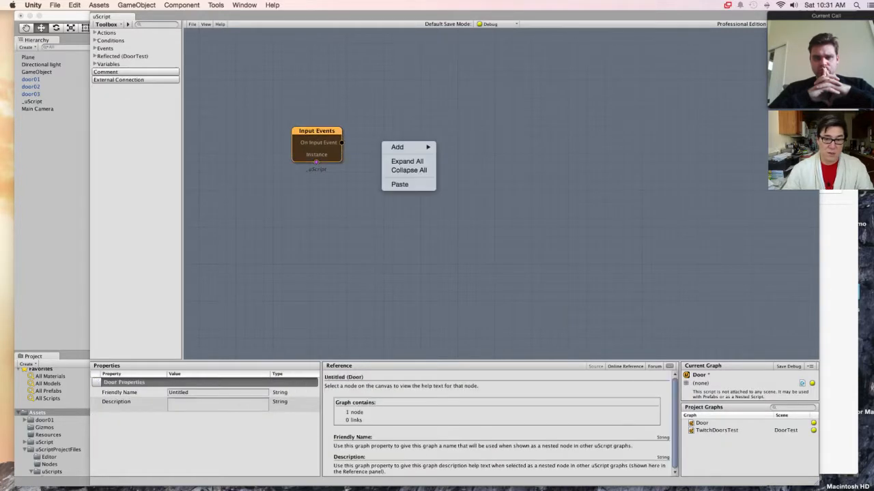
pyautogui.moveTo(397, 146)
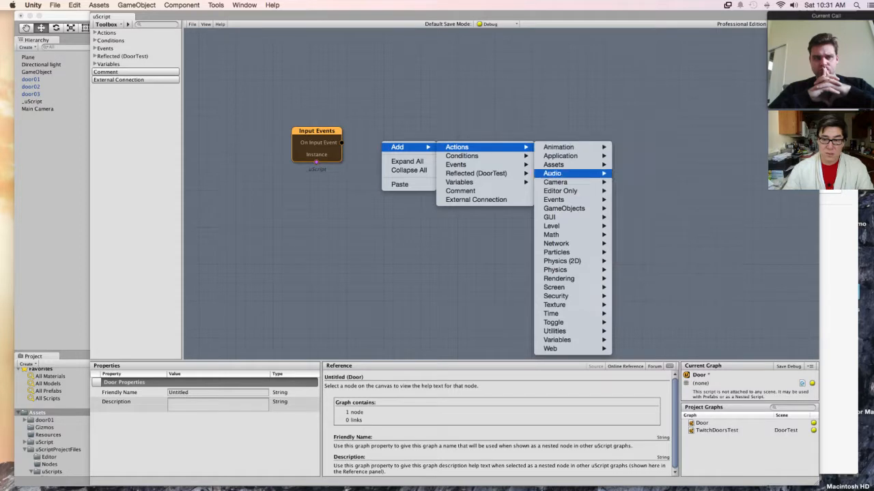
pyautogui.moveTo(644, 200)
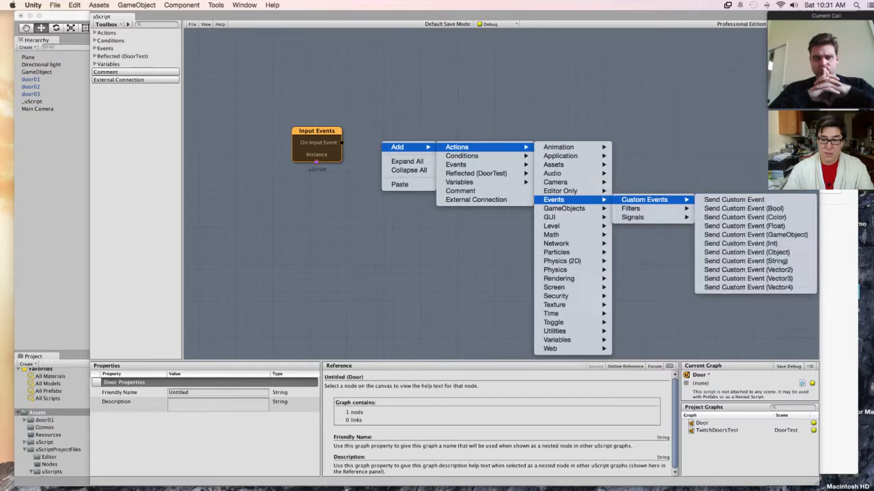
pyautogui.click(731, 226)
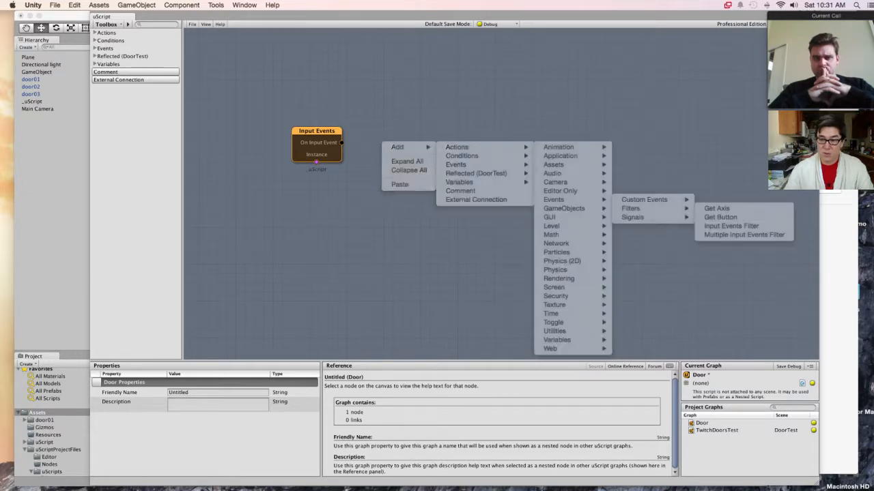
pyautogui.moveTo(413, 203); pyautogui.dragTo(398, 189)
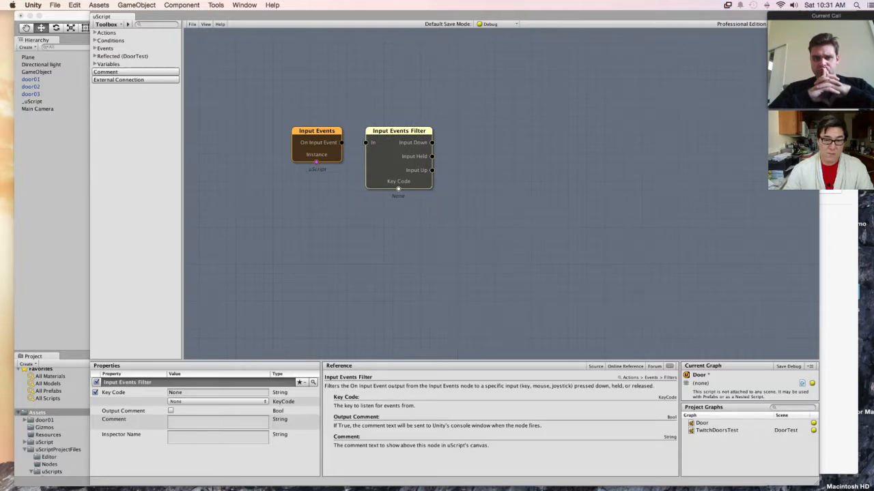
pyautogui.moveTo(341, 142); pyautogui.dragTo(366, 142)
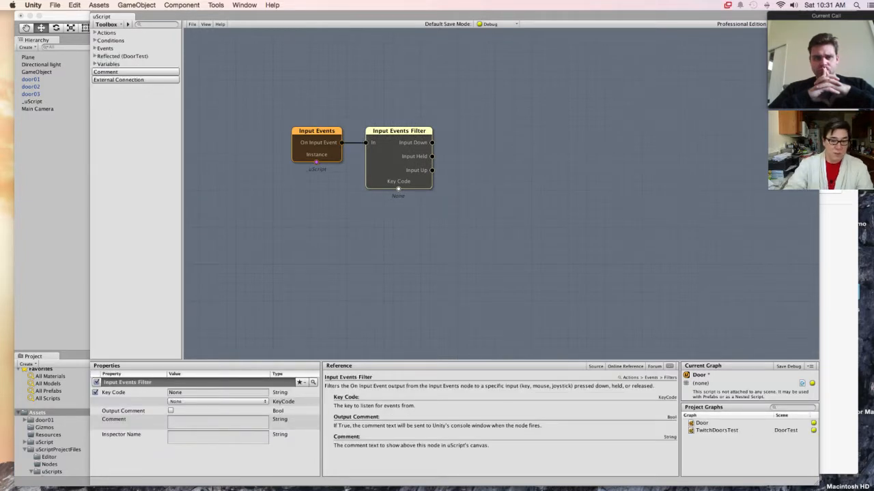
# Step: Search the toolbox for "key code" and widen the toolbox to read the matching nodes
pyautogui.click(217, 402)
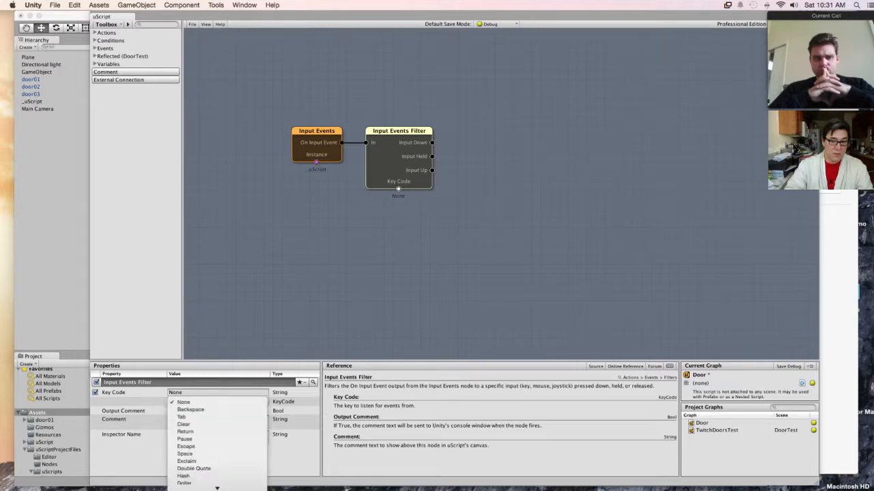
pyautogui.press('Escape')
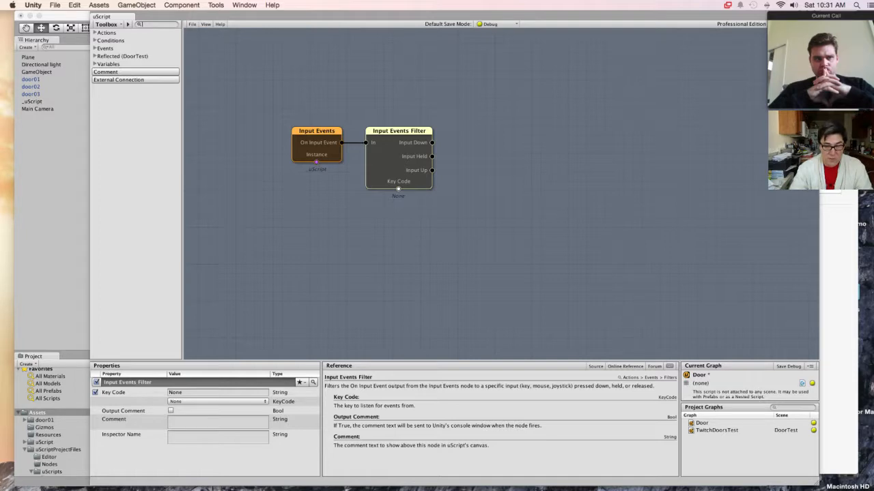
pyautogui.write('key')
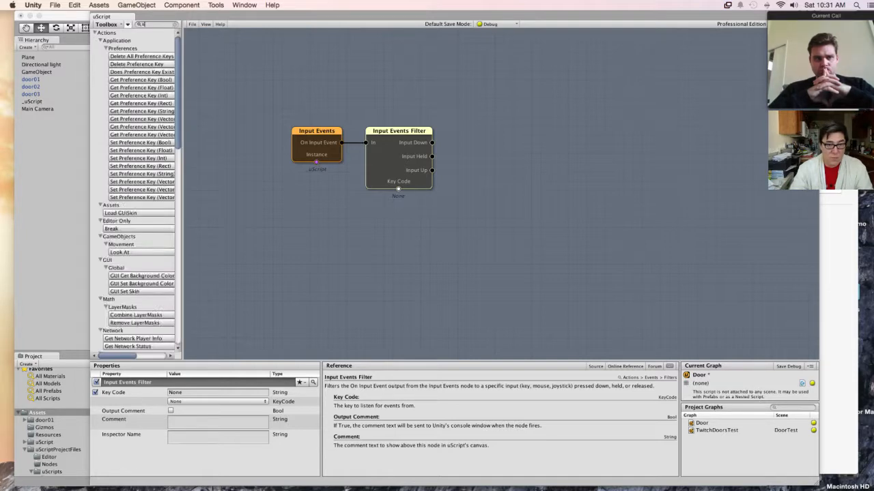
pyautogui.write(' code')
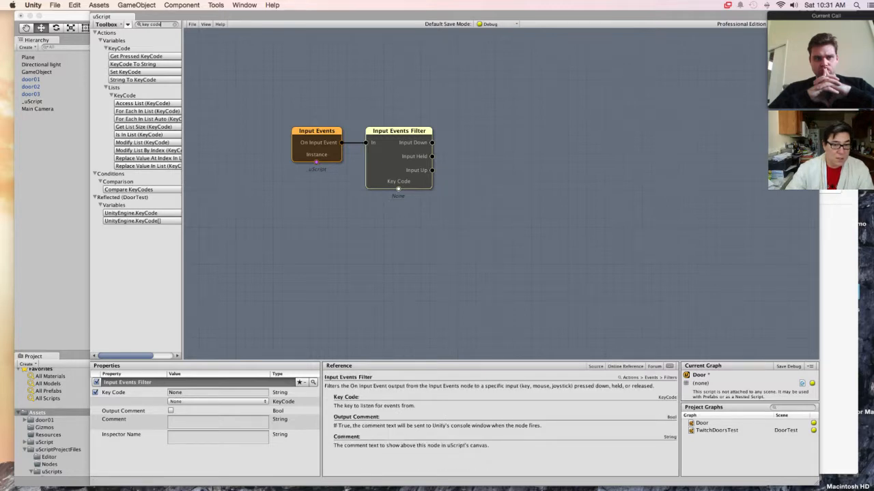
pyautogui.moveTo(182, 191); pyautogui.dragTo(213, 191)
pyautogui.rightClick(507, 107)
pyautogui.moveTo(522, 112)
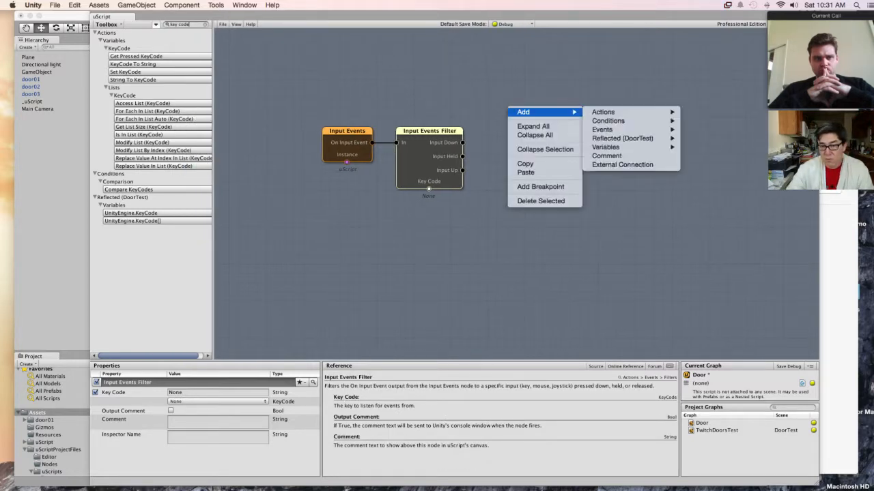
pyautogui.moveTo(605, 146)
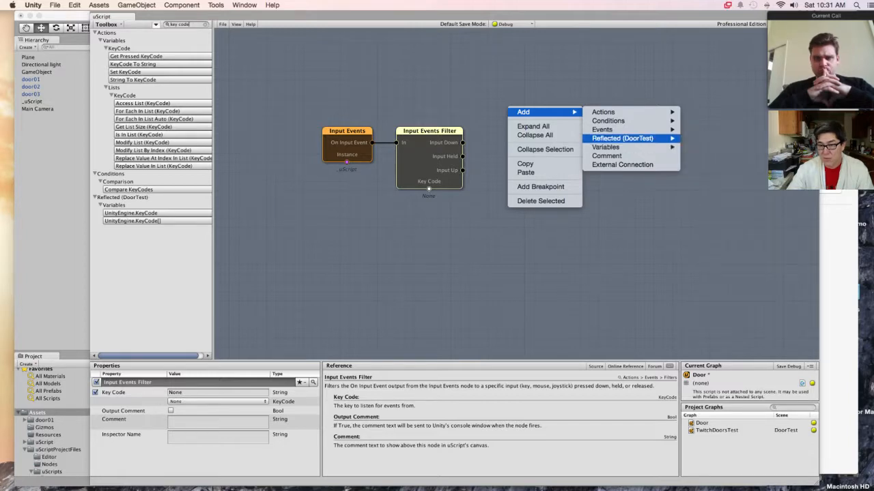
pyautogui.moveTo(703, 156)
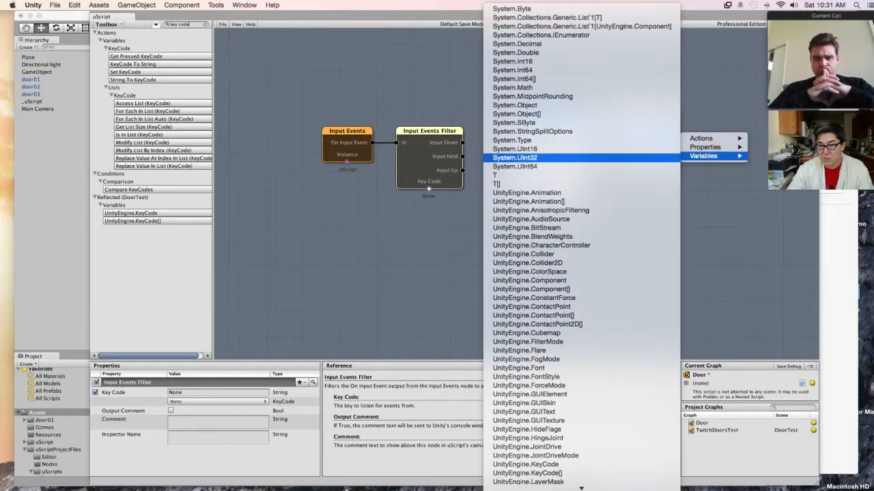
pyautogui.scroll(-5, 525, 149)
pyautogui.scroll(-6, 525, 149)
pyautogui.scroll(-1, 526, 149)
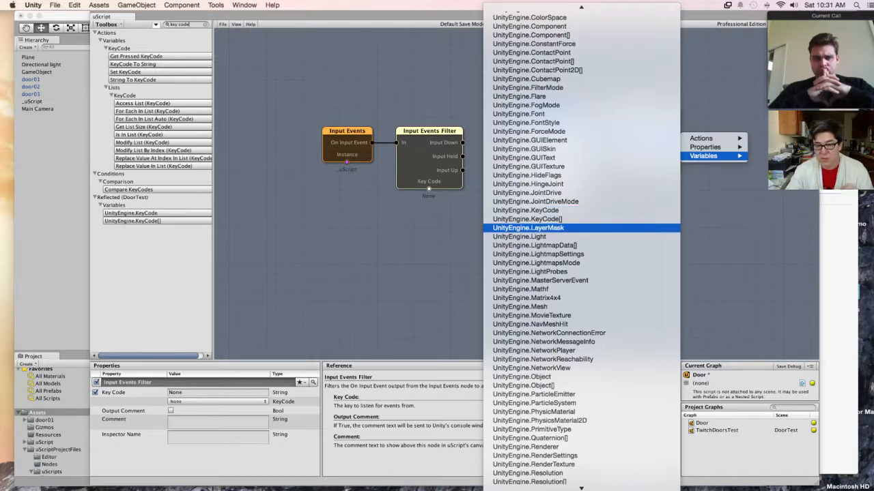
pyautogui.press('Escape')
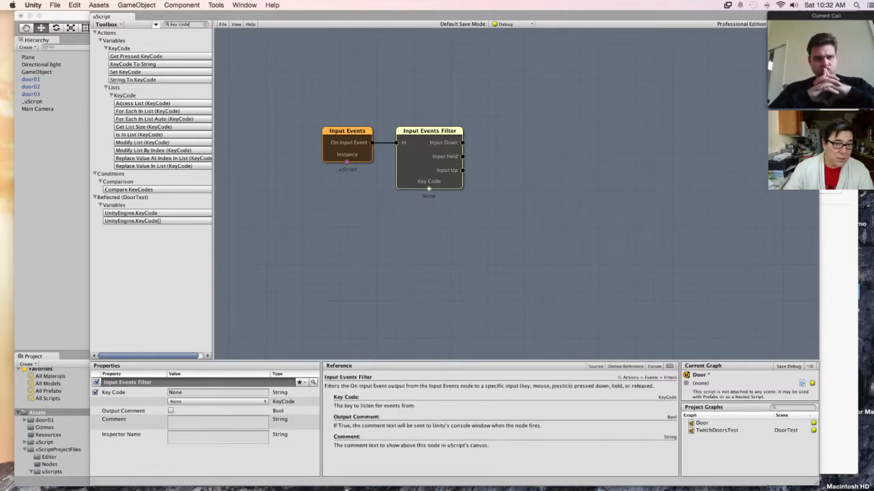
# Step: Widen the toolbox further and collapse the Actions and Conditions results, leaving the reflected variables expanded
pyautogui.moveTo(223, 51); pyautogui.dragTo(284, 55)
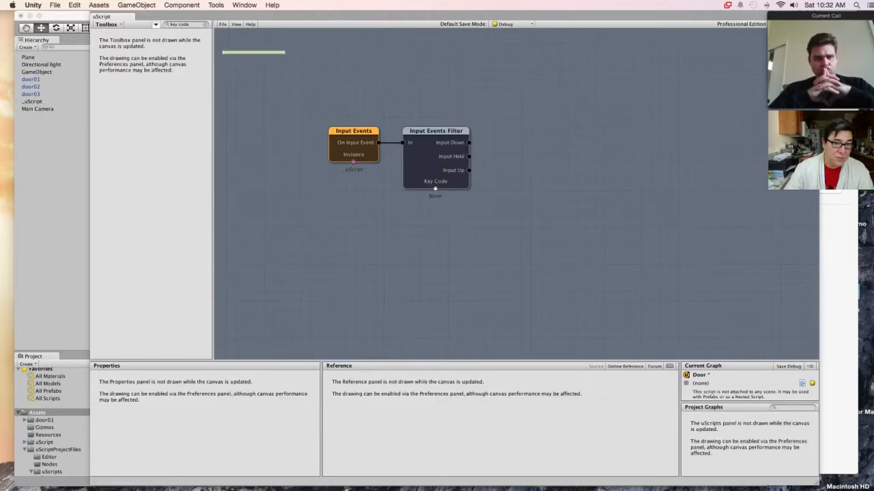
pyautogui.moveTo(213, 194); pyautogui.dragTo(357, 194)
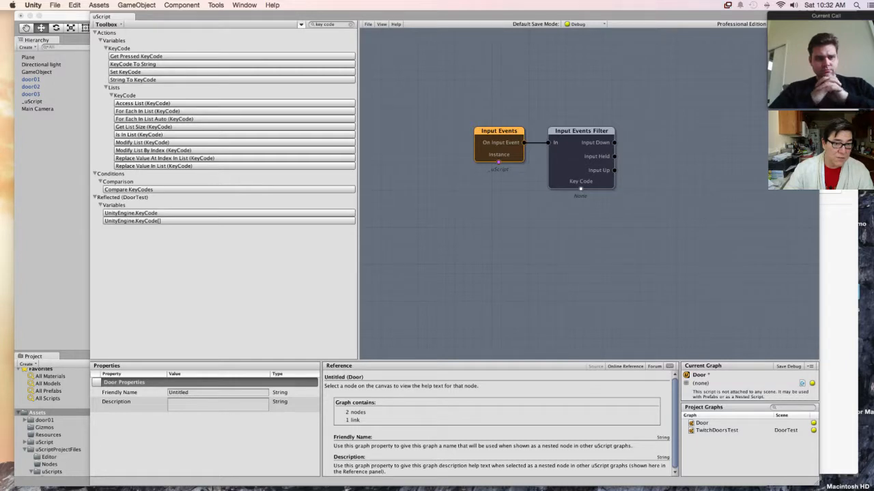
pyautogui.click(109, 40)
pyautogui.click(109, 49)
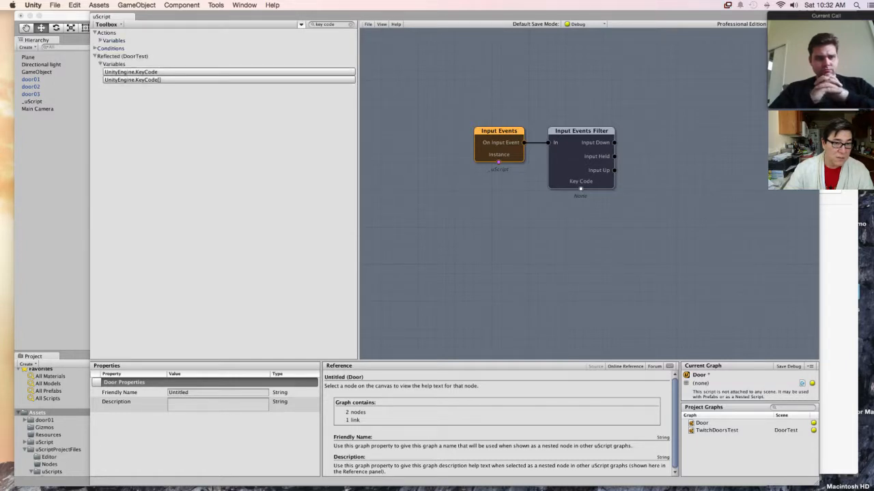
pyautogui.click(97, 32)
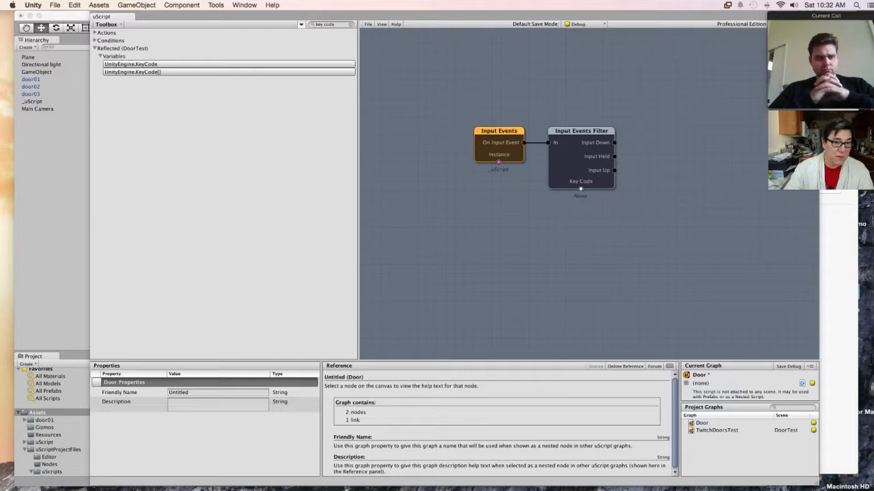
pyautogui.click(96, 40)
pyautogui.click(97, 40)
pyautogui.click(97, 40)
pyautogui.click(97, 40)
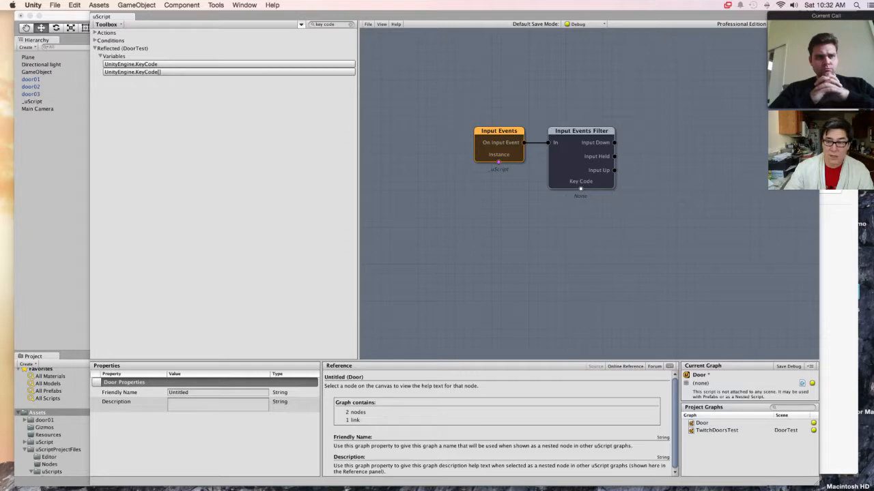
# Step: Add a UnityEngine.KeyCode variable below the Input Events Filter node and link it to the Key Code socket
pyautogui.click(131, 64)
pyautogui.moveTo(605, 209); pyautogui.dragTo(553, 221)
pyautogui.moveTo(580, 189); pyautogui.dragTo(572, 222)
# Step: Name the KeyCode variable "Door Pressed" and try "Mouse Click" as its value
pyautogui.click(218, 393)
pyautogui.write('Door Pressed')
pyautogui.press('Tab')
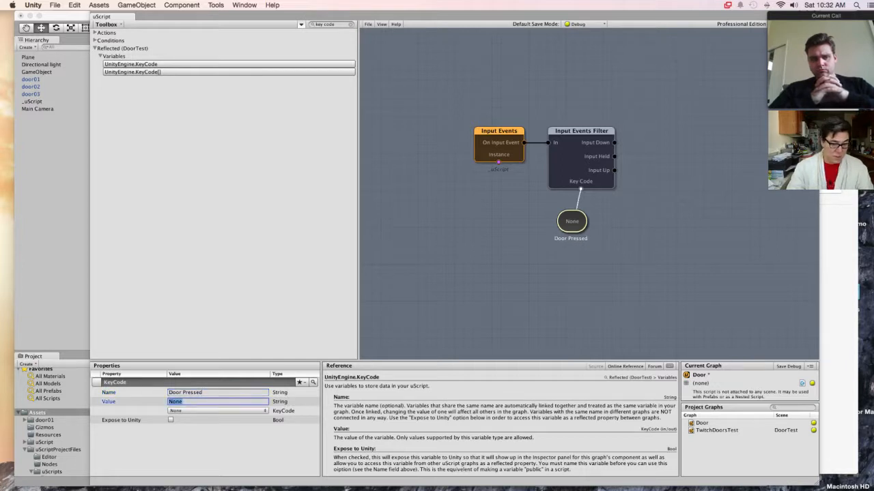
pyautogui.write('Mouse')
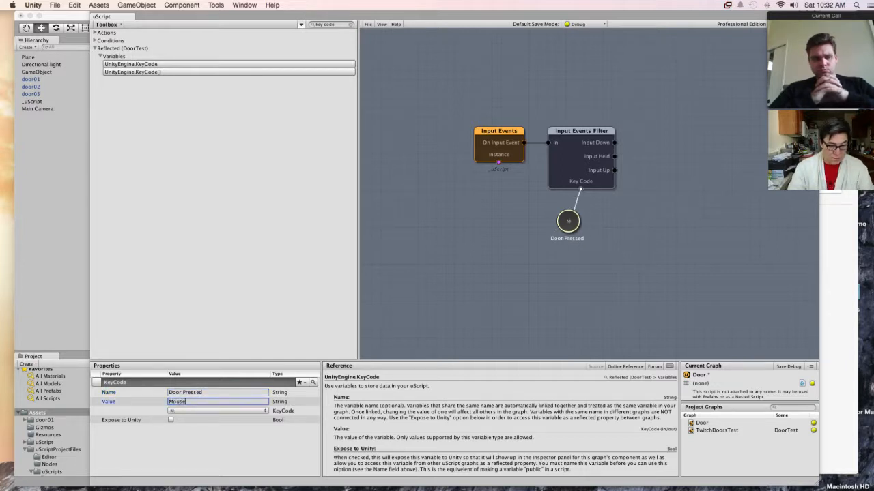
pyautogui.write(' Click')
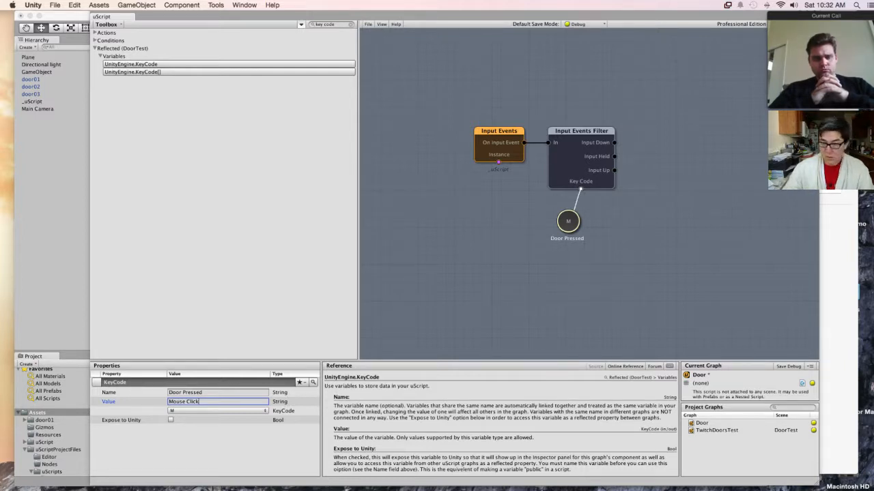
# Step: Rename the KeyCode variable to "Click Key" and set its value to Mouse 0
pyautogui.moveTo(204, 392); pyautogui.dragTo(168, 393)
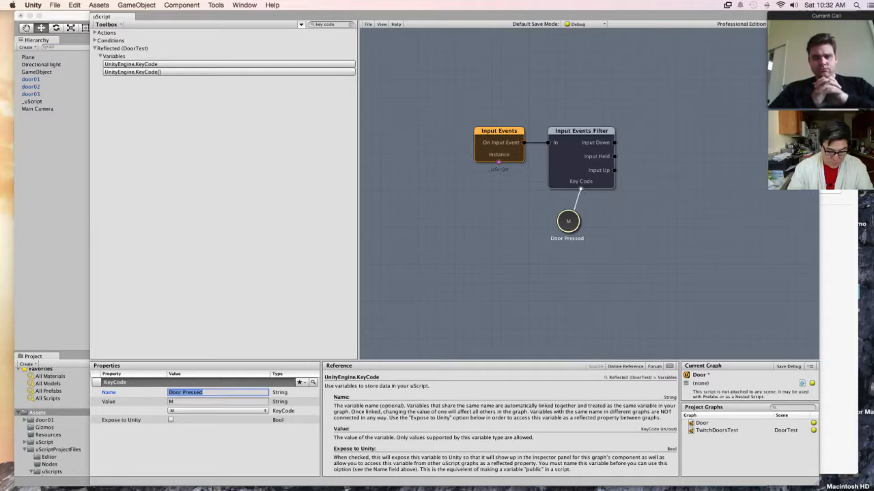
pyautogui.write('Click Key')
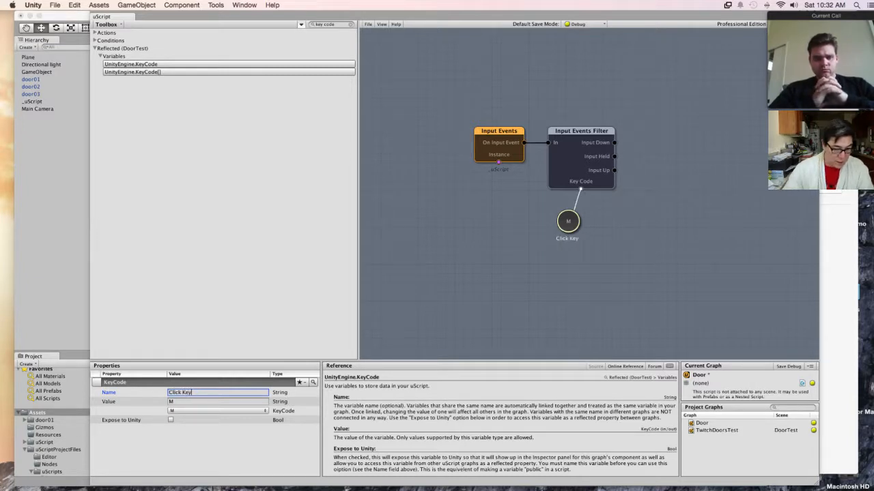
pyautogui.press('Tab')
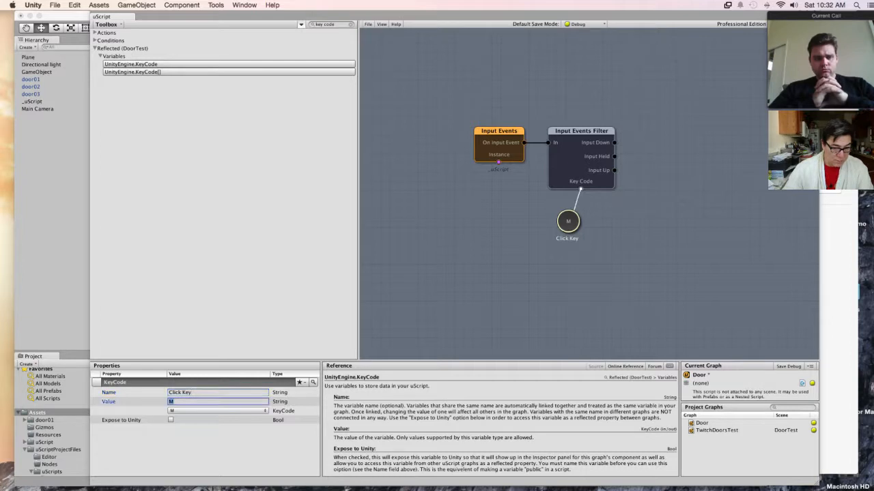
pyautogui.write('mouse')
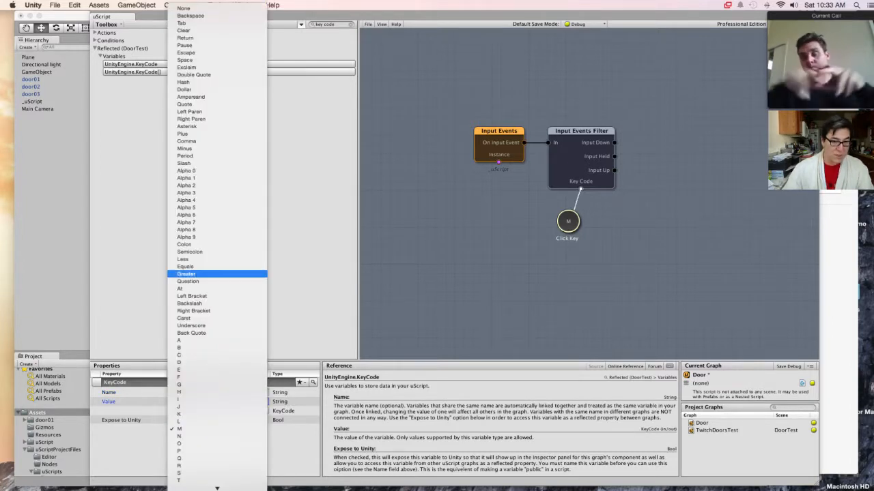
pyautogui.scroll(-15, 217, 274)
pyautogui.scroll(-20, 217, 273)
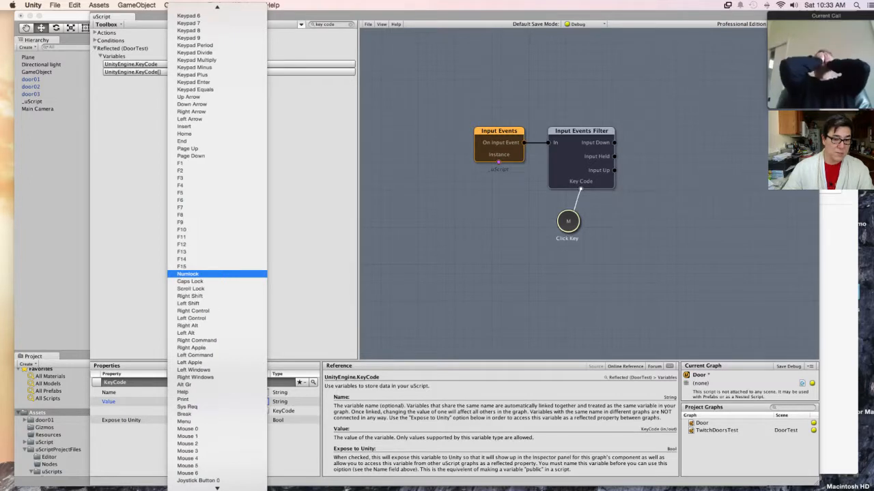
pyautogui.scroll(10, 217, 274)
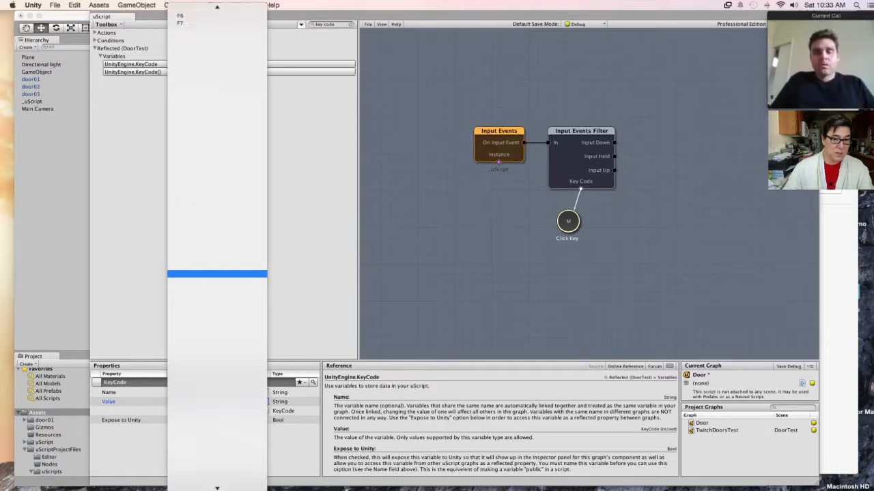
pyautogui.click(205, 326)
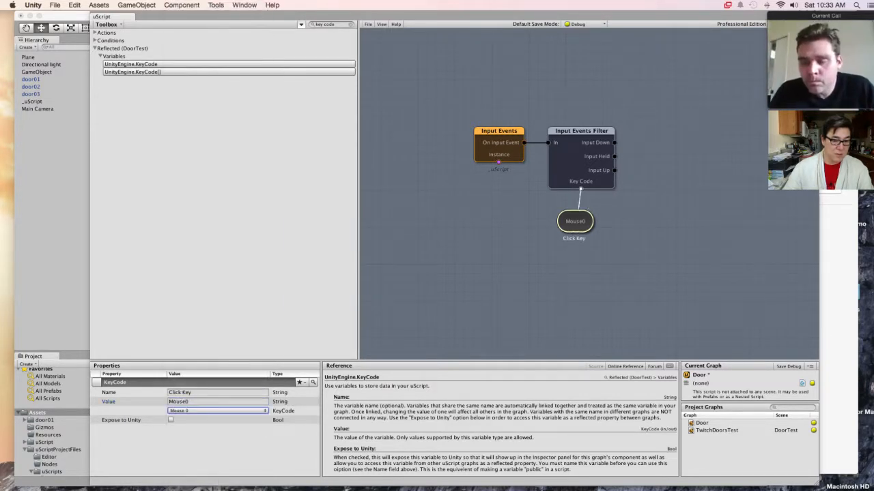
# Step: Narrow the toolbox back to give the canvas more room, and save the Door graph
pyautogui.press('Escape')
pyautogui.moveTo(358, 204); pyautogui.dragTo(207, 204)
pyautogui.click(217, 24)
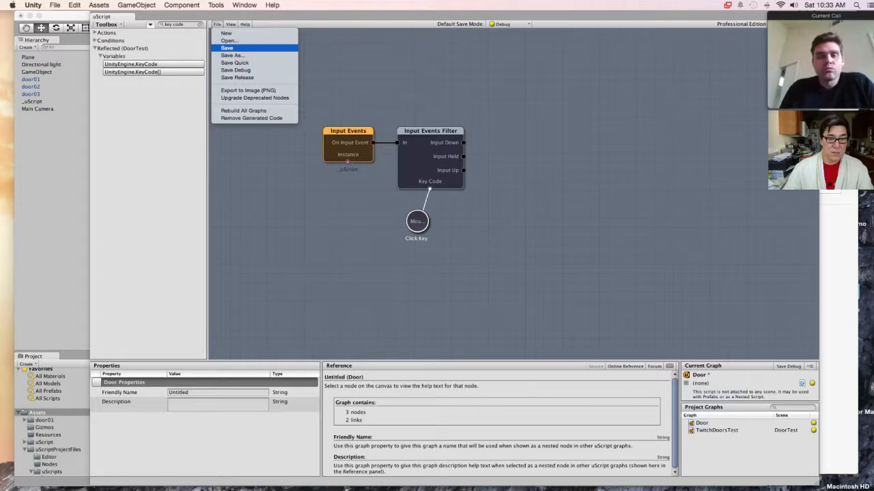
pyautogui.click(226, 47)
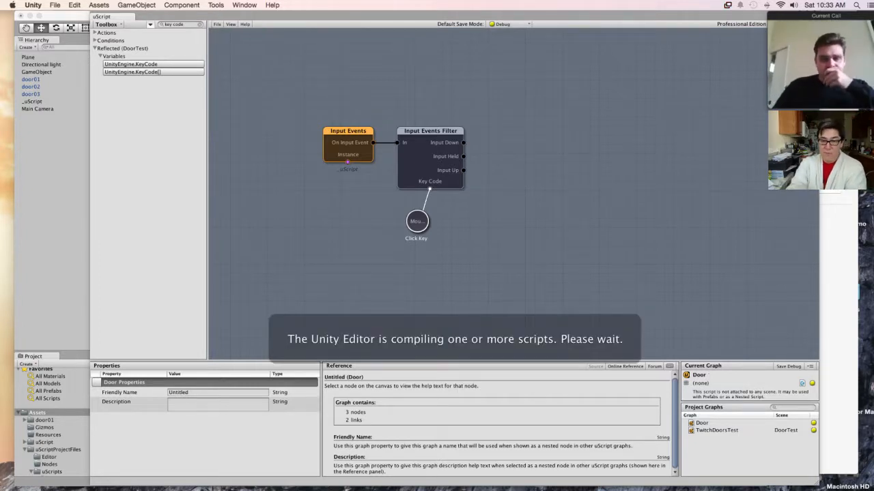
# Step: Add a Raycast From Mouse Cursor node beside the Input Events Filter and link the filter's Input Down output to its In socket
pyautogui.click(417, 221)
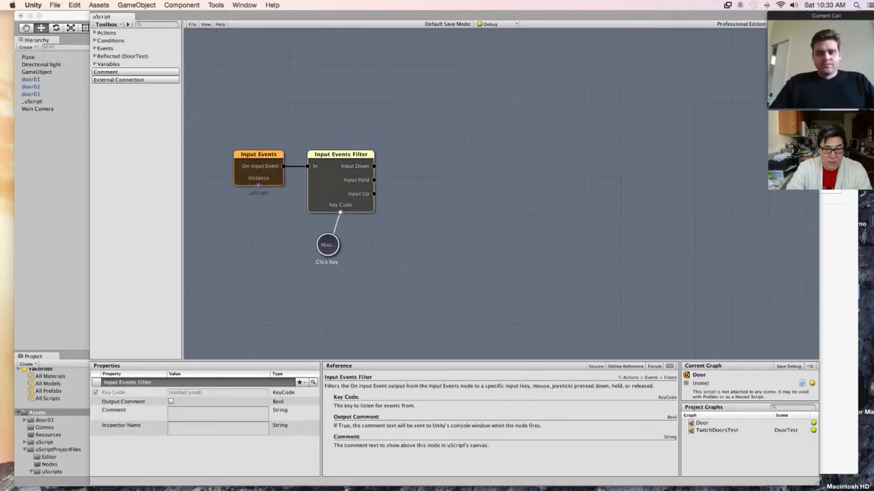
pyautogui.rightClick(450, 148)
pyautogui.moveTo(471, 153)
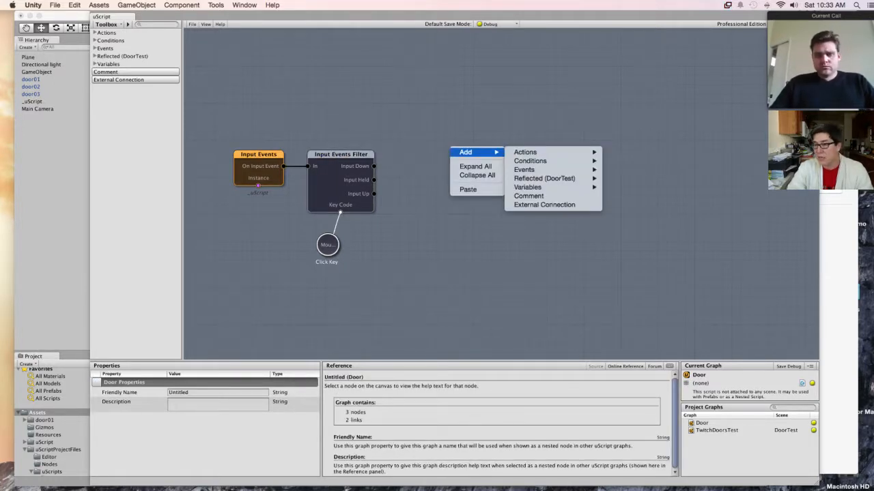
pyautogui.moveTo(546, 153)
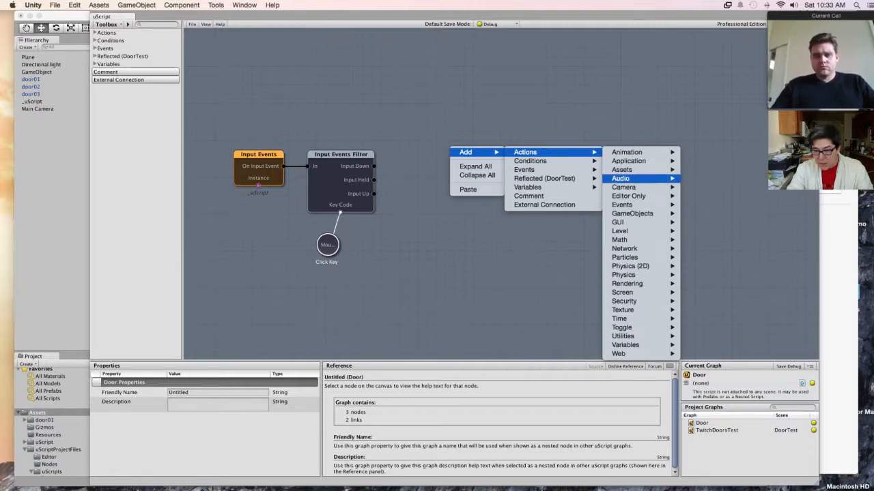
pyautogui.moveTo(635, 248)
pyautogui.moveTo(623, 275)
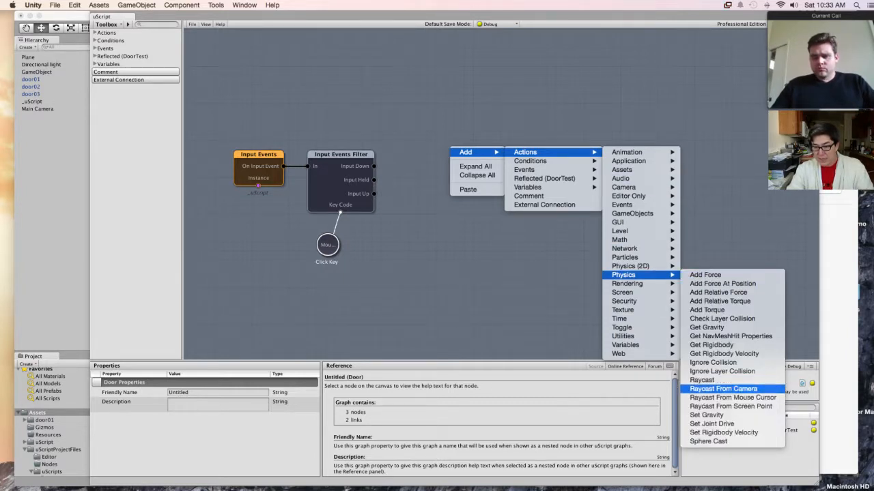
pyautogui.click(732, 397)
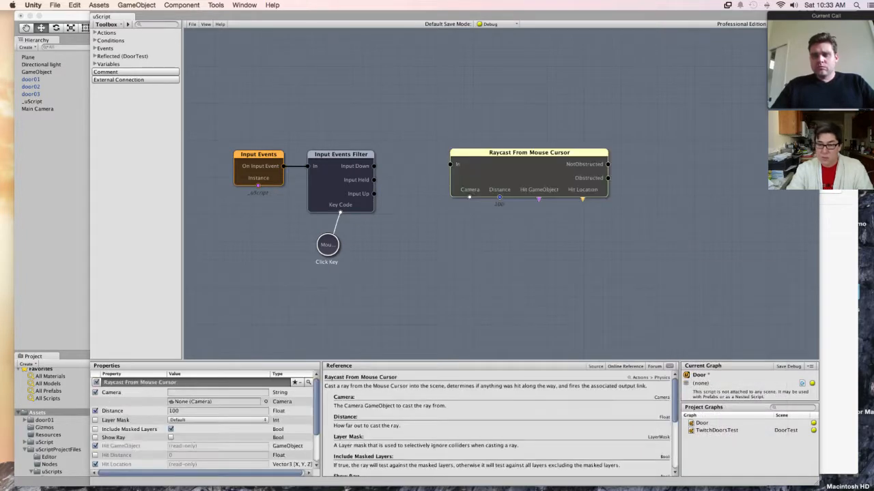
pyautogui.moveTo(524, 154); pyautogui.dragTo(506, 154)
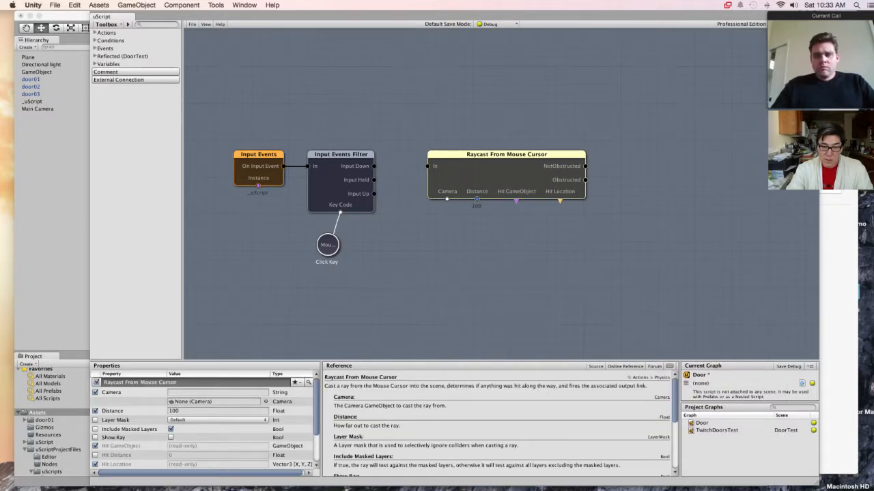
pyautogui.moveTo(374, 166); pyautogui.dragTo(427, 166)
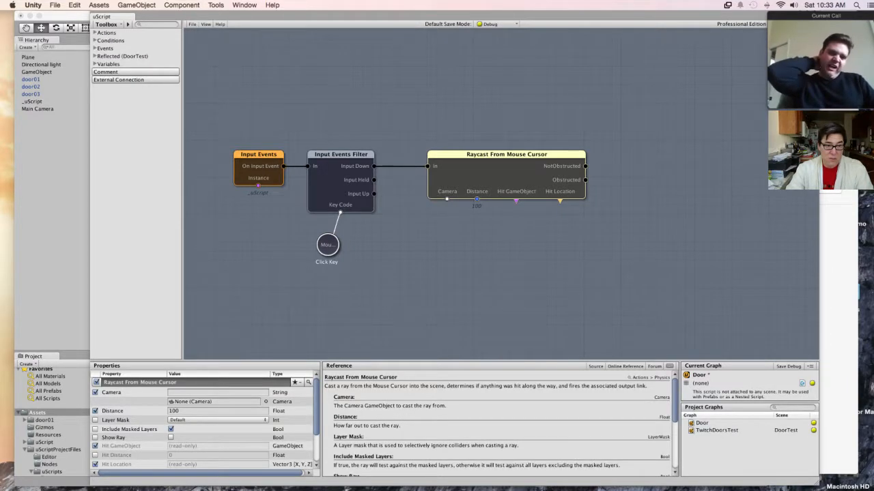
# Step: Bring the scene's Main Camera into the graph as a variable and link it to the raycast node's Camera socket
pyautogui.moveTo(37, 109); pyautogui.dragTo(443, 226)
pyautogui.click(790, 260)
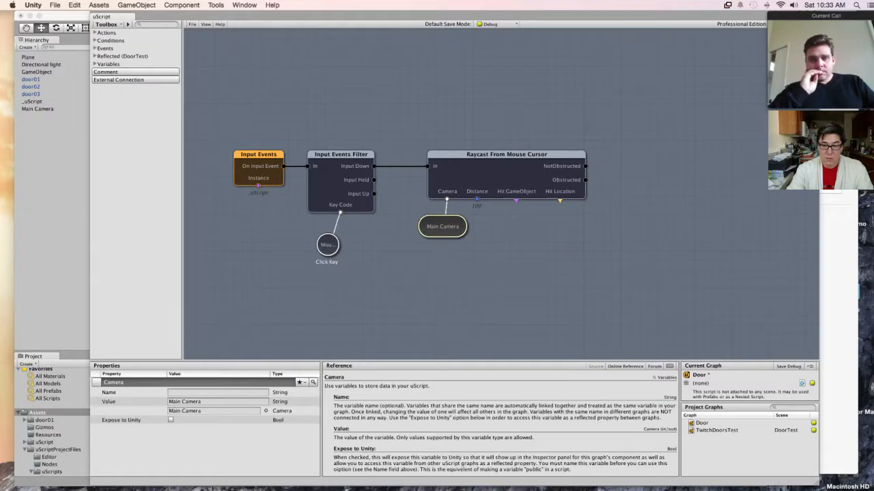
pyautogui.click(506, 154)
# Step: Add an empty GameObject variable below the raycast node and link it to the Hit GameObject socket
pyautogui.rightClick(517, 242)
pyautogui.moveTo(544, 248)
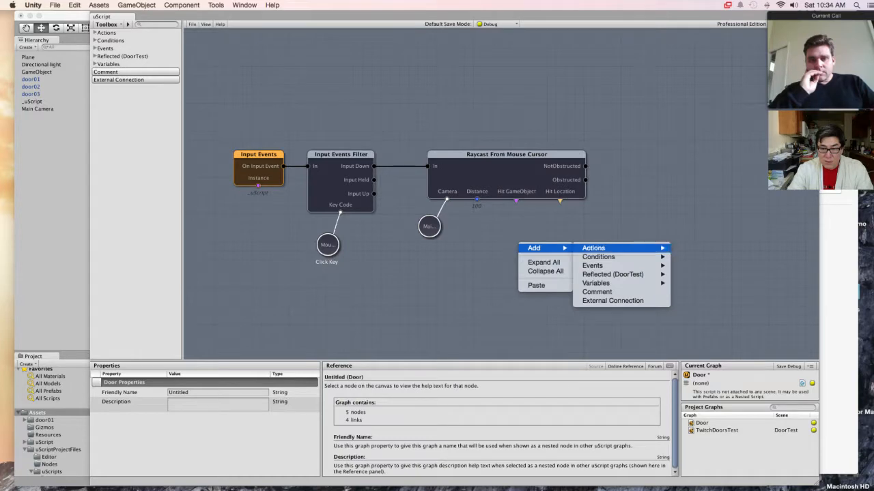
pyautogui.moveTo(621, 283)
pyautogui.click(698, 335)
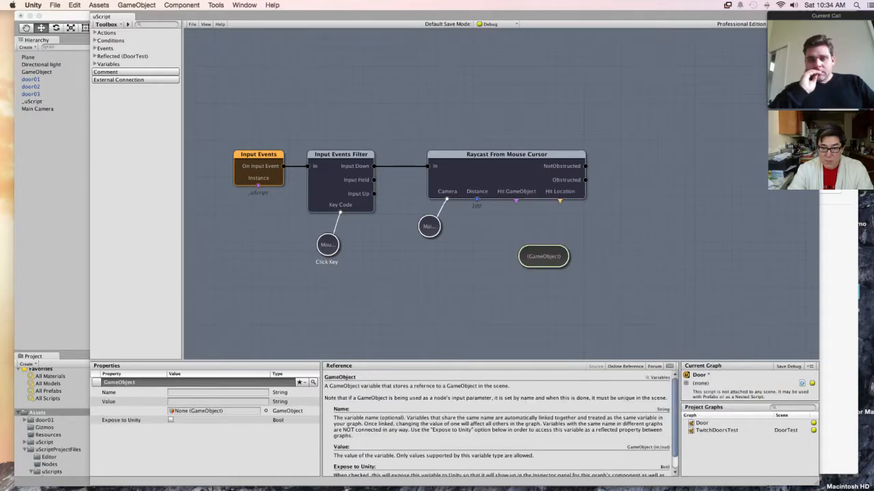
pyautogui.moveTo(516, 201); pyautogui.dragTo(531, 254)
# Step: Hide the unused Hit Location socket on the Raycast From Mouse Cursor node
pyautogui.click(505, 154)
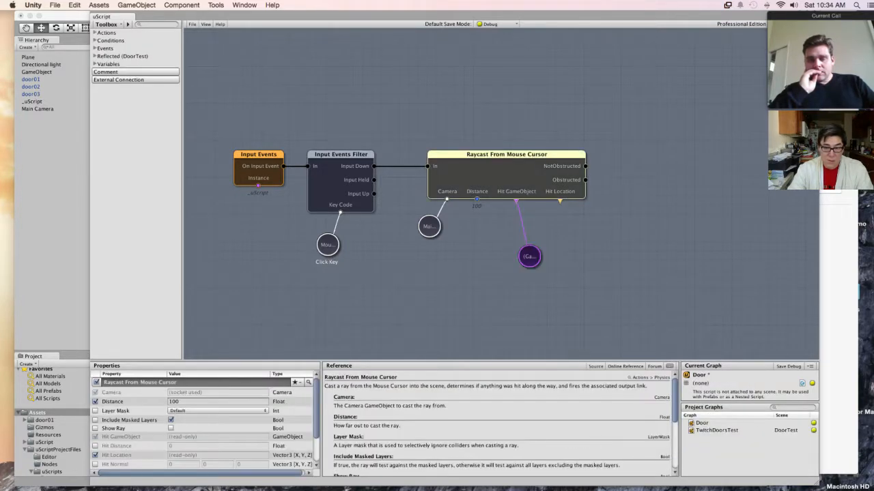
pyautogui.scroll(-3, 205, 420)
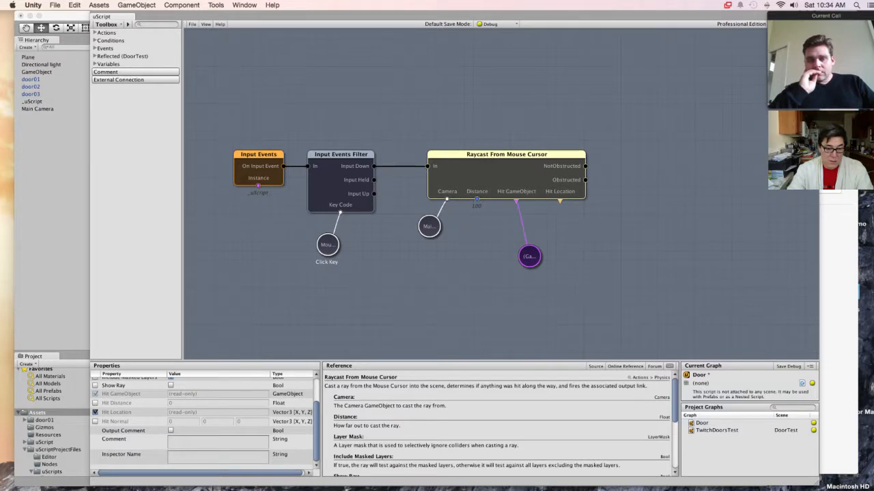
pyautogui.click(95, 412)
pyautogui.press('Escape')
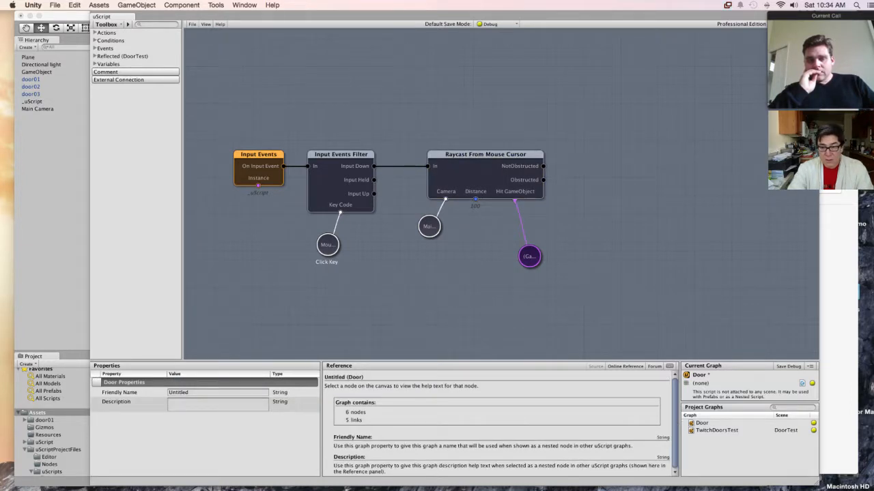
# Step: Add a Compare GameObjects node beside the raycast node and link the Obstructed output to its In socket
pyautogui.rightClick(596, 180)
pyautogui.moveTo(617, 182)
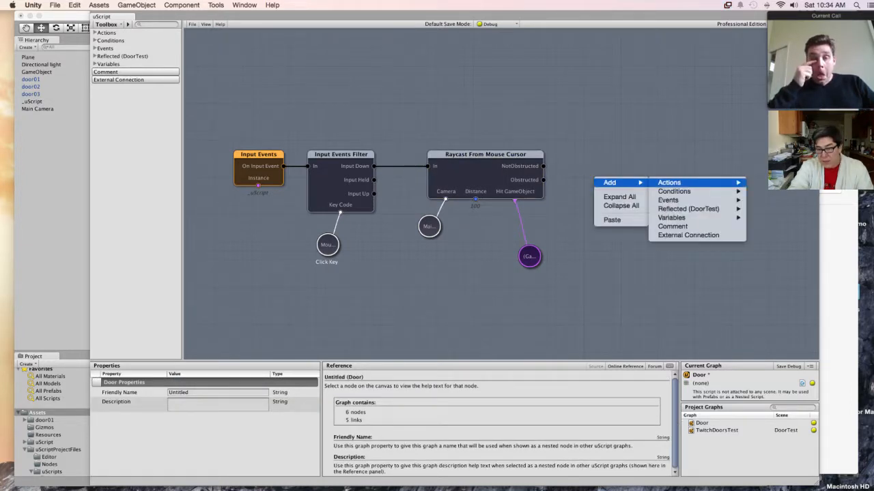
pyautogui.moveTo(688, 192)
pyautogui.moveTo(773, 191)
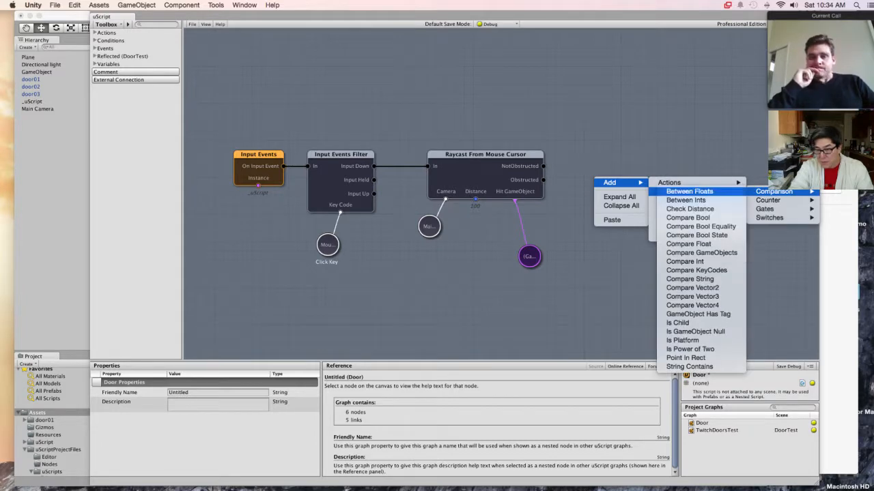
pyautogui.click(701, 252)
pyautogui.moveTo(634, 184); pyautogui.dragTo(634, 155)
pyautogui.moveTo(543, 180); pyautogui.dragTo(593, 166)
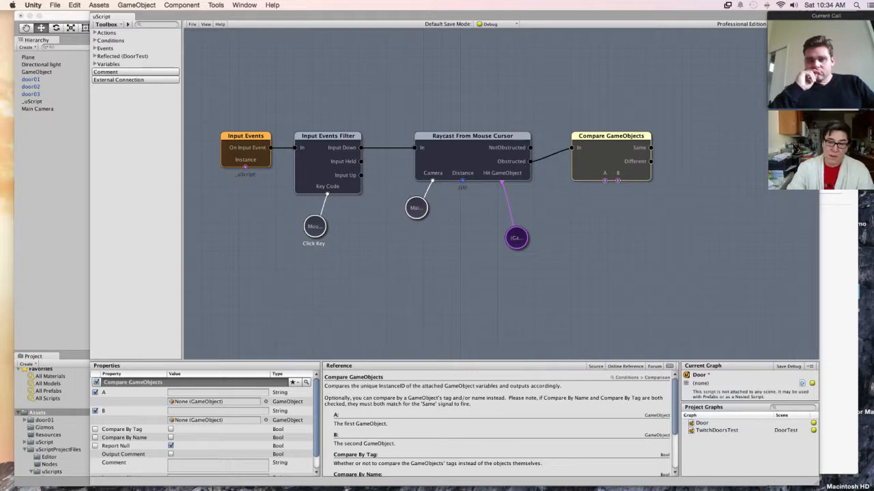
# Step: Link the A socket of Compare GameObjects to the variable that stores the raycast's hit GameObject
pyautogui.rightClick(600, 227)
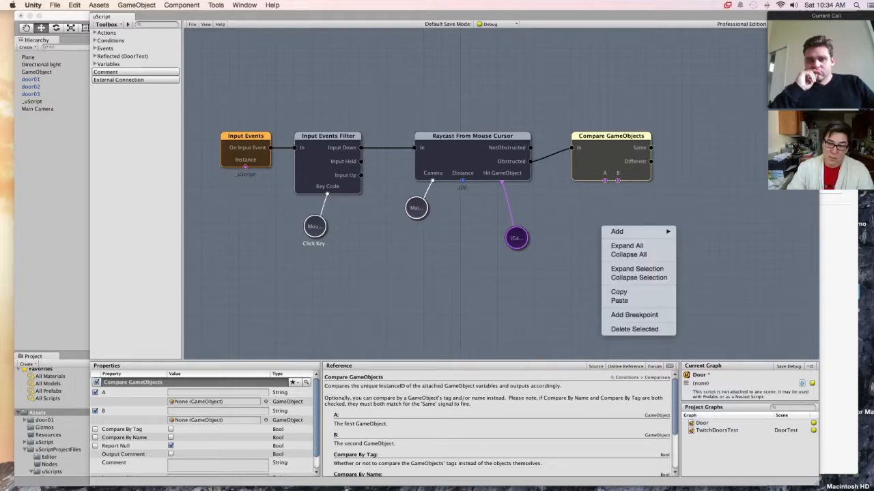
pyautogui.press('Escape')
pyautogui.moveTo(604, 181); pyautogui.dragTo(520, 236)
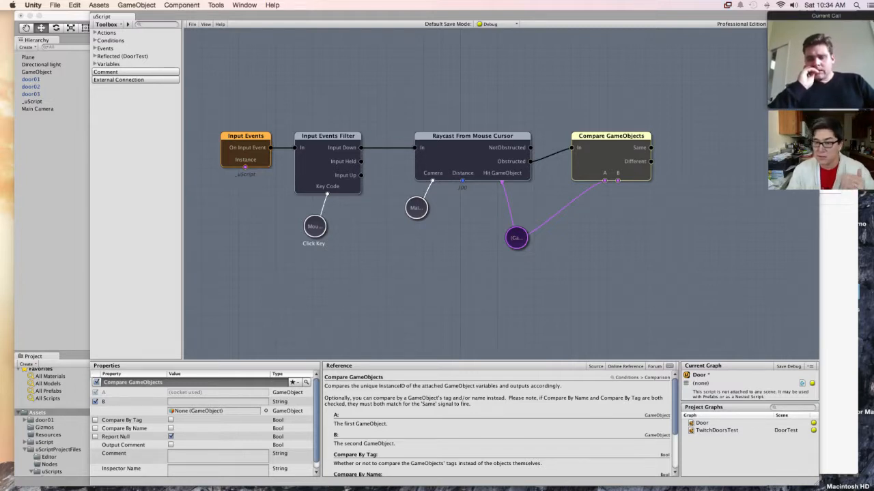
# Step: Add an Owner GameObject variable and link it to the B socket of Compare GameObjects
pyautogui.rightClick(652, 232)
pyautogui.moveTo(667, 236)
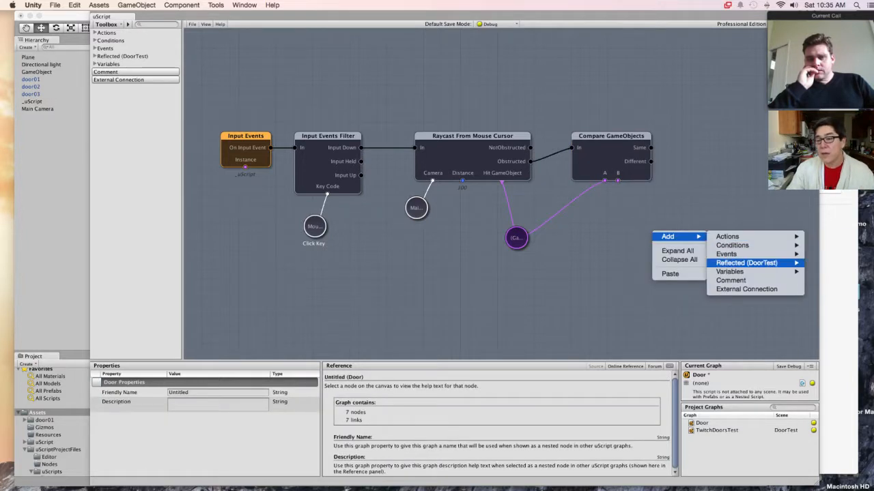
pyautogui.moveTo(729, 272)
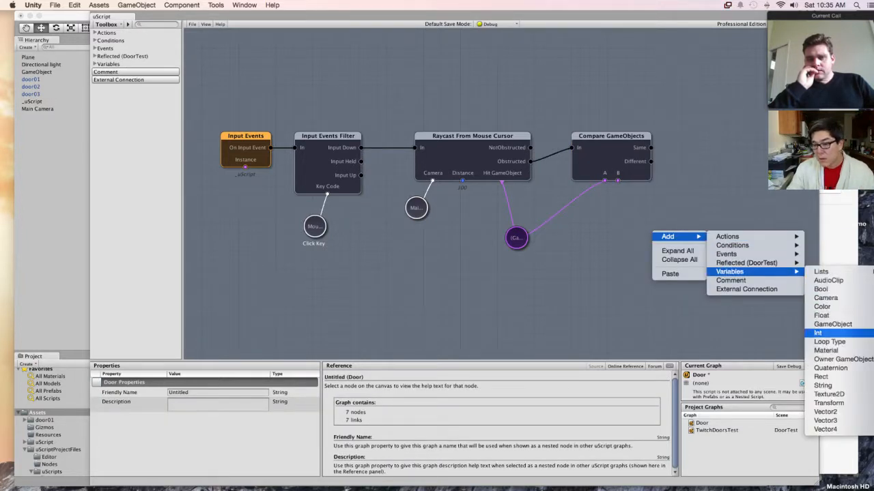
pyautogui.click(843, 359)
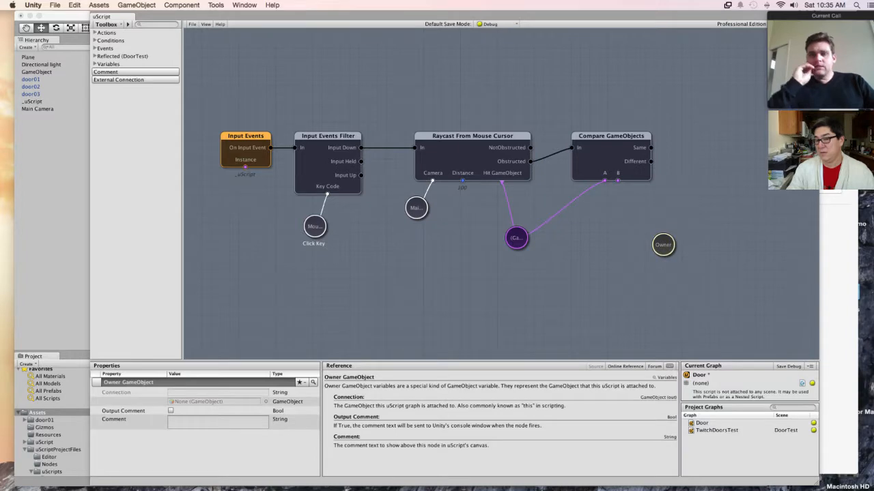
pyautogui.moveTo(662, 244); pyautogui.dragTo(618, 195)
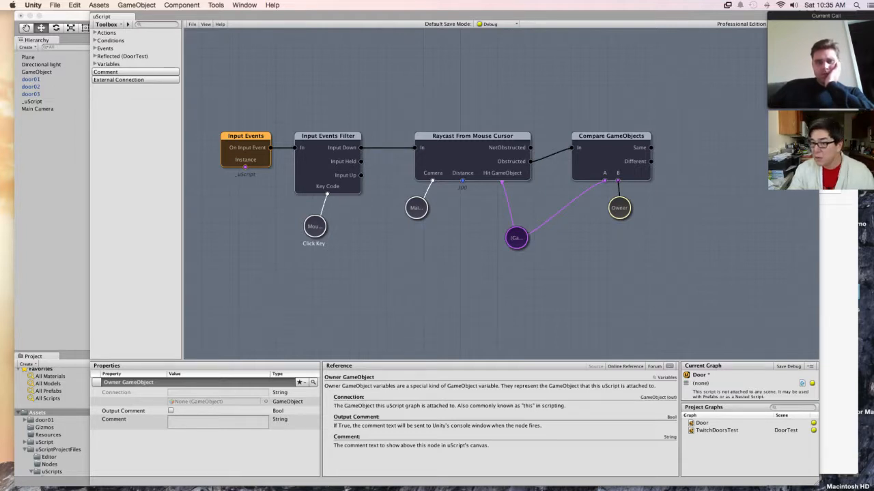
# Step: Add a GameObject movement Rotate node beside the Compare GameObjects node
pyautogui.moveTo(501, 193); pyautogui.dragTo(402, 199, button='middle')
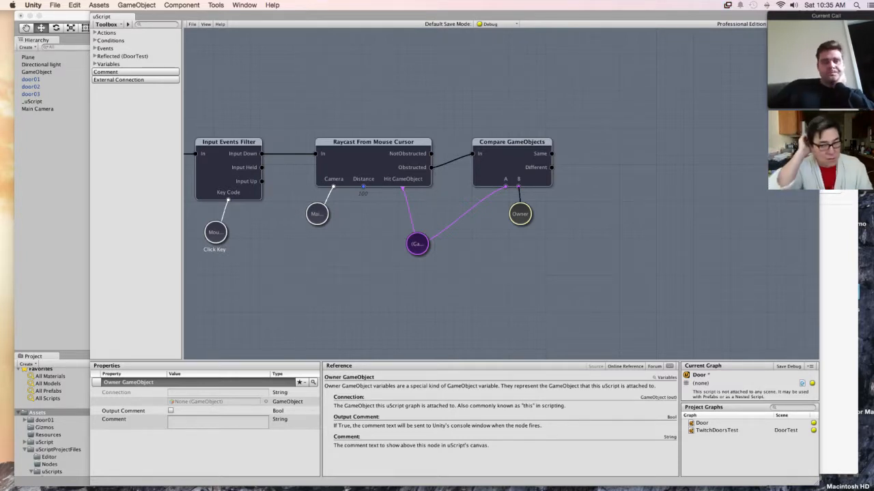
pyautogui.rightClick(604, 140)
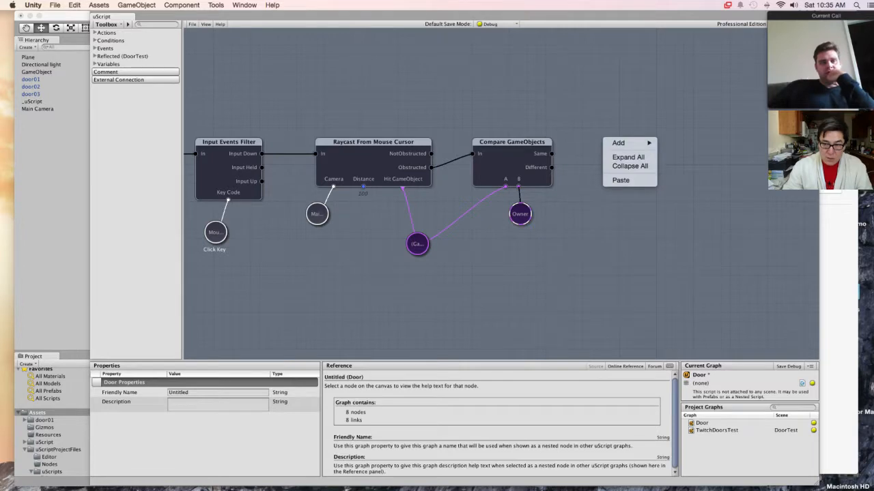
pyautogui.moveTo(618, 142)
pyautogui.moveTo(705, 143)
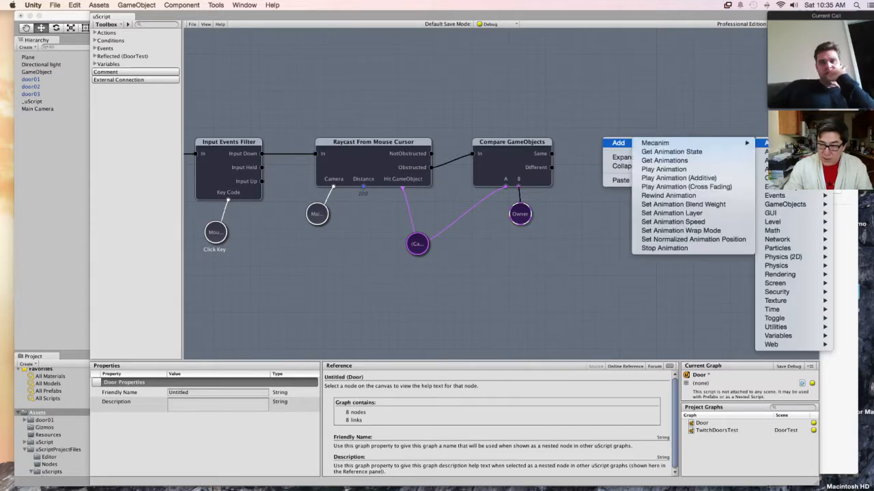
pyautogui.moveTo(785, 204)
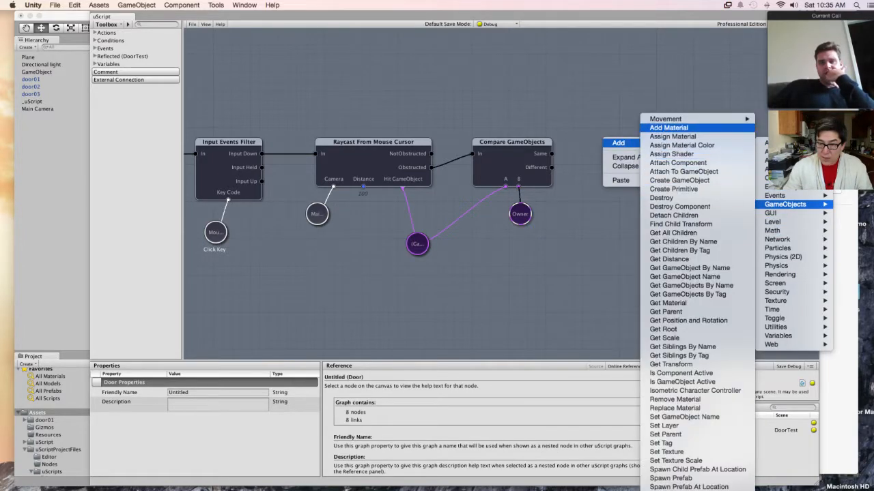
pyautogui.moveTo(666, 118)
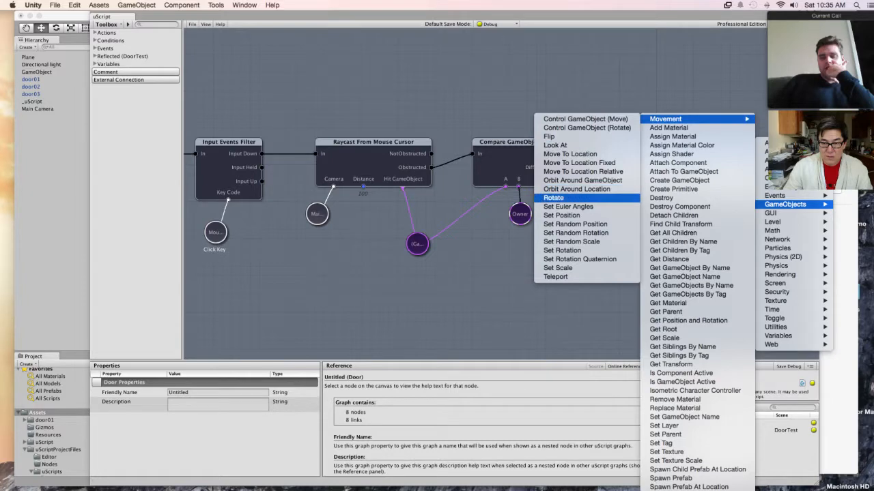
pyautogui.click(554, 197)
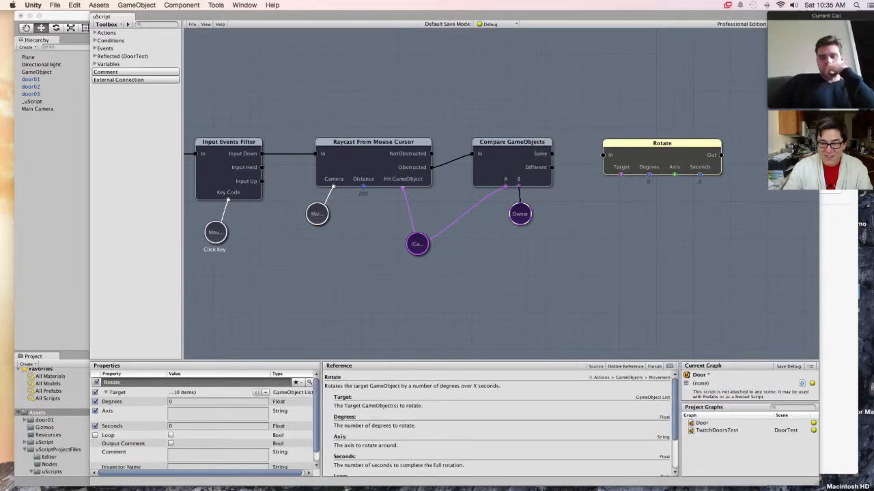
# Step: Link the comparison's Same output to Rotate's In socket, align the node, and link its Target socket to the Owner variable
pyautogui.moveTo(551, 154); pyautogui.dragTo(603, 155)
pyautogui.moveTo(634, 143); pyautogui.dragTo(633, 142)
pyautogui.moveTo(619, 173); pyautogui.dragTo(566, 223)
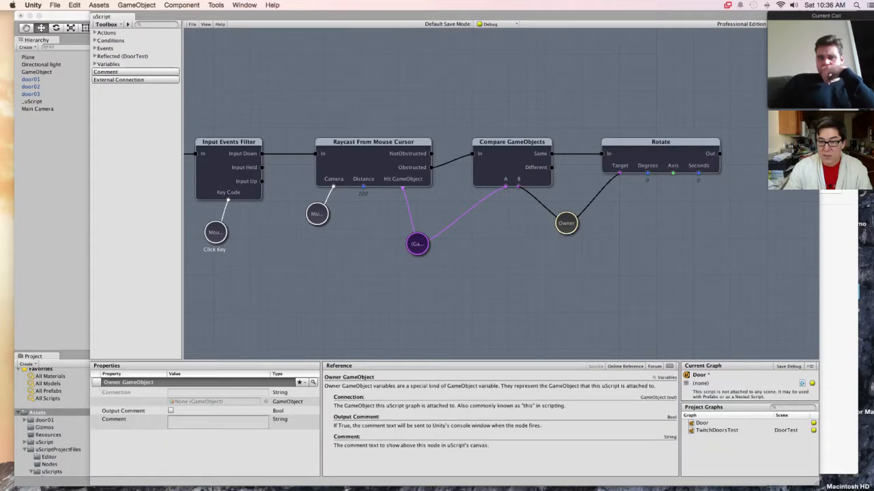
# Step: Open the Rotate node's Degrees value for editing
pyautogui.click(659, 142)
pyautogui.press('Escape')
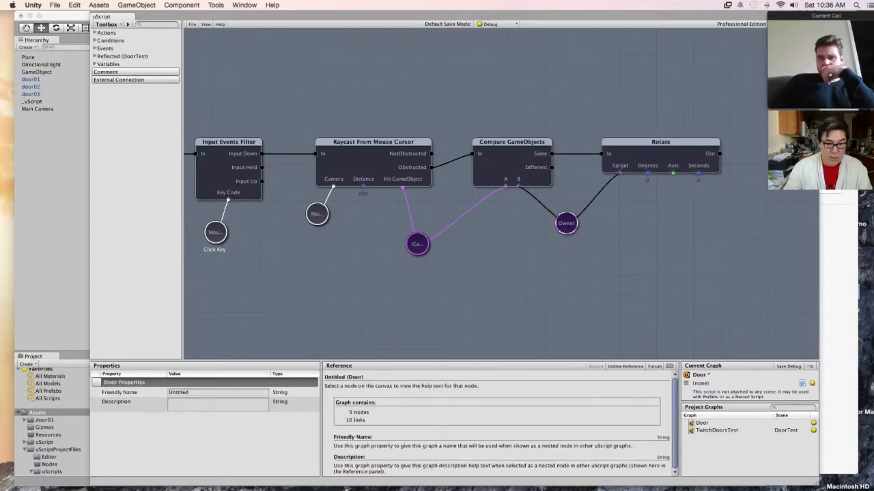
pyautogui.click(659, 142)
pyautogui.click(217, 402)
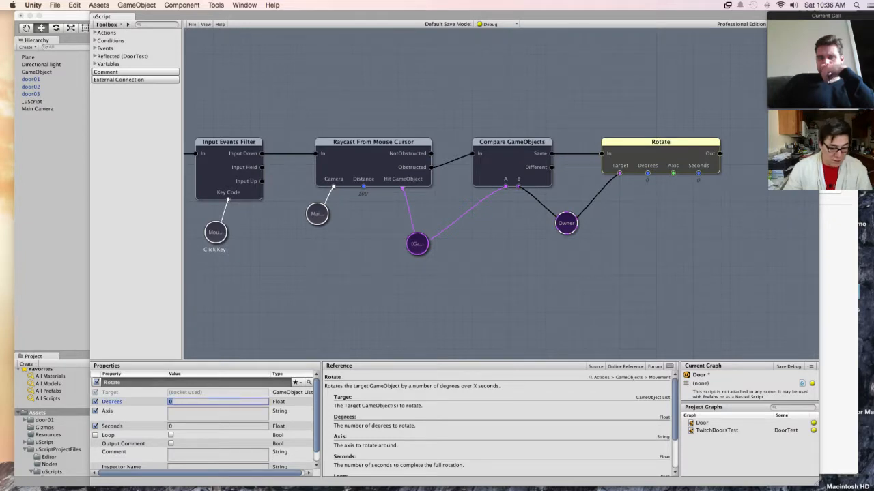
# Step: Configure the Rotate node with Degrees 70, Axis y and Seconds 0.25
pyautogui.write('45')
pyautogui.press('BackSpace')
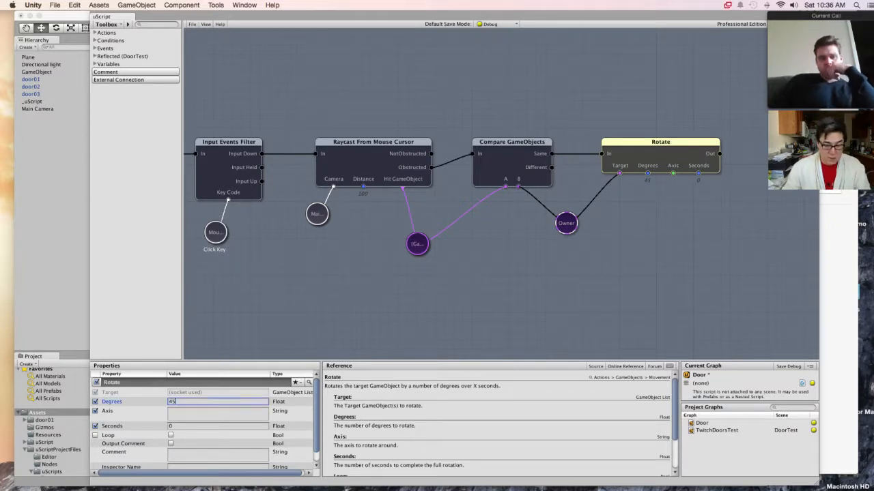
pyautogui.write('70')
pyautogui.click(171, 413)
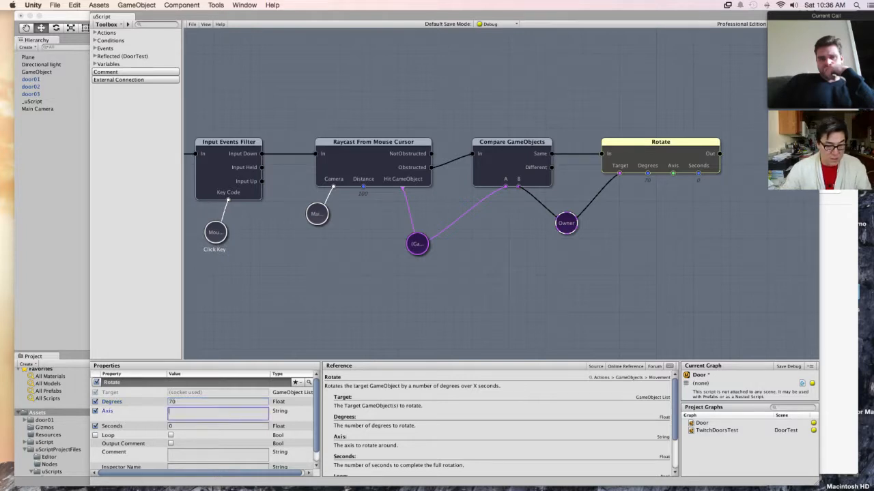
pyautogui.write('y')
pyautogui.click(171, 426)
pyautogui.write('.25')
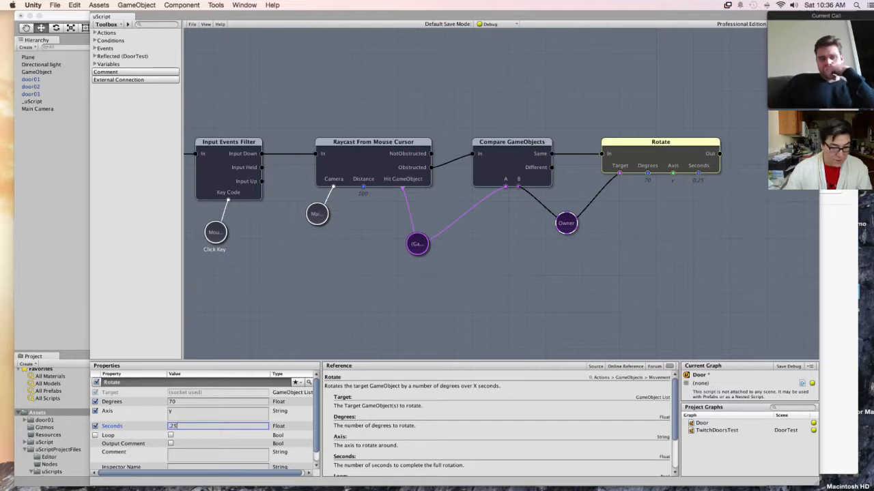
pyautogui.scroll(-1, 205, 423)
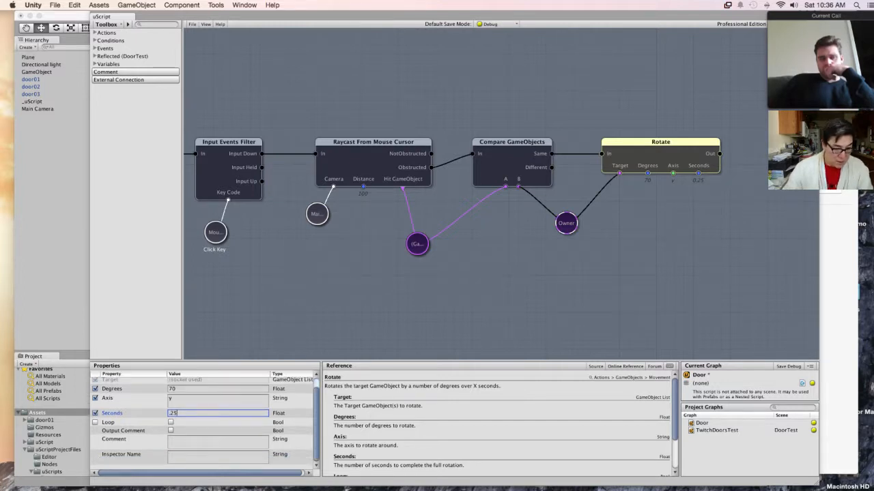
pyautogui.click(660, 226)
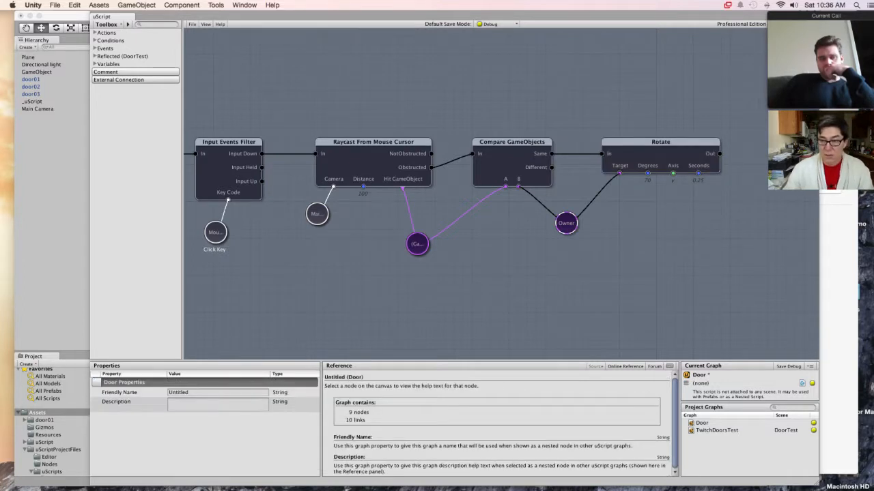
# Step: Check the Rotate node's properties and save the Door graph
pyautogui.click(660, 142)
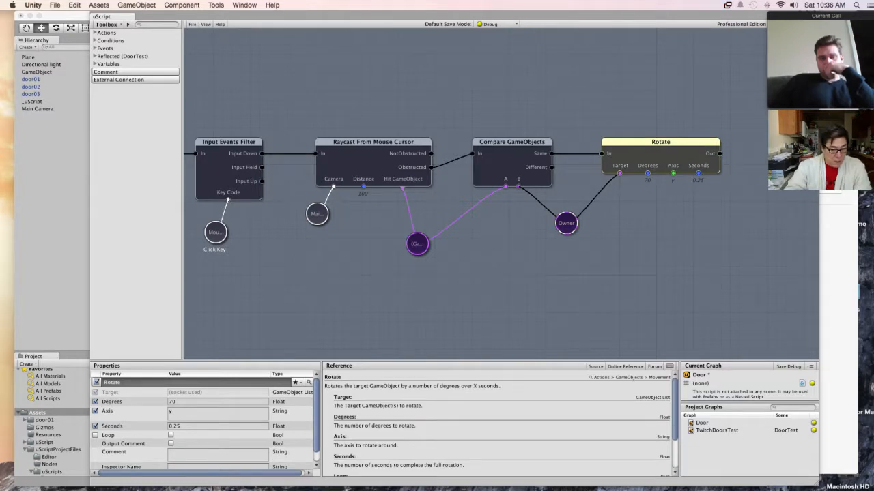
pyautogui.scroll(-1, 205, 423)
pyautogui.scroll(1, 205, 423)
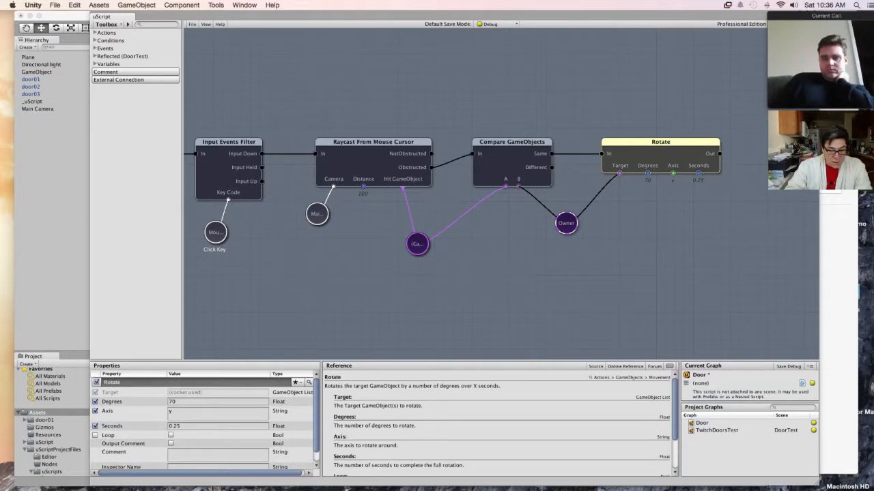
pyautogui.press('Escape')
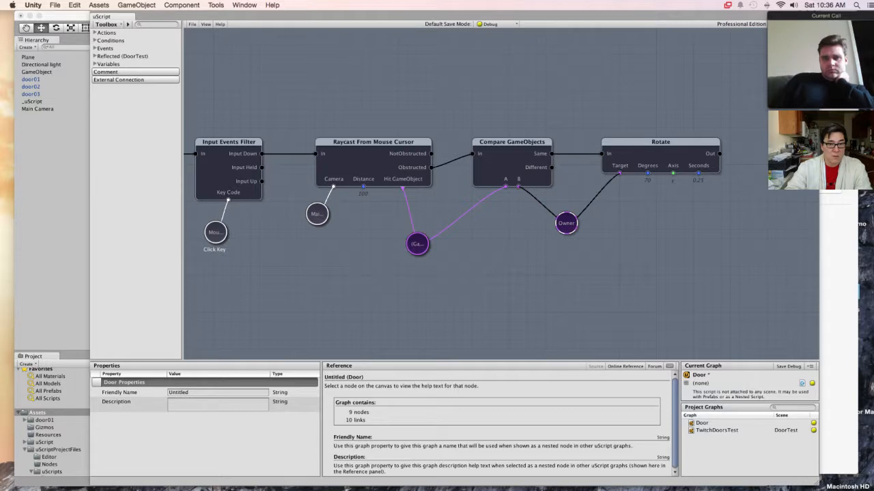
pyautogui.click(192, 24)
pyautogui.click(205, 48)
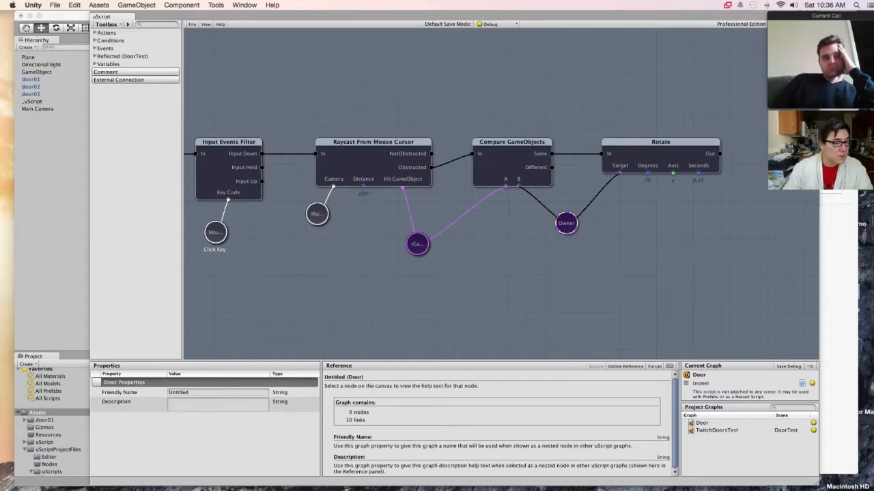
# Step: Play-test the DoorTest scene by opening the cyan, red and green doors, and stop the playback
pyautogui.press('super+grave')
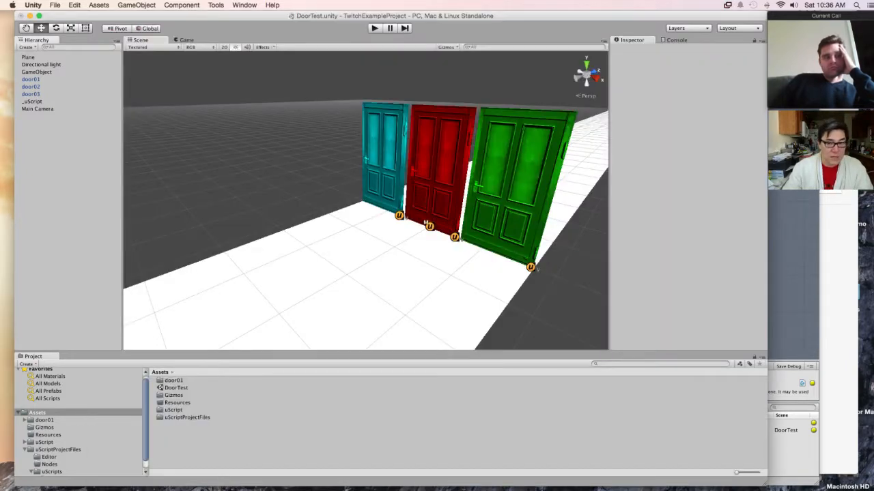
pyautogui.click(384, 157)
pyautogui.press('super+p')
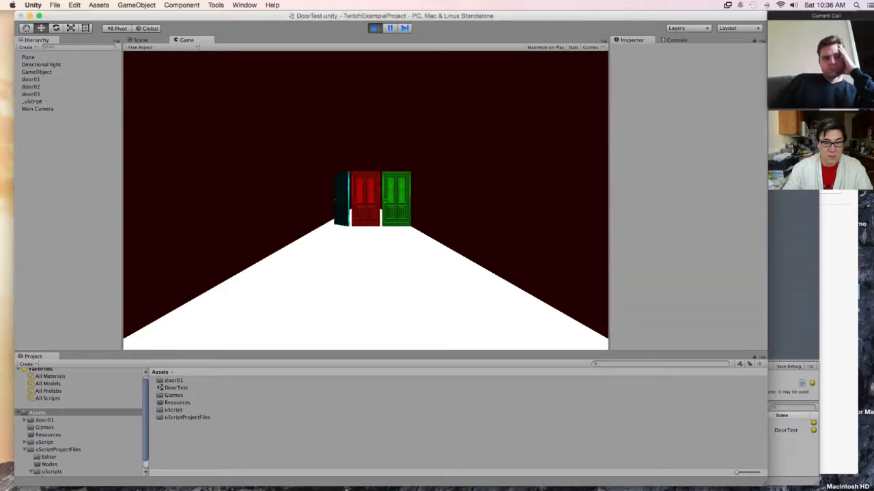
pyautogui.click(365, 198)
pyautogui.click(396, 199)
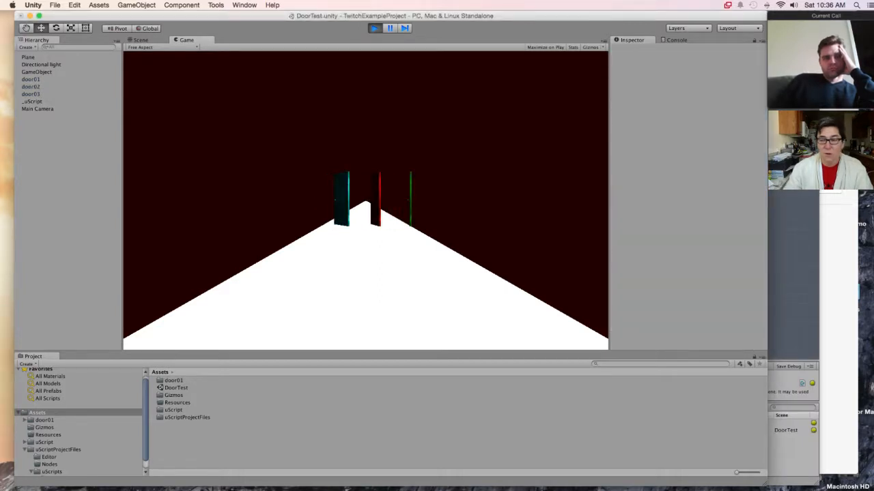
pyautogui.click(792, 287)
pyautogui.click(52, 204)
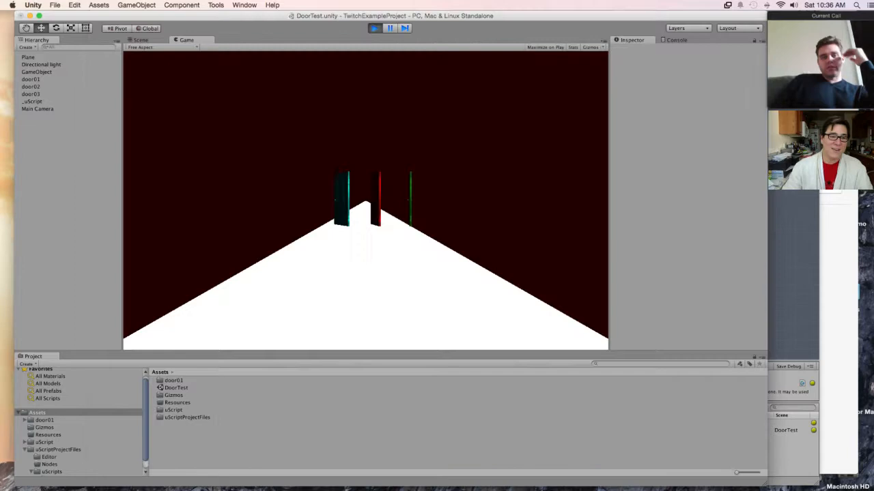
pyautogui.press('super+p')
# Step: Open the TwitchDoorsTest graph and delete the link between the Input Events and Input Events Filter nodes
pyautogui.click(792, 286)
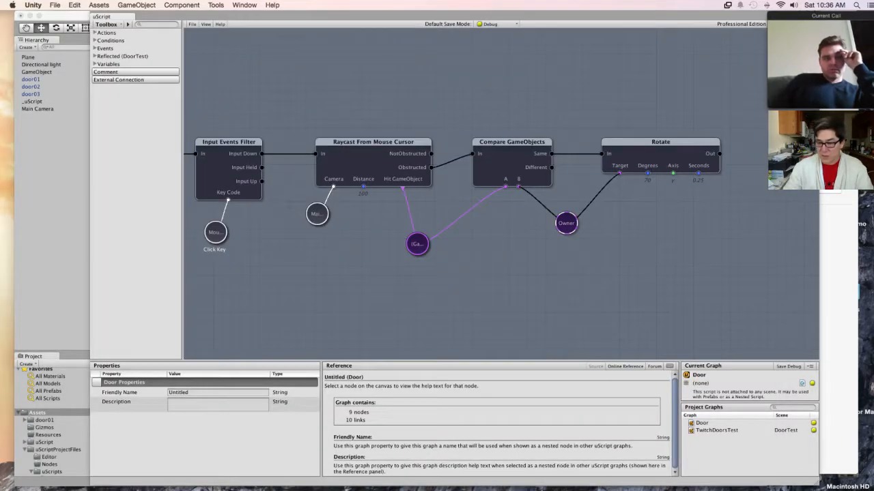
pyautogui.click(716, 430)
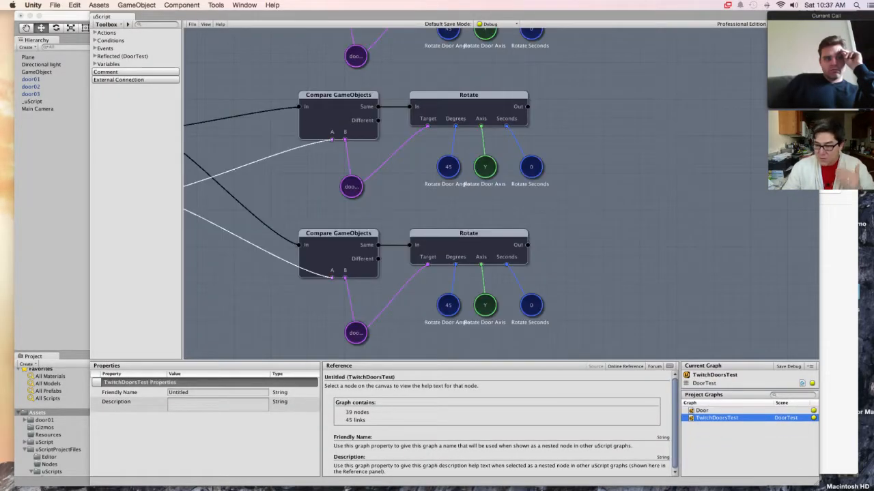
pyautogui.moveTo(410, 204); pyautogui.dragTo(577, 256, button='middle')
pyautogui.moveTo(338, 195); pyautogui.dragTo(568, 204, button='middle')
pyautogui.scroll(-3, 568, 205)
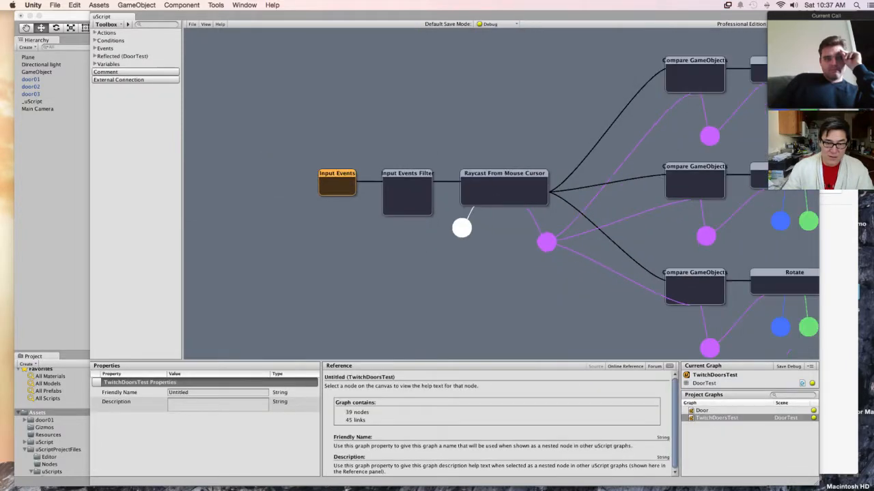
pyautogui.scroll(3, 363, 159)
pyautogui.moveTo(371, 159); pyautogui.dragTo(350, 158, button='middle')
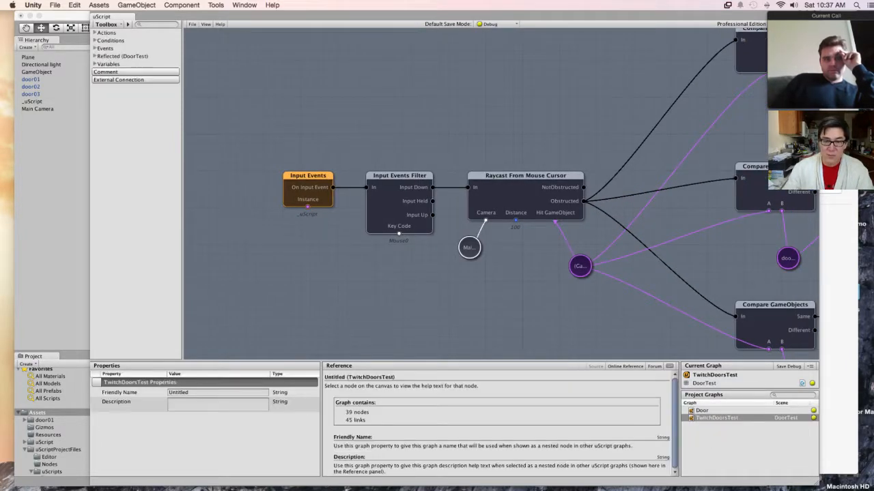
pyautogui.click(349, 187)
pyautogui.press('Delete')
pyautogui.rightClick(387, 260)
pyautogui.press('Escape')
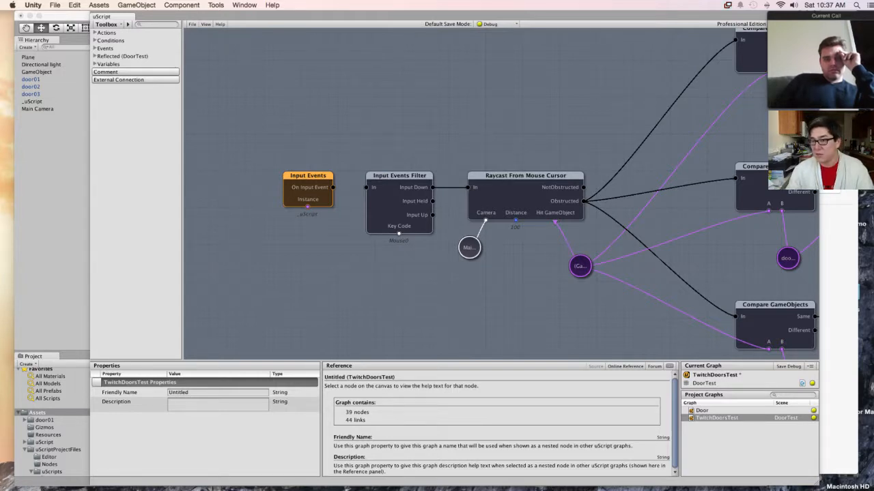
# Step: Save the TwitchDoorsTest graph and open the Door graph
pyautogui.moveTo(608, 195); pyautogui.dragTo(728, 221, button='middle')
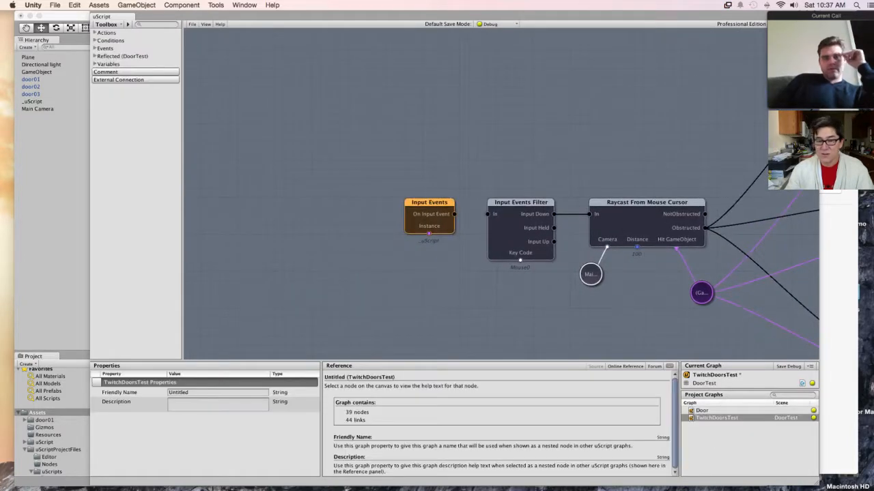
pyautogui.moveTo(465, 195); pyautogui.dragTo(485, 299)
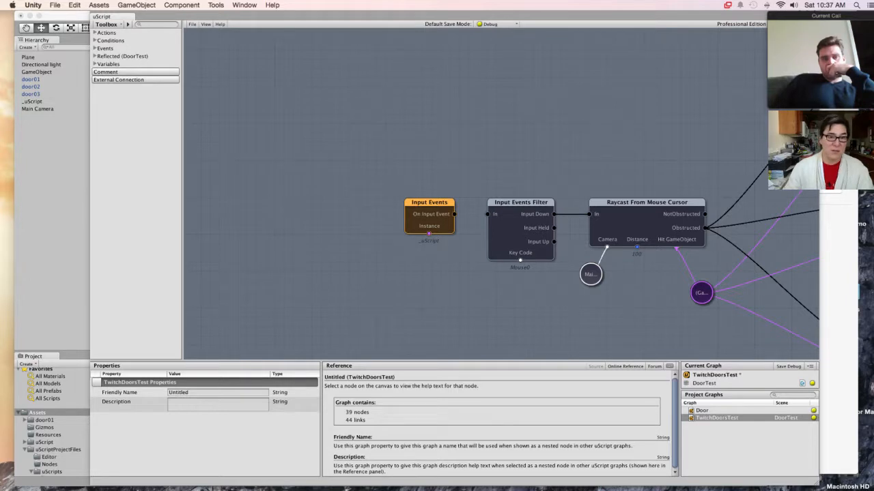
pyautogui.click(192, 24)
pyautogui.click(205, 48)
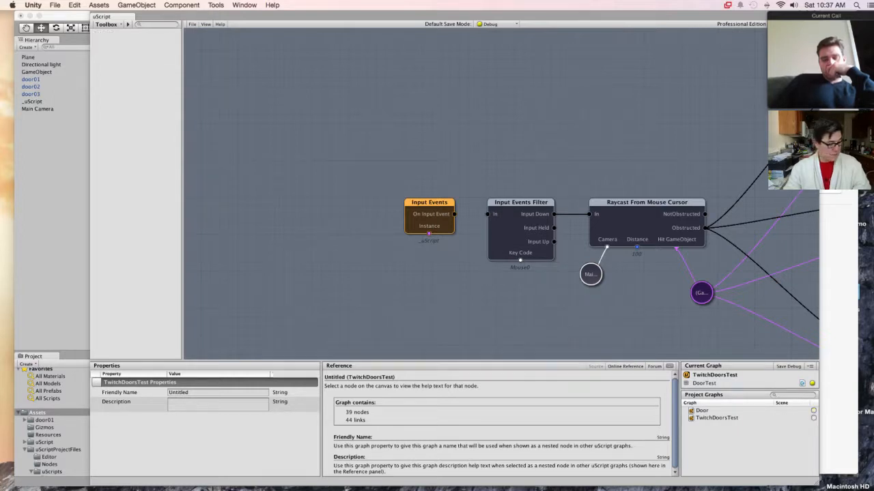
pyautogui.doubleClick(702, 411)
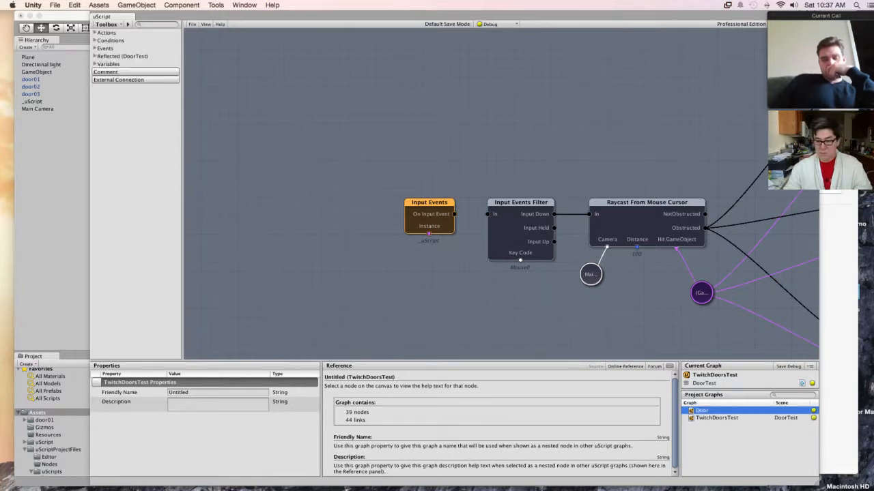
pyautogui.moveTo(437, 287); pyautogui.dragTo(557, 306, button='middle')
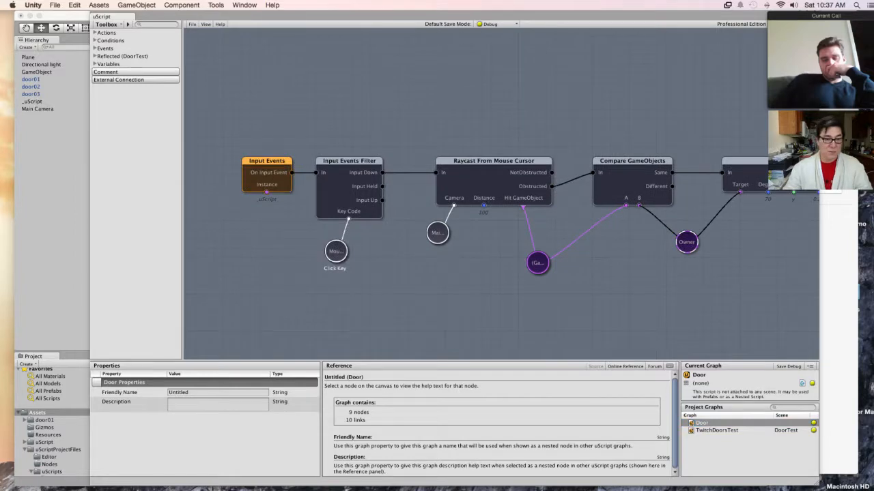
# Step: Attach the Door uScript graph to the door01 object in the DoorTest scene as a component
pyautogui.press('super+grave')
pyautogui.click(31, 79)
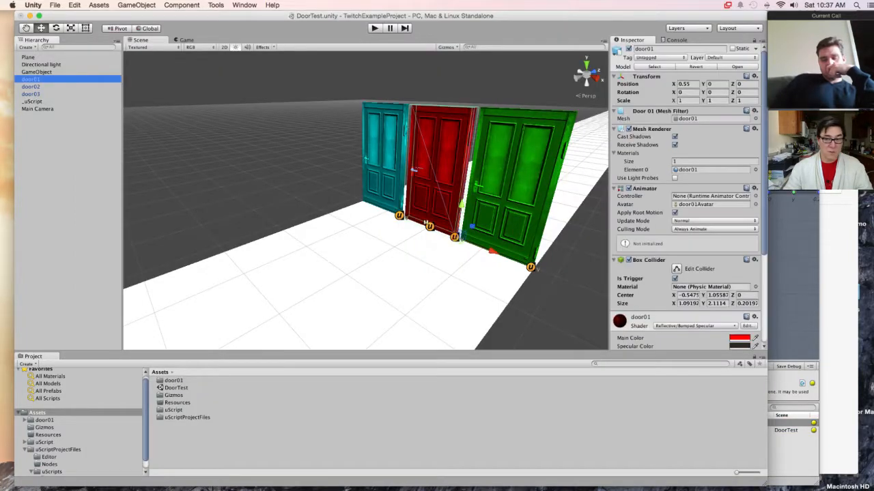
pyautogui.scroll(-5, 685, 197)
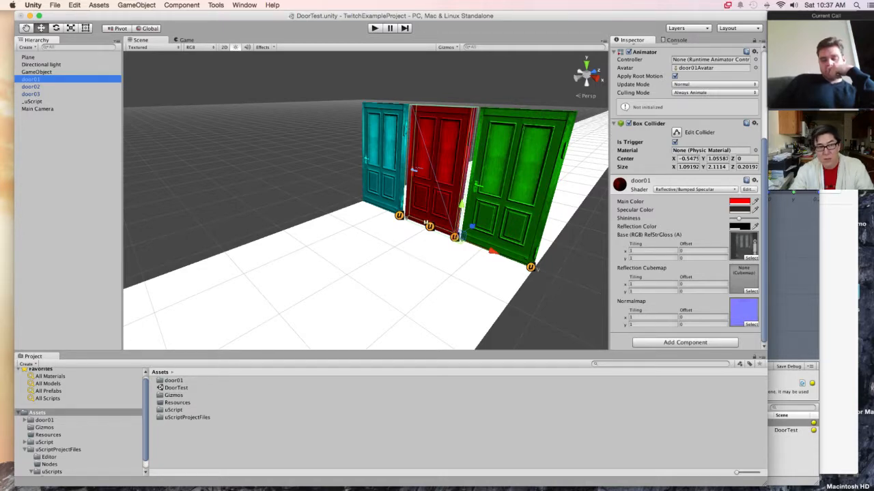
pyautogui.click(181, 5)
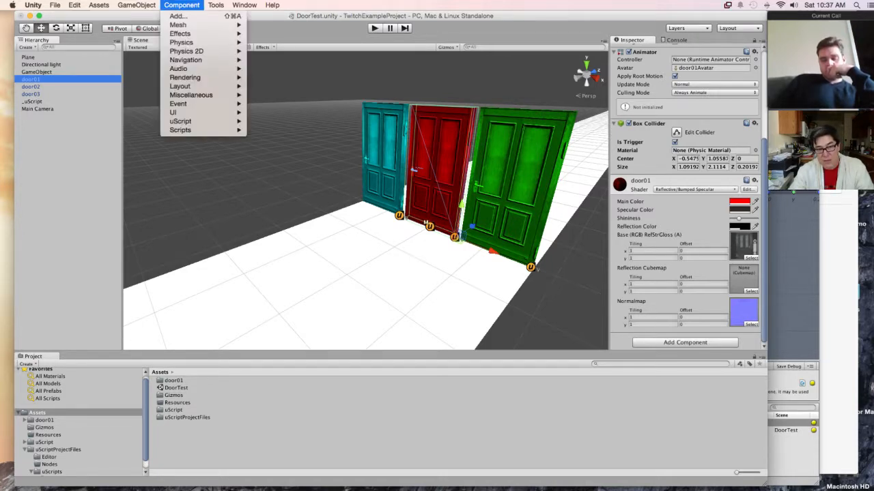
pyautogui.press('Escape')
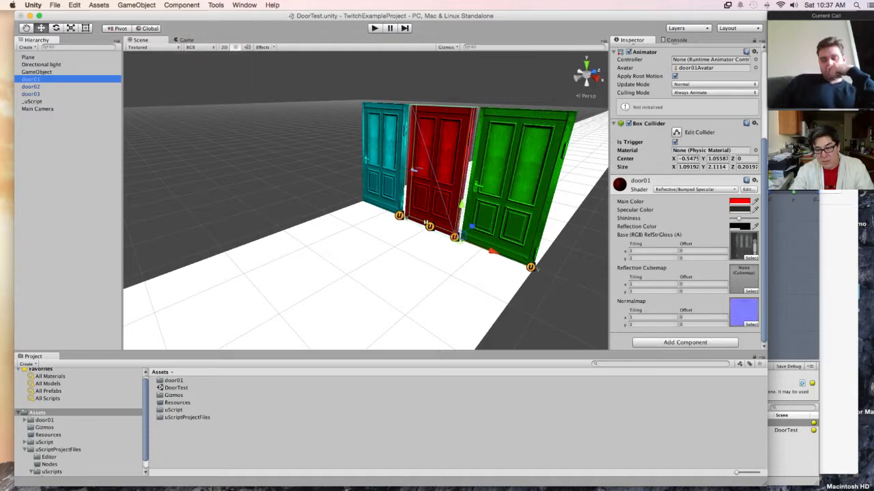
pyautogui.click(684, 342)
pyautogui.scroll(-1, 685, 278)
pyautogui.scroll(1, 682, 278)
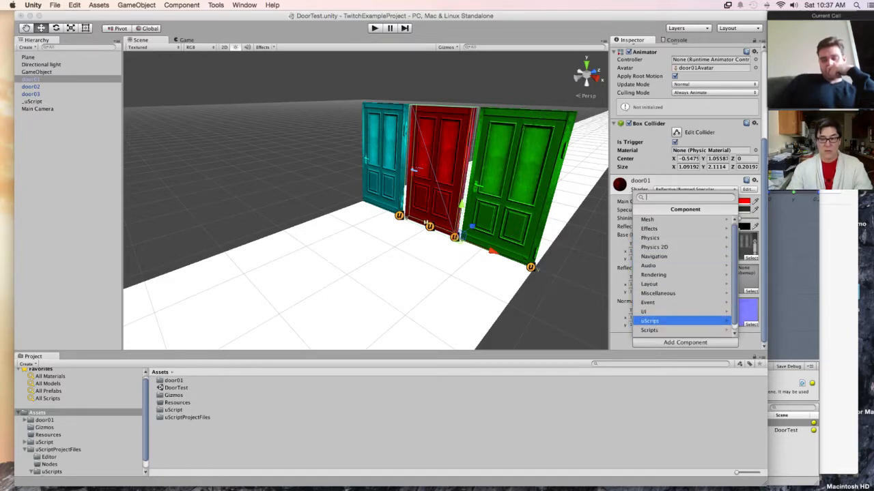
pyautogui.click(180, 4)
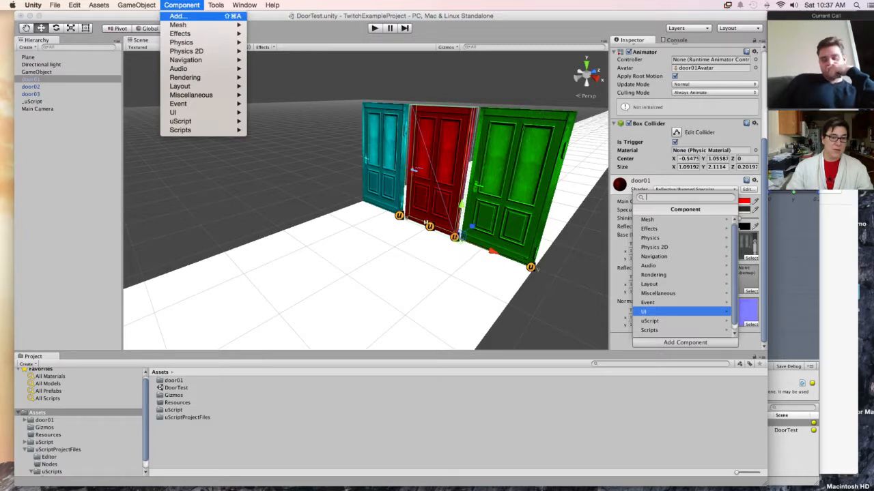
pyautogui.moveTo(180, 121)
pyautogui.moveTo(268, 121)
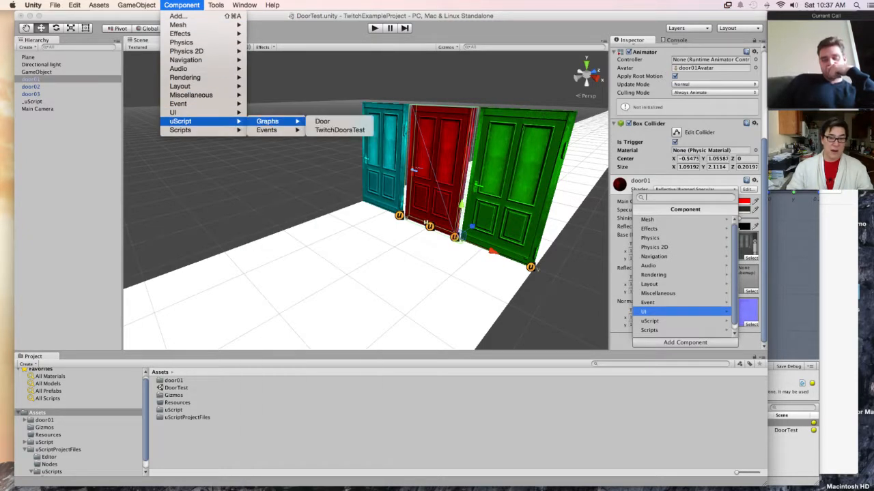
pyautogui.click(322, 121)
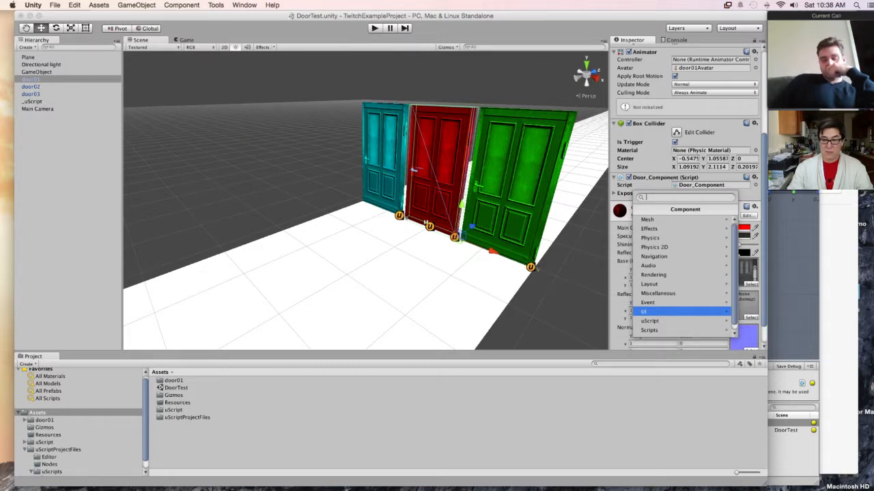
pyautogui.click(625, 158)
# Step: Examine door01's components, from its Transform and Box Collider to the attached Door_Component script
pyautogui.scroll(-2, 686, 198)
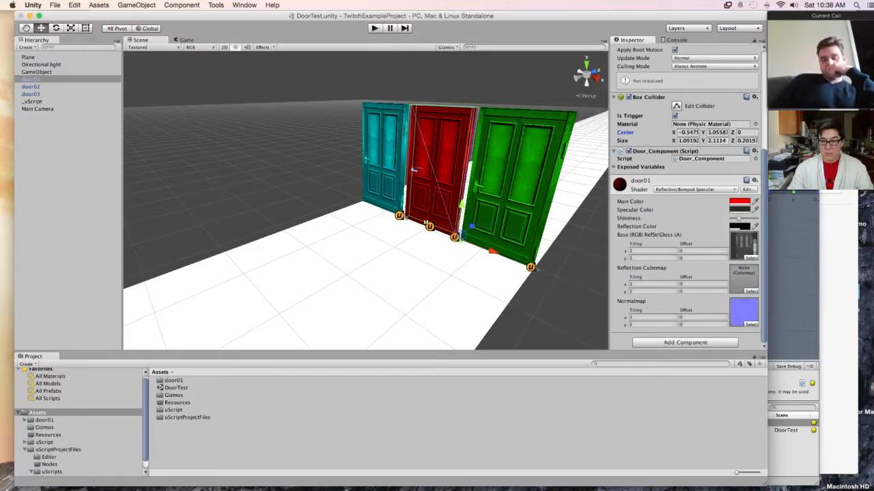
pyautogui.scroll(10, 686, 198)
pyautogui.scroll(-5, 686, 198)
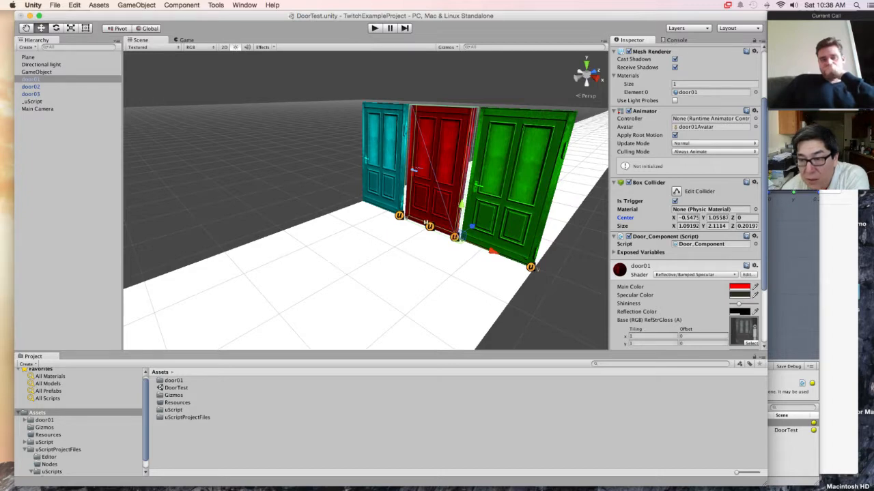
pyautogui.scroll(-2, 688, 196)
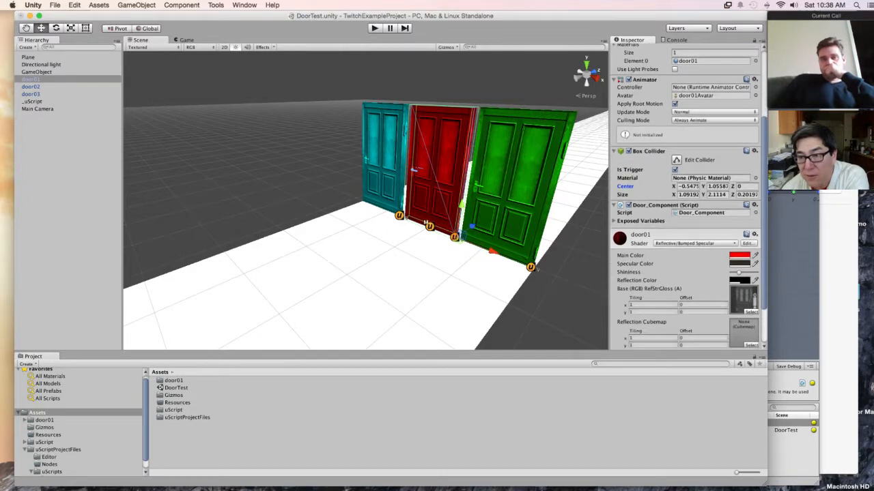
pyautogui.scroll(5, 643, 149)
pyautogui.click(628, 92)
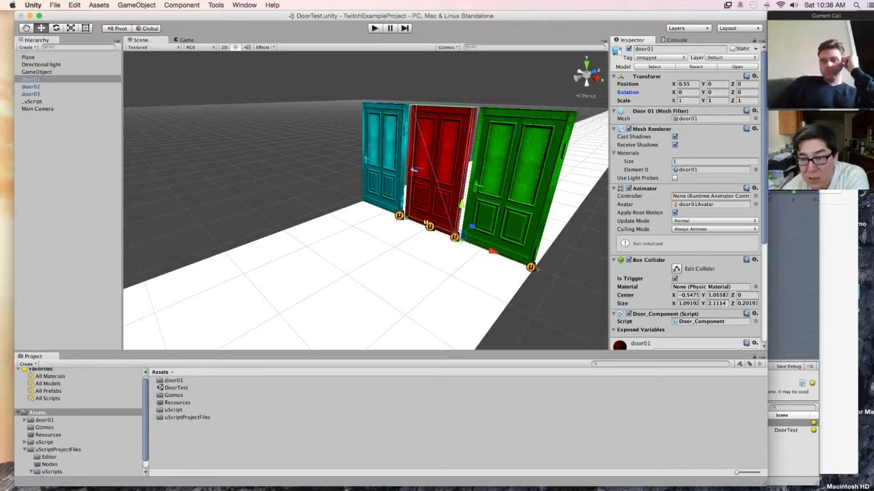
# Step: Remove the Animator component from the door01 object
pyautogui.click(634, 136)
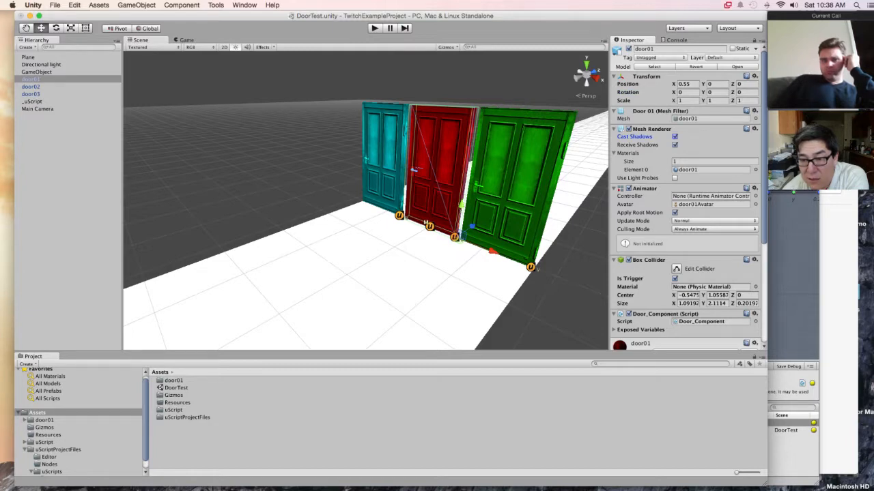
pyautogui.scroll(-2, 688, 197)
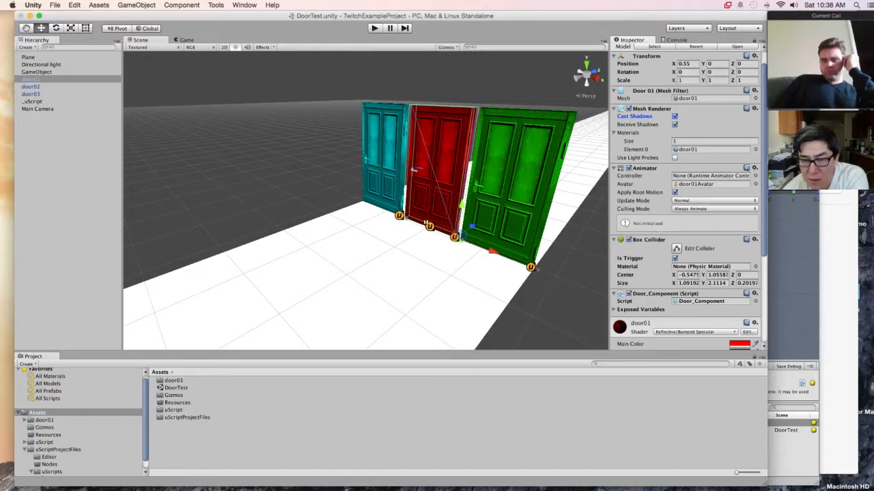
pyautogui.click(754, 167)
pyautogui.click(778, 203)
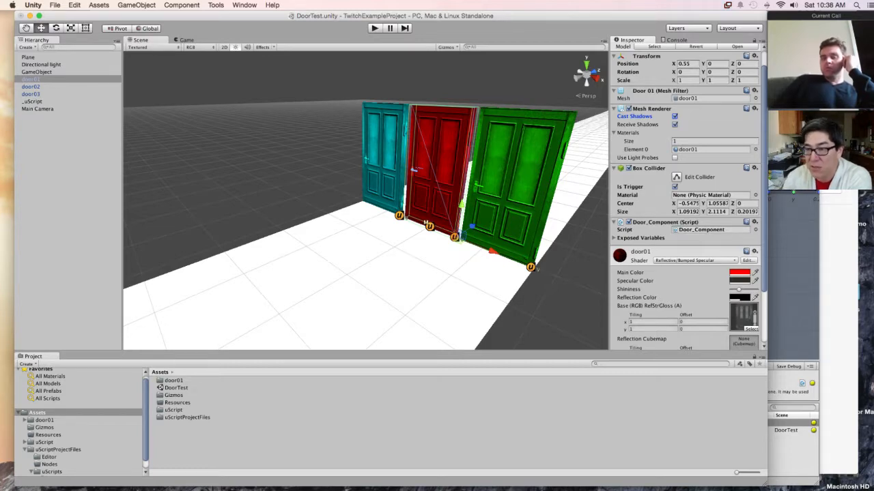
# Step: Remove the Animator components from the green door03 and the cyan door02
pyautogui.click(514, 183)
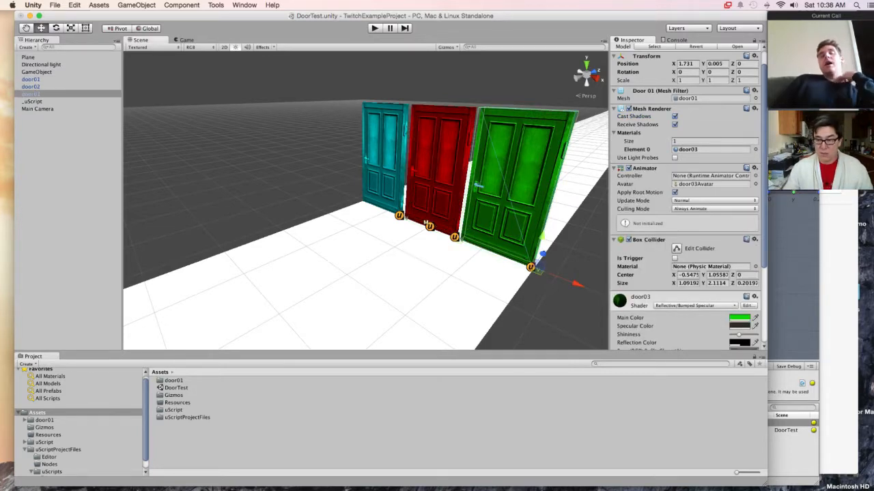
pyautogui.click(754, 168)
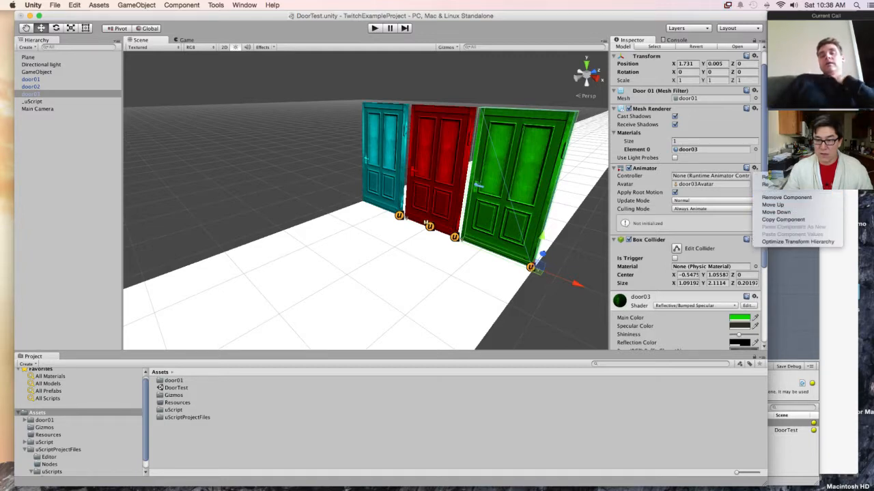
pyautogui.click(787, 197)
pyautogui.click(384, 158)
pyautogui.click(754, 168)
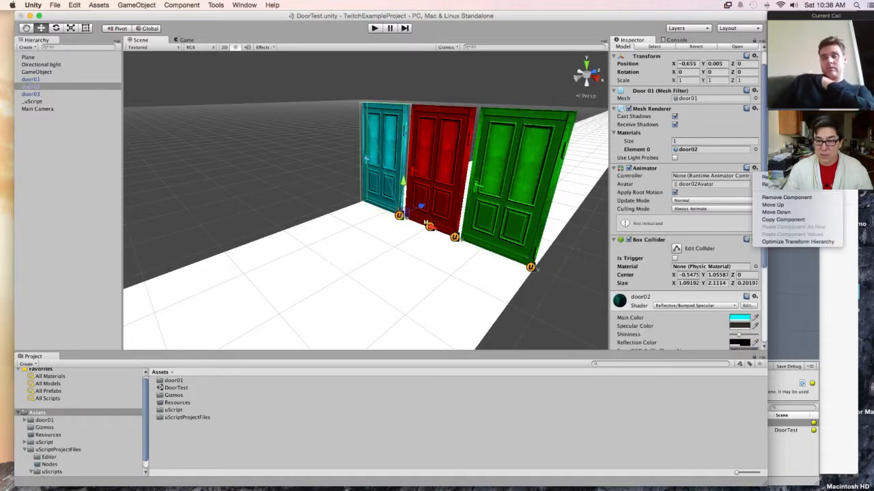
pyautogui.click(786, 197)
# Step: Collapse door01's Transform, Mesh Filter, Mesh Renderer and Box Collider components and expand the Exposed Variables of its Door_Component script
pyautogui.click(438, 164)
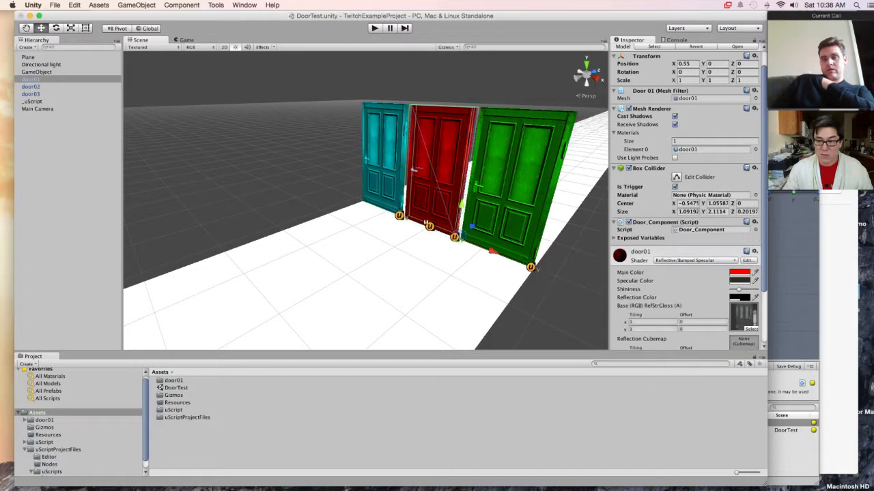
pyautogui.scroll(-4, 686, 198)
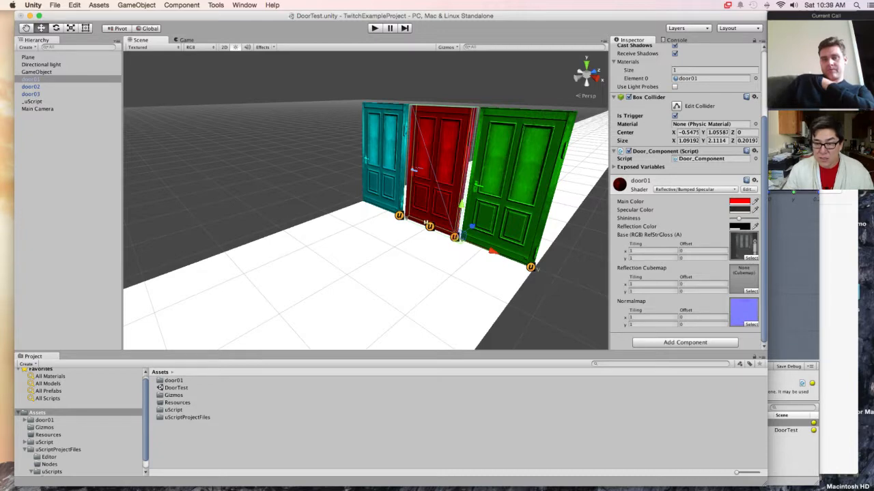
pyautogui.scroll(5, 686, 198)
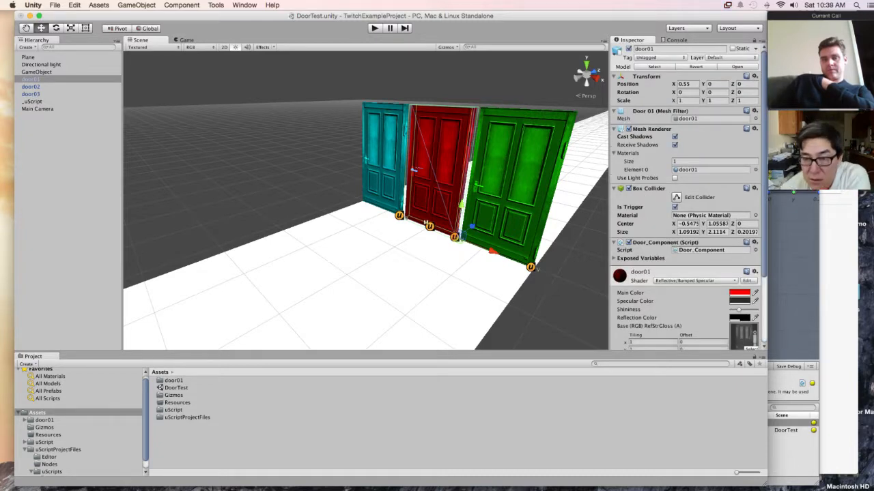
pyautogui.click(646, 76)
pyautogui.click(645, 85)
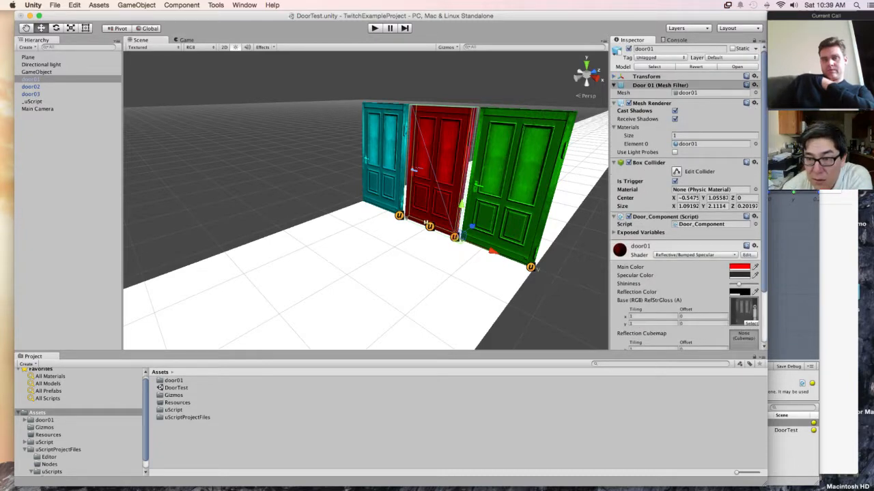
pyautogui.click(646, 93)
pyautogui.click(646, 102)
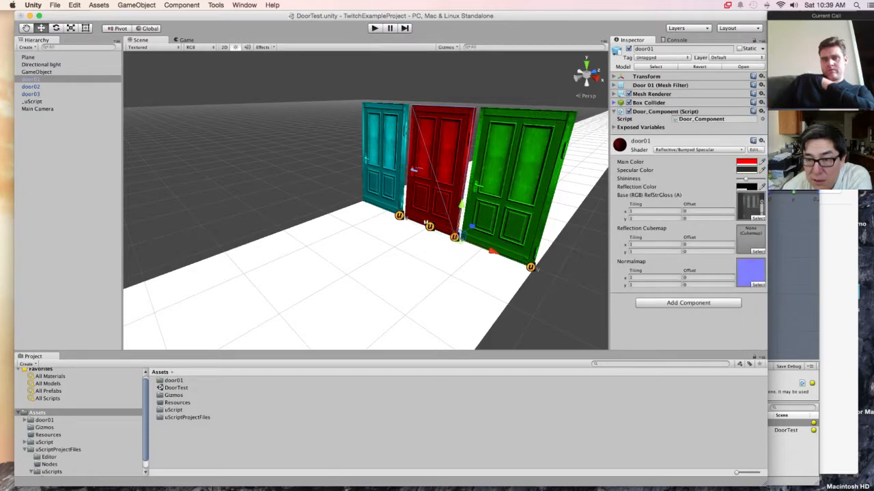
pyautogui.click(645, 111)
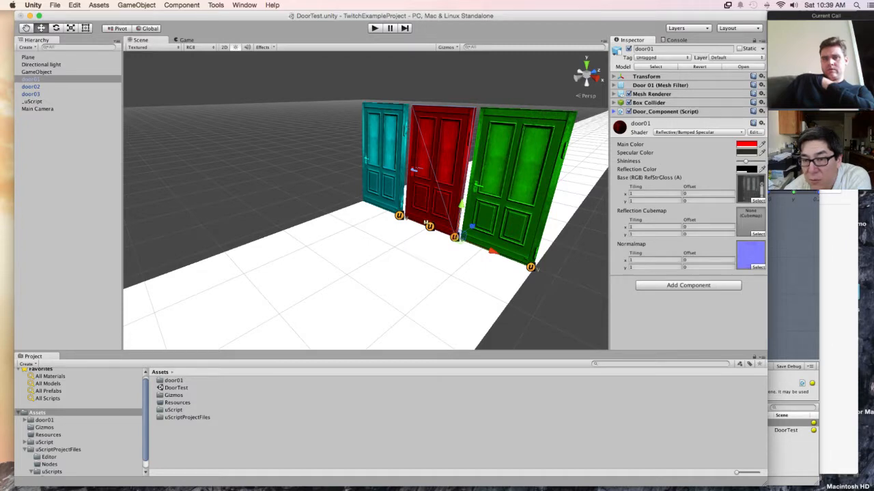
pyautogui.click(665, 111)
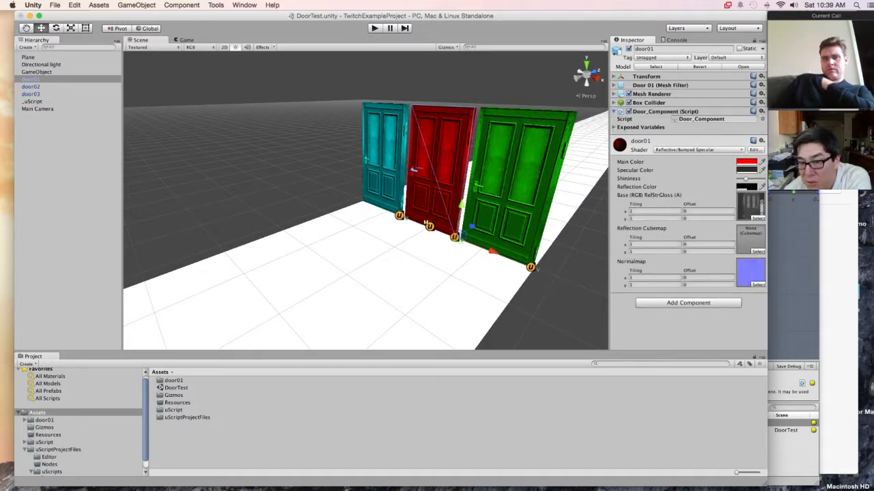
pyautogui.click(640, 127)
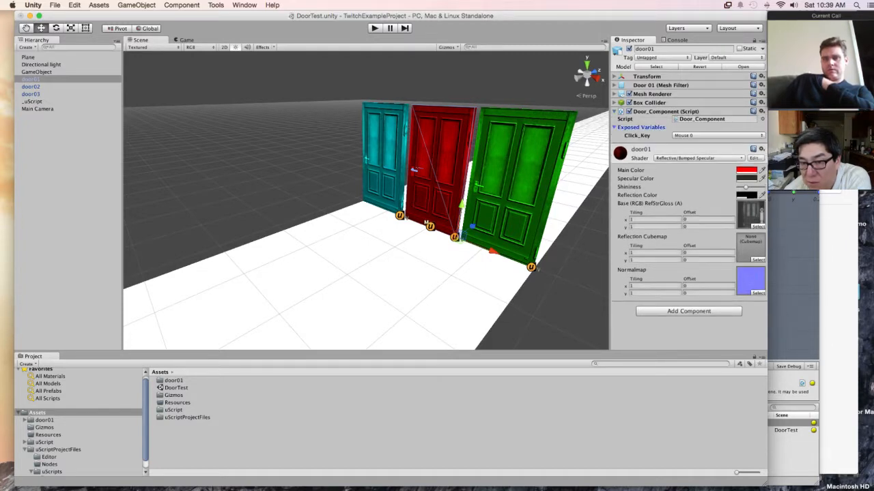
# Step: Look through the key options available for door01's exposed Click_Key variable, keeping Mouse 0
pyautogui.click(717, 135)
pyautogui.click(690, 136)
pyautogui.click(717, 135)
pyautogui.scroll(-15, 717, 289)
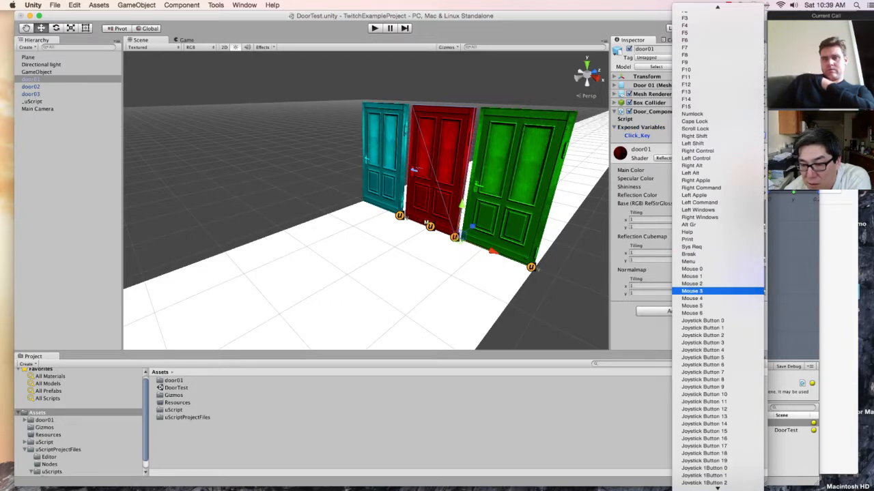
pyautogui.click(691, 173)
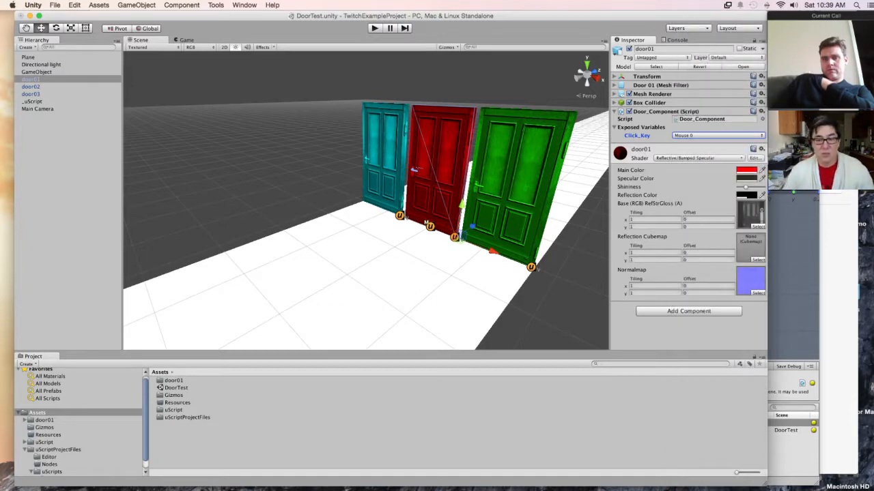
# Step: Play the scene to test the Door graph on the red door01, and stop playback
pyautogui.press('super+p')
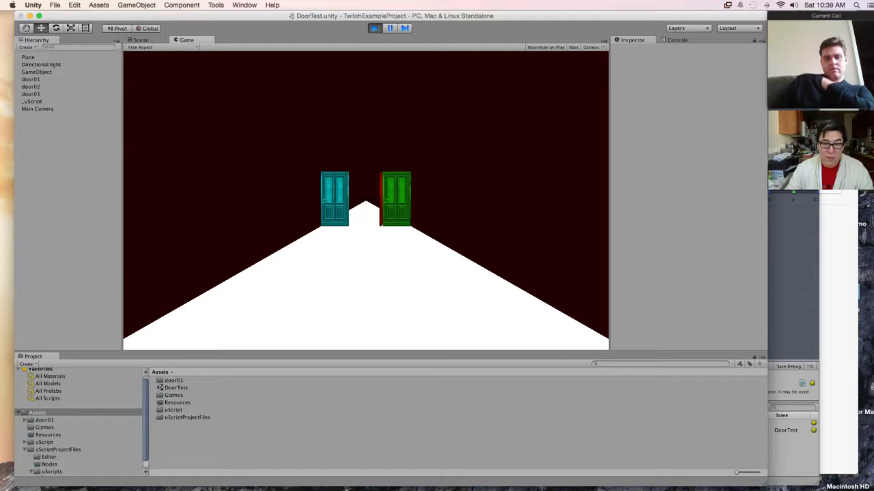
pyautogui.press('super+p')
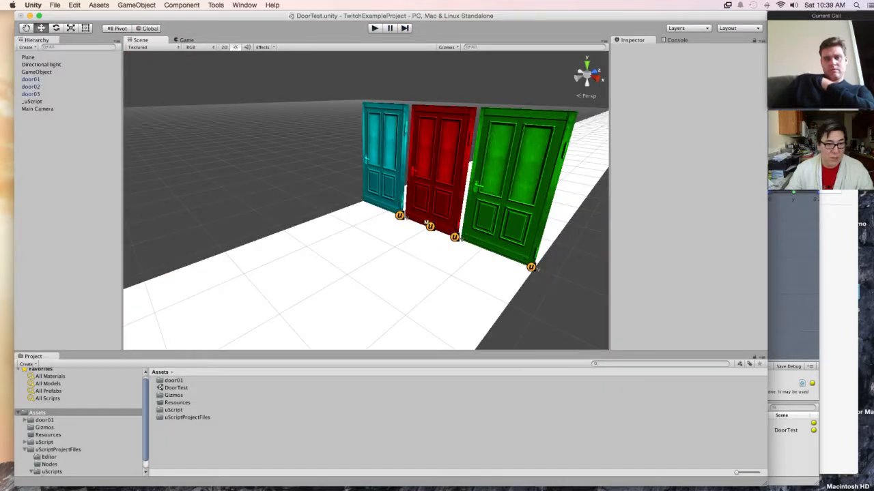
# Step: Attach the Door uScript graph to the door02 object as a component
pyautogui.click(31, 86)
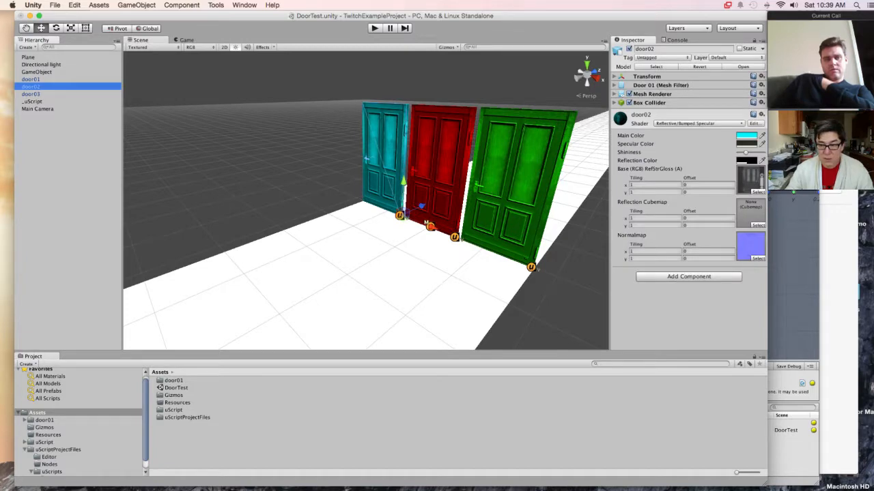
pyautogui.click(688, 276)
pyautogui.press('Down')
pyautogui.press('Down')
pyautogui.press('Down')
pyautogui.press('Down')
pyautogui.press('Down')
pyautogui.press('Down')
pyautogui.press('Down')
pyautogui.press('Down')
pyautogui.press('Down')
pyautogui.press('Down')
pyautogui.press('Down')
pyautogui.press('Return')
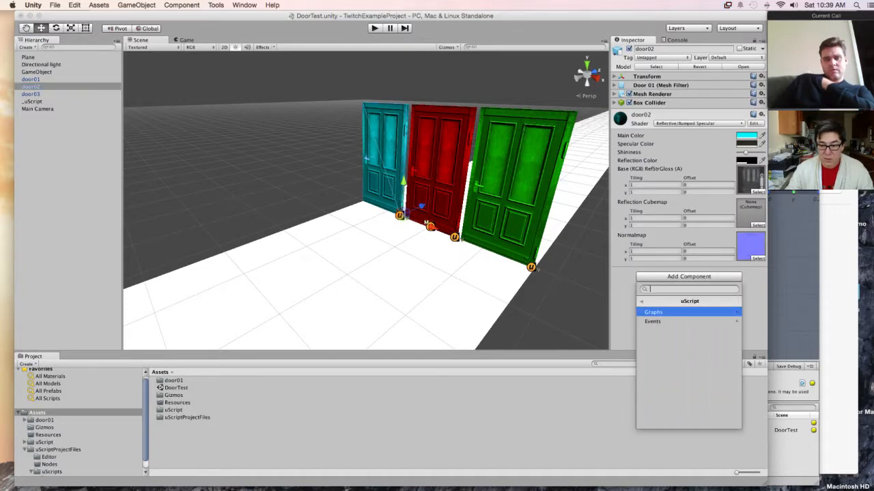
pyautogui.press('Return')
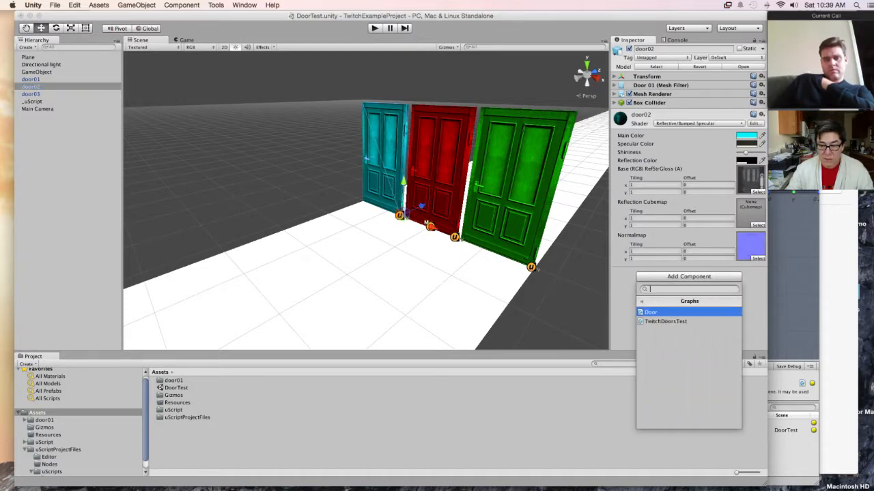
pyautogui.press('Return')
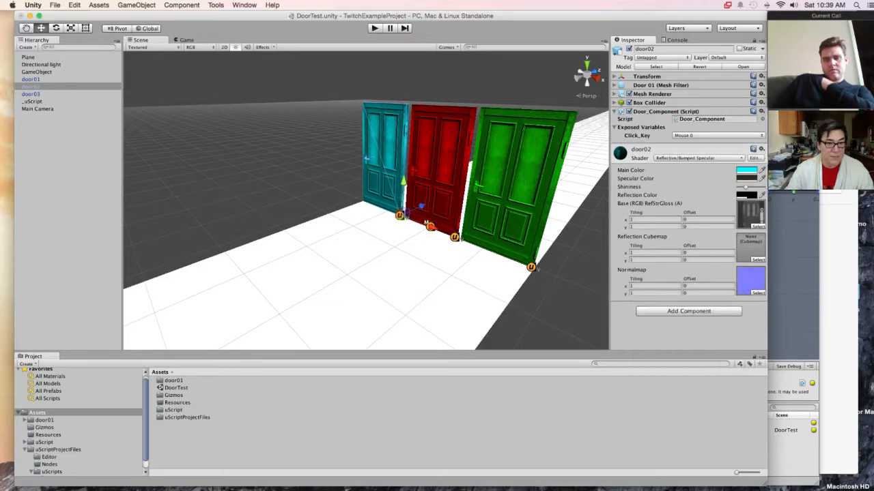
# Step: Attach the Door uScript graph to the door03 object as a component
pyautogui.click(31, 93)
pyautogui.click(688, 276)
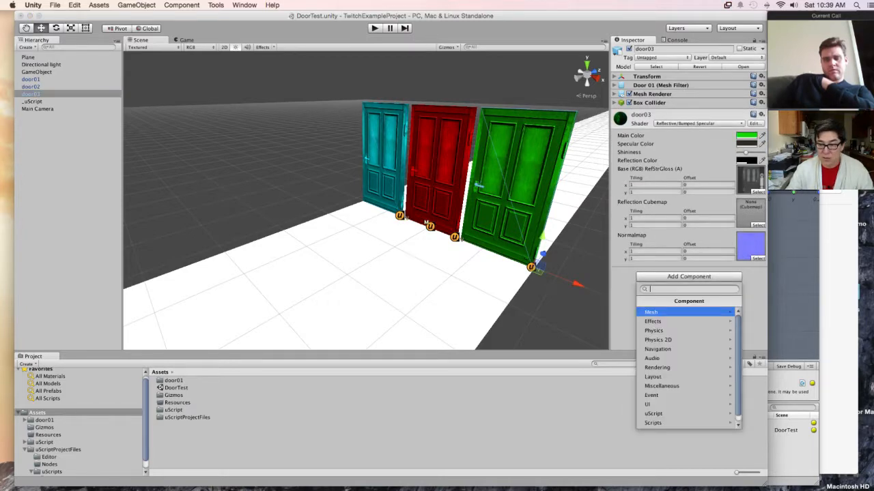
pyautogui.press('Right')
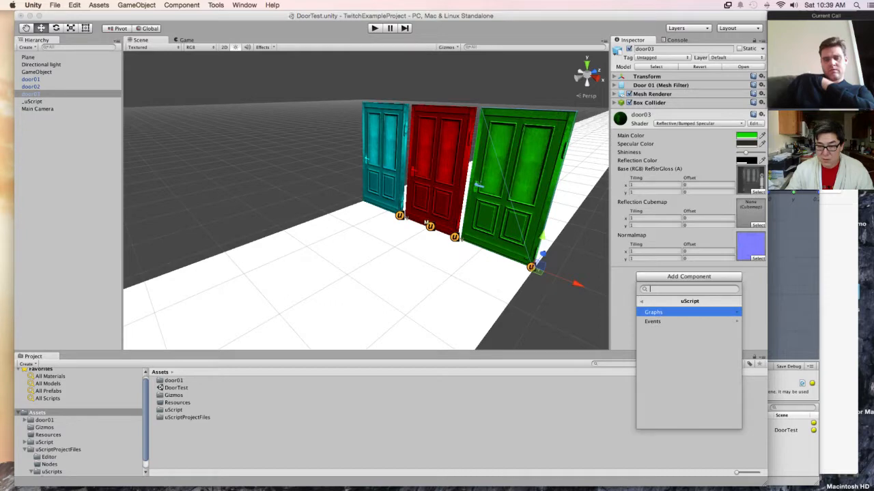
pyautogui.press('Right')
pyautogui.press('Return')
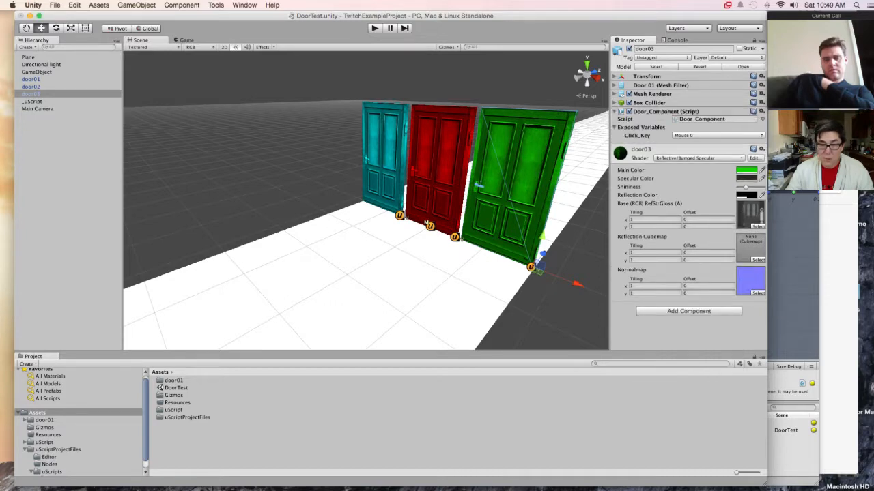
# Step: Play the scene to test the rotation of all three doors, and stop playback
pyautogui.press('super+p')
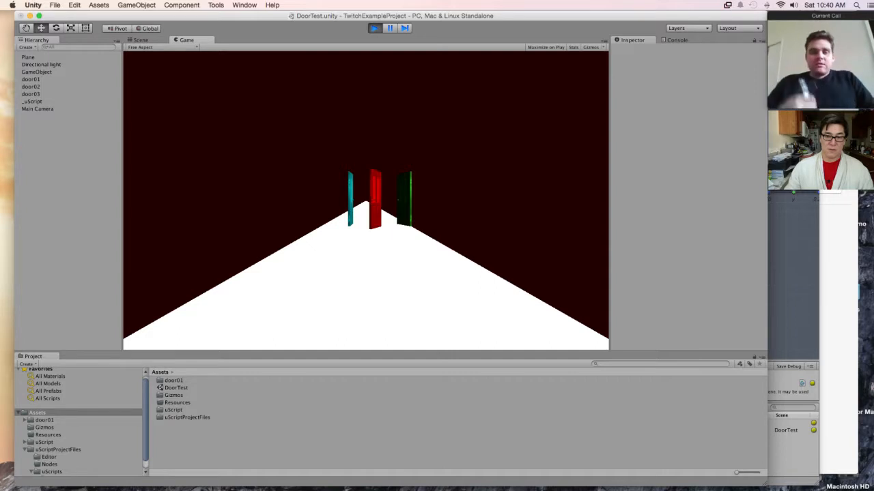
pyautogui.press('super+p')
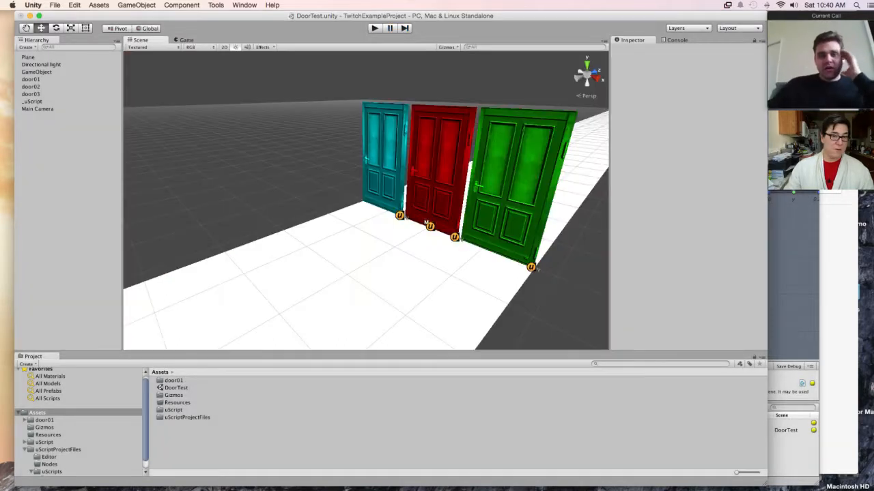
# Step: Return to the uScript editor and examine the Door graph's node chain from Input Events to Rotate
pyautogui.scroll(-1, 79, 423)
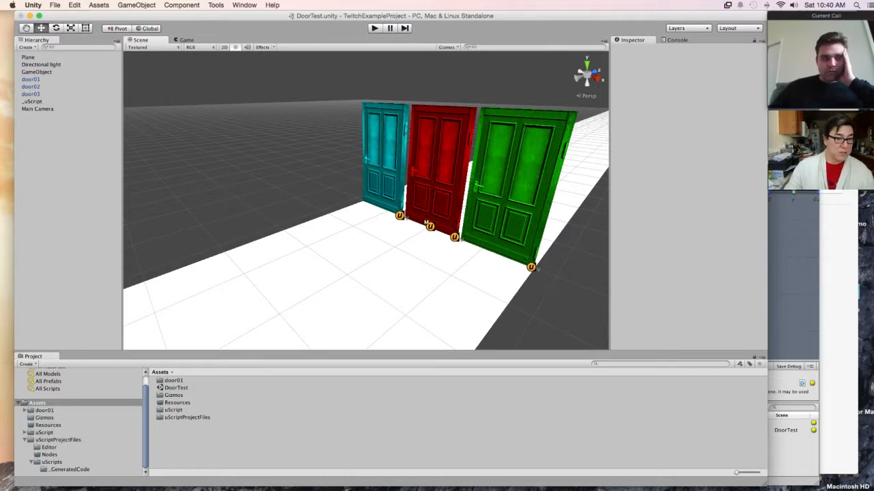
pyautogui.click(532, 267)
pyautogui.click(792, 287)
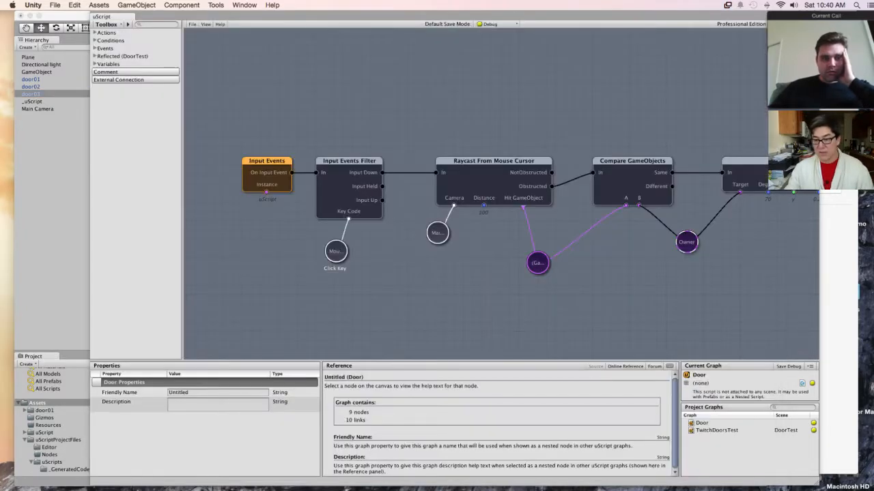
pyautogui.moveTo(478, 287); pyautogui.dragTo(406, 270, button='middle')
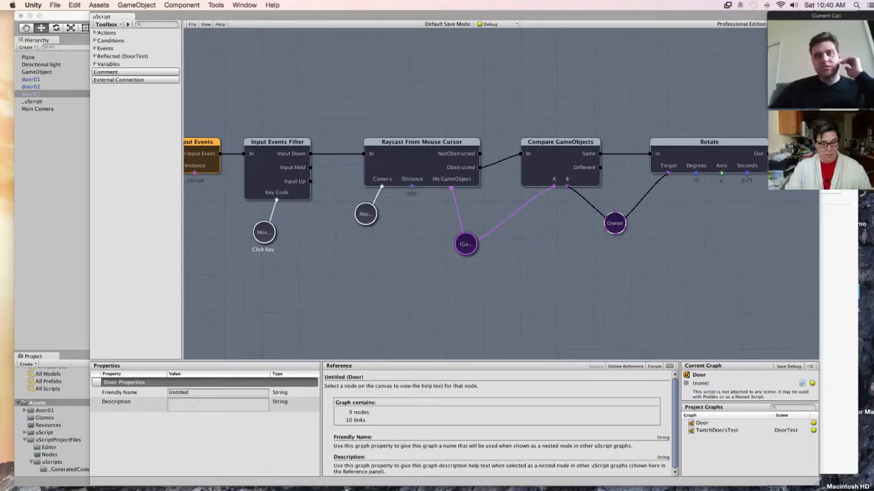
pyautogui.moveTo(477, 217)
pyautogui.mouseDown(button='middle')
pyautogui.moveTo(558, 218)
pyautogui.moveTo(479, 232)
pyautogui.mouseUp(button='middle')
pyautogui.scroll(-3, 478, 232)
pyautogui.scroll(3, 468, 243)
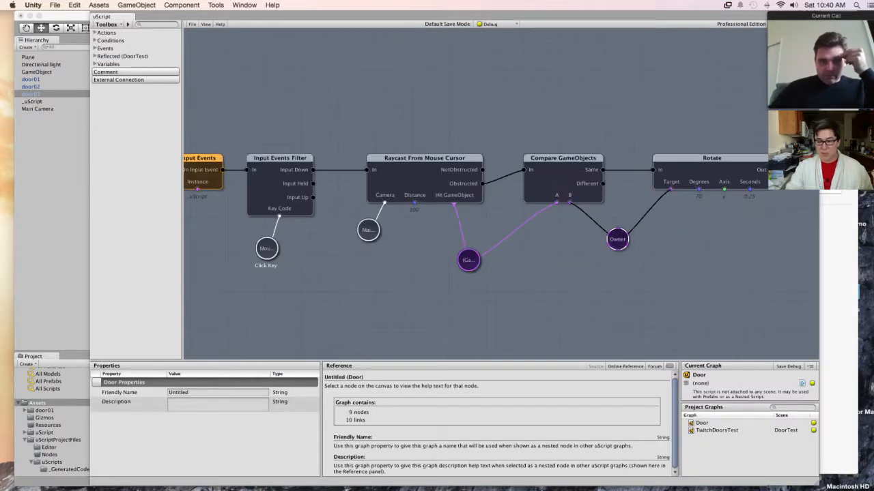
# Step: Open the TwitchDoorsTest graph and examine how its single raycast feeds the three Compare GameObjects and Rotate branches
pyautogui.click(717, 430)
pyautogui.moveTo(814, 310); pyautogui.dragTo(554, 261, button='middle')
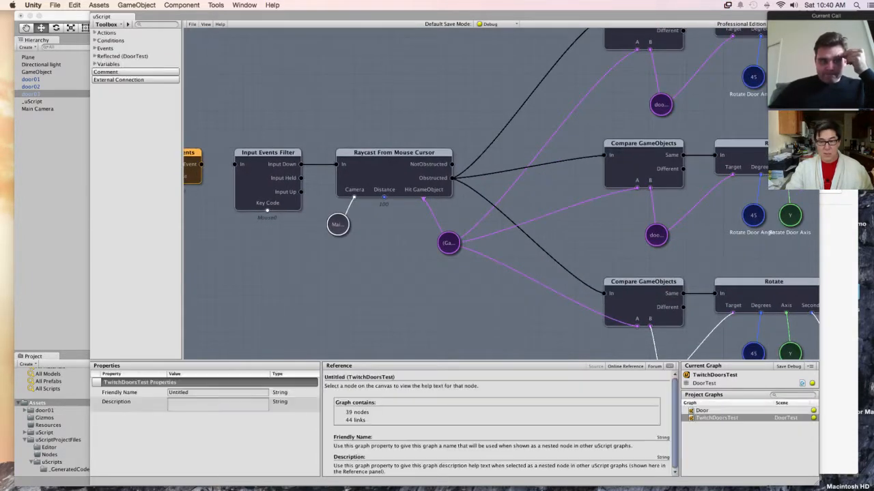
pyautogui.scroll(-3, 554, 261)
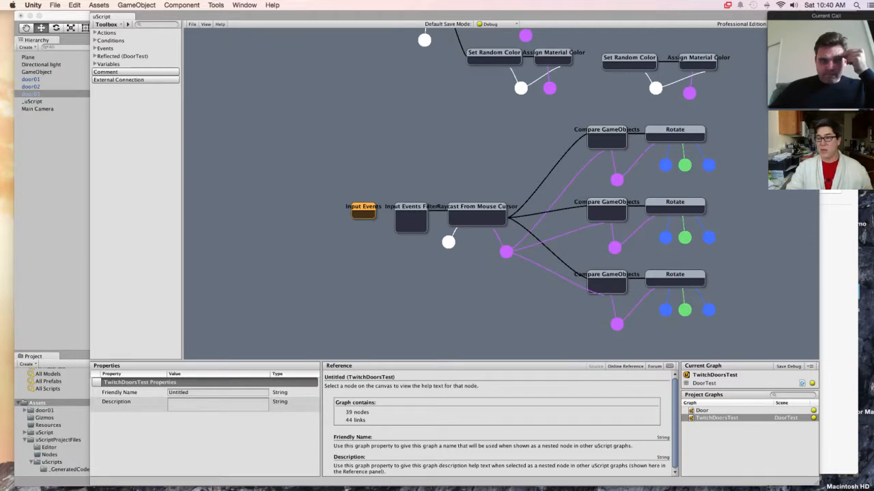
pyautogui.moveTo(741, 123); pyautogui.dragTo(252, 342)
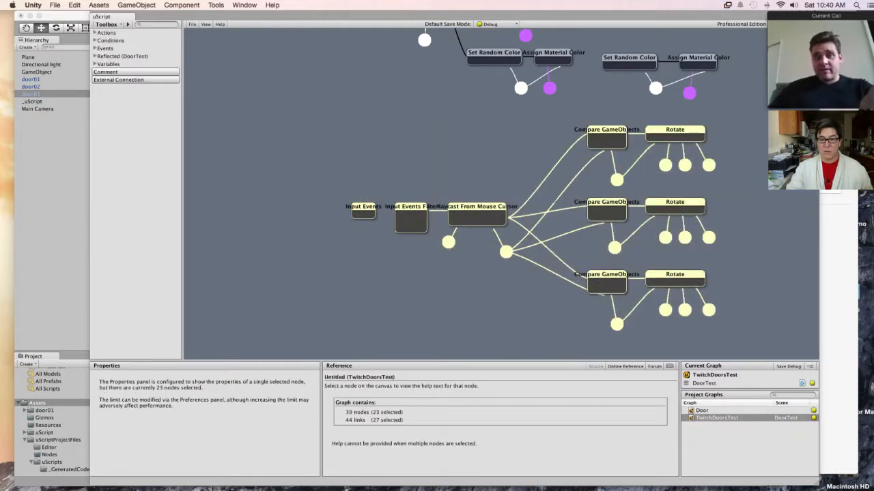
pyautogui.rightClick(489, 217)
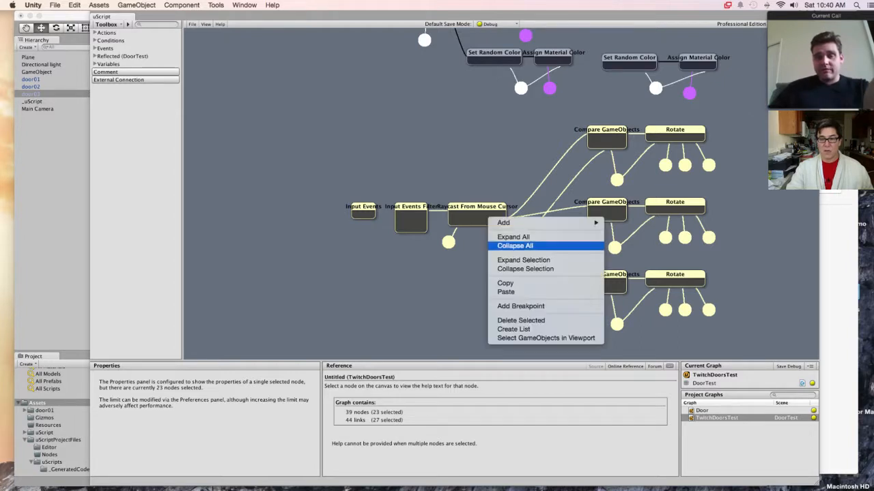
pyautogui.press('Escape')
pyautogui.moveTo(464, 321); pyautogui.dragTo(377, 298, button='middle')
pyautogui.press('Escape')
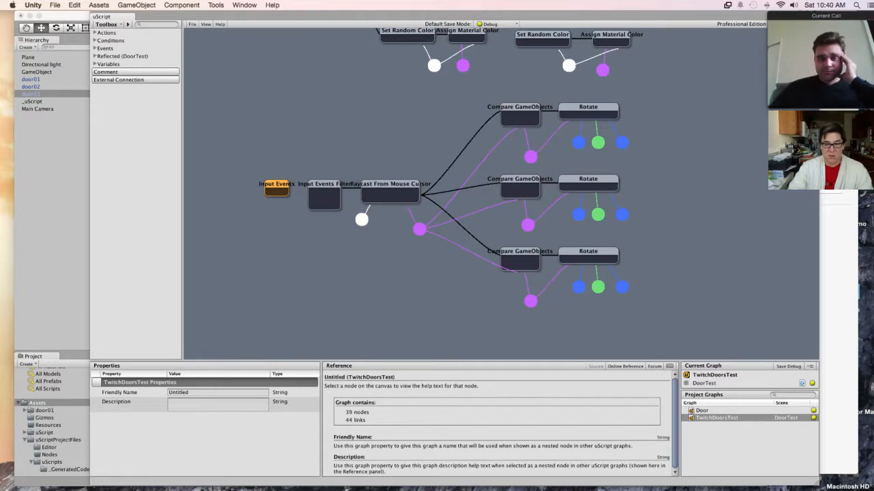
pyautogui.click(461, 153)
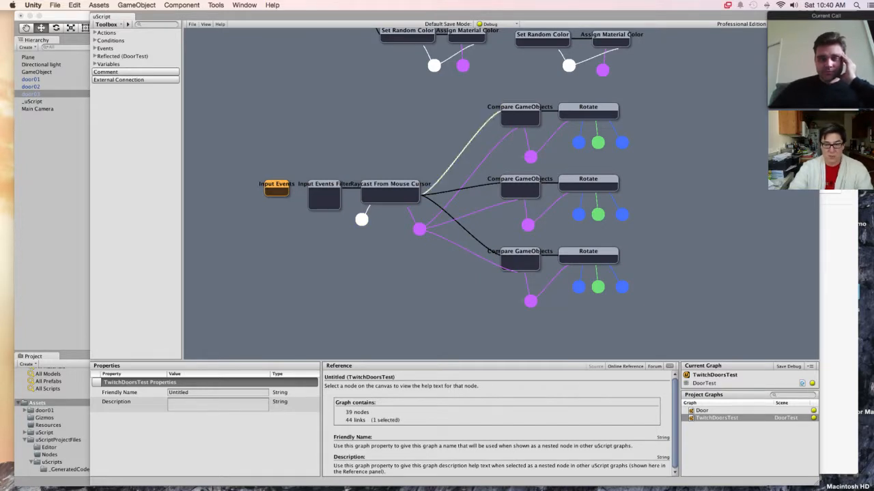
pyautogui.moveTo(455, 118); pyautogui.dragTo(482, 302)
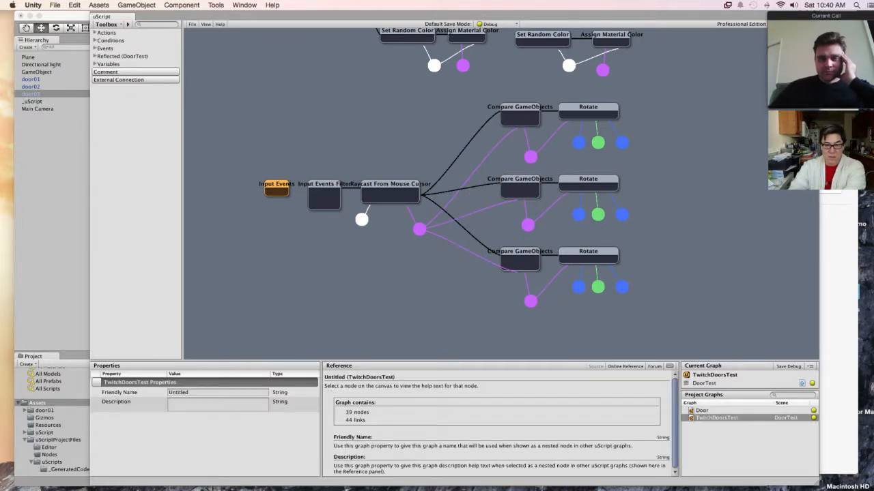
# Step: Delete the links from the Raycast node and its hit variable to the Compare GameObjects nodes, keeping only the lowest variable link
pyautogui.click(461, 153)
pyautogui.press('Delete')
pyautogui.click(476, 169)
pyautogui.press('Delete')
pyautogui.click(461, 187)
pyautogui.press('Delete')
pyautogui.click(461, 214)
pyautogui.press('Delete')
pyautogui.click(461, 226)
pyautogui.press('Delete')
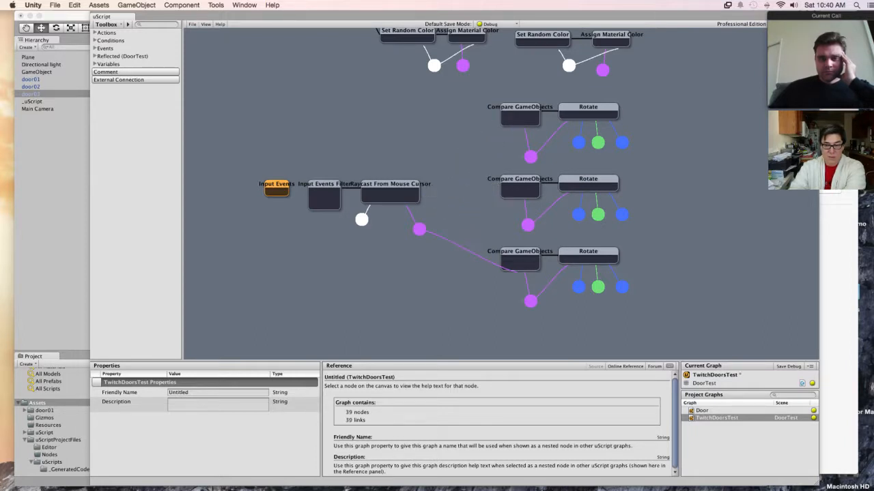
# Step: Move the input and raycast nodes level with the first Compare GameObjects row and delete the remaining link to the lowest row
pyautogui.moveTo(245, 153); pyautogui.dragTo(443, 269)
pyautogui.moveTo(390, 195); pyautogui.dragTo(400, 117)
pyautogui.rightClick(400, 97)
pyautogui.press('Escape')
pyautogui.click(461, 211)
pyautogui.click(474, 211)
pyautogui.press('Delete')
# Step: Duplicate the input and raycast node group so the second and third door rows each have their own copy
pyautogui.moveTo(253, 91); pyautogui.dragTo(697, 164)
pyautogui.click(318, 215)
pyautogui.moveTo(250, 88); pyautogui.dragTo(462, 169)
pyautogui.press('super+d')
pyautogui.moveTo(400, 117); pyautogui.dragTo(404, 262)
pyautogui.press('super+d')
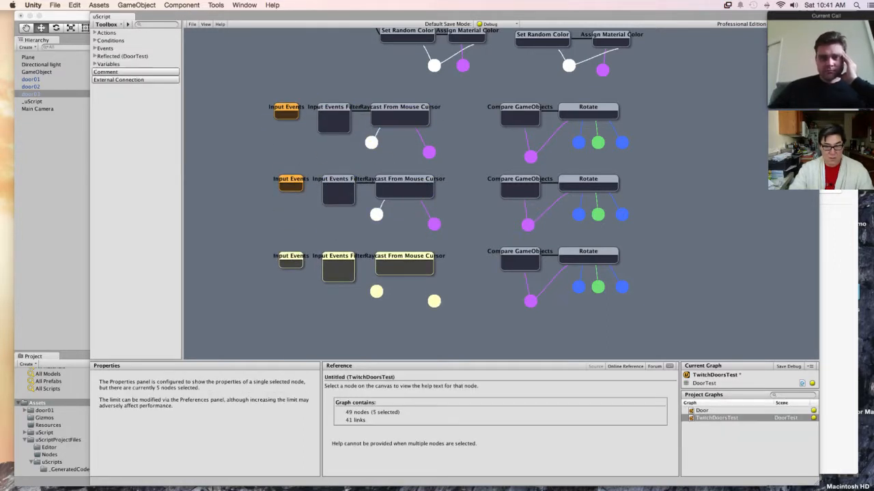
# Step: Select each of the three door rows in turn to compare them as separate node chains
pyautogui.moveTo(259, 91); pyautogui.dragTo(683, 153)
pyautogui.moveTo(268, 167); pyautogui.dragTo(675, 220)
pyautogui.moveTo(242, 240); pyautogui.dragTo(676, 326)
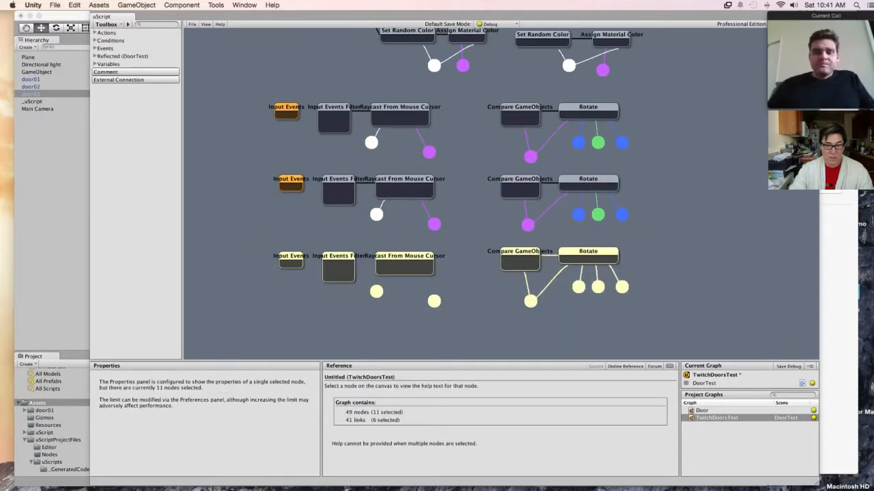
# Step: Delete all three door rotation rows from the TwitchDoorsTest graph, and save it while opening the Door graph
pyautogui.moveTo(272, 98); pyautogui.dragTo(661, 315)
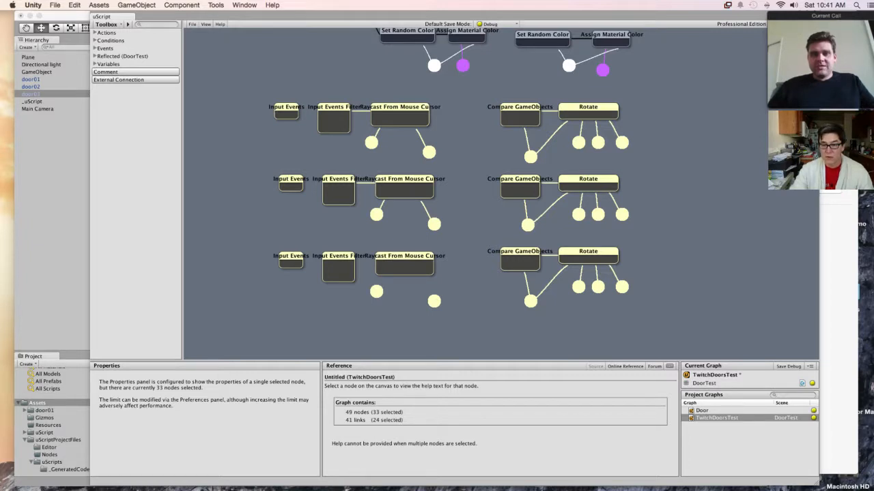
pyautogui.click(702, 410)
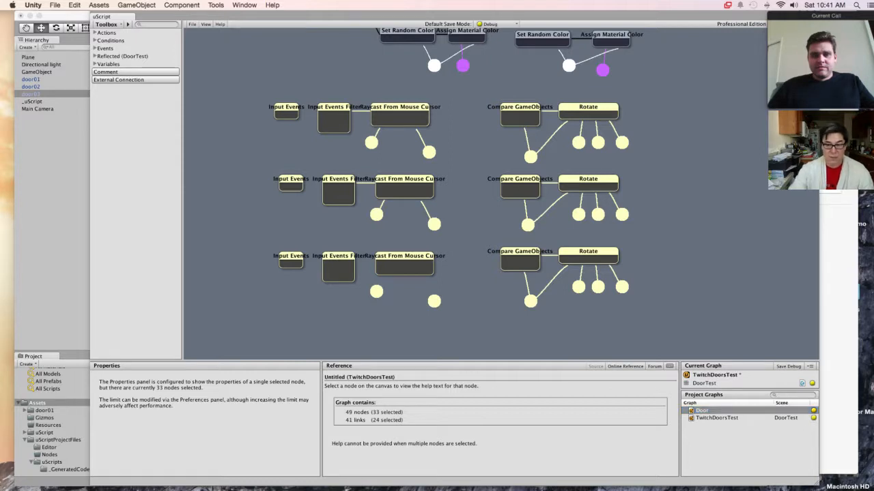
pyautogui.rightClick(601, 180)
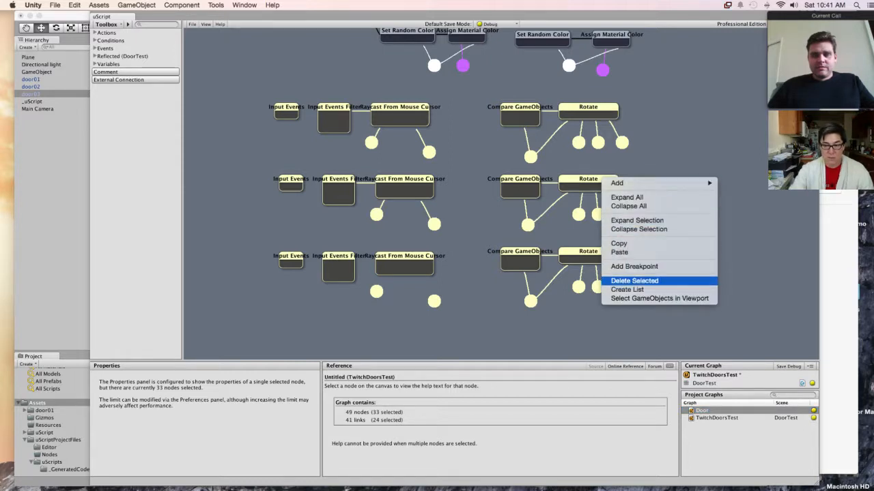
pyautogui.click(634, 281)
pyautogui.click(701, 410)
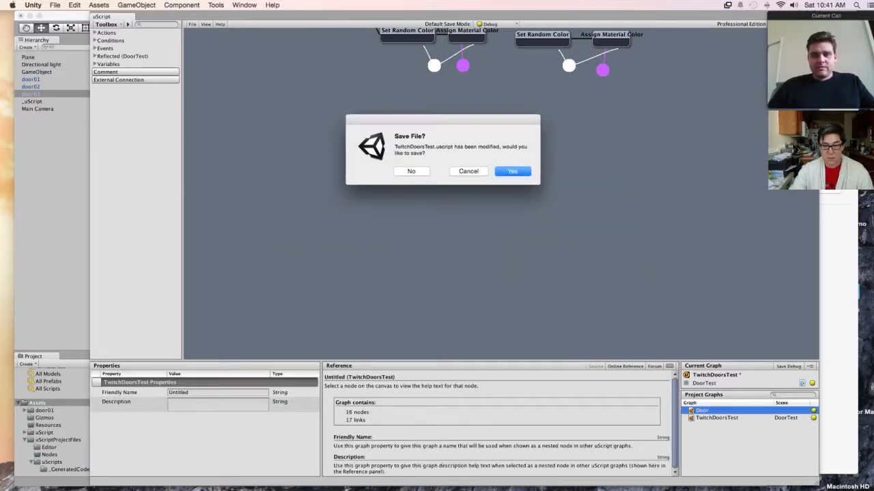
pyautogui.press('Return')
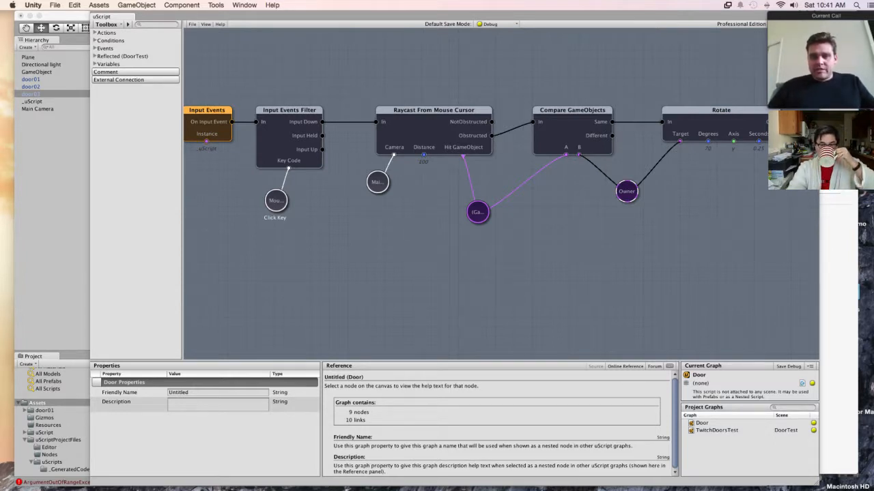
# Step: Inspect the Owner GameObject variable and the input nodes in the Door graph
pyautogui.click(626, 191)
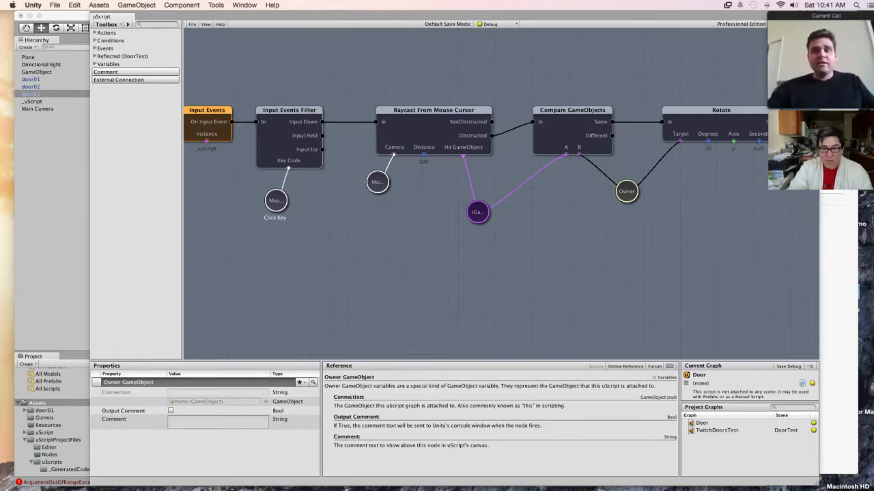
pyautogui.moveTo(478, 273); pyautogui.dragTo(499, 270, button='middle')
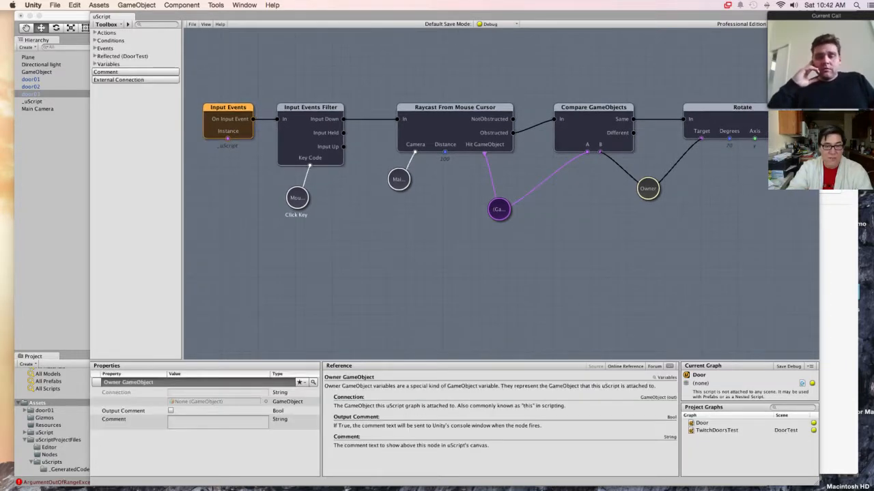
pyautogui.moveTo(202, 76); pyautogui.dragTo(337, 221)
pyautogui.click(337, 221)
# Step: Tighten the Door graph's layout by moving the Raycast, Compare GameObjects and Rotate nodes with their variables closer to the preceding nodes
pyautogui.moveTo(477, 273); pyautogui.dragTo(443, 281, button='middle')
pyautogui.moveTo(348, 83); pyautogui.dragTo(737, 266)
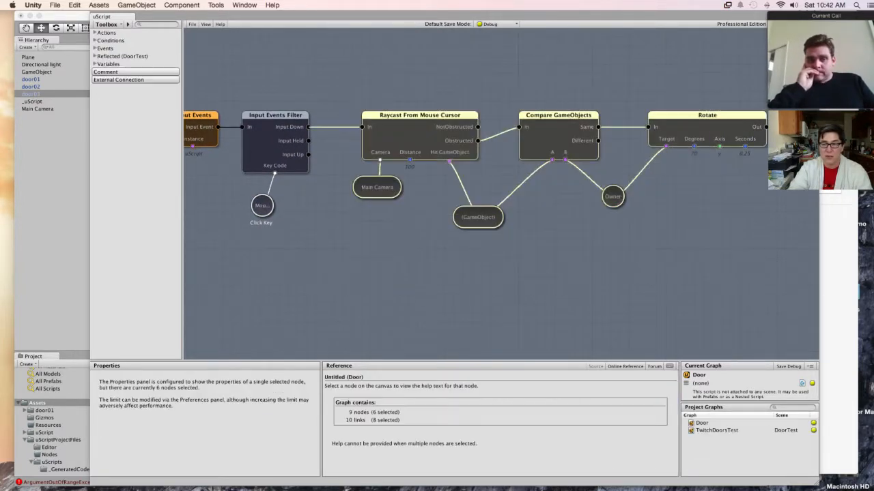
pyautogui.moveTo(558, 115); pyautogui.dragTo(540, 115)
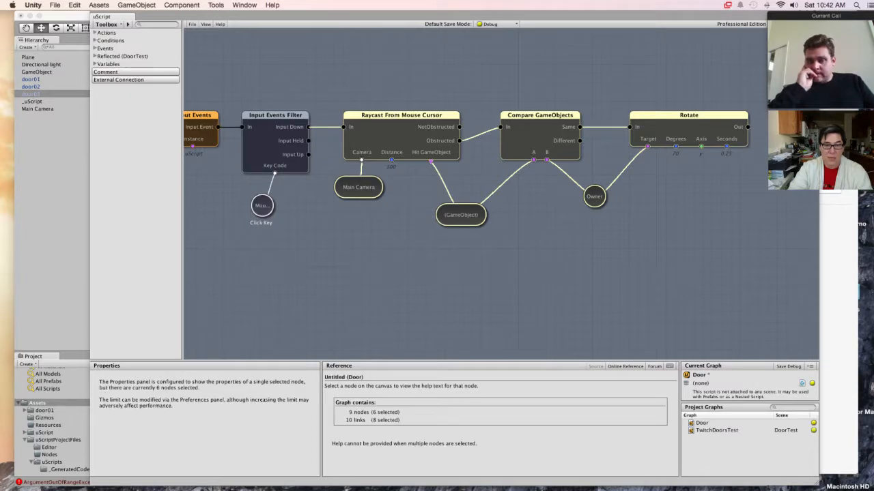
pyautogui.click(489, 85)
pyautogui.moveTo(489, 85); pyautogui.dragTo(743, 205)
pyautogui.moveTo(688, 115); pyautogui.dragTo(678, 115)
pyautogui.click(678, 88)
pyautogui.moveTo(620, 99); pyautogui.dragTo(737, 154)
pyautogui.moveTo(678, 116); pyautogui.dragTo(660, 115)
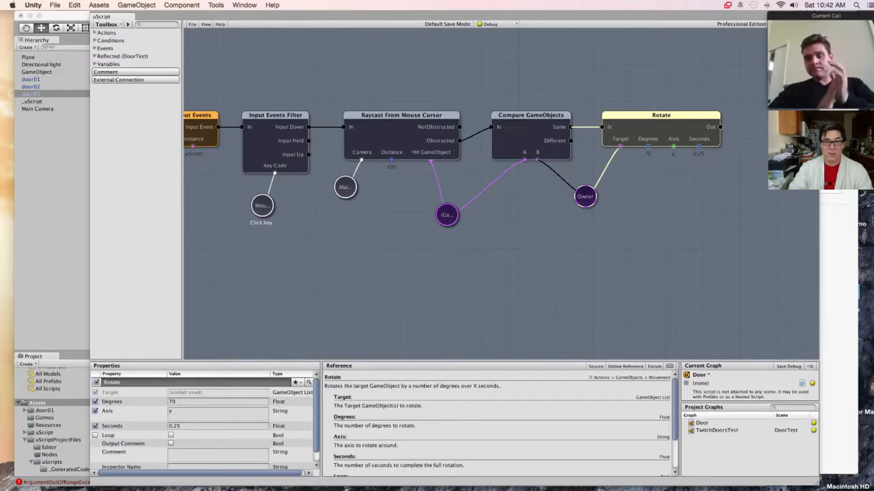
# Step: Shift the Raycast, Compare GameObjects and Rotate nodes towards the Input Events Filter and back again
pyautogui.moveTo(323, 62); pyautogui.dragTo(376, 76, button='middle')
pyautogui.moveTo(376, 75); pyautogui.dragTo(733, 253)
pyautogui.moveTo(583, 129); pyautogui.dragTo(573, 129)
pyautogui.click(573, 95)
pyautogui.moveTo(372, 87); pyautogui.dragTo(750, 280)
pyautogui.moveTo(573, 129); pyautogui.dragTo(583, 129)
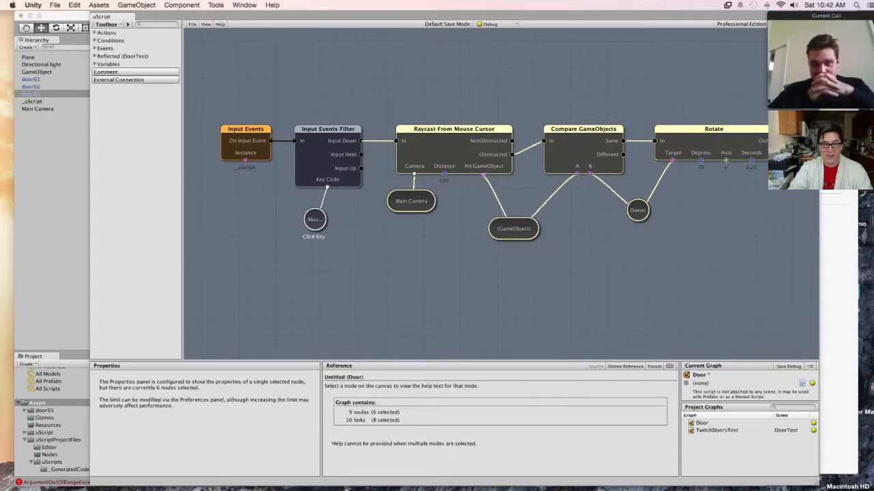
# Step: Move the Input Events node slightly farther from the Input Events Filter in the Door graph
pyautogui.click(245, 102)
pyautogui.moveTo(246, 129); pyautogui.dragTo(236, 129)
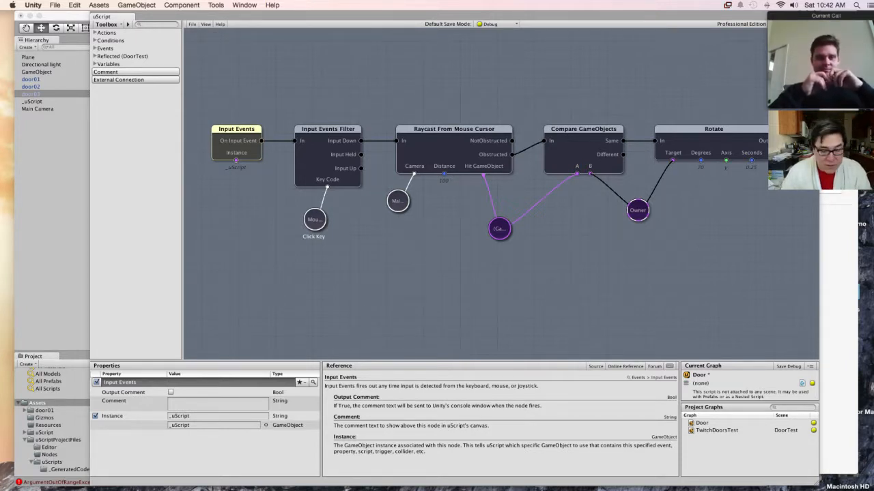
pyautogui.moveTo(499, 273)
pyautogui.mouseDown(button='middle')
pyautogui.moveTo(379, 296)
pyautogui.moveTo(296, 287)
pyautogui.mouseUp(button='middle')
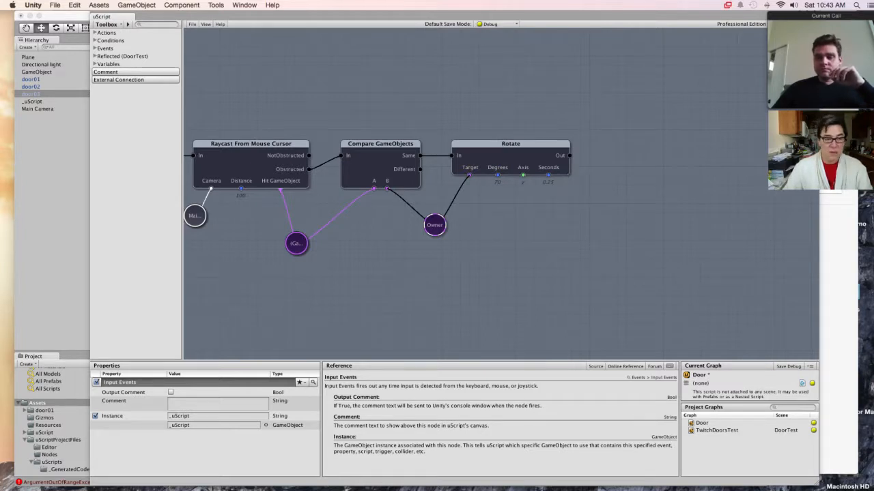
# Step: Return to the main Unity window, play the DoorTest scene to check the doors, and stop playback
pyautogui.click(51, 205)
pyautogui.click(375, 28)
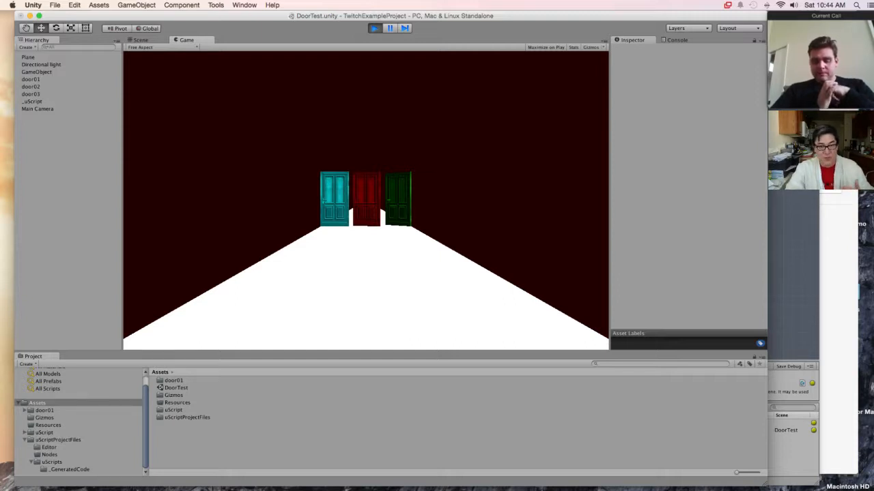
pyautogui.press('super+p')
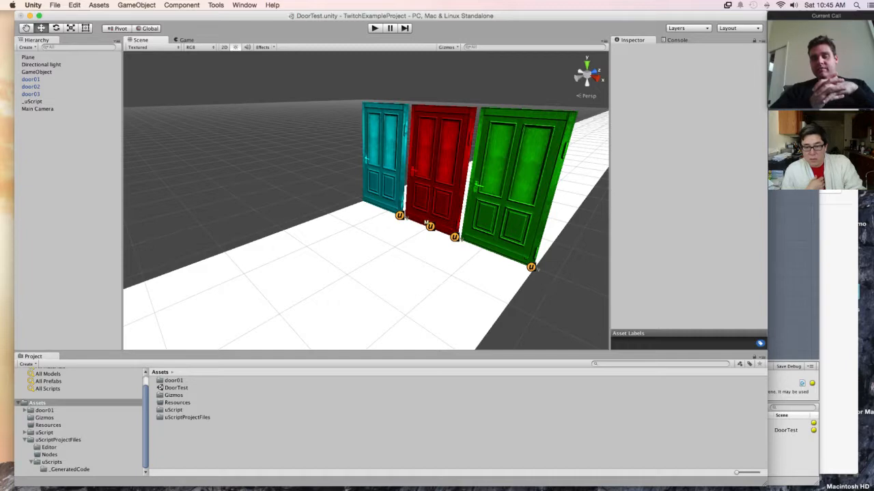
# Step: Create an empty game object in the scene and name it DoorSet_001
pyautogui.scroll(-10, 365, 201)
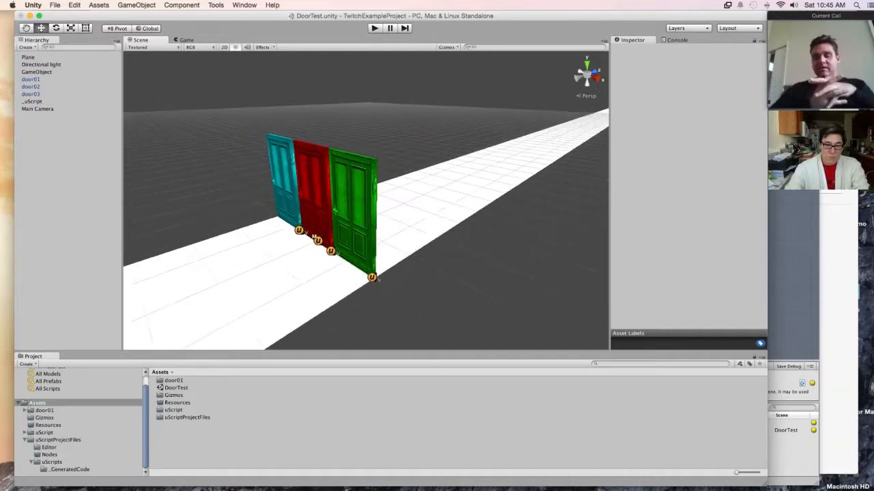
pyautogui.press('w')
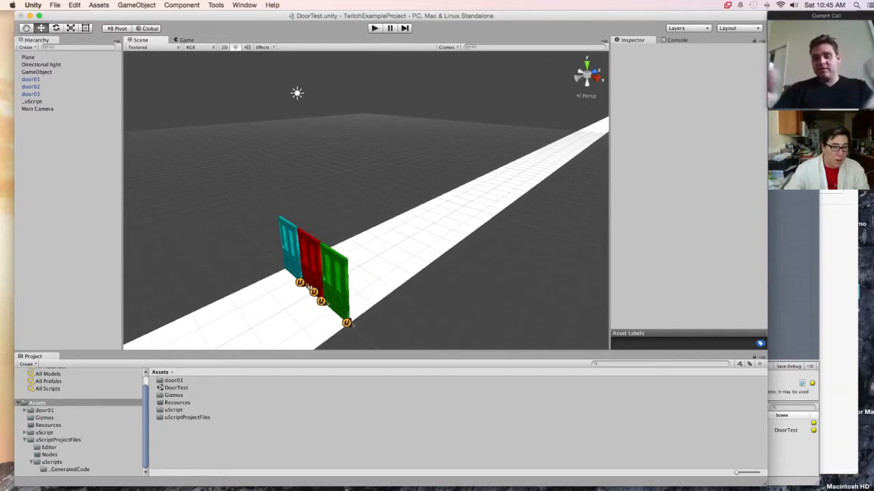
pyautogui.rightClick(46, 170)
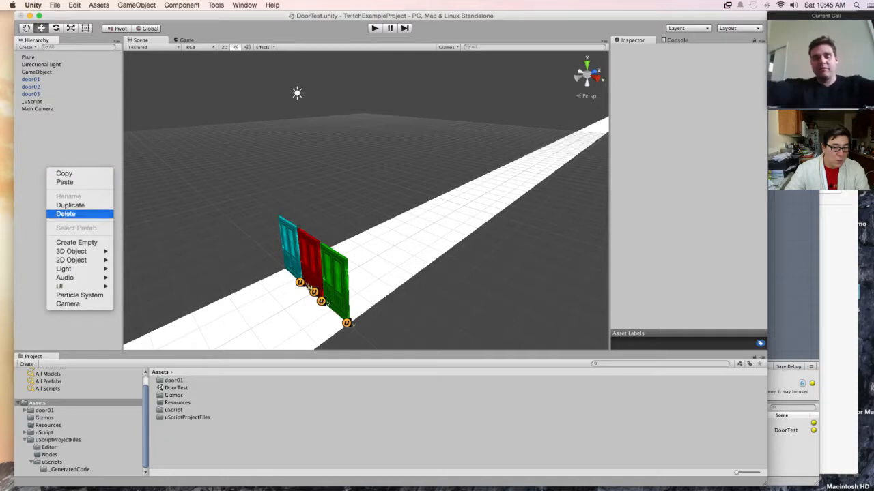
pyautogui.click(68, 243)
pyautogui.click(661, 58)
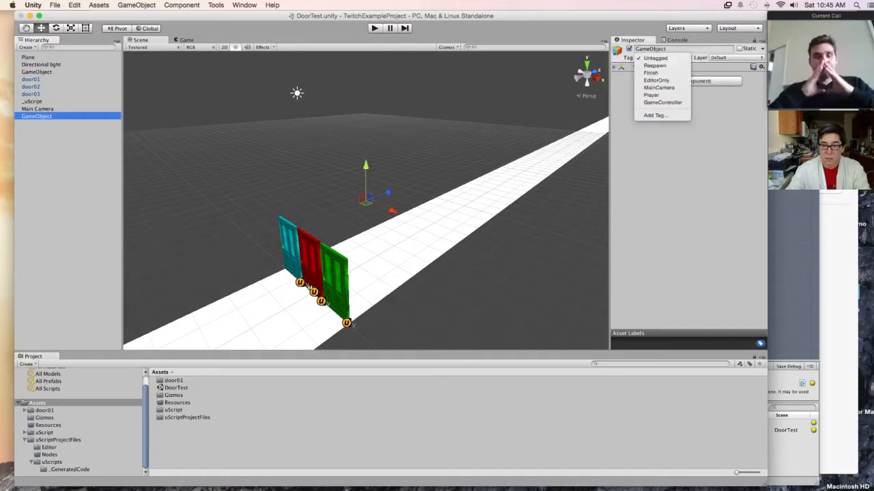
pyautogui.click(676, 48)
pyautogui.click(676, 49)
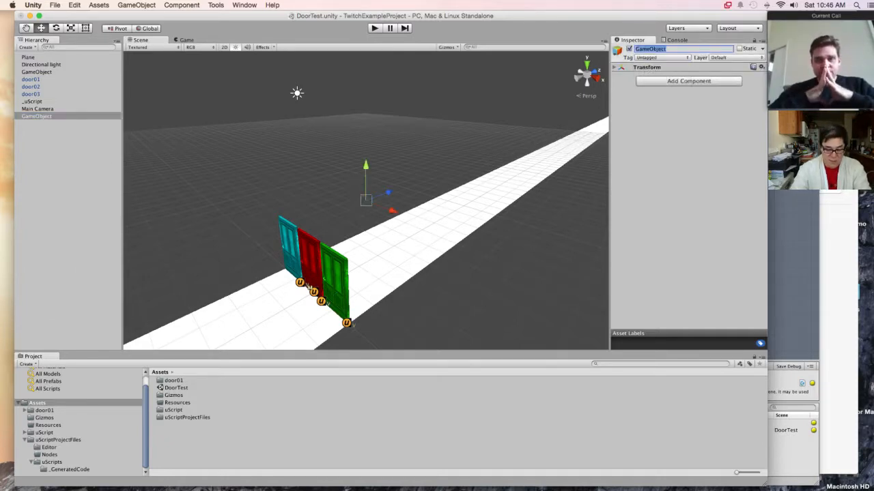
pyautogui.write('DoorSet01_0')
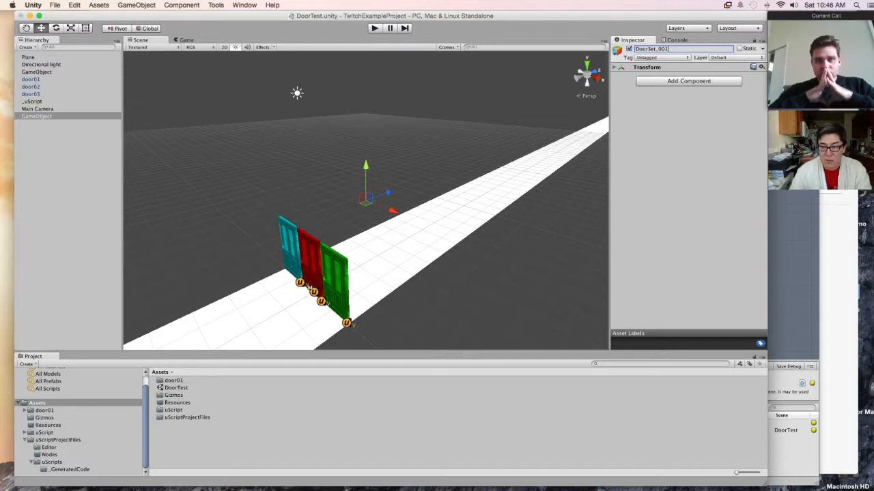
pyautogui.press('Return')
pyautogui.press('Escape')
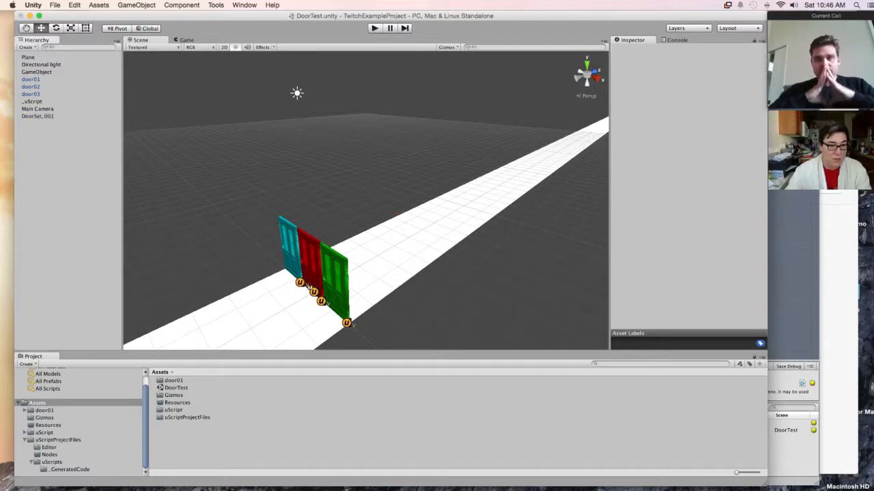
# Step: Parent door01, door02 and door03 under DoorSet_001 and collapse the group in the hierarchy
pyautogui.click(31, 79)
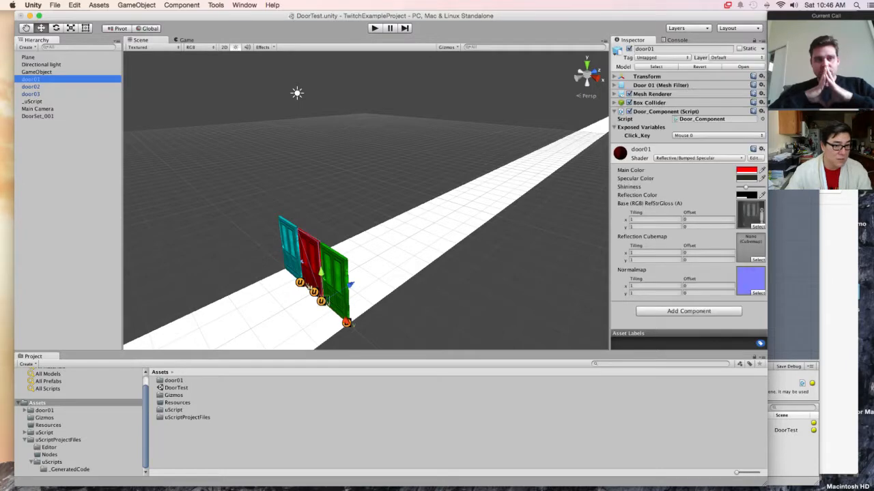
pyautogui.keyDown('shift'); pyautogui.click(31, 94); pyautogui.keyUp('shift')
pyautogui.moveTo(31, 95); pyautogui.dragTo(48, 115)
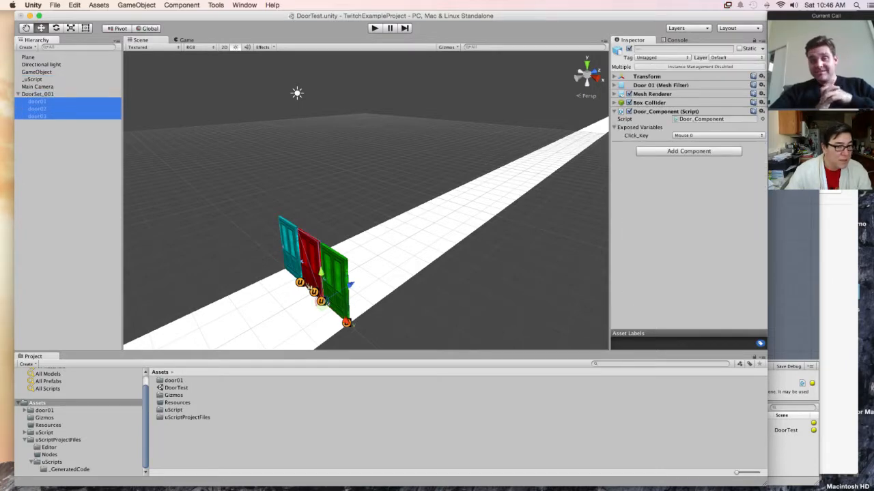
pyautogui.click(18, 94)
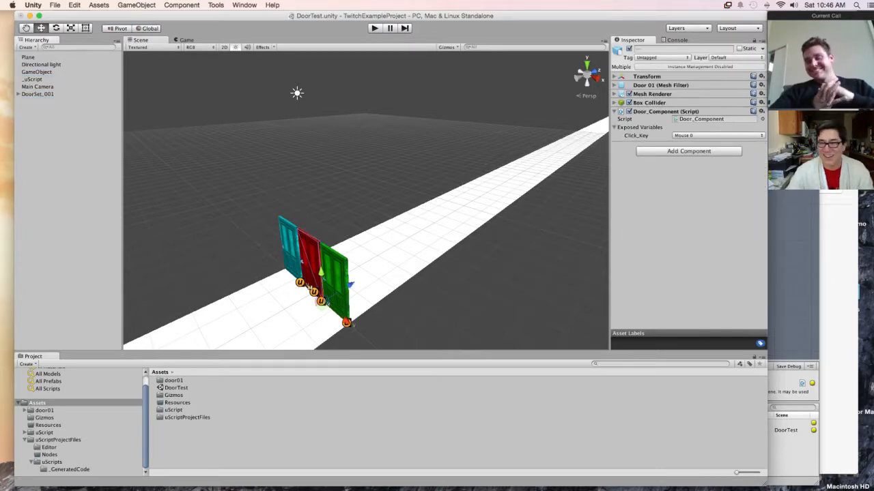
# Step: Duplicate the DoorSet_001 group in the scene and rename the copy DoorSet_002
pyautogui.click(37, 94)
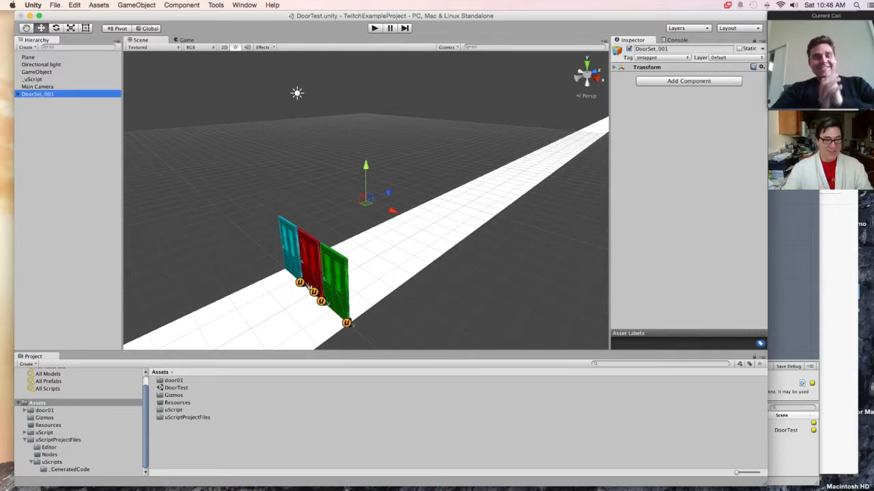
pyautogui.press('super+d')
pyautogui.press('Return')
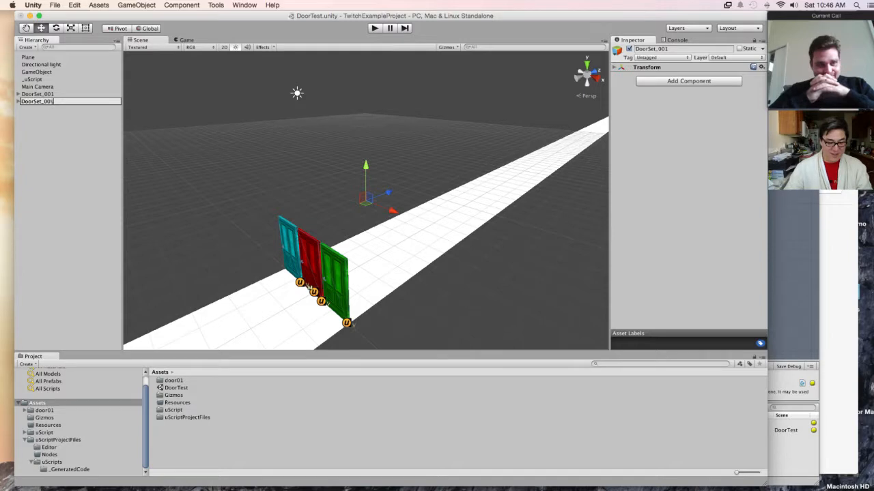
pyautogui.press('BackSpace')
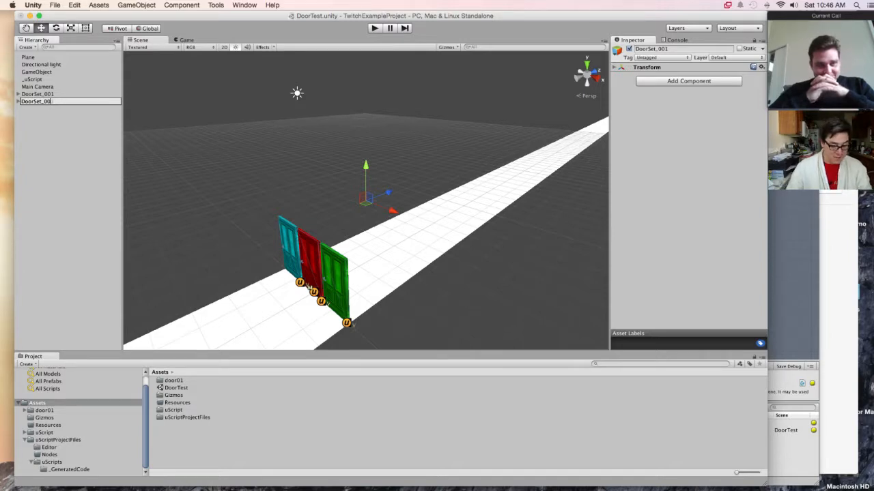
pyautogui.write('2')
pyautogui.press('Return')
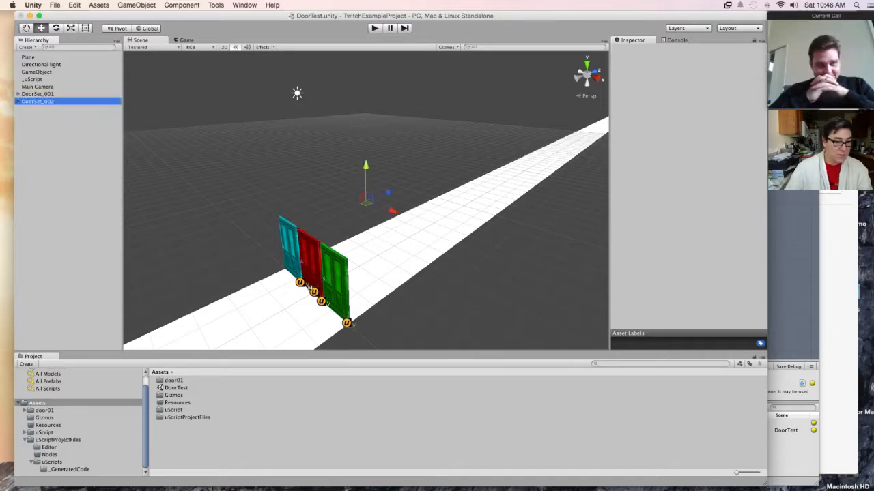
# Step: Duplicate DoorSet_002 and rename the copy DoorSet_003
pyautogui.press('super+d')
pyautogui.press('Return')
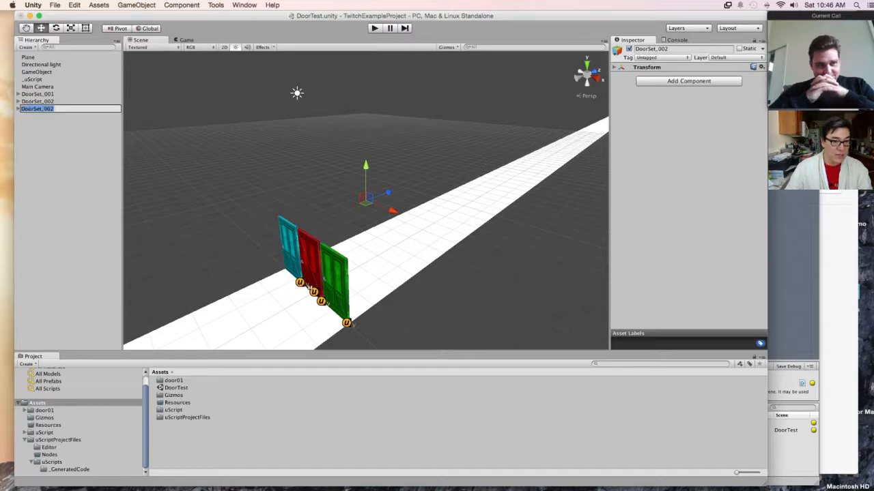
pyautogui.press('Right')
pyautogui.press('BackSpace')
pyautogui.write('3')
pyautogui.press('Return')
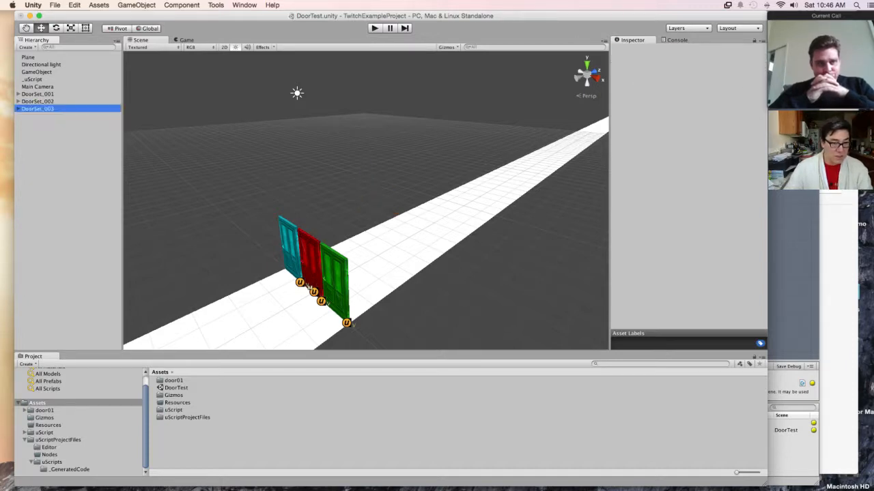
# Step: Duplicate DoorSet_003 and rename the copy DoorSet_004
pyautogui.press('super+d')
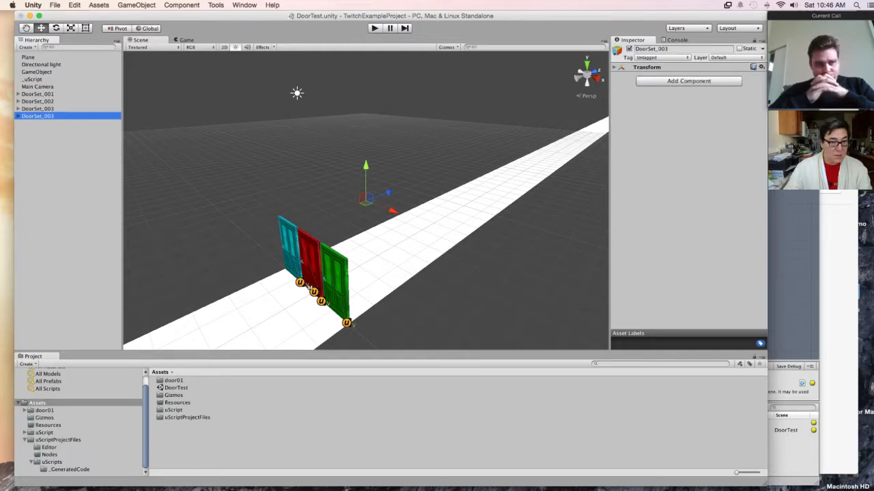
pyautogui.press('Return')
pyautogui.press('Right')
pyautogui.press('BackSpace')
pyautogui.write('4')
pyautogui.press('Return')
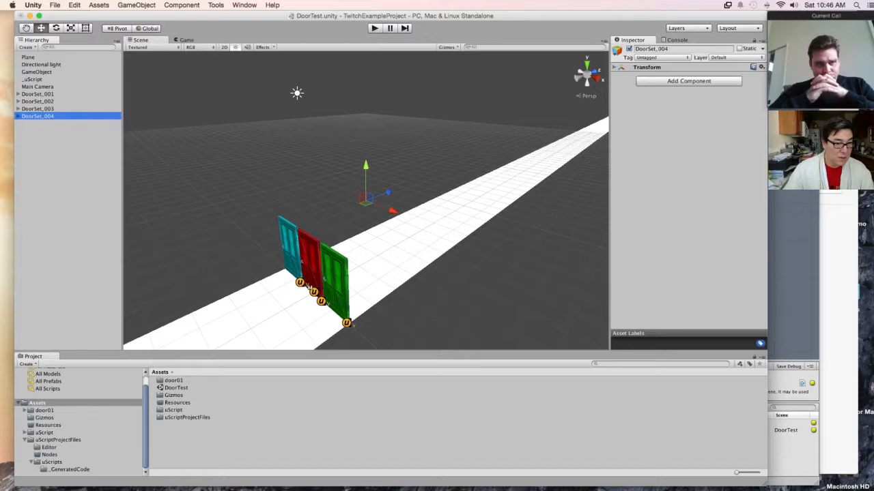
# Step: Expand DoorSet_002's Transform and set its Z position to 10.4257, moving the set farther along the walkway
pyautogui.click(38, 101)
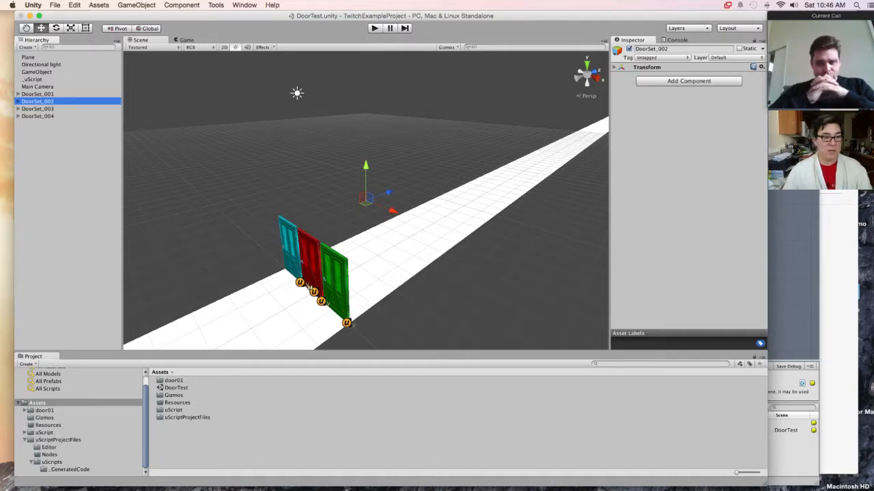
pyautogui.click(646, 67)
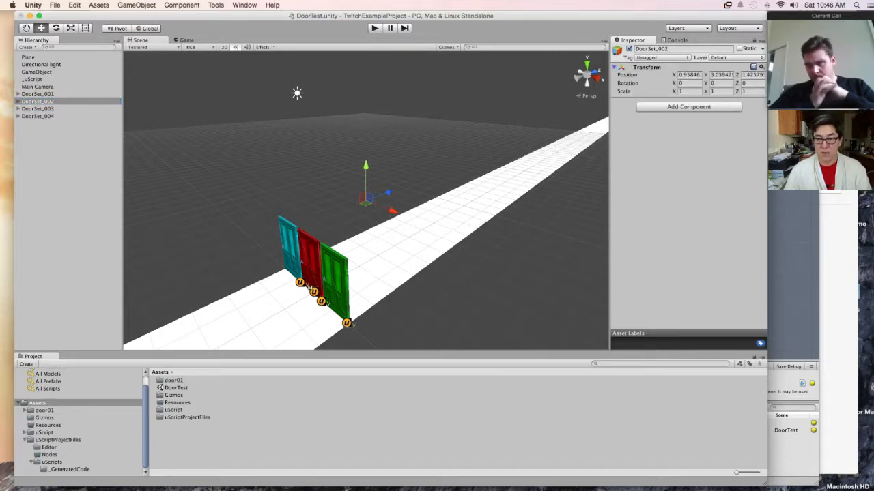
pyautogui.moveTo(388, 192)
pyautogui.mouseDown()
pyautogui.moveTo(403, 187)
pyautogui.moveTo(389, 193)
pyautogui.mouseUp()
pyautogui.click(754, 75)
pyautogui.click(763, 75)
pyautogui.doubleClick(748, 74)
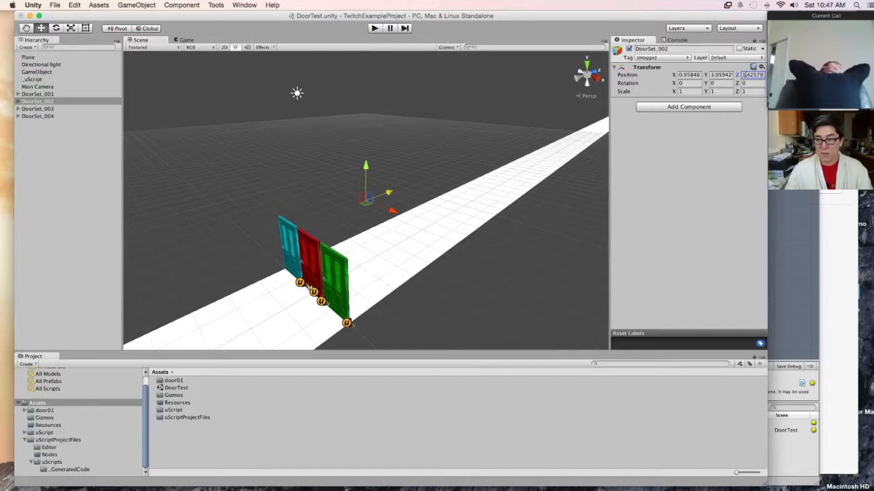
pyautogui.write('0')
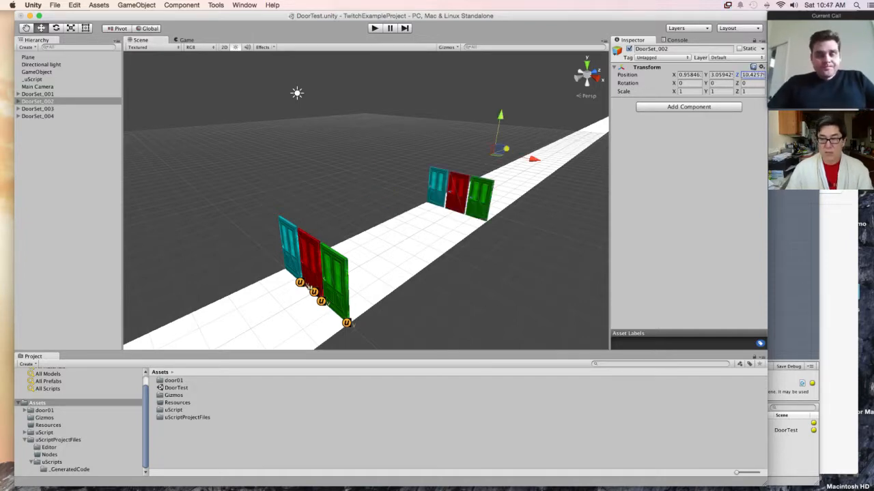
# Step: Move DoorSet_003 beyond the second set by setting its Z position to 20.4257
pyautogui.click(38, 116)
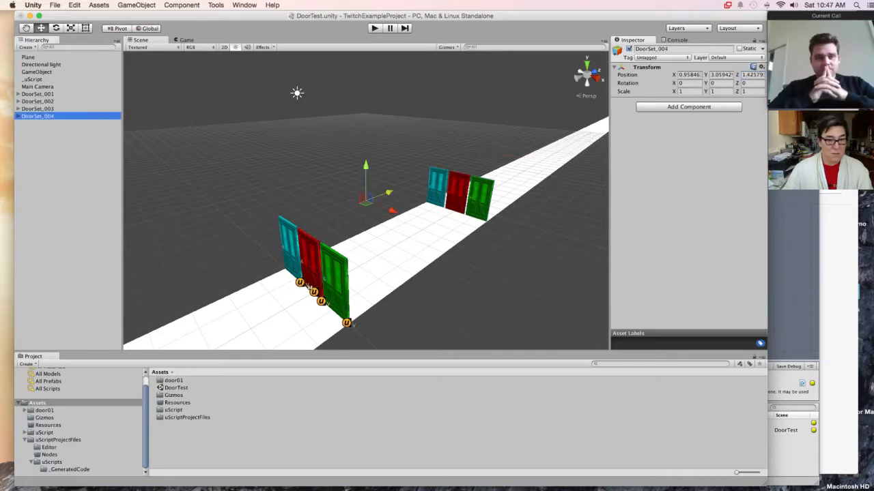
pyautogui.click(46, 109)
pyautogui.click(744, 74)
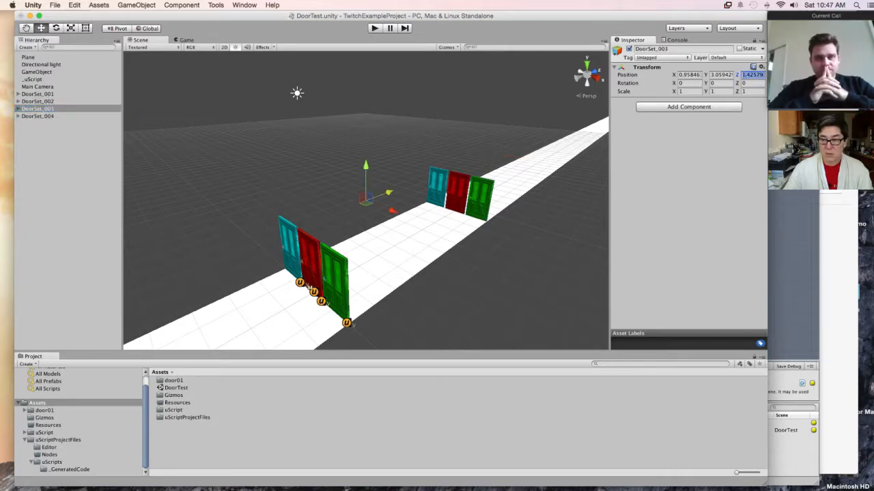
pyautogui.press('BackSpace')
pyautogui.write('20')
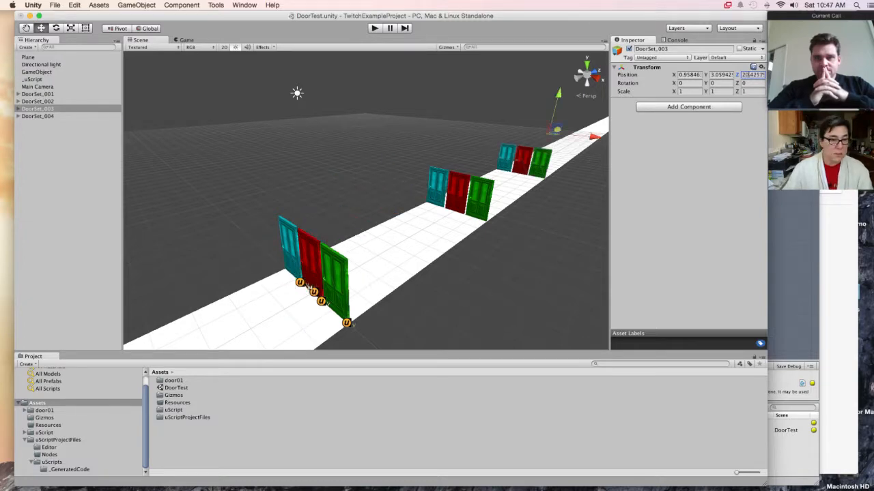
# Step: Move DoorSet_004 beyond the third set by setting its Z position to 31.4257
pyautogui.click(47, 116)
pyautogui.click(744, 74)
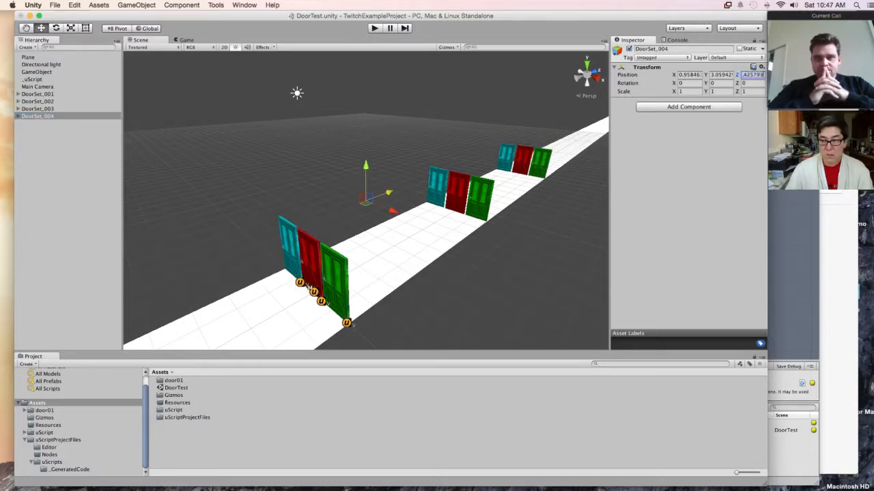
pyautogui.click(743, 74)
pyautogui.write('3')
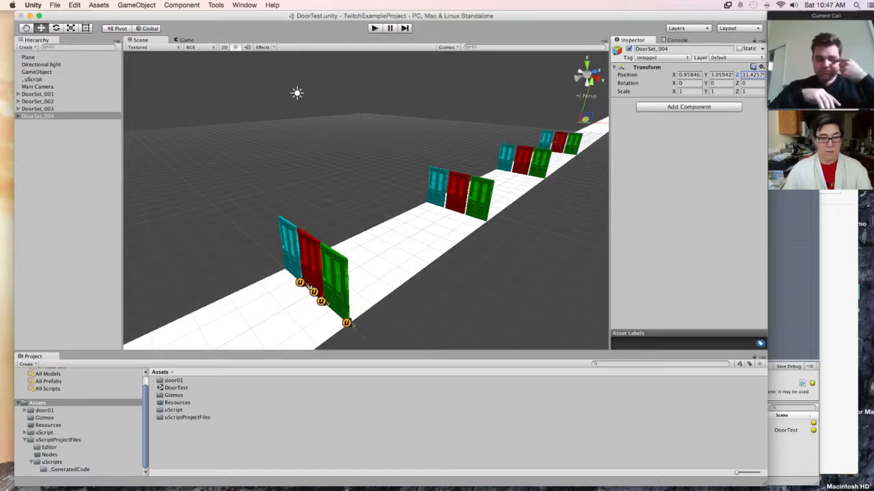
# Step: Compare the Z positions of the three duplicated door sets and set DoorSet_003's Z position to 21.4257
pyautogui.click(38, 101)
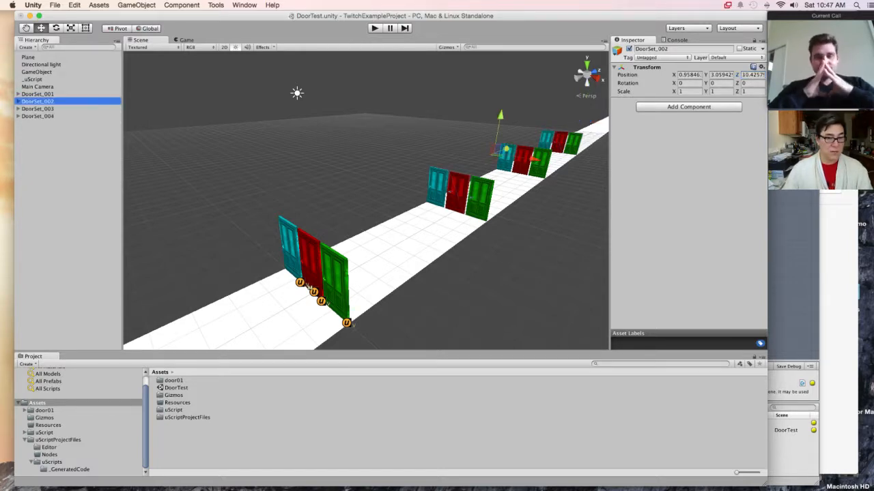
pyautogui.click(752, 74)
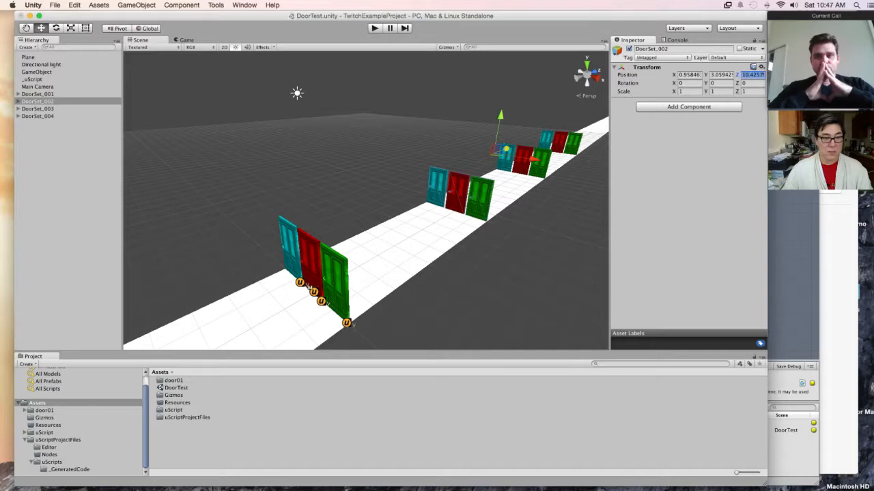
pyautogui.click(38, 108)
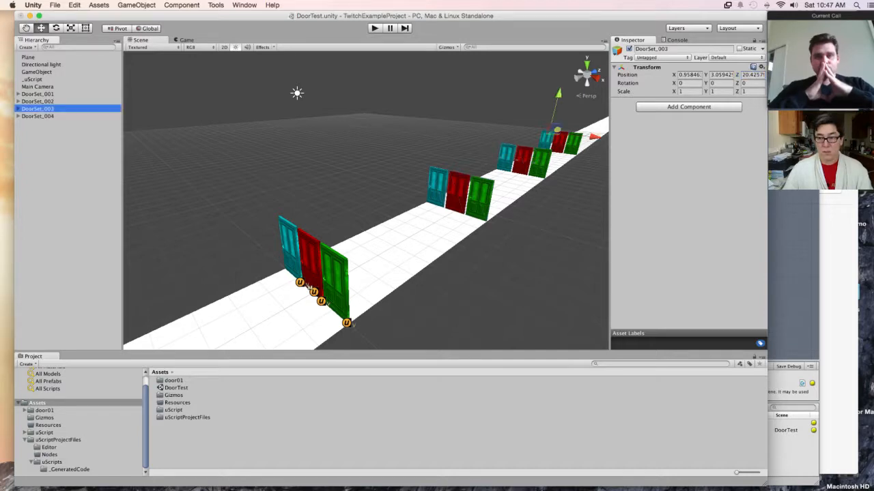
pyautogui.click(752, 75)
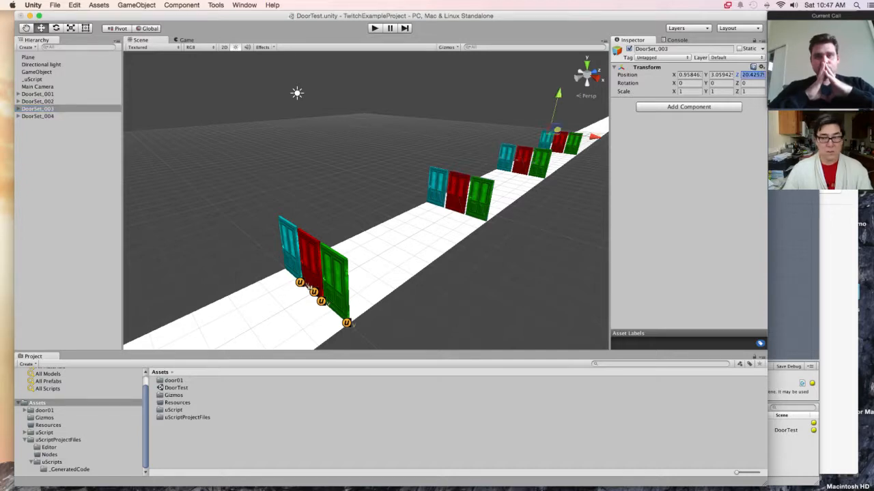
pyautogui.click(37, 116)
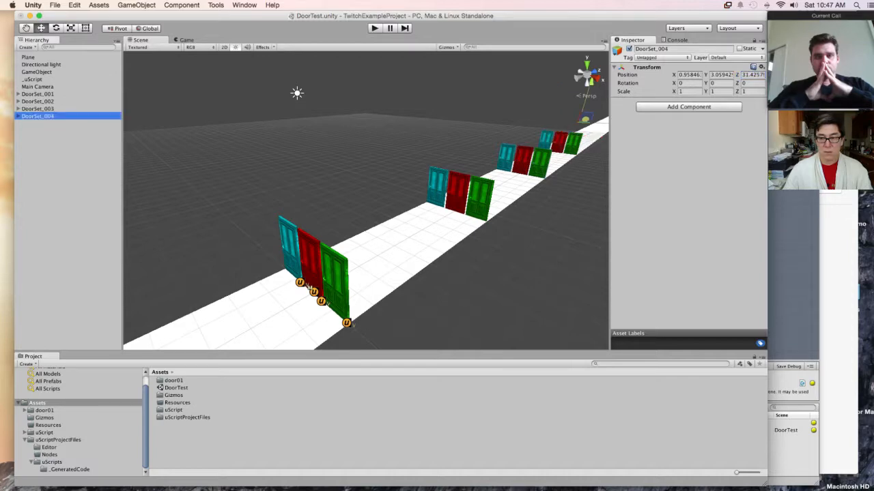
pyautogui.press('super+z')
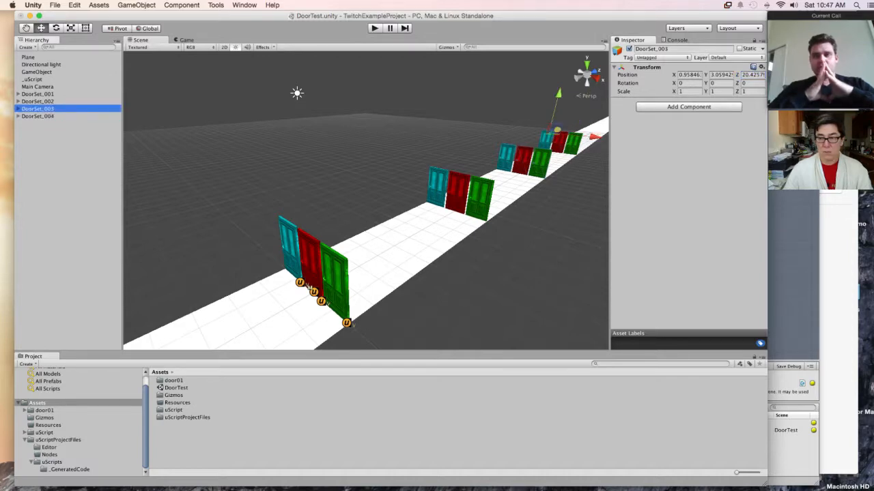
pyautogui.click(749, 75)
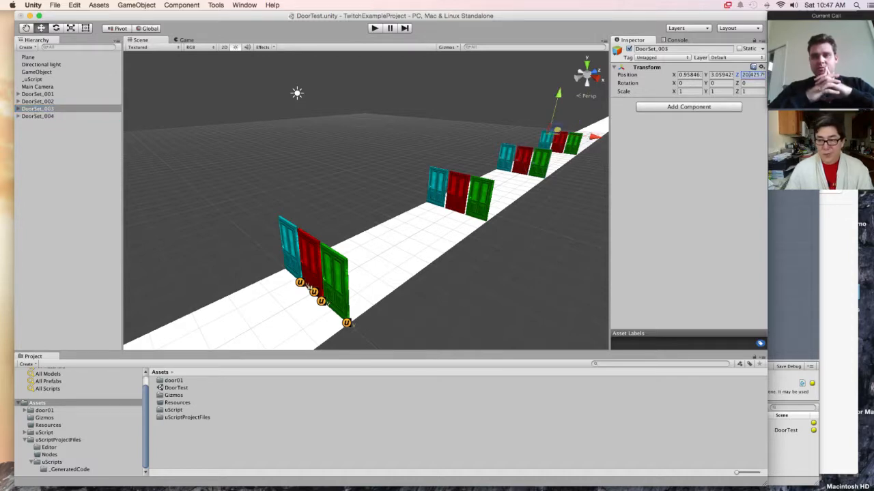
pyautogui.press('BackSpace')
pyautogui.write('1')
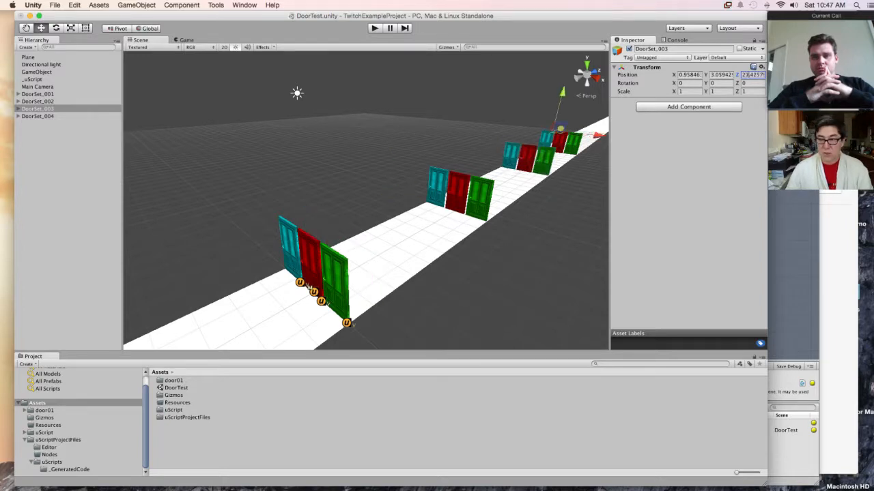
# Step: Set DoorSet_002's Z position to 11.4257 so the door sets are evenly spaced
pyautogui.click(38, 101)
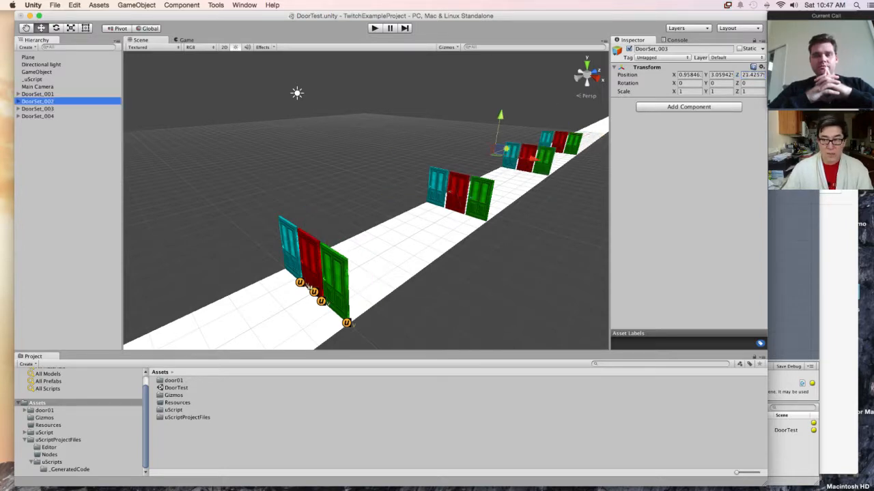
pyautogui.click(751, 74)
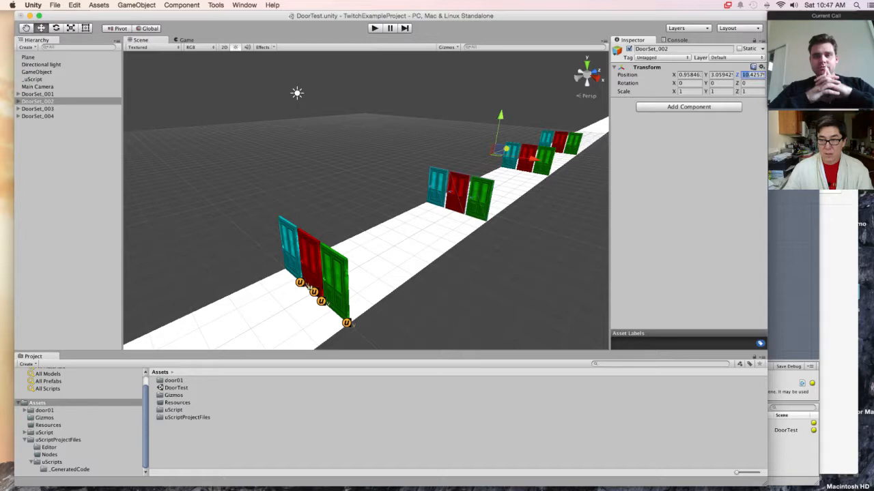
pyautogui.press('BackSpace')
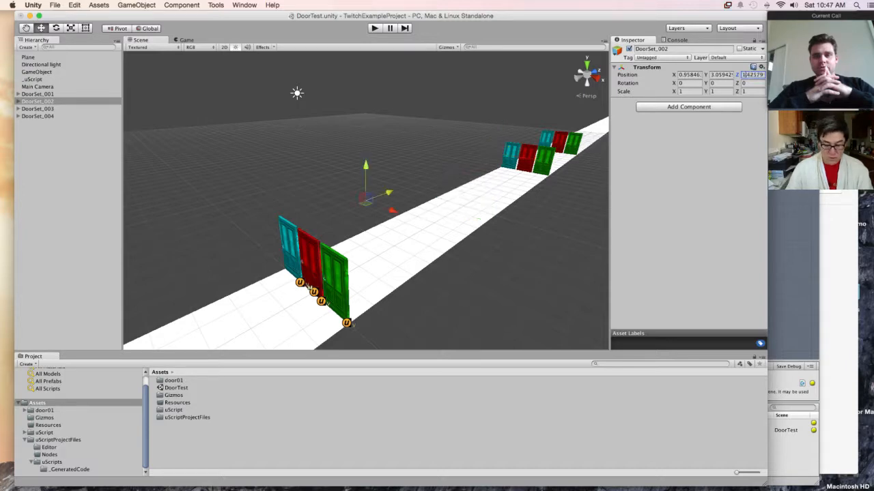
pyautogui.write('1')
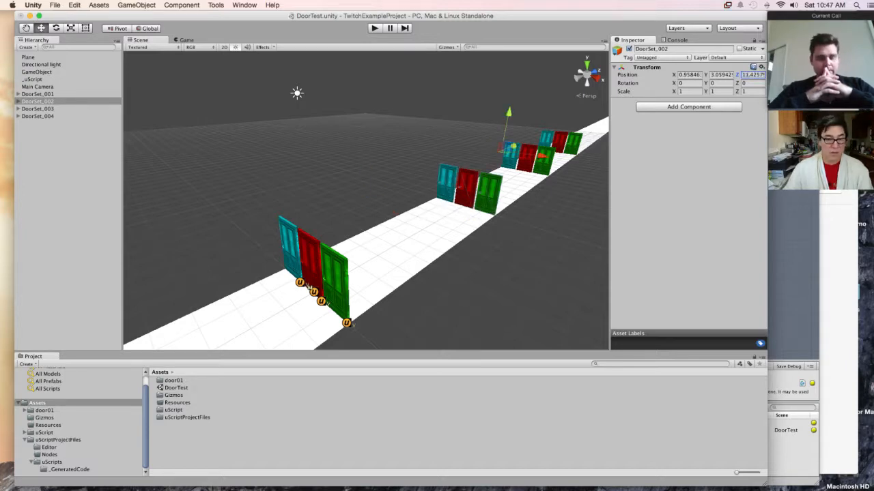
# Step: Check DoorSet_001's Z position against DoorSet_002's and examine the spacing of the four door sets along the walkway
pyautogui.click(38, 94)
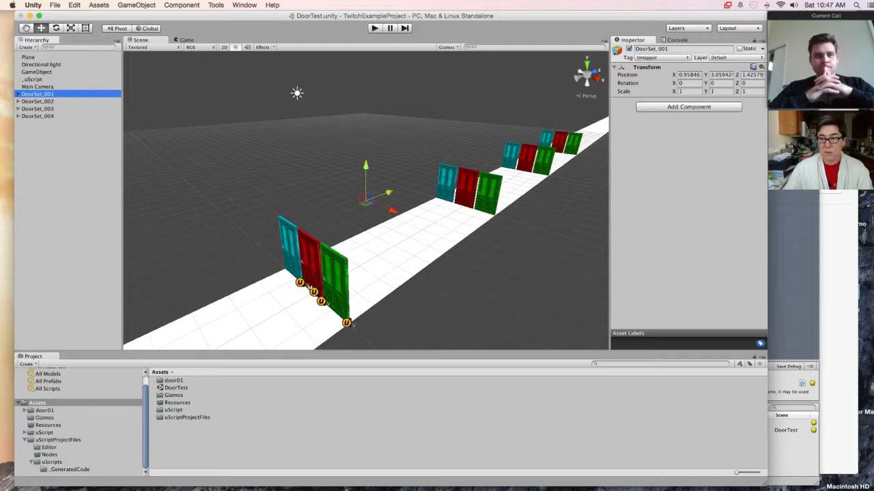
pyautogui.click(756, 74)
pyautogui.doubleClick(752, 75)
pyautogui.moveTo(366, 201); pyautogui.dragTo(206, 227, button='middle')
pyautogui.scroll(-5, 366, 200)
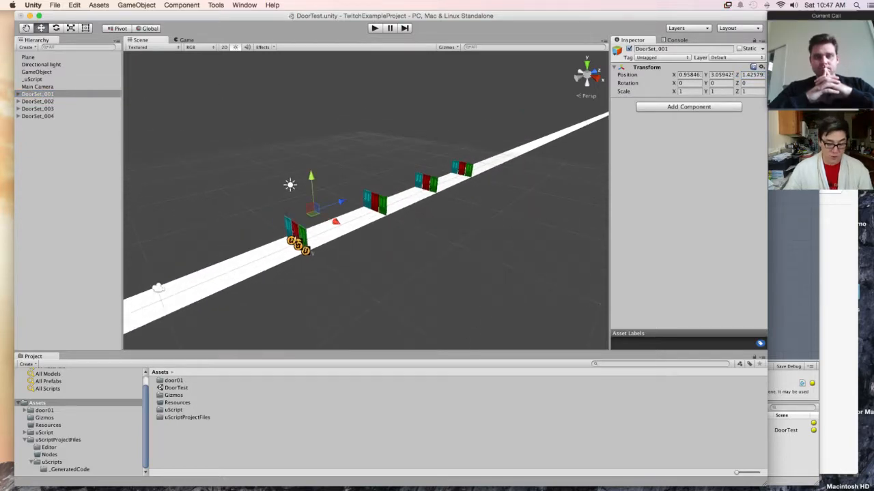
pyautogui.keyDown('alt'); pyautogui.moveTo(366, 201); pyautogui.dragTo(198, 246); pyautogui.keyUp('alt')
pyautogui.moveTo(365, 200); pyautogui.dragTo(387, 220, button='middle')
pyautogui.keyDown('alt'); pyautogui.moveTo(387, 220); pyautogui.dragTo(567, 171); pyautogui.keyUp('alt')
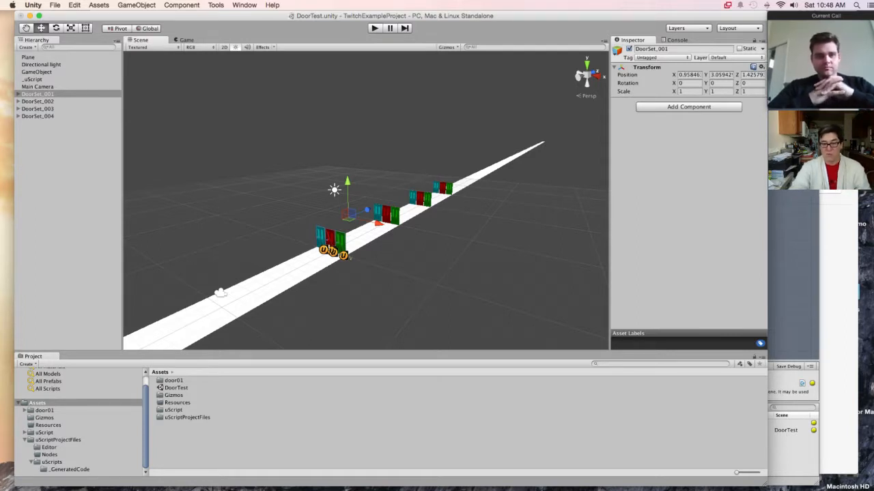
pyautogui.click(37, 101)
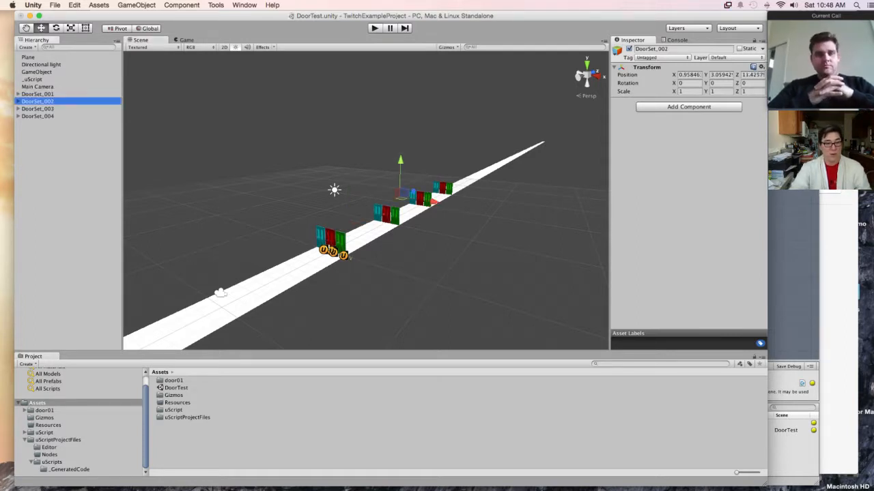
pyautogui.click(38, 93)
# Step: Play the DoorTest scene and expand DoorSet_001 in the hierarchy to show its three doors
pyautogui.press('super+p')
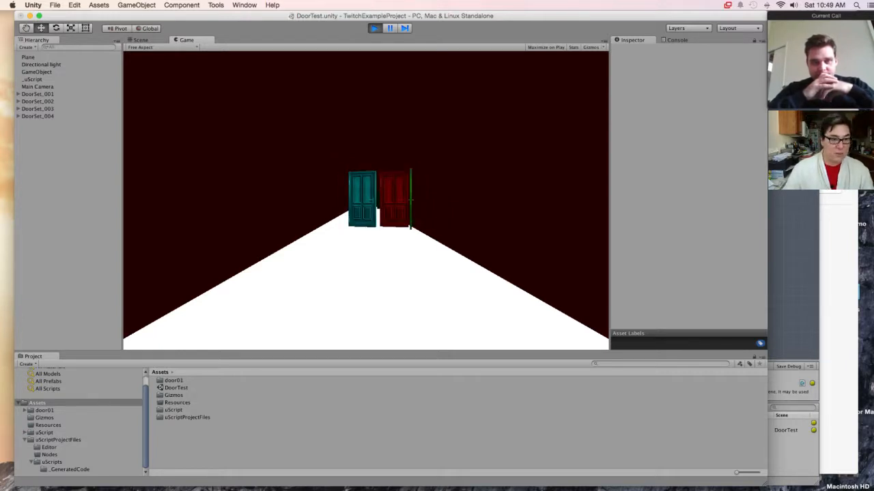
pyautogui.click(37, 94)
pyautogui.press('Right')
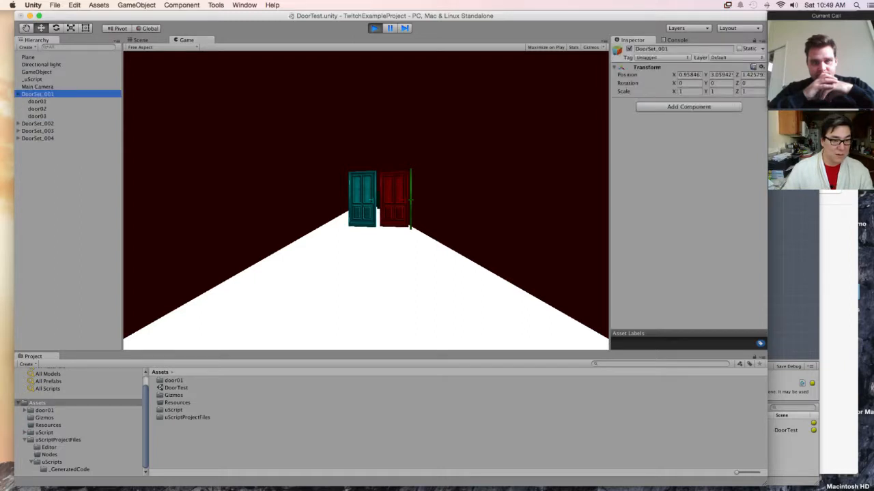
# Step: Inspect the Door_Component script on door03 and door02 of DoorSet_001 while the scene plays, and stop play mode
pyautogui.click(37, 116)
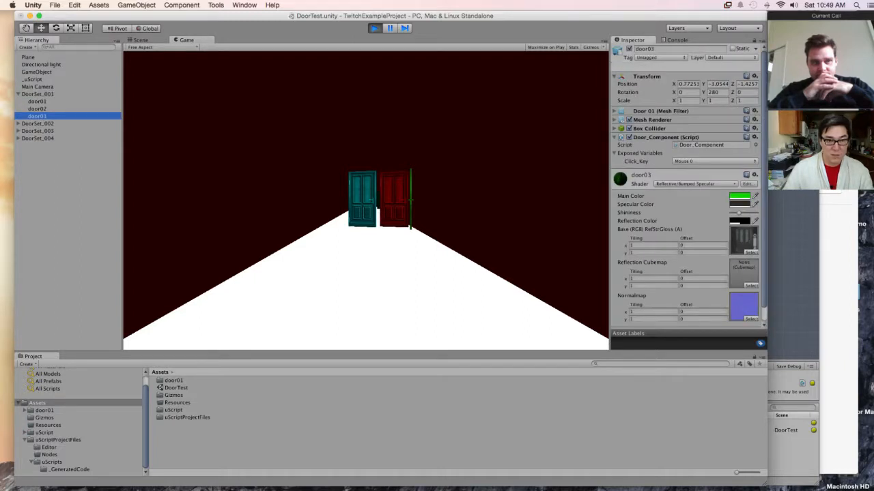
pyautogui.press('super+1')
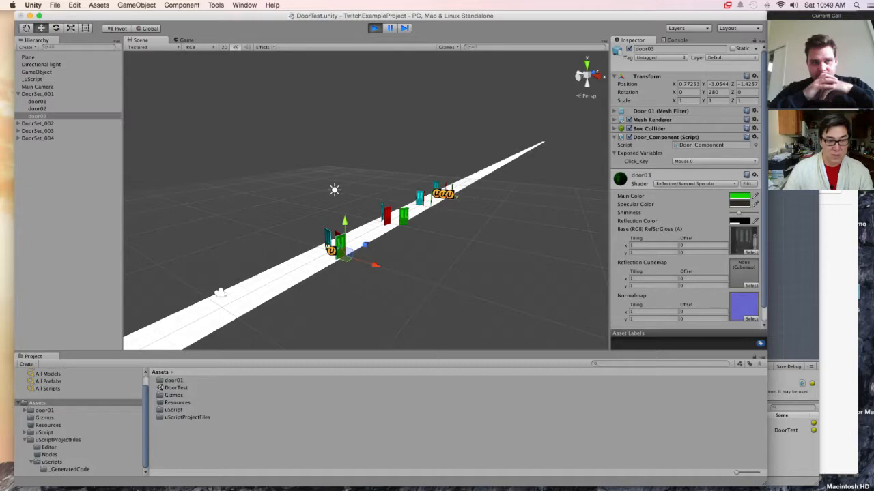
pyautogui.press('super+2')
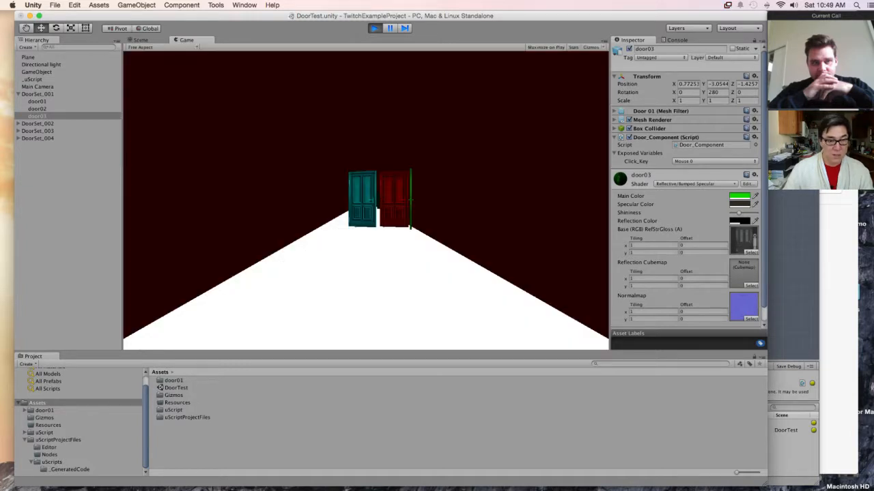
pyautogui.click(37, 108)
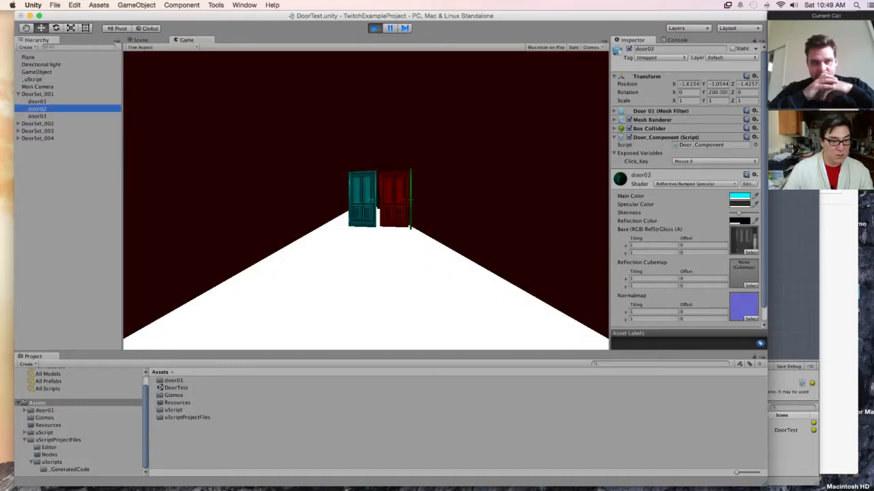
pyautogui.scroll(-2, 685, 191)
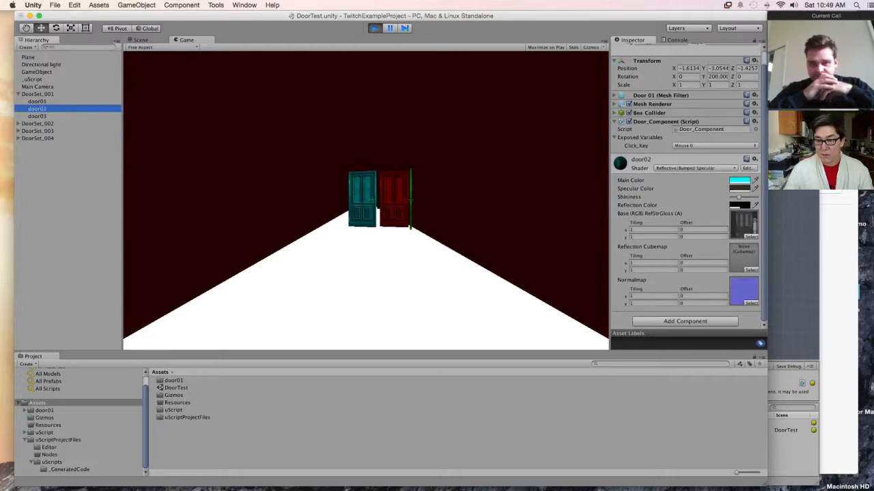
pyautogui.click(628, 121)
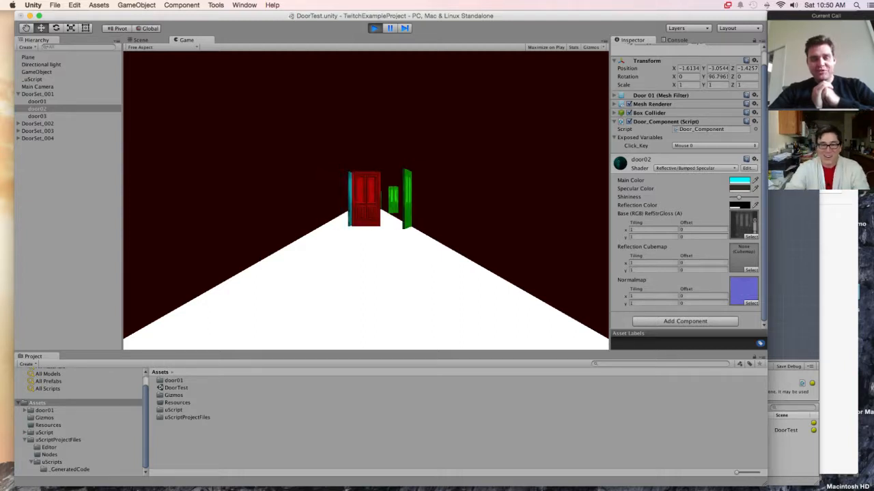
pyautogui.press('super+p')
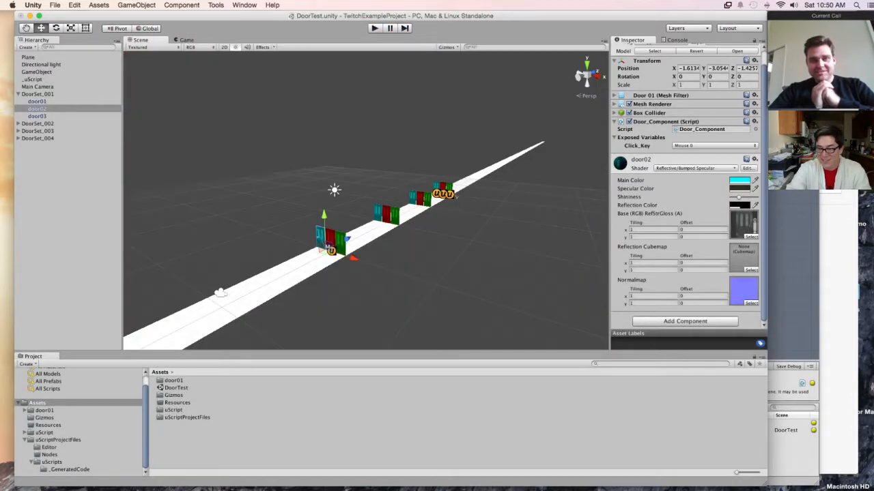
# Step: Add a comment box about 497 by 290 px to the Door uScript graph, in the empty canvas area beside the Rotate node
pyautogui.press('super+u')
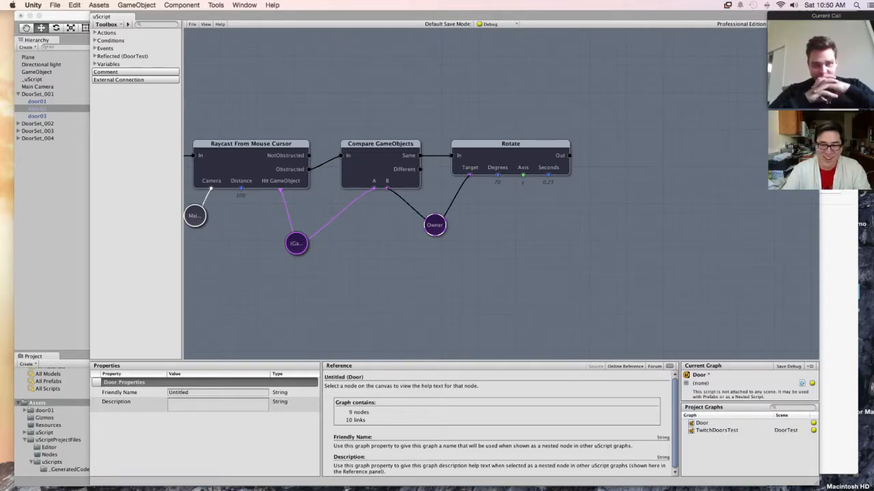
pyautogui.moveTo(437, 273)
pyautogui.mouseDown(button='middle')
pyautogui.moveTo(470, 256)
pyautogui.moveTo(496, 259)
pyautogui.mouseUp(button='middle')
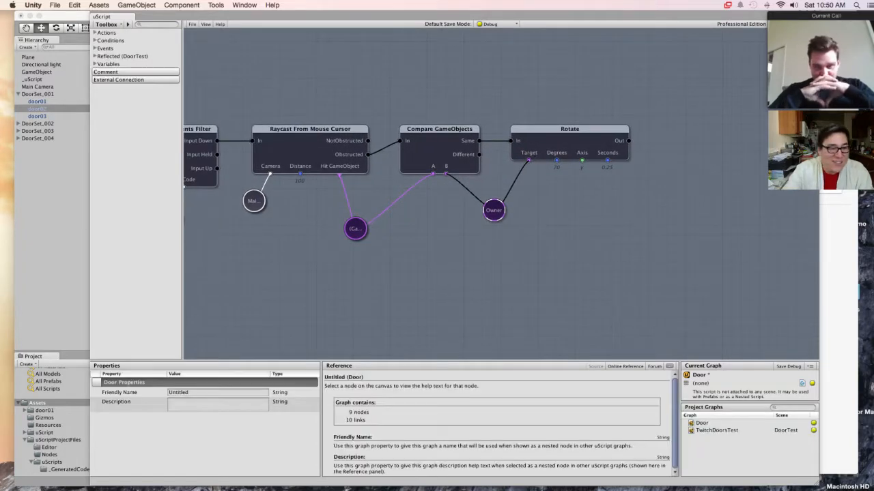
pyautogui.click(51, 218)
pyautogui.moveTo(121, 478)
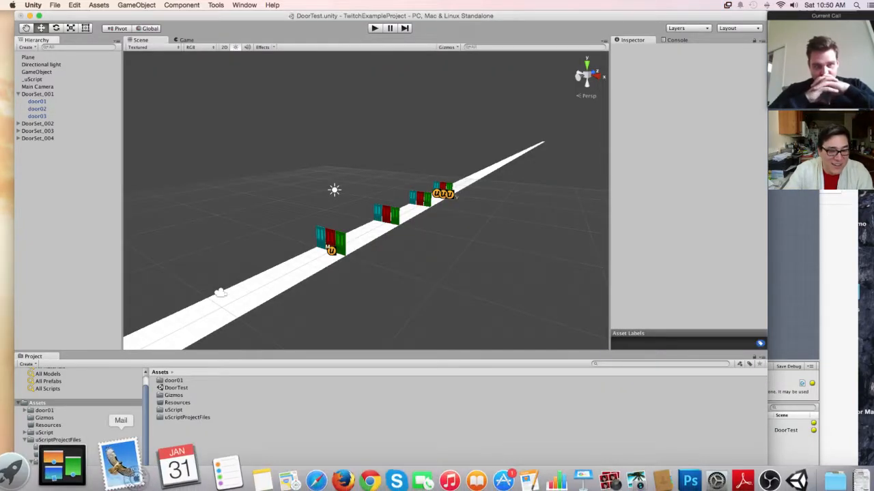
pyautogui.click(792, 286)
pyautogui.moveTo(791, 287); pyautogui.dragTo(633, 312, button='middle')
pyautogui.rightClick(555, 139)
pyautogui.moveTo(574, 143)
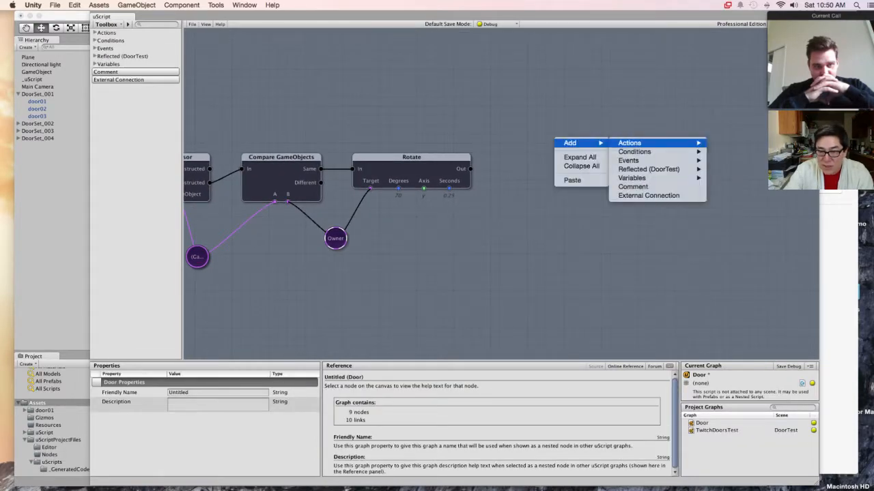
pyautogui.click(633, 186)
pyautogui.moveTo(598, 157); pyautogui.dragTo(783, 272)
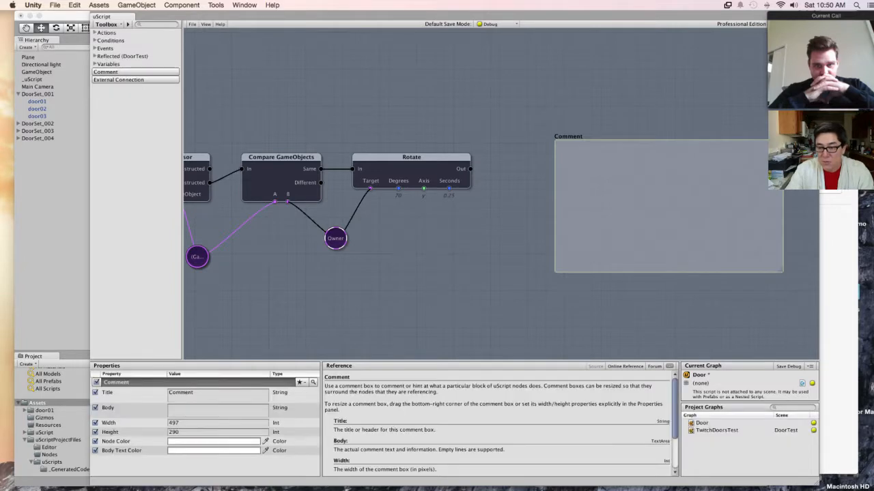
pyautogui.moveTo(570, 140); pyautogui.dragTo(543, 137, button='middle')
pyautogui.moveTo(542, 137); pyautogui.dragTo(488, 149)
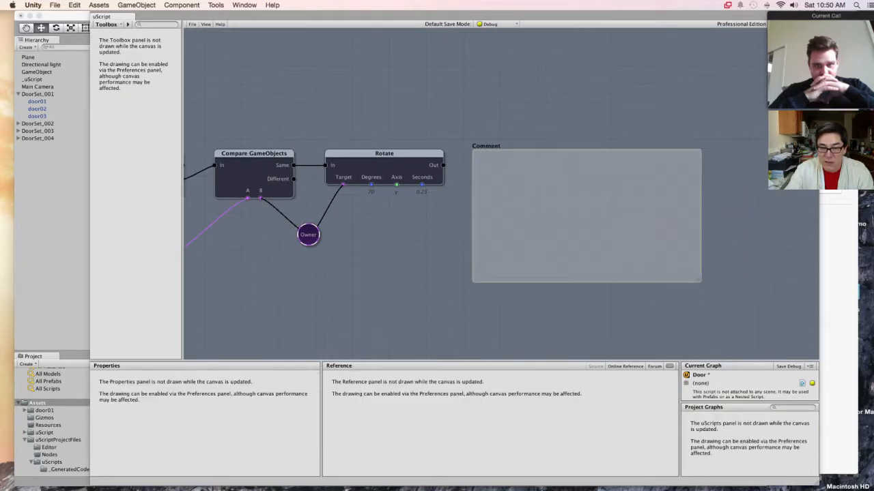
# Step: Title the comment box "Door Actions", try it over the Compare GameObjects and Rotate nodes, and place it beyond the Rotate node
pyautogui.click(217, 393)
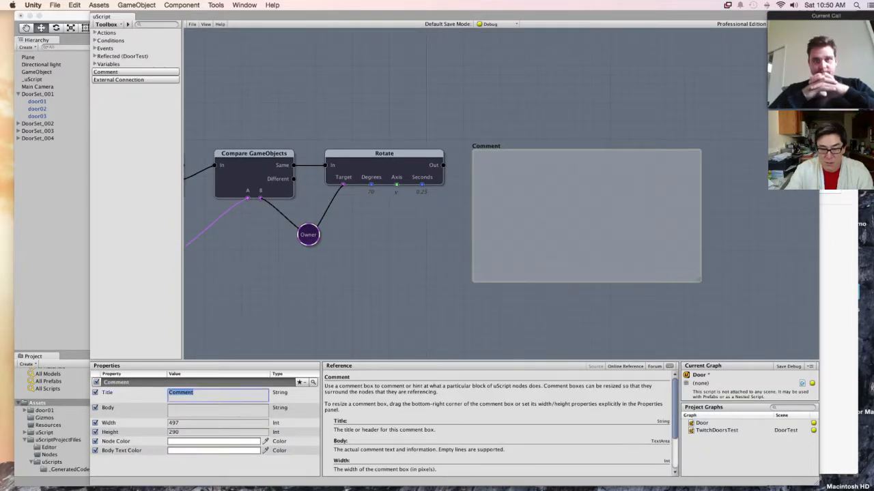
pyautogui.write('Door Actions')
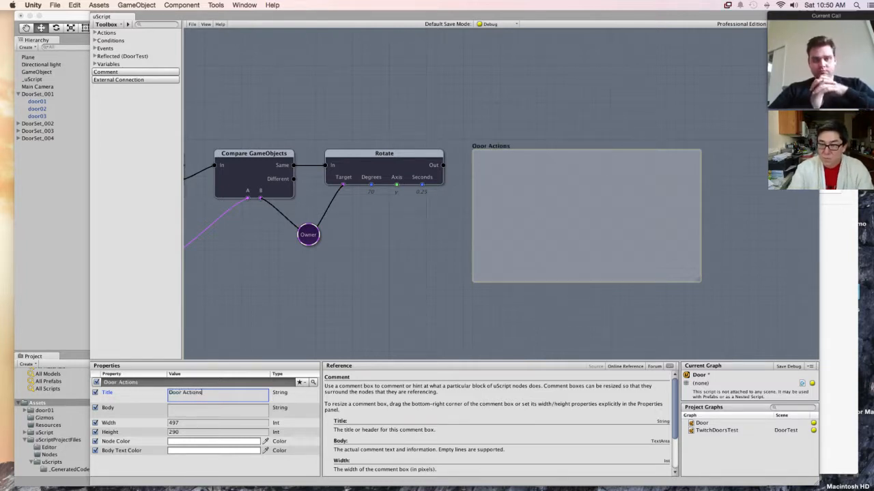
pyautogui.moveTo(586, 216); pyautogui.dragTo(328, 189)
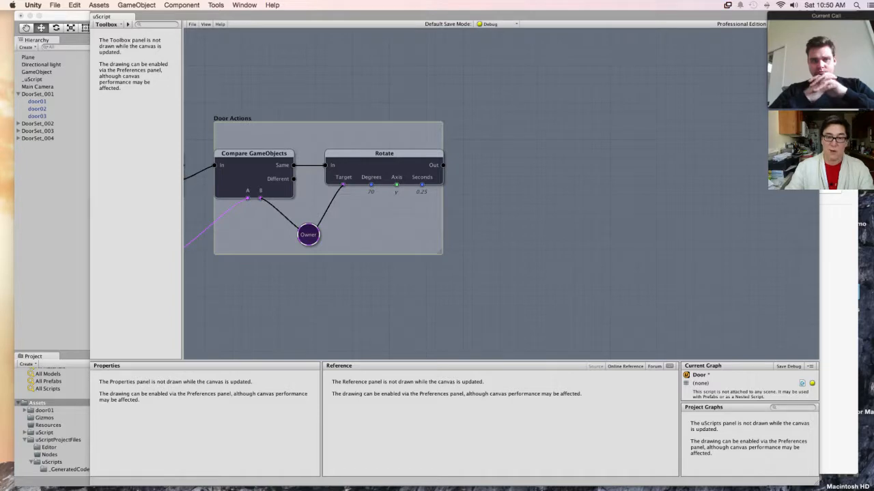
pyautogui.moveTo(328, 188); pyautogui.dragTo(568, 189)
# Step: Add a second comment box about 433 by 449 px around the Input Events and Input Events Filter nodes
pyautogui.moveTo(410, 239); pyautogui.dragTo(737, 243, button='middle')
pyautogui.moveTo(410, 287); pyautogui.dragTo(575, 274, button='middle')
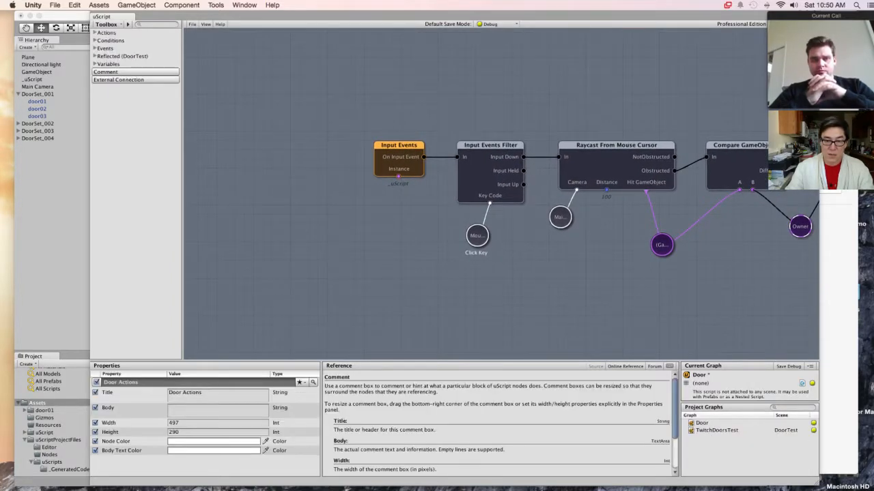
pyautogui.rightClick(339, 99)
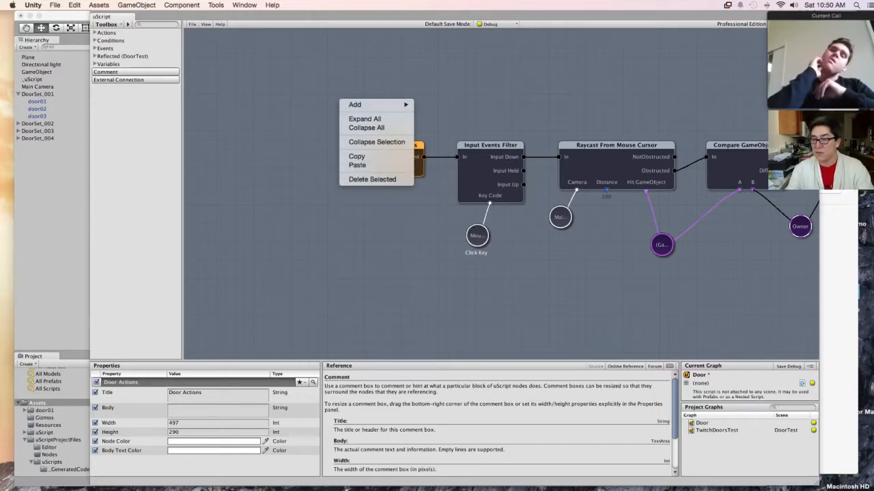
pyautogui.moveTo(382, 104)
pyautogui.click(458, 148)
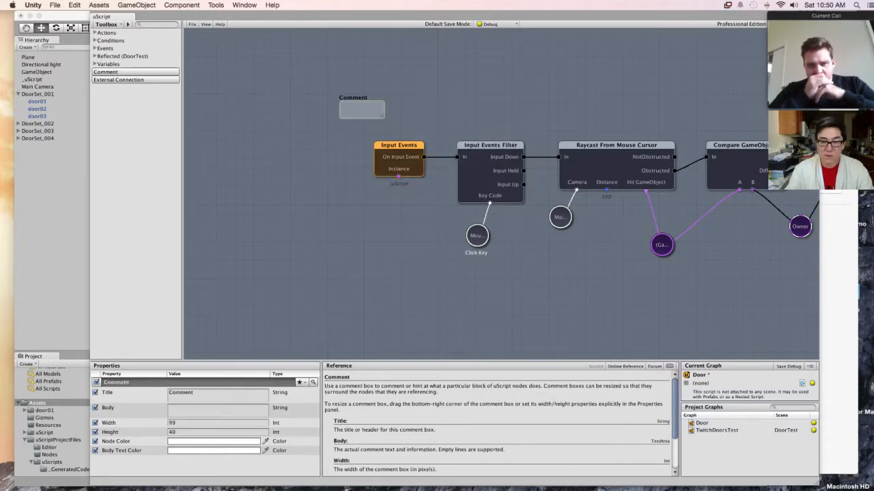
pyautogui.moveTo(384, 117)
pyautogui.mouseDown()
pyautogui.moveTo(602, 261)
pyautogui.moveTo(703, 299)
pyautogui.moveTo(536, 299)
pyautogui.moveTo(538, 307)
pyautogui.mouseUp()
# Step: Set the body text of the comment box around the input nodes to "When the mouse is clicked"
pyautogui.click(169, 408)
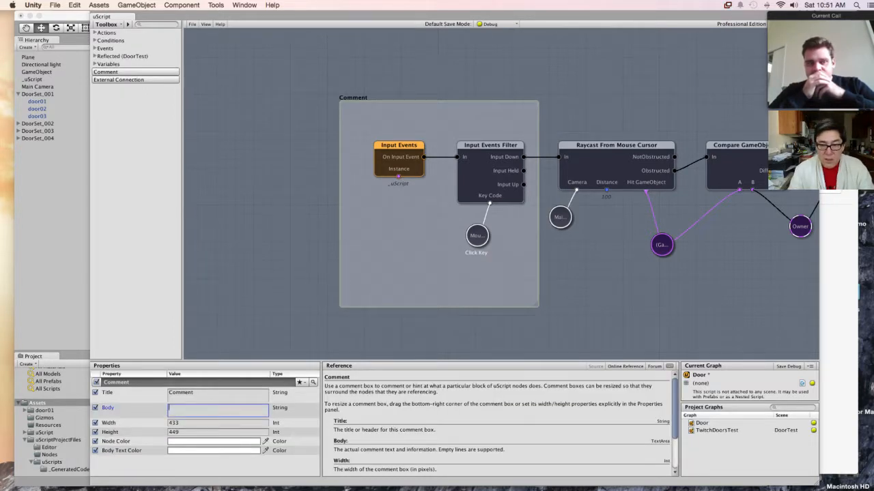
pyautogui.write('When the mouse is clicked')
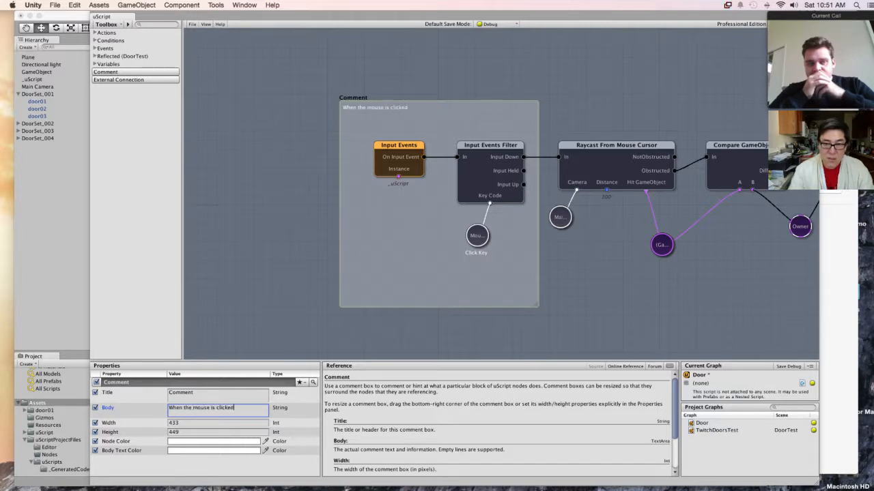
pyautogui.press('Escape')
pyautogui.click(353, 97)
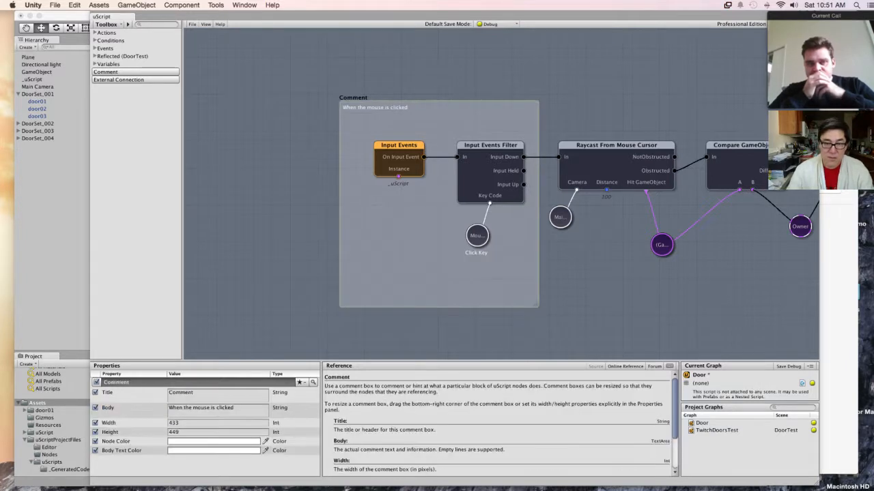
pyautogui.press('super+c')
pyautogui.press('super+v')
pyautogui.moveTo(353, 97)
pyautogui.mouseDown()
pyautogui.moveTo(572, 99)
pyautogui.moveTo(563, 101)
pyautogui.mouseUp()
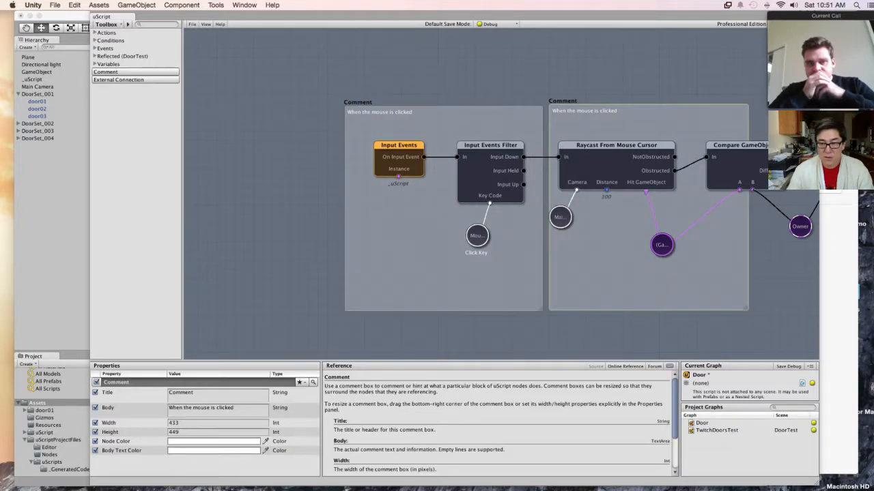
pyautogui.press('Delete')
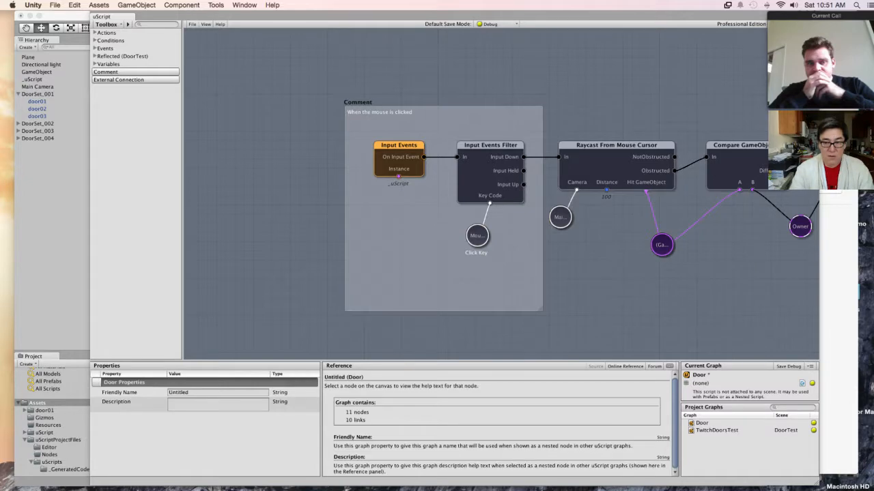
# Step: Duplicate the "When the mouse is clicked" comment box and place one copy over the Raycast From Mouse Cursor node
pyautogui.click(442, 112)
pyautogui.press('super+d')
pyautogui.moveTo(448, 117); pyautogui.dragTo(666, 119)
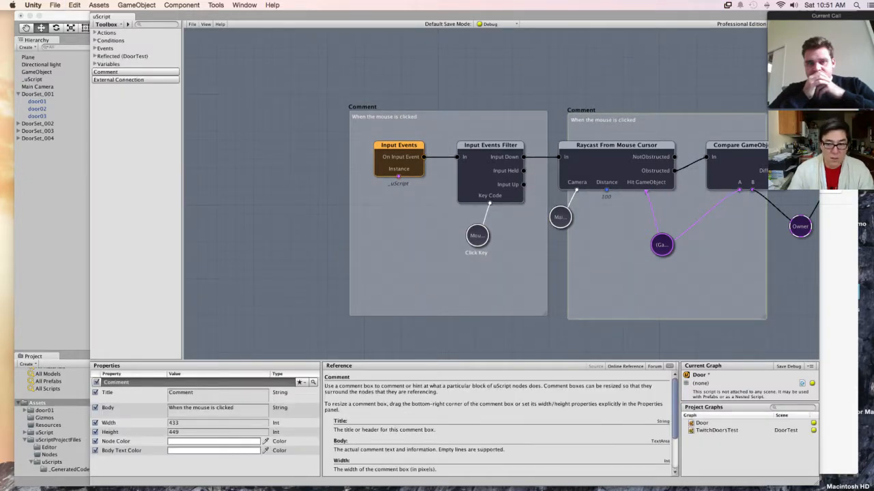
# Step: Replace the body text of the comment box over the raycast node with "Raycast from the camera. What object did it hit?"
pyautogui.click(168, 407)
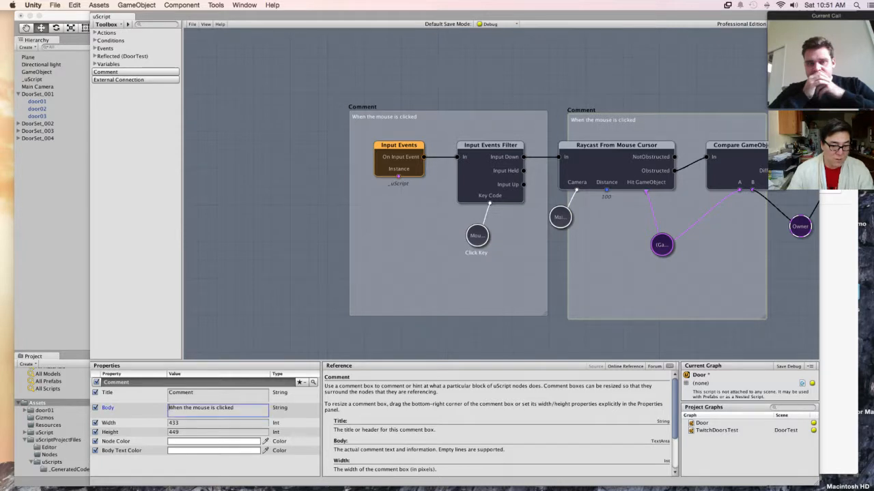
pyautogui.press('super+a')
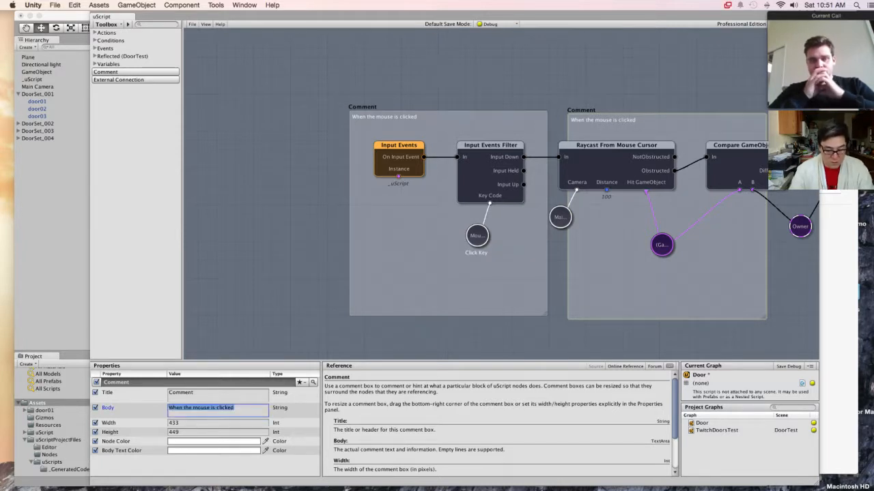
pyautogui.write('Raycas')
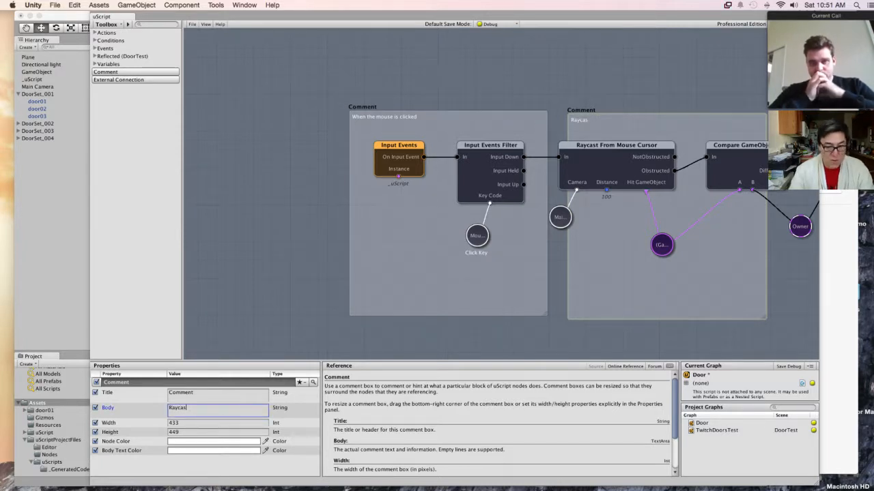
pyautogui.write('t from')
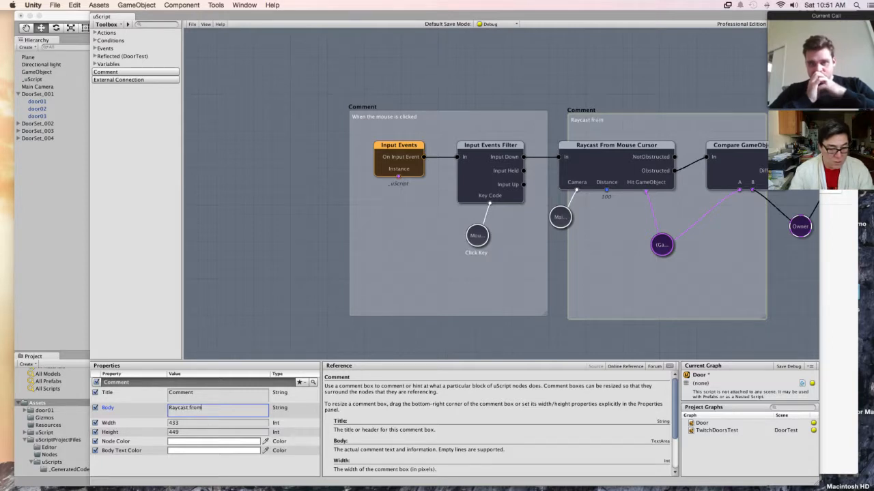
pyautogui.write(' the camera')
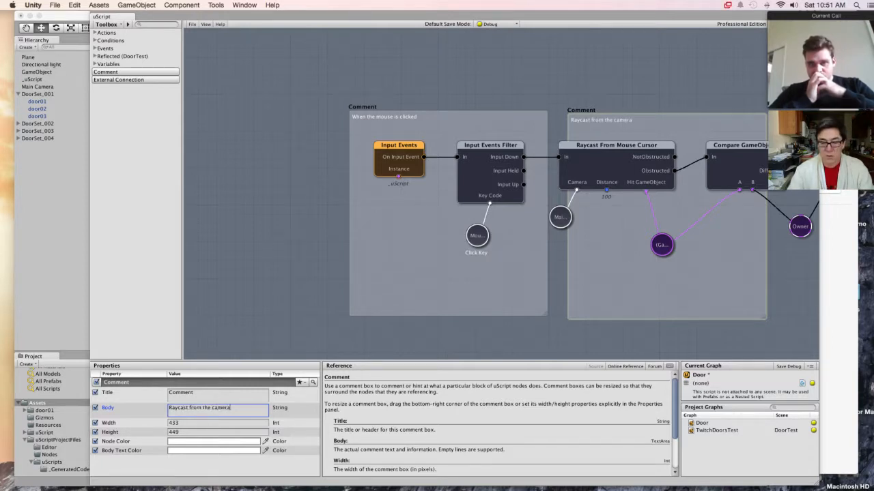
pyautogui.write('. Wh')
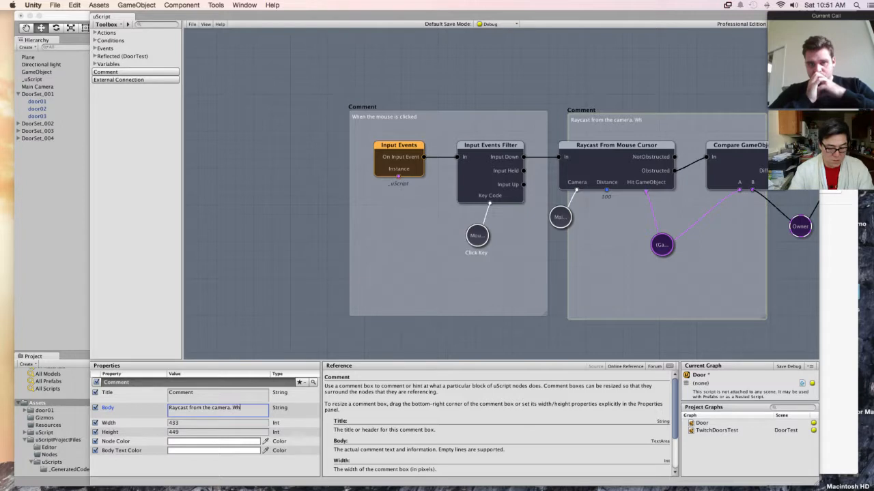
pyautogui.write('at object')
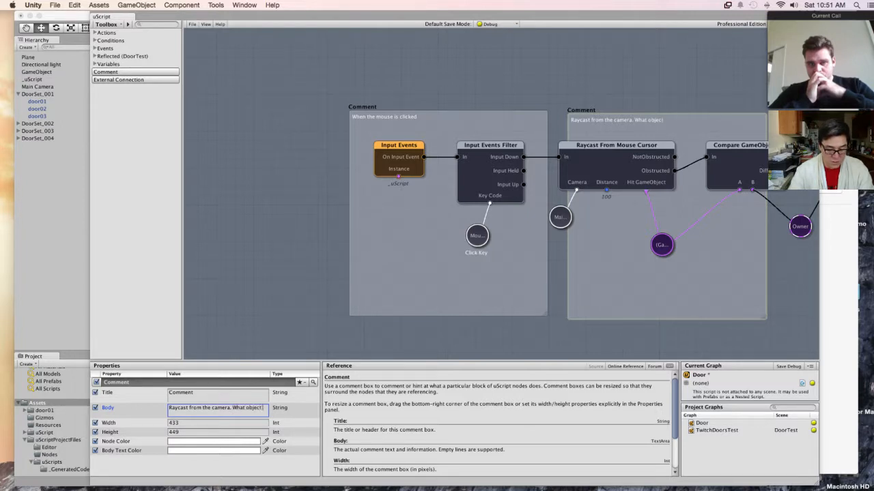
pyautogui.write(' did it hit?')
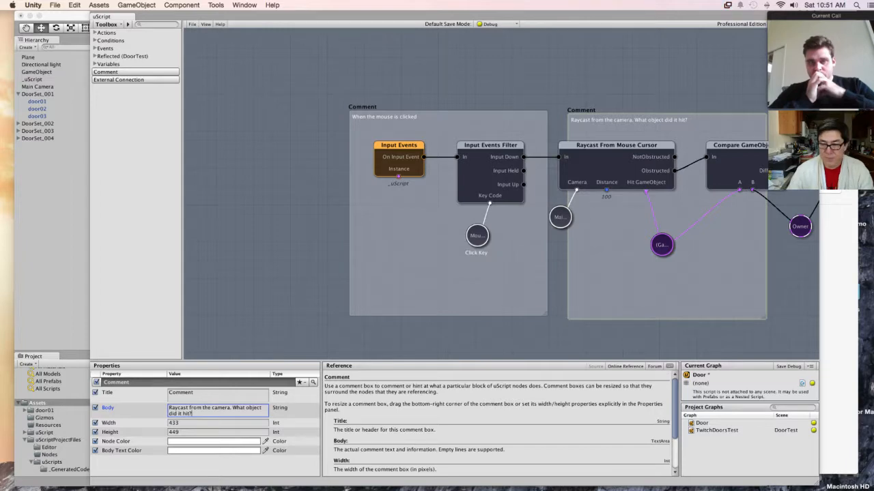
# Step: Undo the additions of the two comment boxes around the input nodes and the raycast node
pyautogui.moveTo(734, 357); pyautogui.dragTo(513, 342, button='middle')
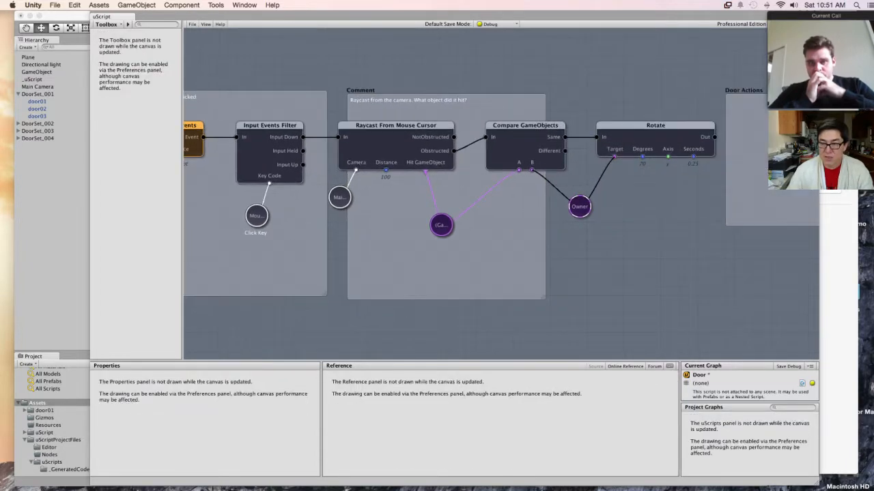
pyautogui.click(542, 296)
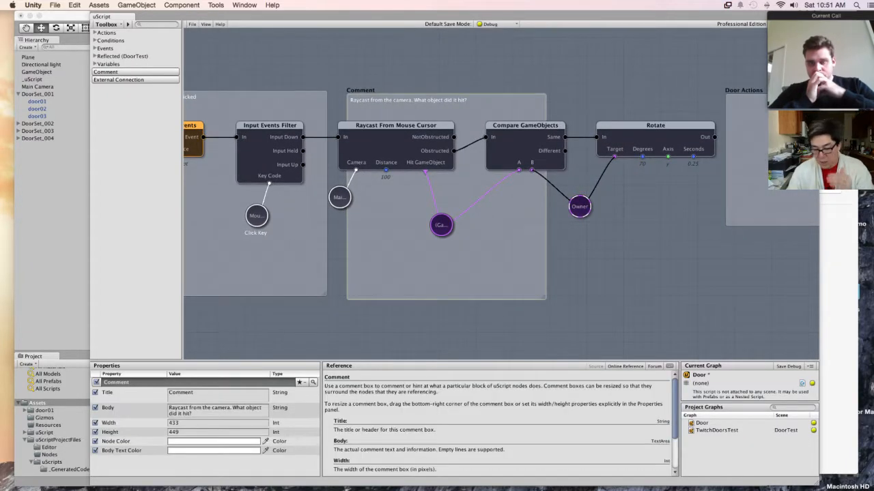
pyautogui.press('super+z')
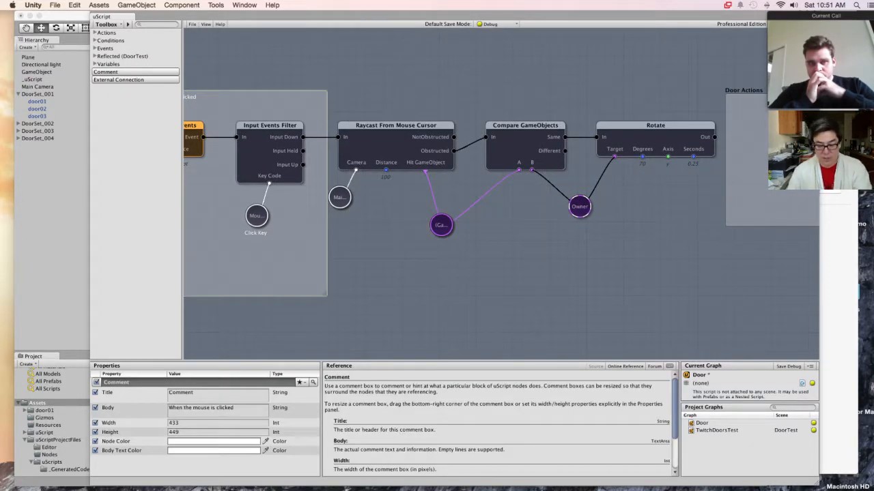
pyautogui.press('super+z')
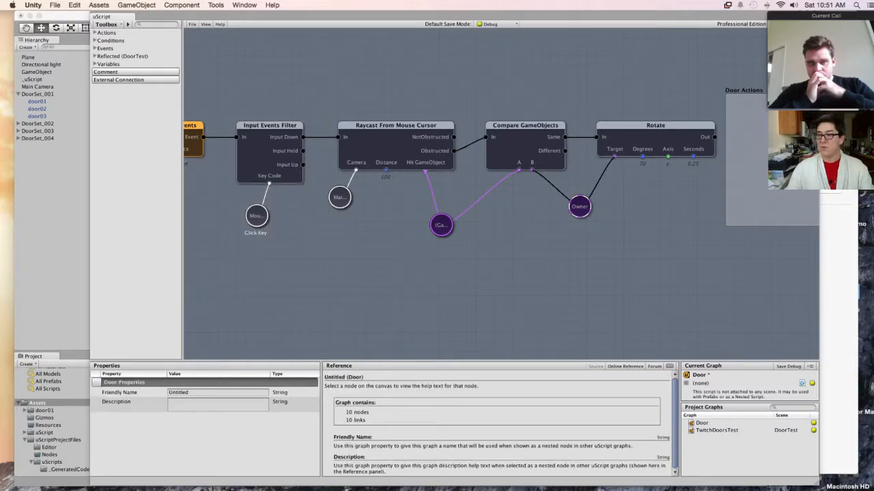
# Step: Start the body text of the Door Actions comment box with "- Doors"
pyautogui.moveTo(501, 273); pyautogui.dragTo(389, 308, button='middle')
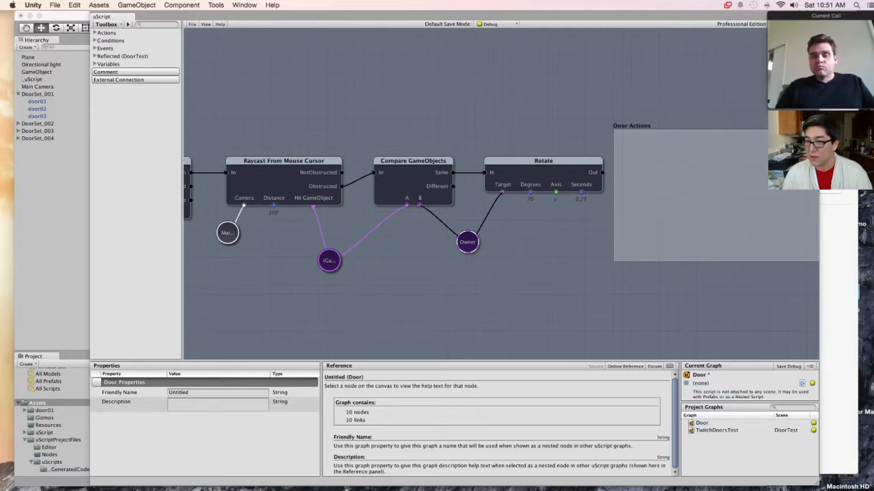
pyautogui.moveTo(409, 294); pyautogui.dragTo(308, 305, button='middle')
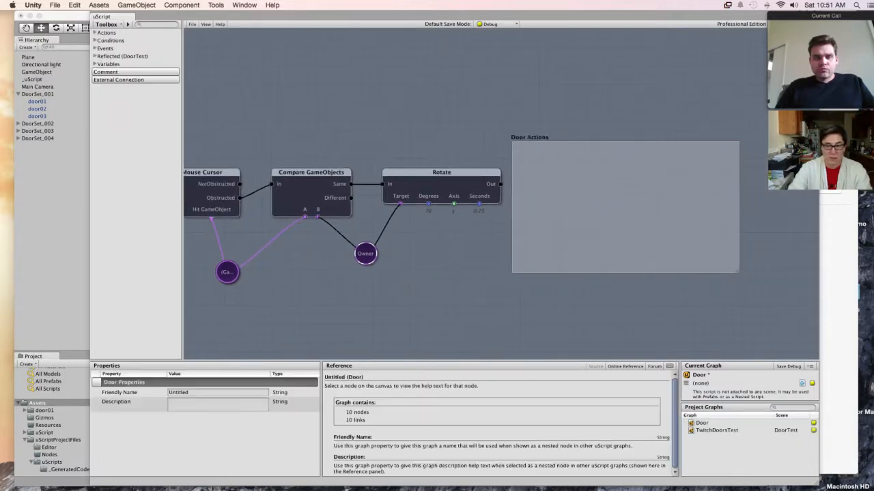
pyautogui.click(625, 207)
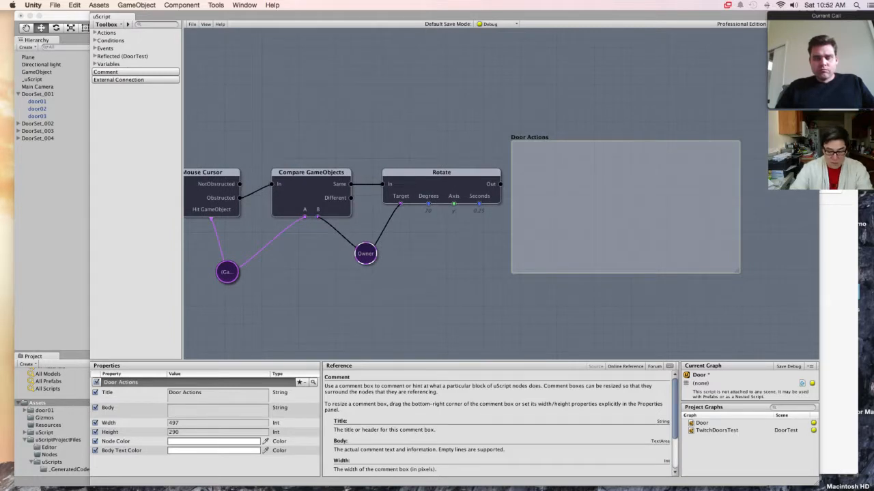
pyautogui.scroll(-1, 501, 193)
pyautogui.scroll(-3, 518, 191)
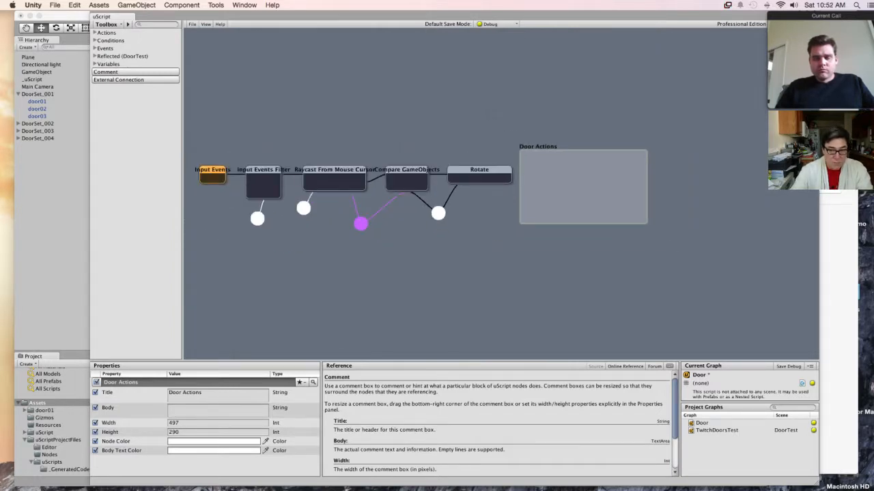
pyautogui.scroll(4, 519, 191)
pyautogui.click(171, 408)
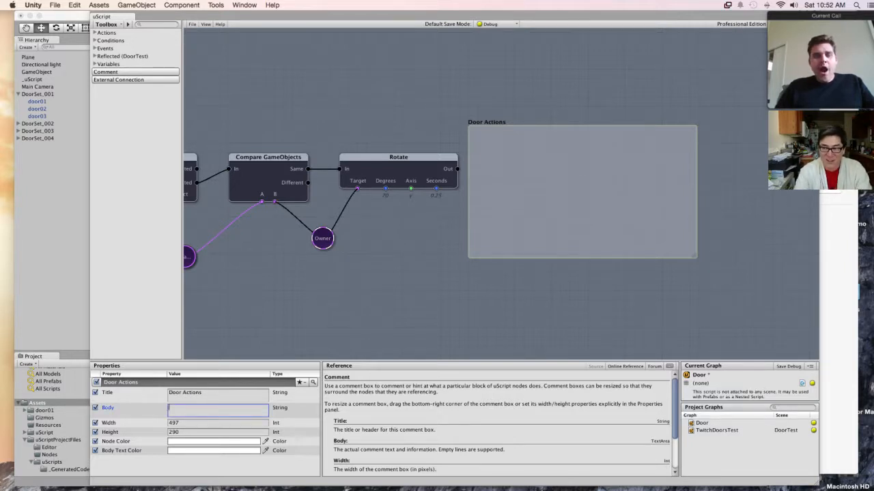
pyautogui.write('-')
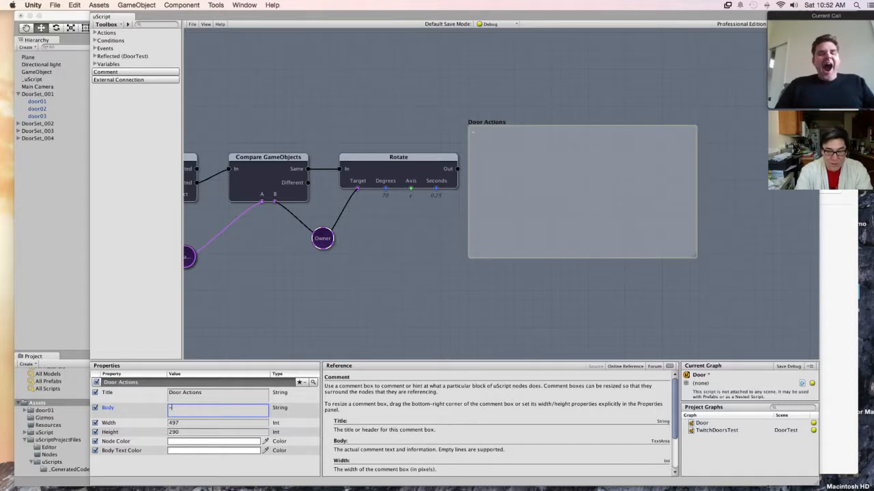
pyautogui.write(' Doors')
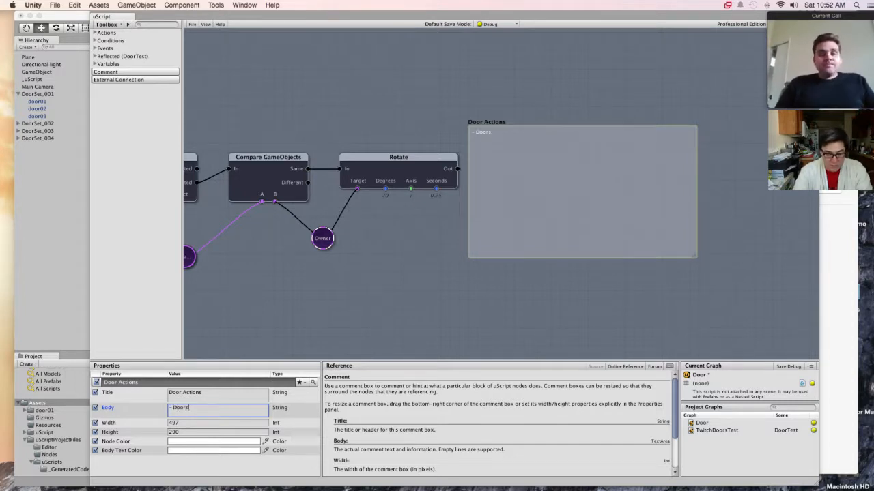
pyautogui.write(' Delete thems')
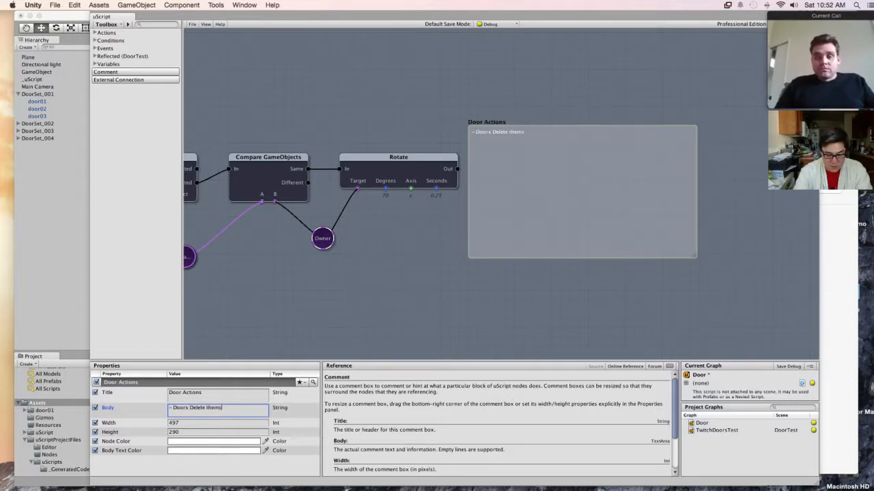
pyautogui.write('eoc')
pyautogui.write('s')
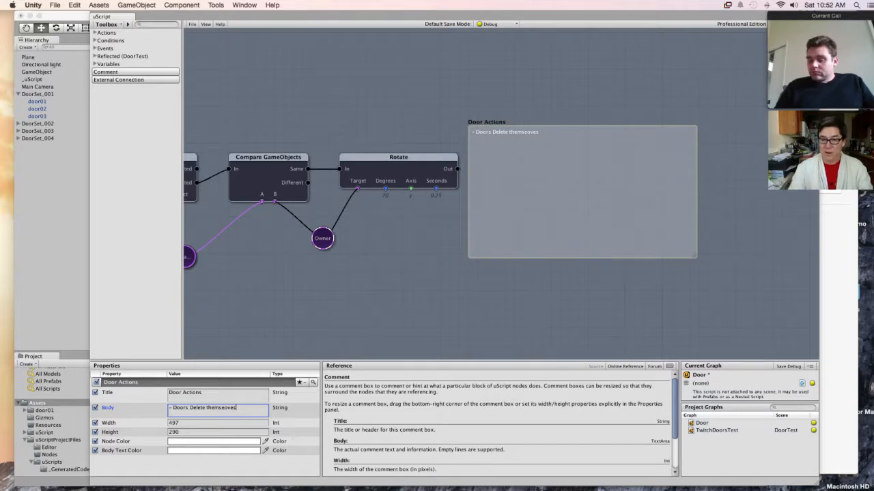
pyautogui.press('BackSpace')
pyautogui.press('BackSpace')
pyautogui.press('BackSpace')
pyautogui.press('BackSpace')
pyautogui.press('BackSpace')
pyautogui.press('BackSpace')
pyautogui.press('BackSpace')
pyautogui.press('BackSpace')
pyautogui.press('BackSpace')
pyautogui.press('BackSpace')
pyautogui.press('BackSpace')
pyautogui.press('BackSpace')
pyautogui.press('BackSpace')
pyautogui.press('BackSpace')
pyautogui.press('BackSpace')
pyautogui.press('BackSpace')
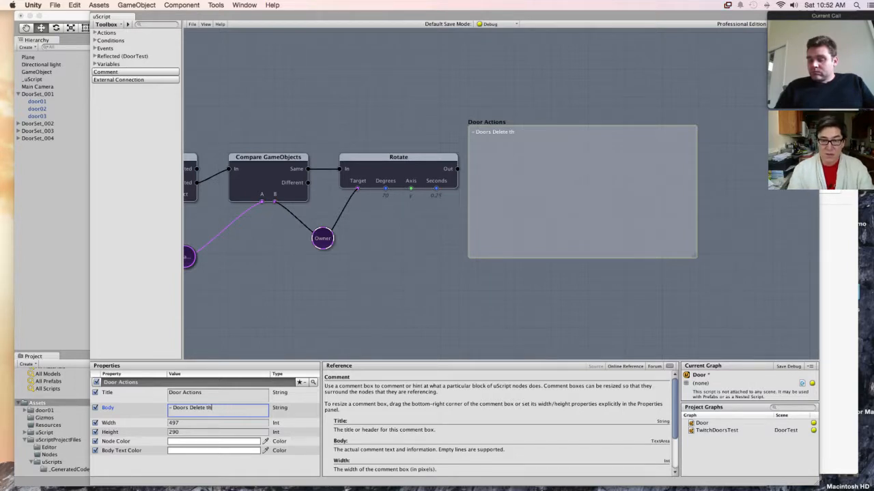
pyautogui.press('BackSpace')
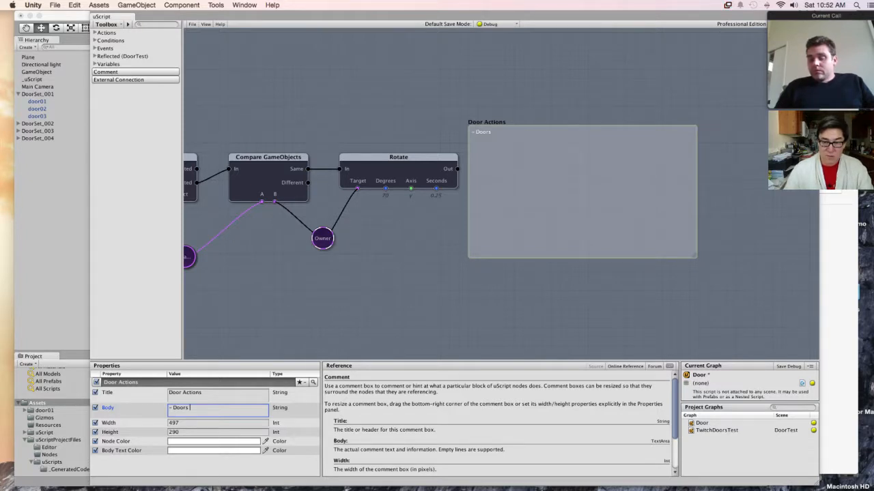
# Step: Complete the first body line of the Door Actions comment as "- Doors animate towards the camera"
pyautogui.click(217, 410)
pyautogui.press('Right')
pyautogui.write('animate towards the camera')
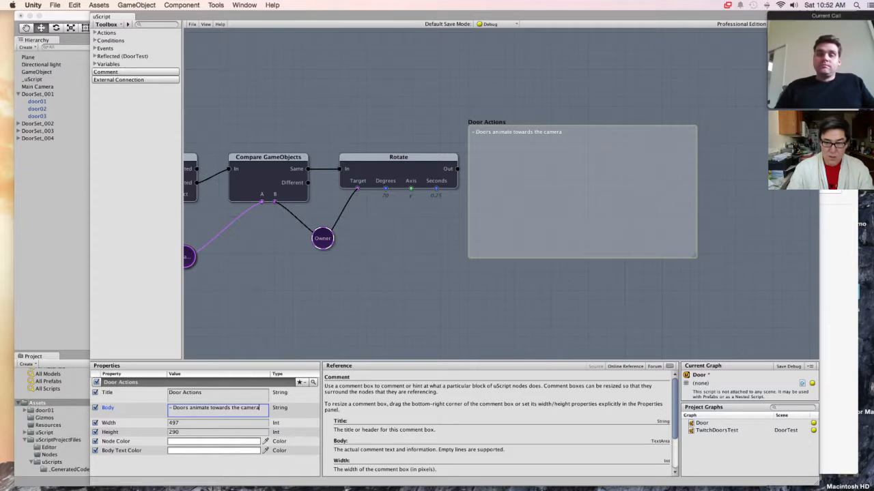
# Step: Add a second line to the Door Actions body reading "- Doors stop rotating on every click"
pyautogui.press('Return')
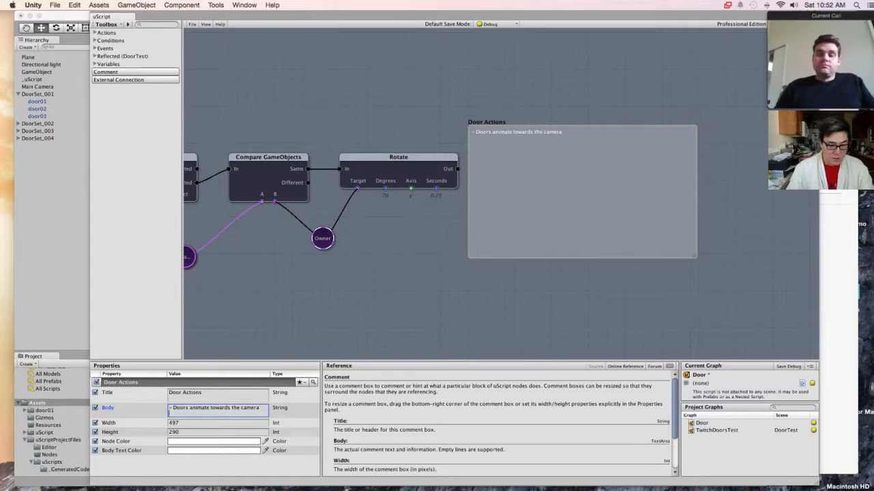
pyautogui.write('- Doors')
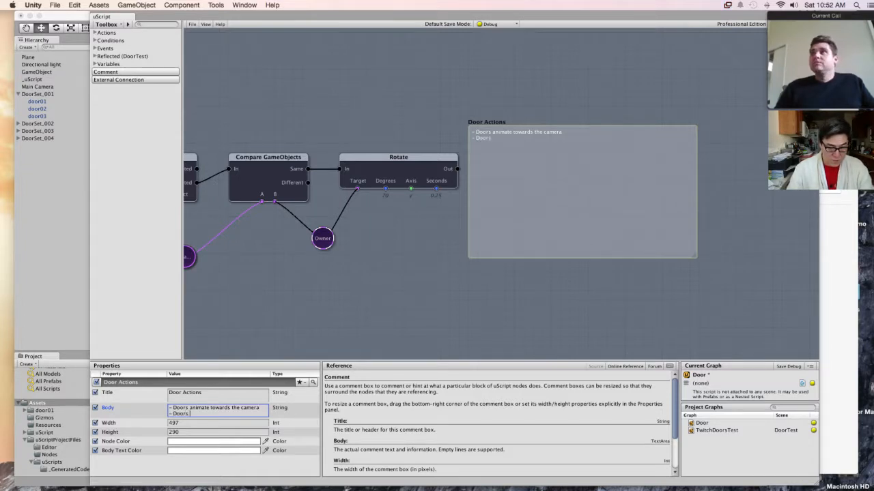
pyautogui.write(' dont')
pyautogui.press('BackSpace')
pyautogui.press('BackSpace')
pyautogui.press('BackSpace')
pyautogui.press('BackSpace')
pyautogui.write('stop')
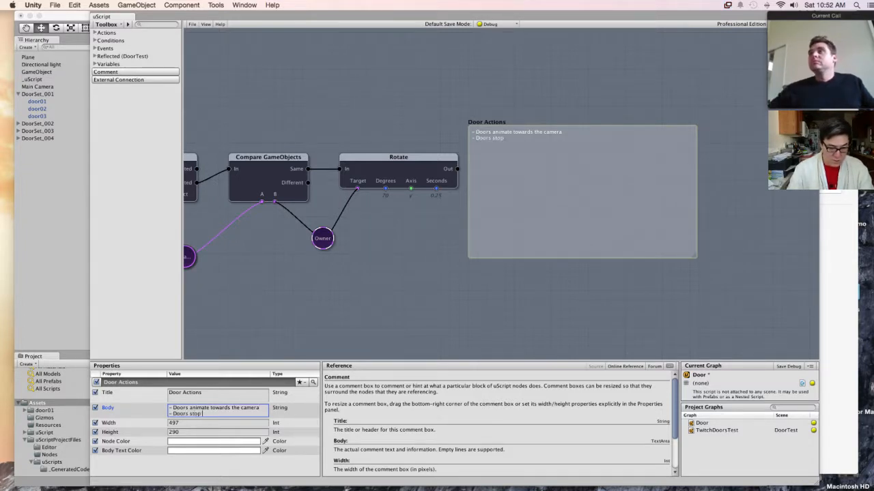
pyautogui.write(' rotating')
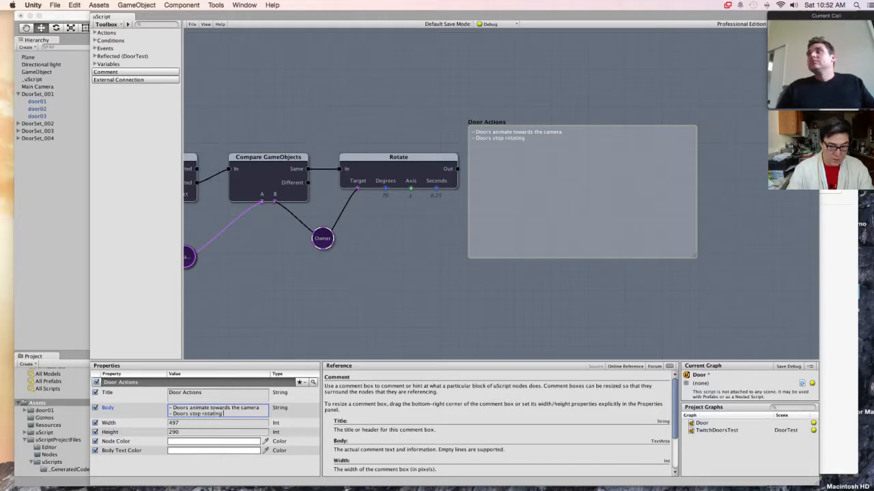
pyautogui.write(' on every click')
# Step: Add a third line to the Door Actions body reading "- Doors delete themselves"
pyautogui.press('Return')
pyautogui.write('- Doors')
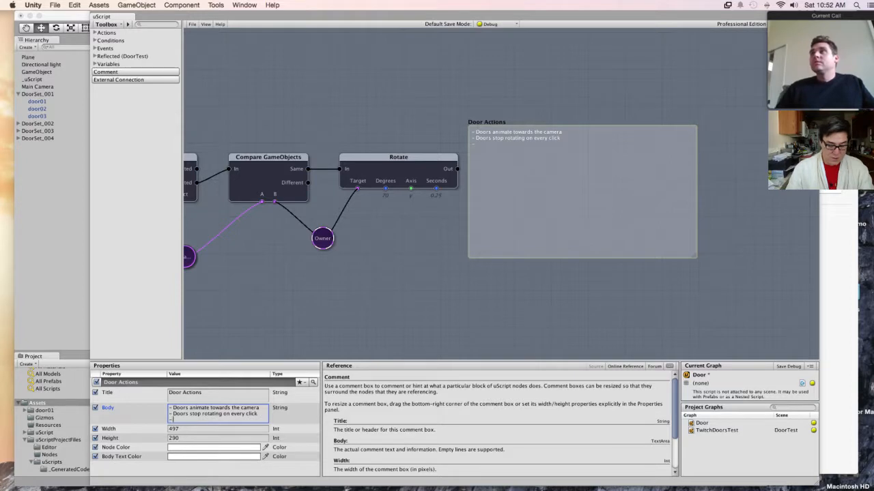
pyautogui.write(' dele')
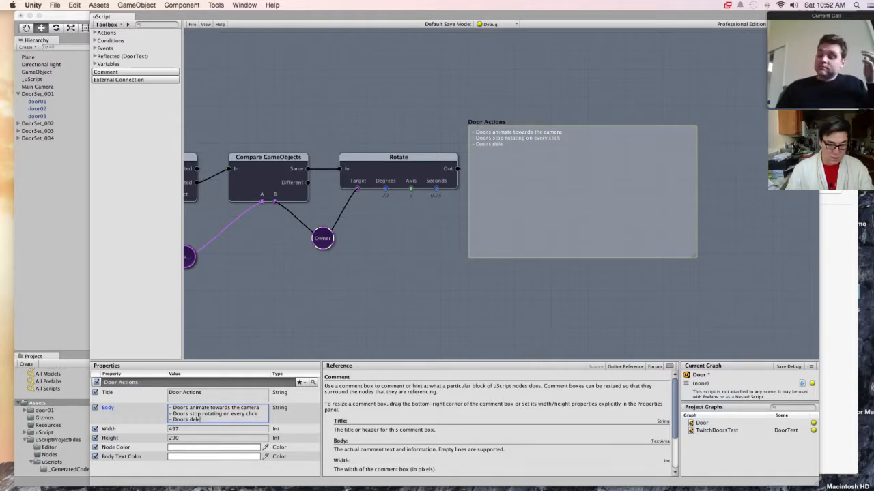
pyautogui.write('te themselves')
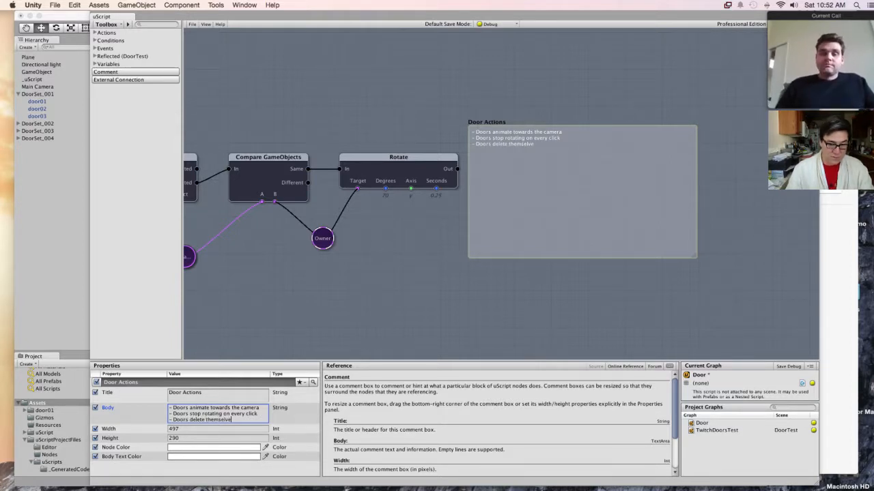
# Step: Add the lines "- New Doors behind the old doors" and "- Scoring" to the Door Actions body
pyautogui.press('Return')
pyautogui.write('-')
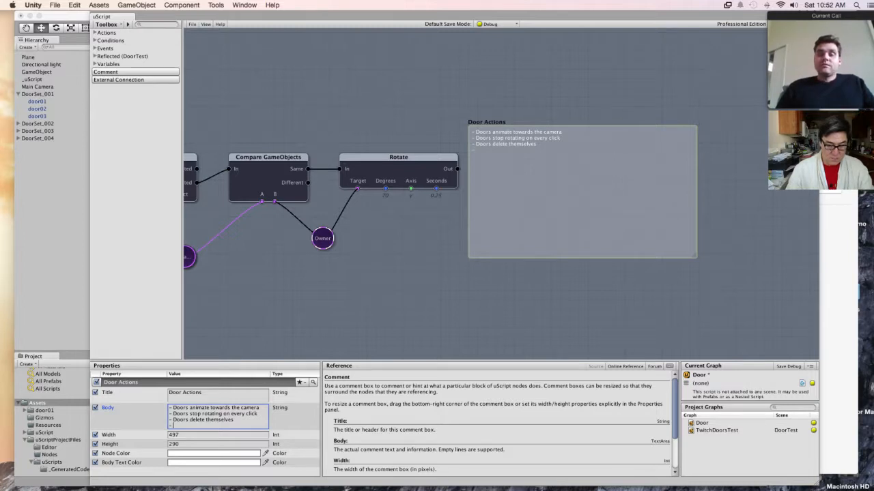
pyautogui.write('ew Doors')
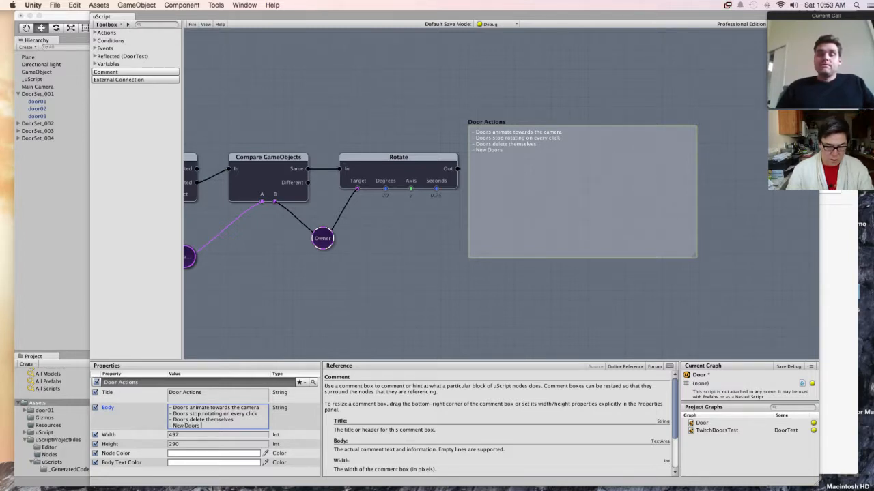
pyautogui.write(' behind the')
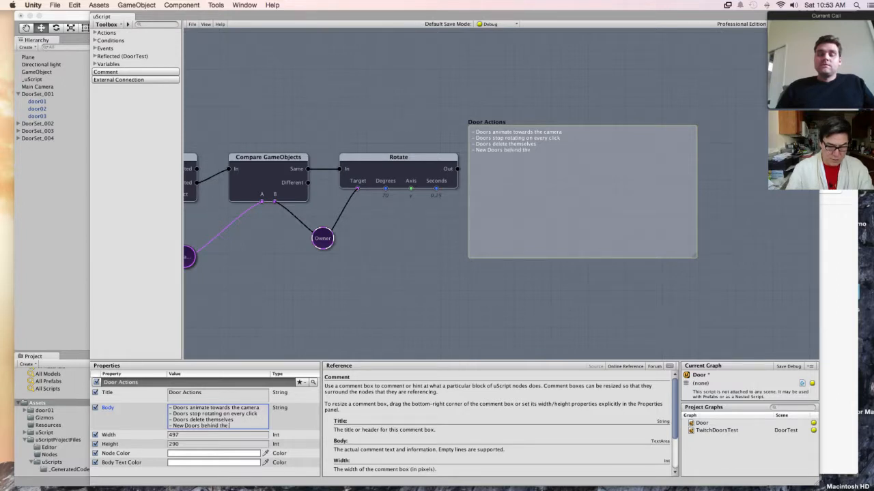
pyautogui.write(' old doors')
pyautogui.press('Return')
pyautogui.write('- S')
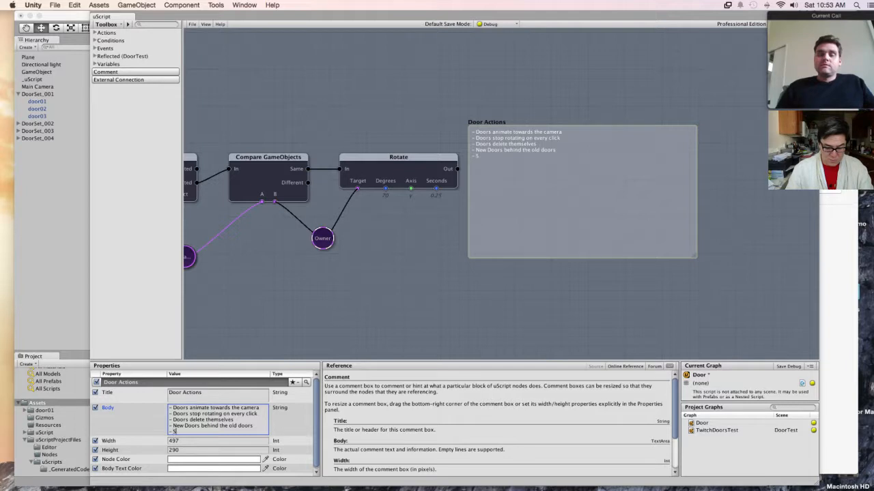
pyautogui.write('coring')
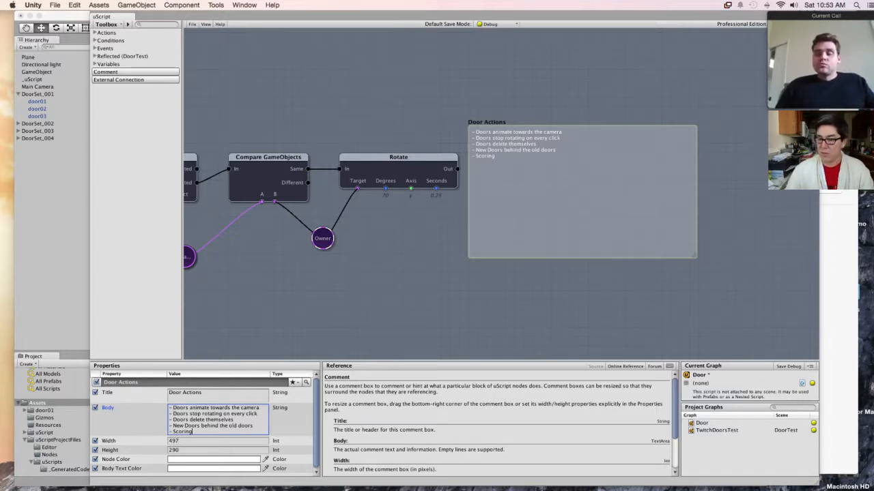
# Step: Shrink the Door Actions comment box to about 295 by 110 px and move it above the Compare GameObjects and Rotate nodes
pyautogui.moveTo(697, 259); pyautogui.dragTo(684, 203)
pyautogui.moveTo(694, 255)
pyautogui.mouseDown()
pyautogui.moveTo(689, 180)
pyautogui.moveTo(601, 173)
pyautogui.mouseUp()
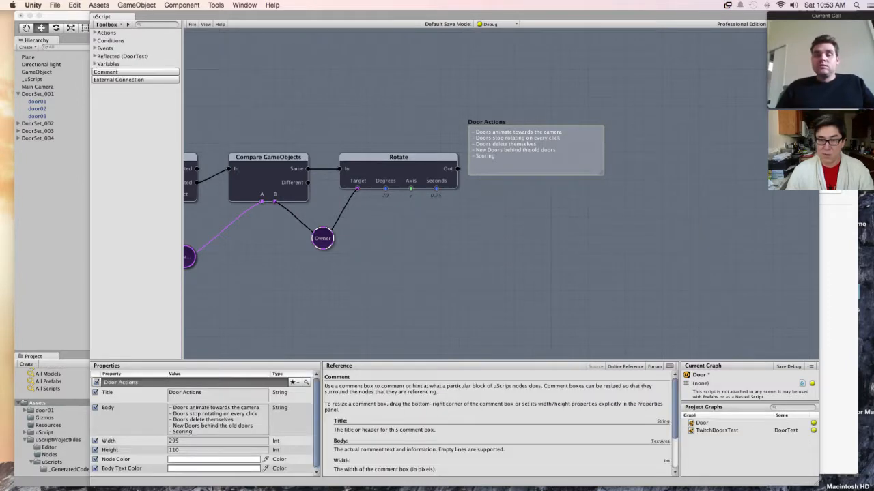
pyautogui.moveTo(536, 137); pyautogui.dragTo(360, 81)
pyautogui.moveTo(360, 81); pyautogui.dragTo(479, 92, button='middle')
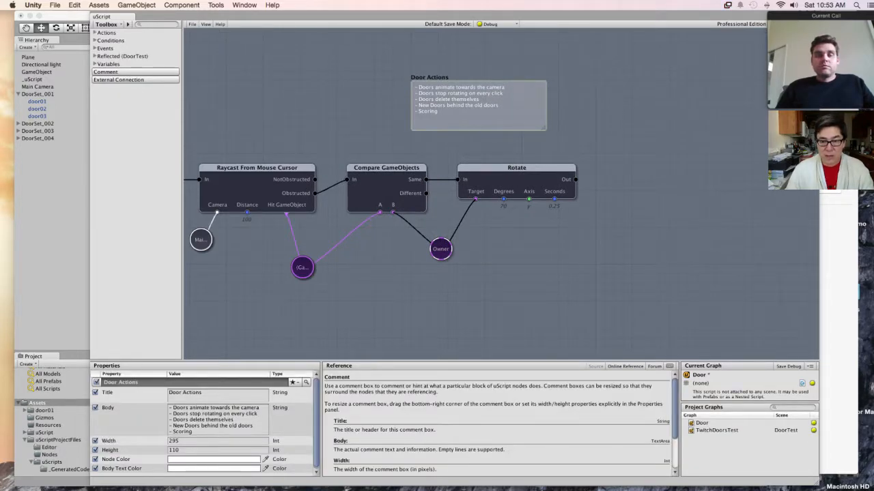
# Step: Add a Move To Location node beside the Rotate node and connect Rotate's Out to its In
pyautogui.rightClick(614, 164)
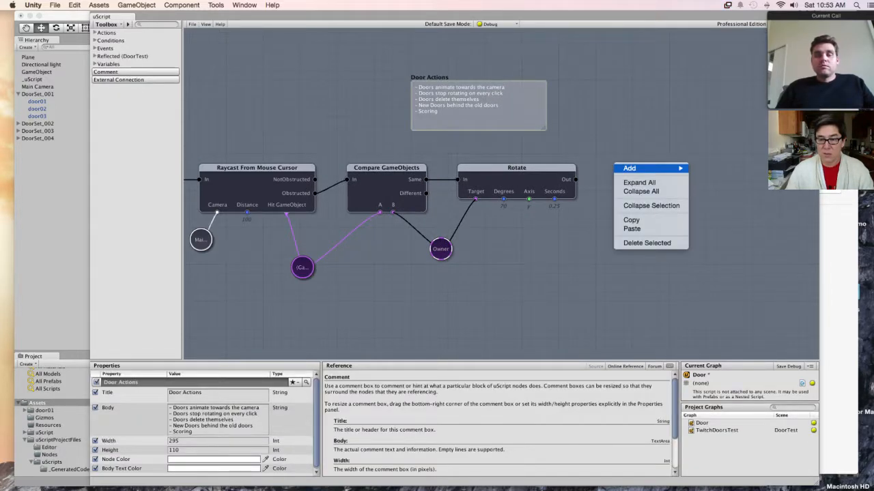
pyautogui.moveTo(641, 168)
pyautogui.moveTo(728, 195)
pyautogui.moveTo(709, 168)
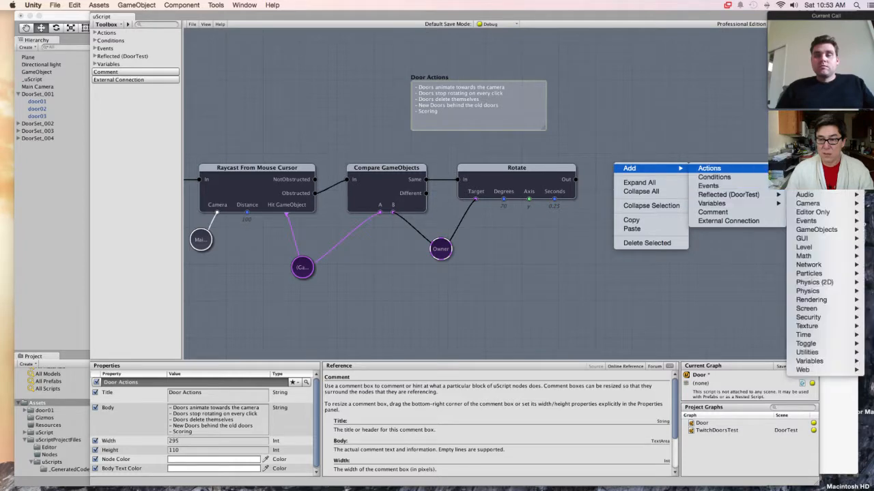
pyautogui.moveTo(816, 230)
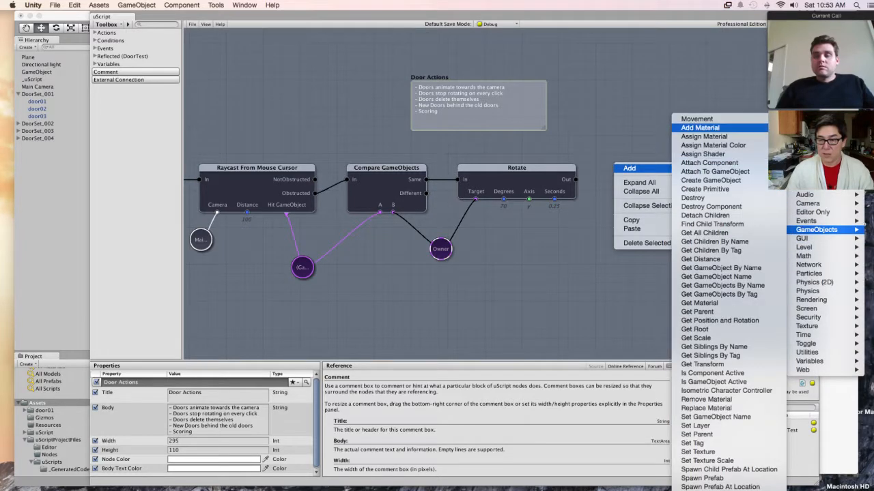
pyautogui.moveTo(696, 119)
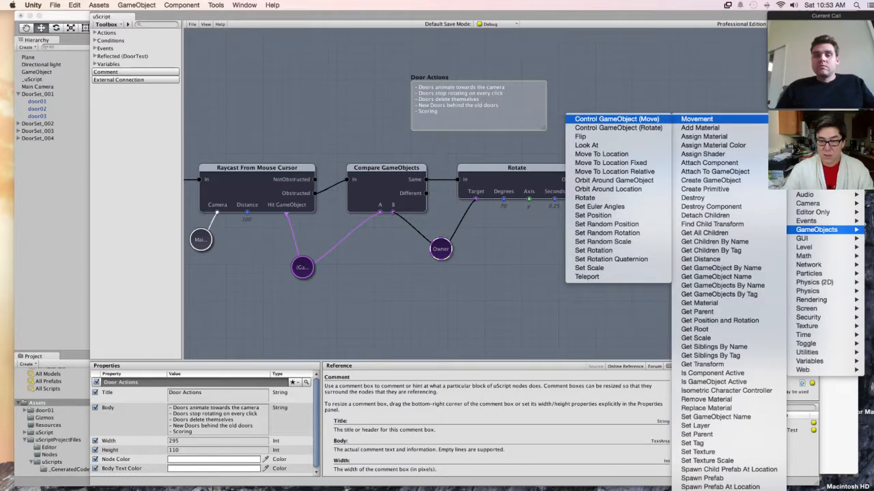
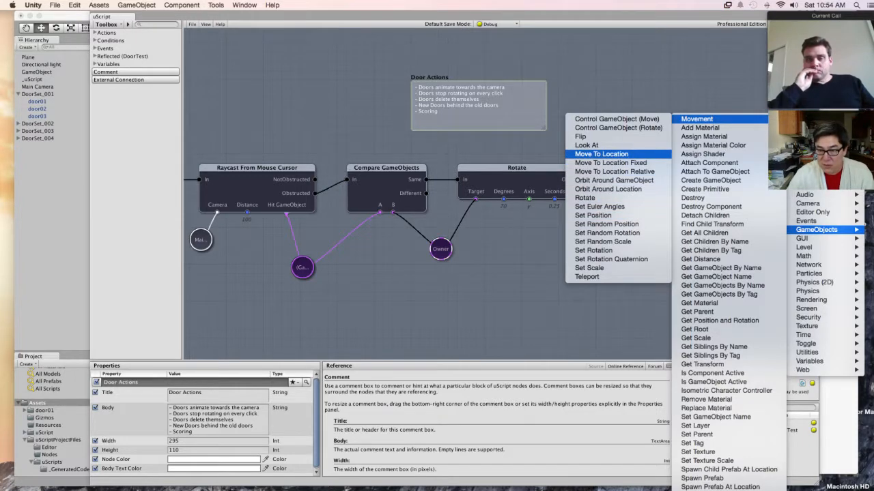
pyautogui.click(601, 154)
pyautogui.moveTo(645, 171); pyautogui.dragTo(635, 170)
pyautogui.moveTo(575, 179); pyautogui.dragTo(606, 180)
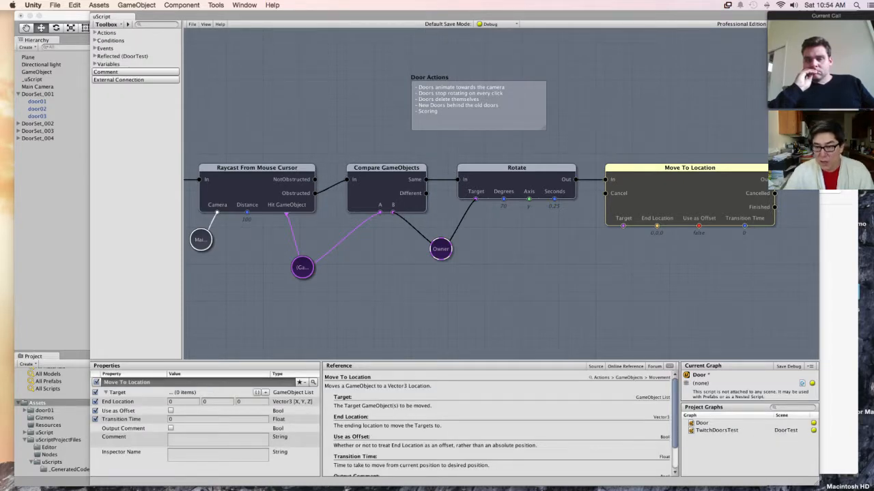
pyautogui.click(516, 168)
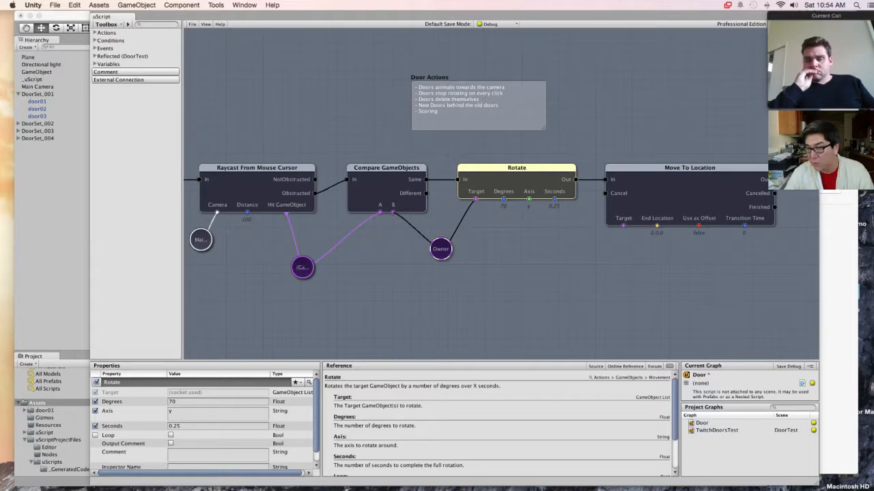
pyautogui.click(689, 168)
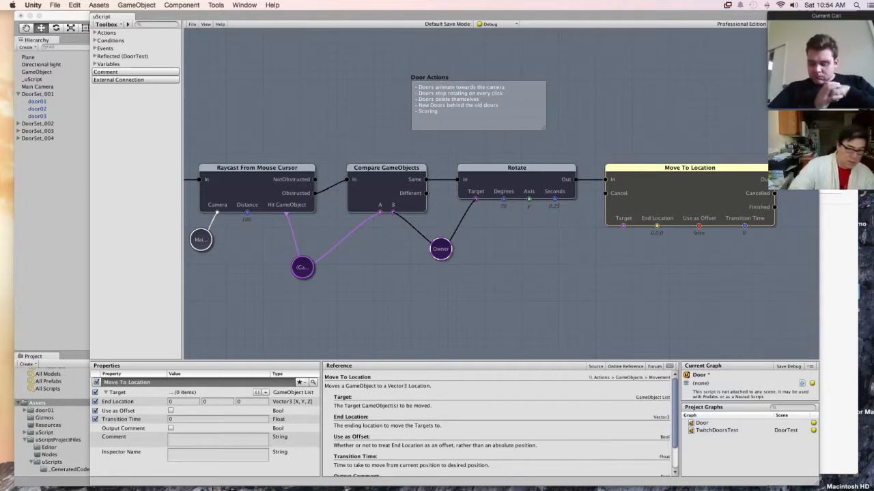
# Step: Move the Door Actions comment box directly above the Rotate node and resize it to about 257 by 112 px
pyautogui.moveTo(478, 102)
pyautogui.mouseDown()
pyautogui.moveTo(515, 130)
pyautogui.moveTo(524, 121)
pyautogui.mouseUp()
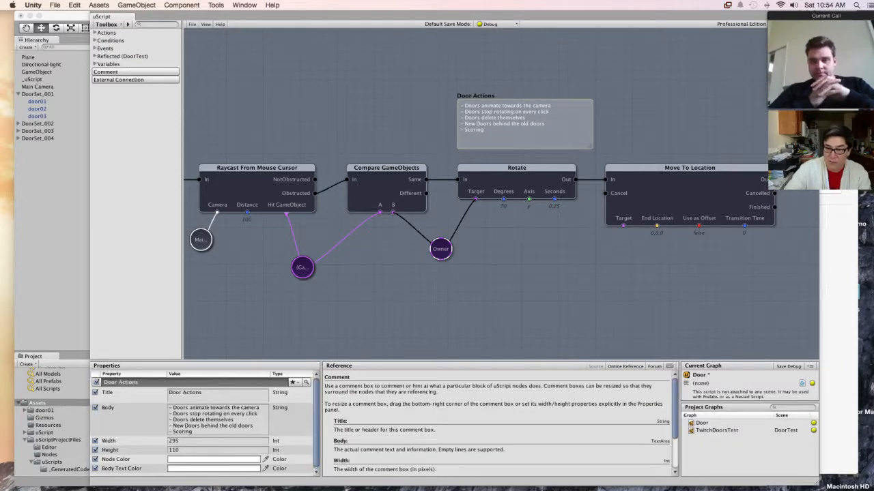
pyautogui.moveTo(589, 146); pyautogui.dragTo(573, 147)
pyautogui.moveTo(573, 146); pyautogui.dragTo(417, 144, button='middle')
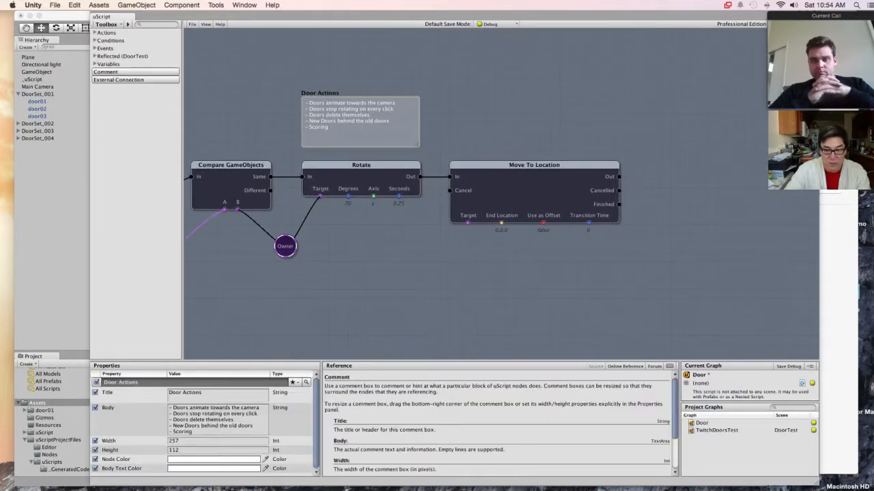
# Step: Hide Move To Location's Use as Offset socket and set its End Location to 0, 1, -10, matching the Main Camera's position
pyautogui.click(534, 165)
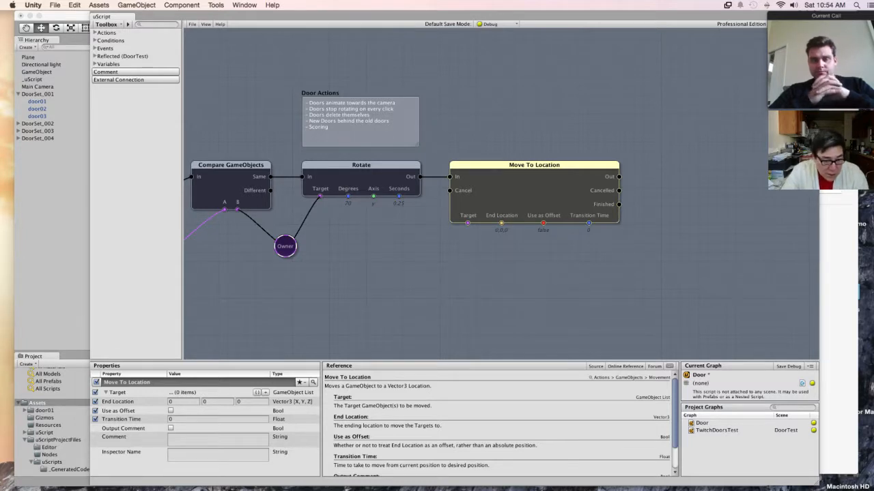
pyautogui.click(95, 411)
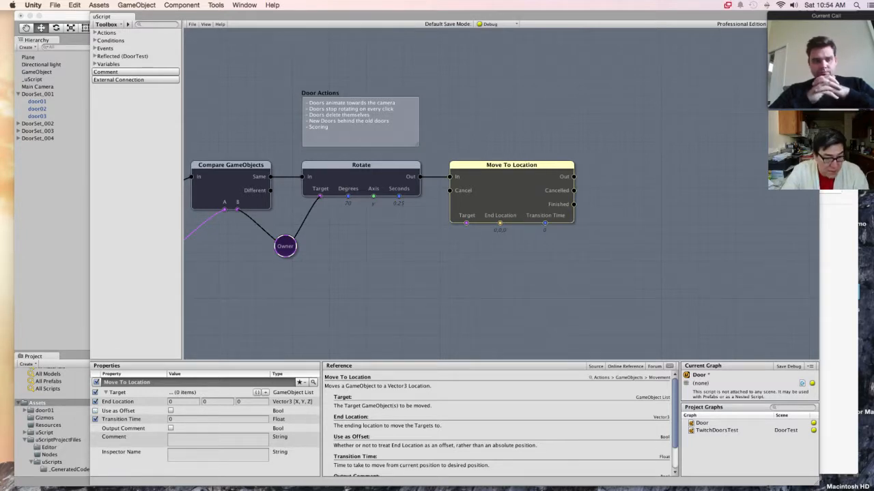
pyautogui.click(38, 86)
pyautogui.click(38, 87)
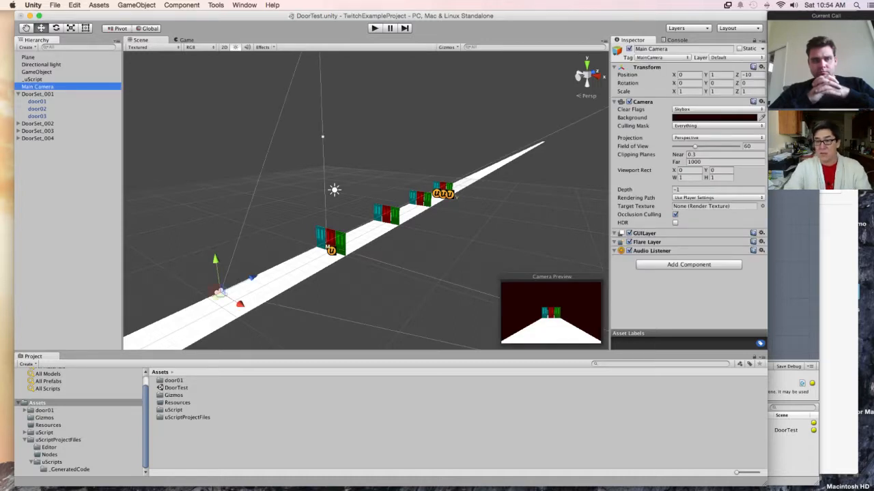
pyautogui.click(792, 286)
pyautogui.click(511, 165)
pyautogui.click(217, 401)
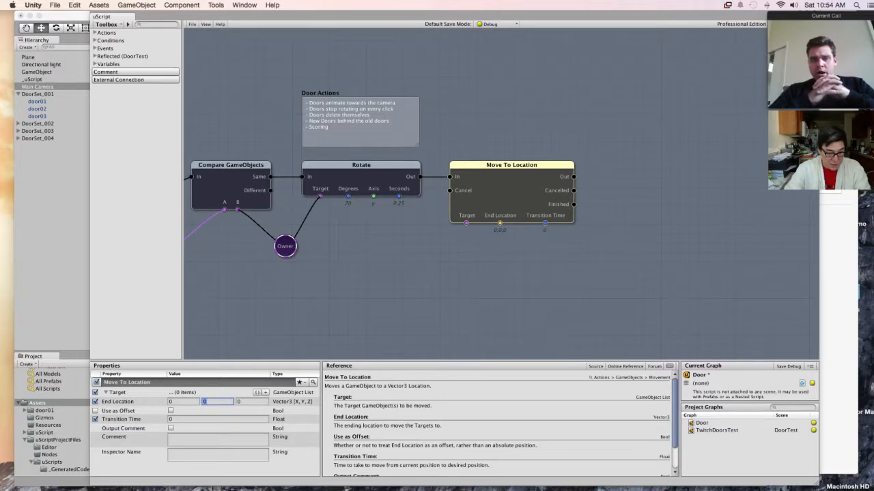
pyautogui.write('1')
pyautogui.press('Tab')
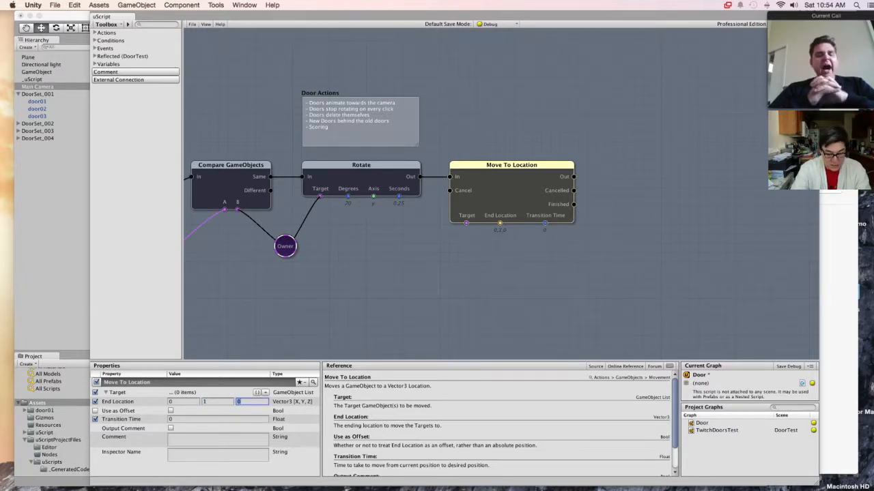
pyautogui.write('-10')
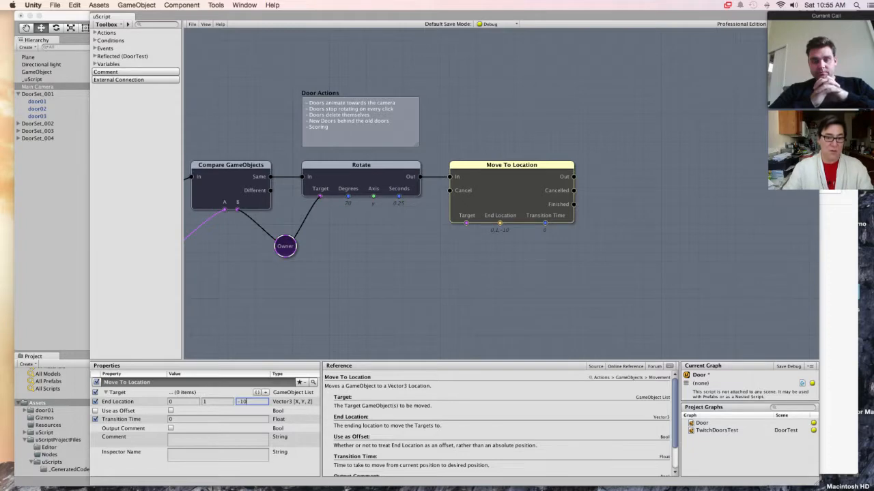
# Step: Check the position values of DoorSet_001 in the scene, and return to the Door graph
pyautogui.moveTo(478, 287); pyautogui.dragTo(527, 288, button='middle')
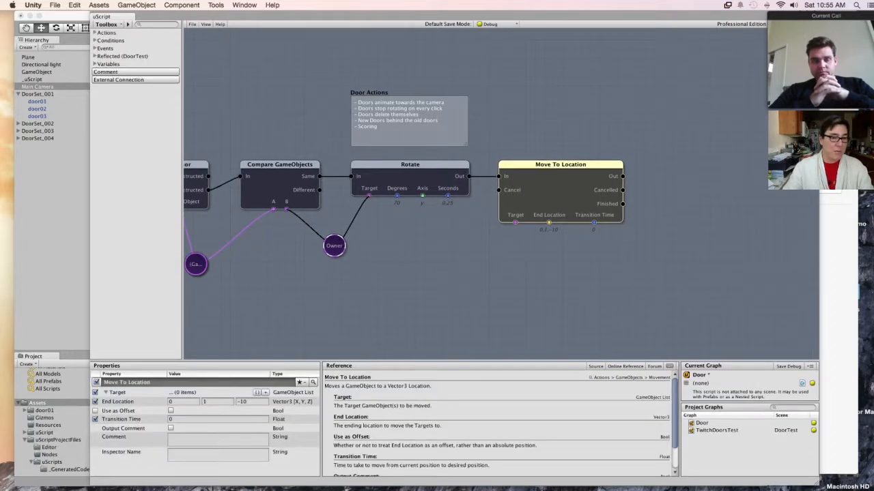
pyautogui.click(37, 403)
pyautogui.click(38, 93)
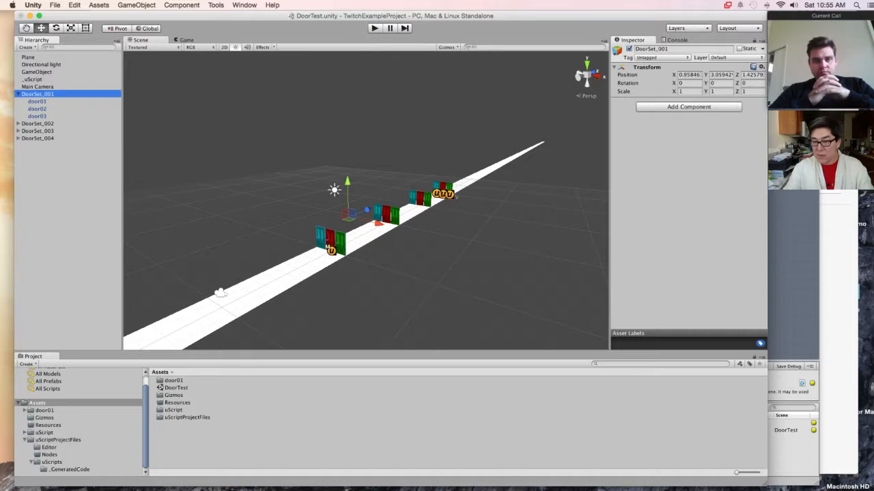
pyautogui.click(753, 75)
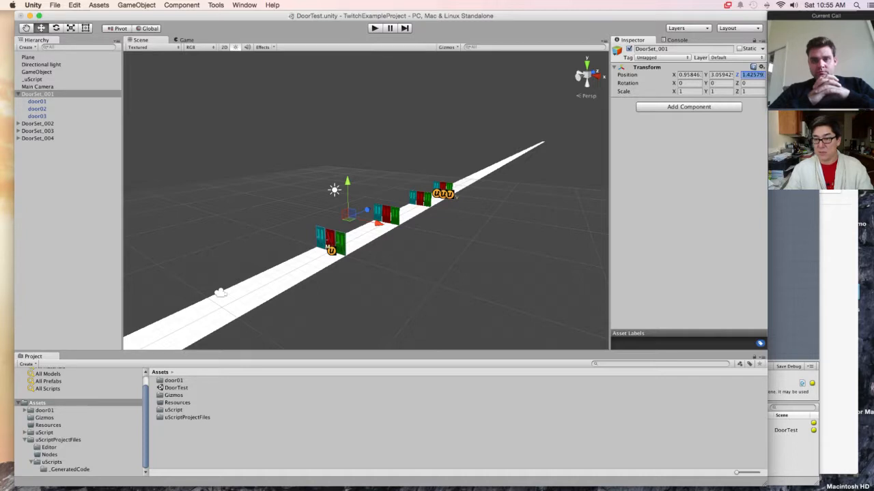
pyautogui.click(721, 83)
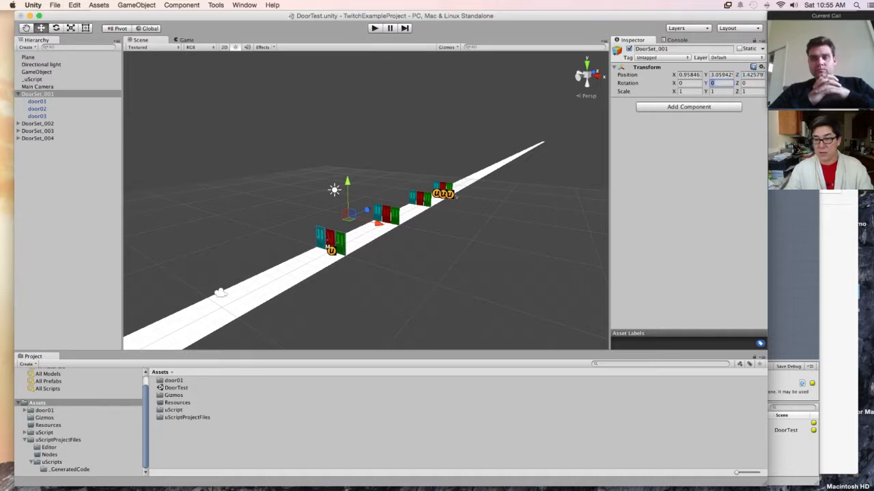
pyautogui.click(719, 74)
pyautogui.click(718, 75)
pyautogui.click(711, 74)
pyautogui.press('super+grave')
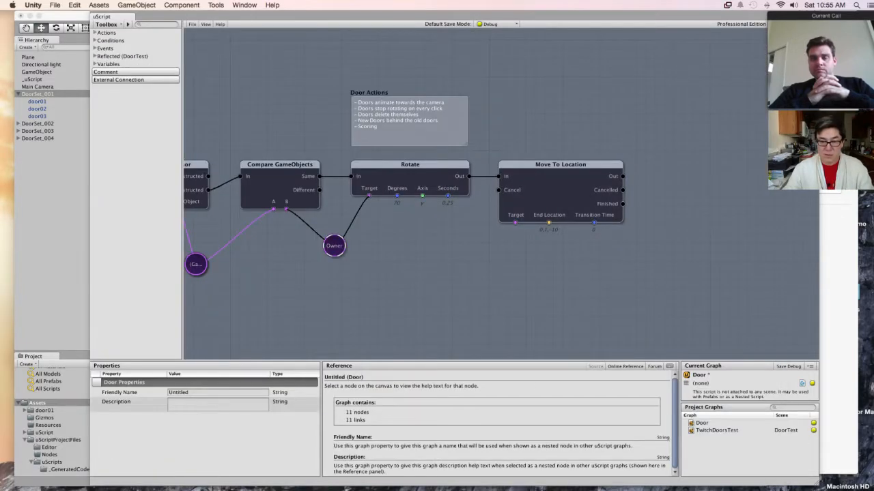
# Step: Add a Vector3 variable below Move To Location and connect it to the End Location socket
pyautogui.rightClick(585, 270)
pyautogui.press('Escape')
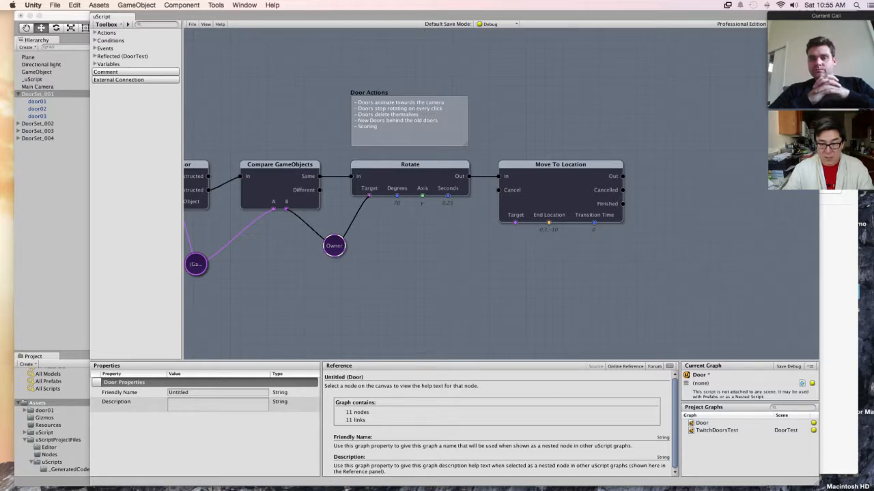
pyautogui.click(560, 191)
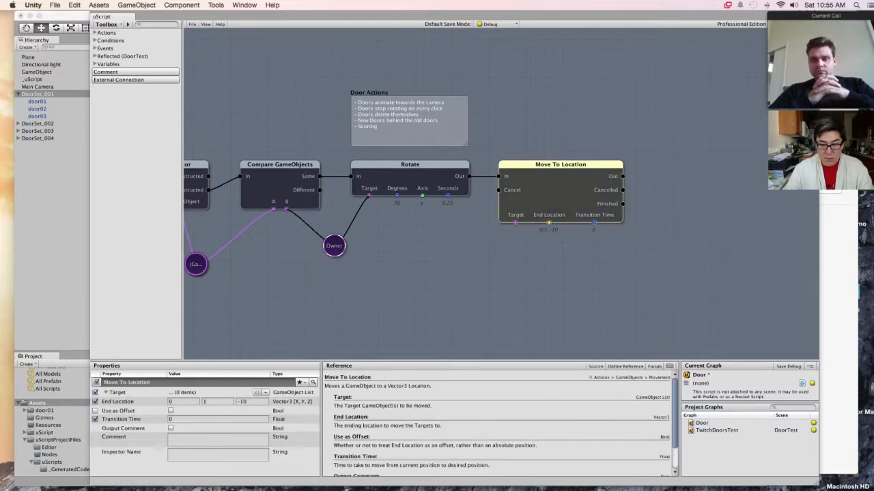
pyautogui.rightClick(547, 271)
pyautogui.moveTo(580, 274)
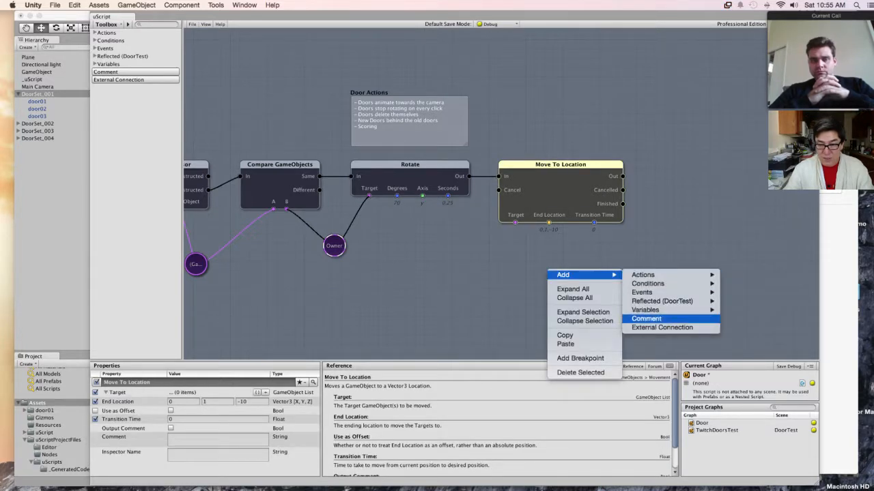
pyautogui.moveTo(645, 310)
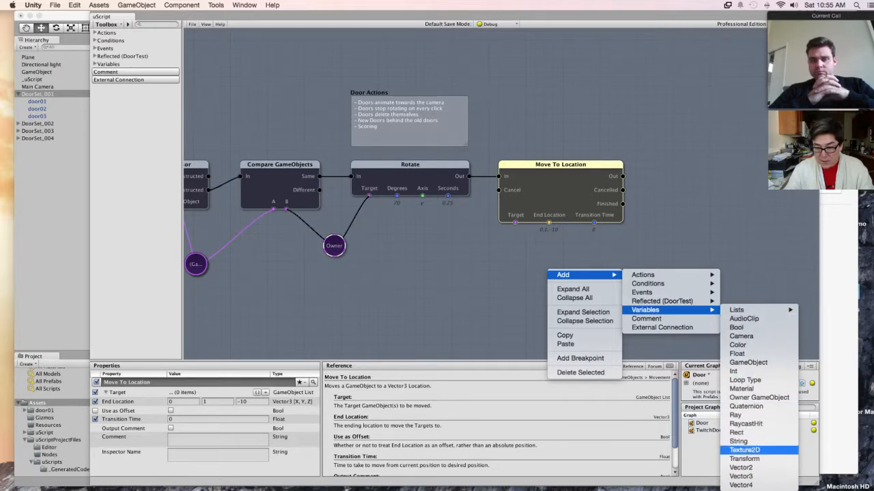
pyautogui.click(741, 476)
pyautogui.moveTo(563, 282); pyautogui.dragTo(550, 254)
pyautogui.moveTo(549, 222); pyautogui.dragTo(550, 255)
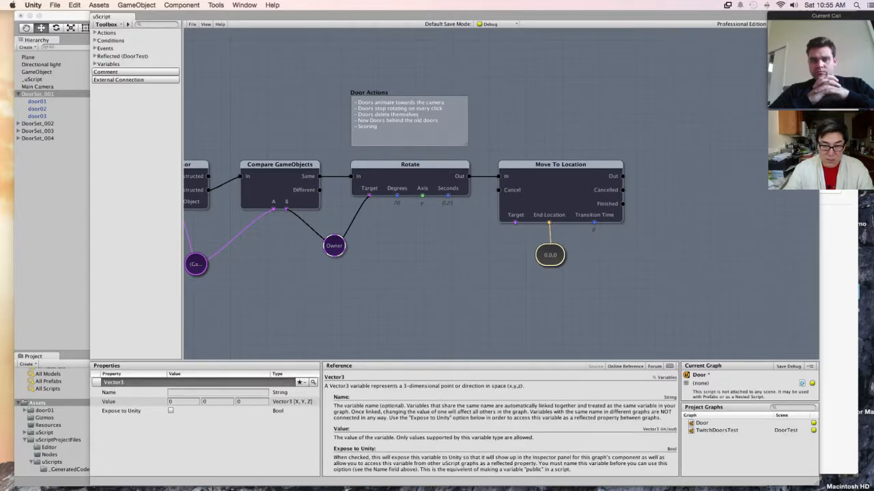
# Step: Try linking Move To Location's Target to the Owner variable used by Rotate, and delete that link
pyautogui.click(334, 245)
pyautogui.moveTo(515, 223); pyautogui.dragTo(380, 282)
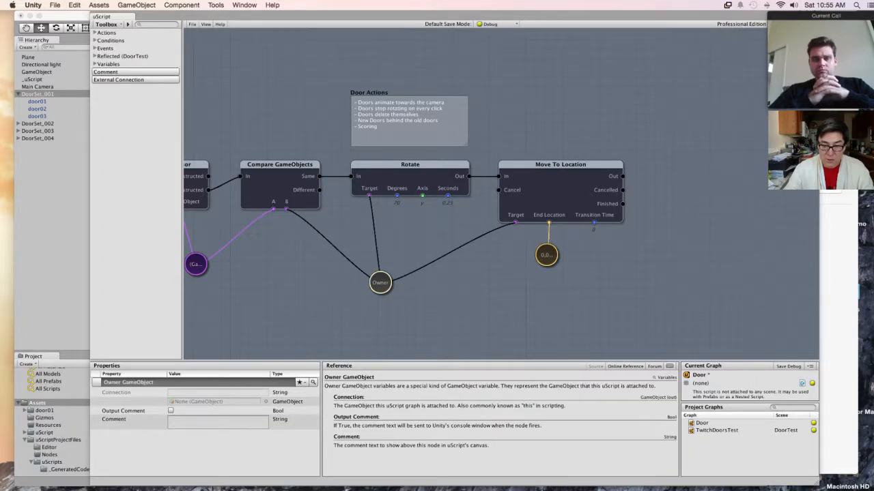
pyautogui.click(381, 283)
pyautogui.moveTo(380, 283); pyautogui.dragTo(334, 254)
pyautogui.click(430, 254)
pyautogui.click(430, 238)
pyautogui.press('\\')
pyautogui.press('BackSpace')
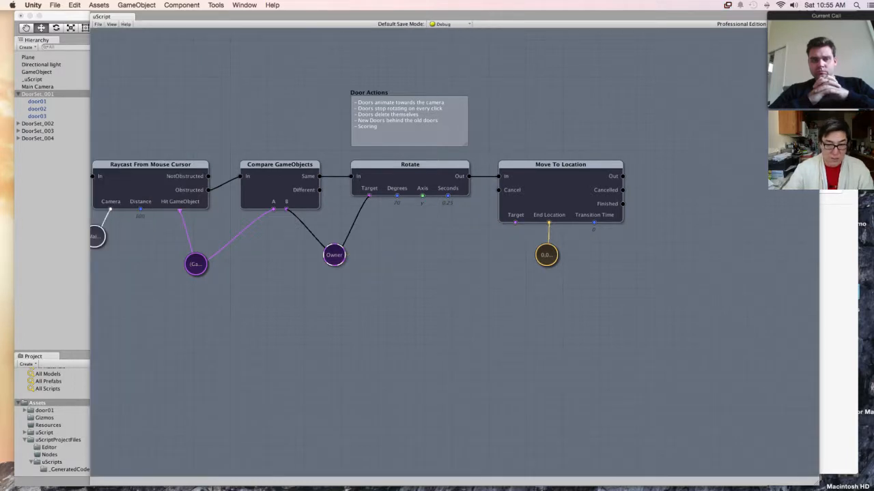
# Step: Duplicate the Owner variable, place the copy below Move To Location and connect it to the Target socket
pyautogui.click(334, 255)
pyautogui.press('super+d')
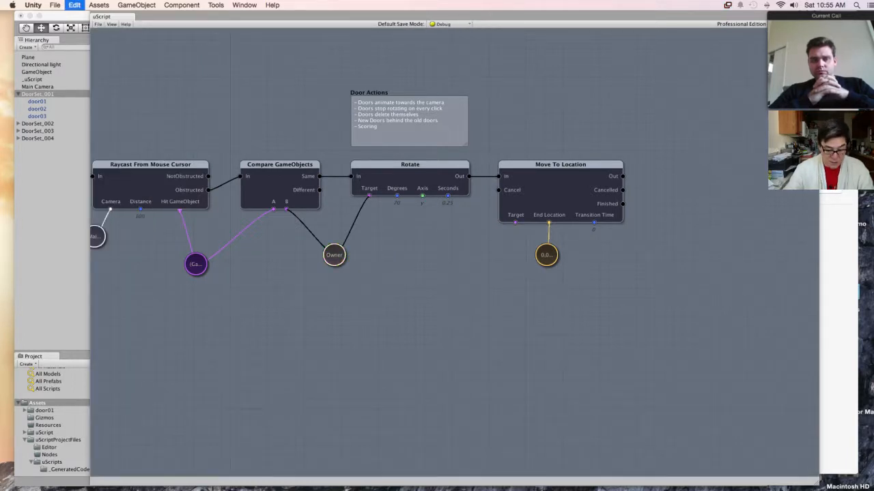
pyautogui.moveTo(342, 263); pyautogui.dragTo(500, 254)
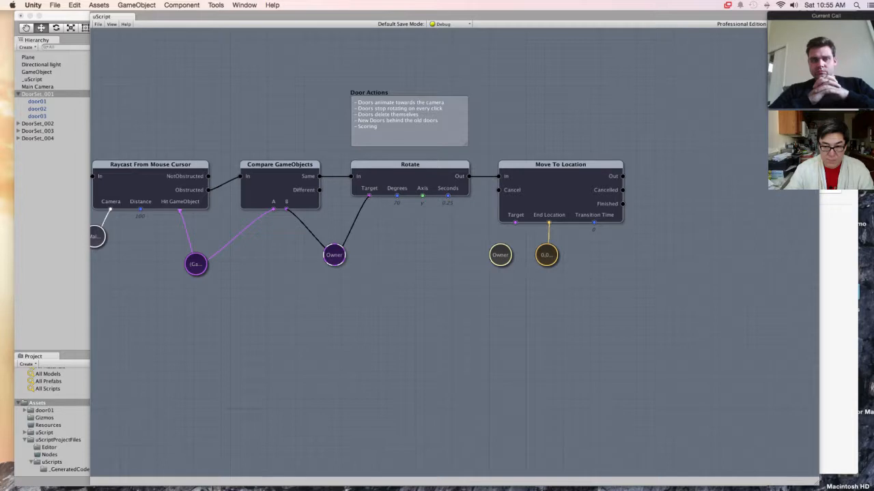
pyautogui.moveTo(515, 223); pyautogui.dragTo(500, 255)
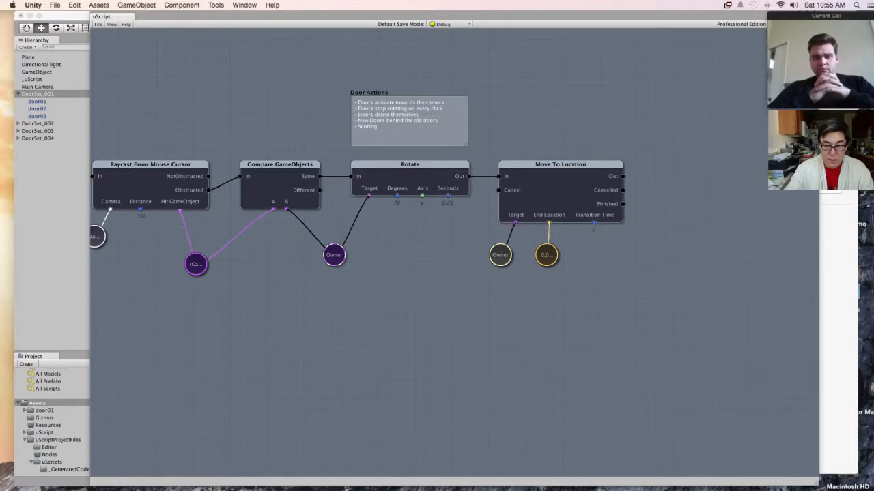
# Step: Show the hidden graph panels again and set Move To Location's Transition Time to 0.2
pyautogui.moveTo(500, 254); pyautogui.dragTo(375, 248, button='middle')
pyautogui.click(435, 184)
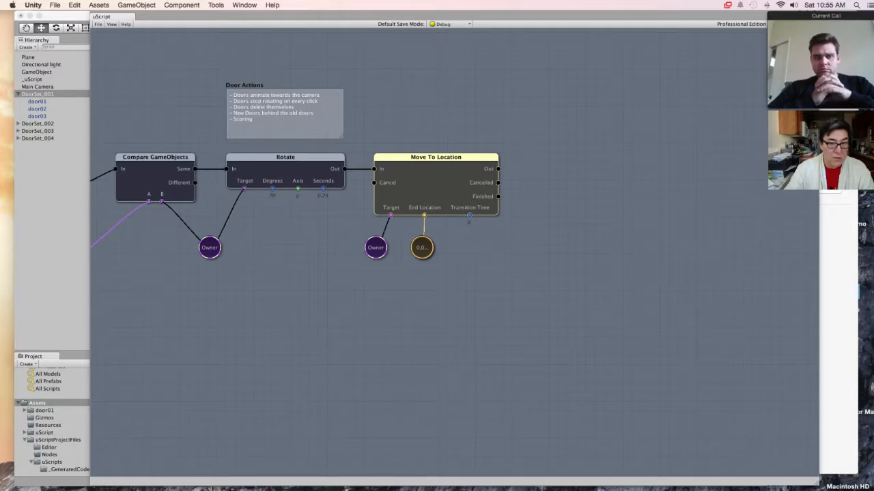
pyautogui.press('Escape')
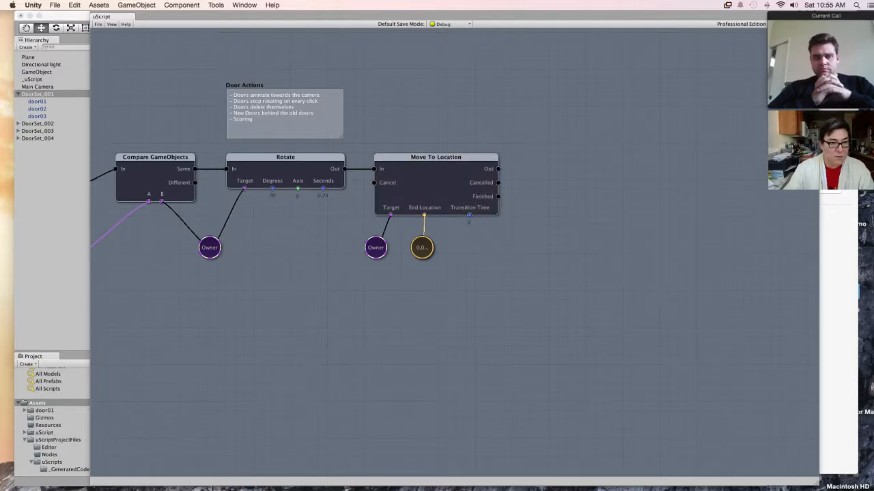
pyautogui.click(111, 24)
pyautogui.click(129, 33)
pyautogui.click(435, 182)
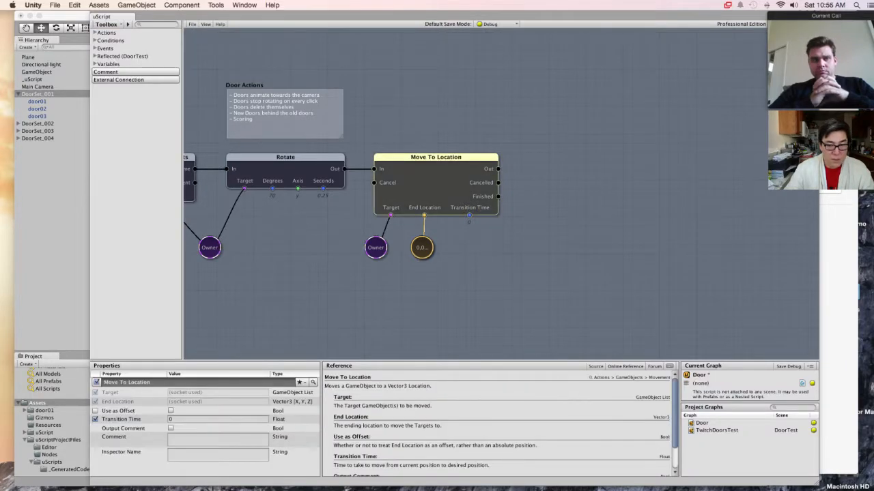
pyautogui.click(217, 419)
pyautogui.write('0.2')
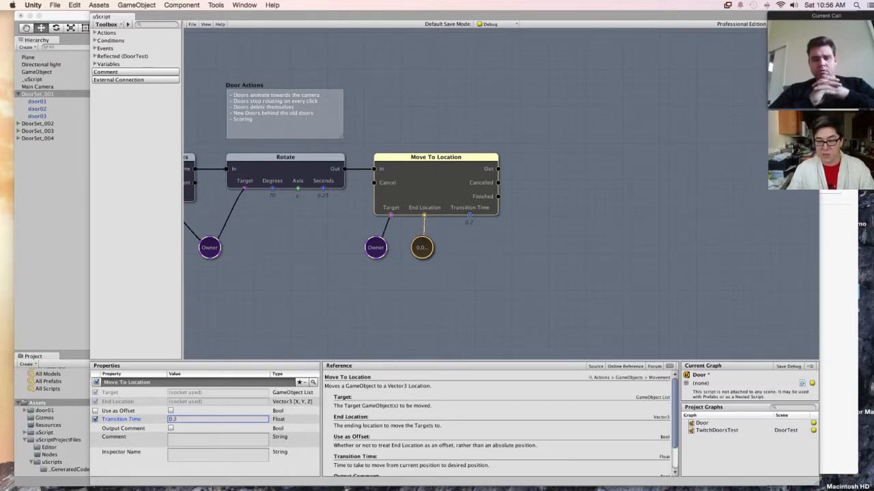
# Step: Confirm the Transition Time of Move To Location and save the Door graph
pyautogui.press('Return')
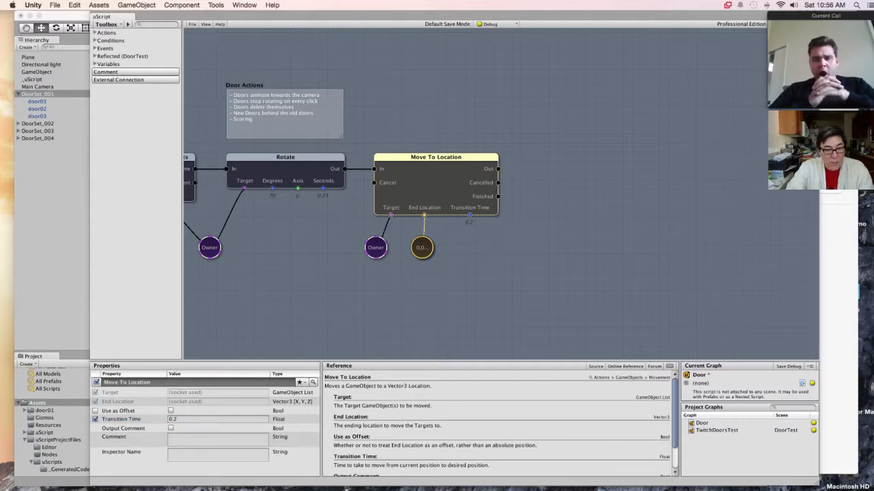
pyautogui.click(284, 112)
pyautogui.click(565, 148)
pyautogui.rightClick(565, 148)
pyautogui.moveTo(581, 153)
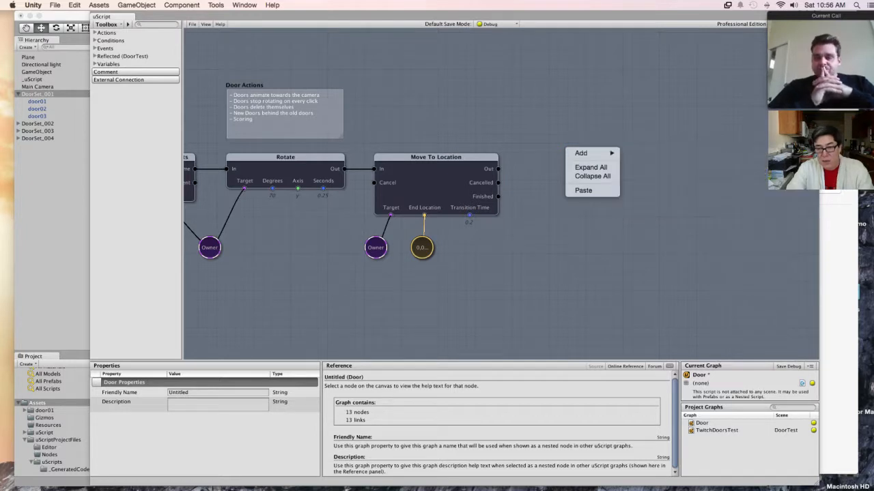
pyautogui.click(193, 24)
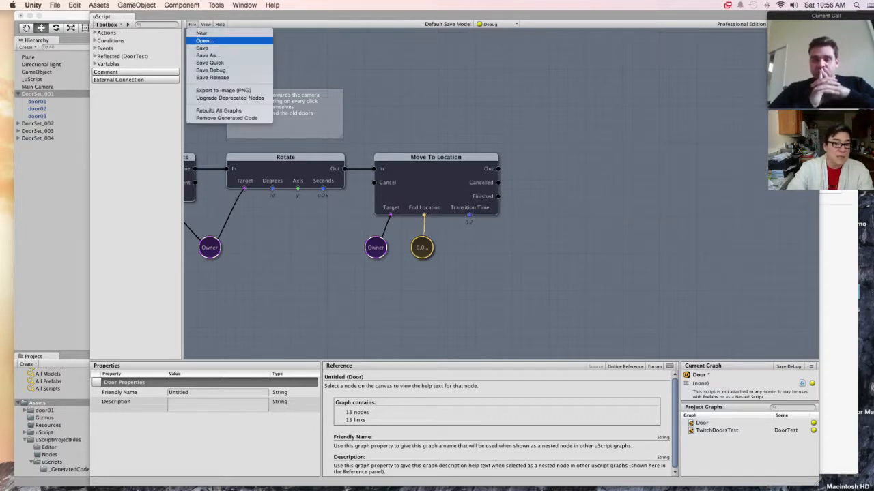
pyautogui.click(202, 48)
pyautogui.press('super+s')
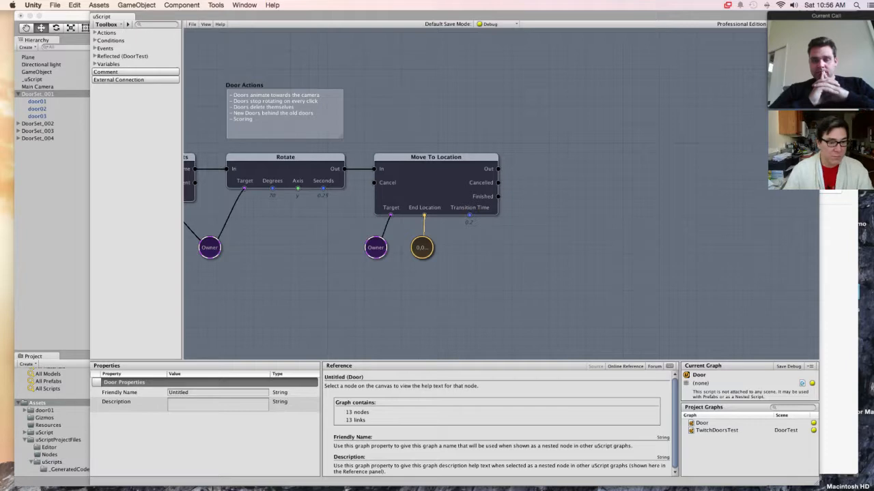
# Step: Run the DoorTest scene to test the door movement, and stop playback
pyautogui.click(51, 219)
pyautogui.click(374, 28)
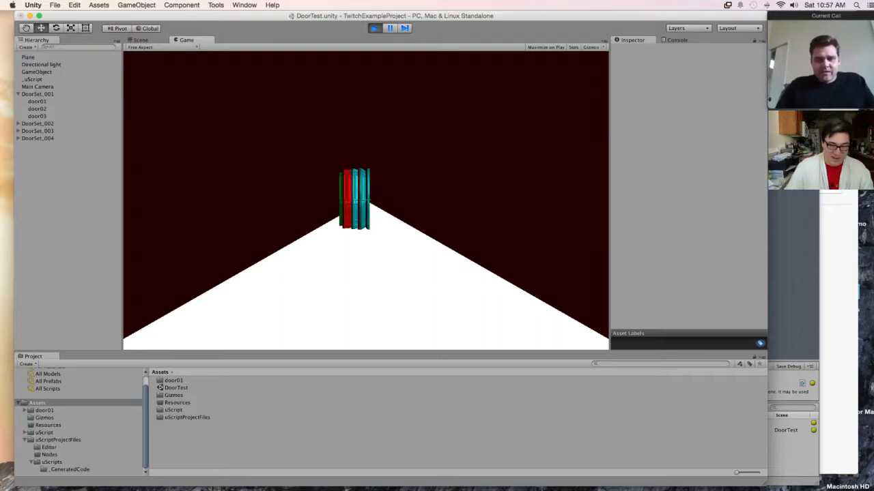
pyautogui.press('super+p')
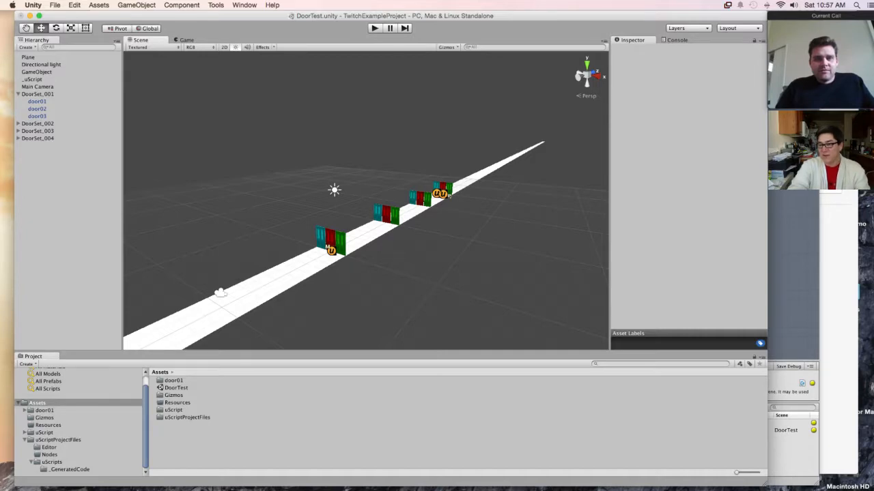
# Step: Return to the Door graph and inspect the properties of the Vector3 variable connected to End Location
pyautogui.press('super+u')
pyautogui.click(436, 185)
pyautogui.click(421, 247)
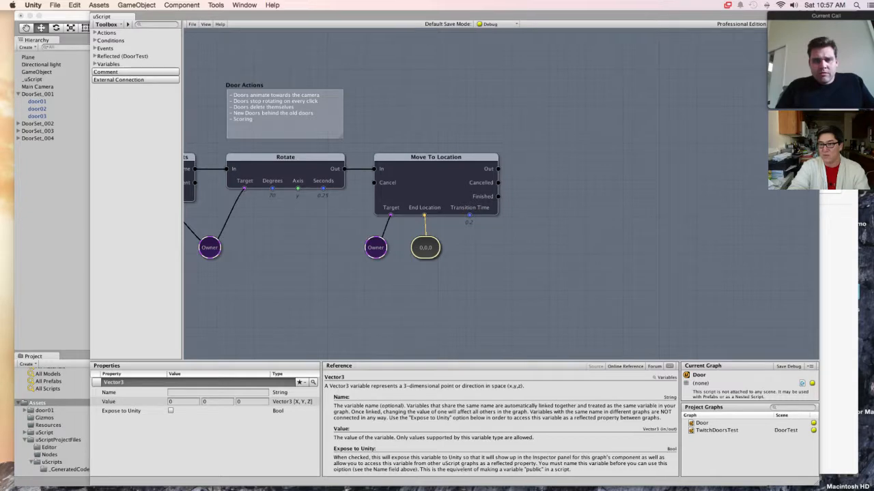
pyautogui.click(217, 392)
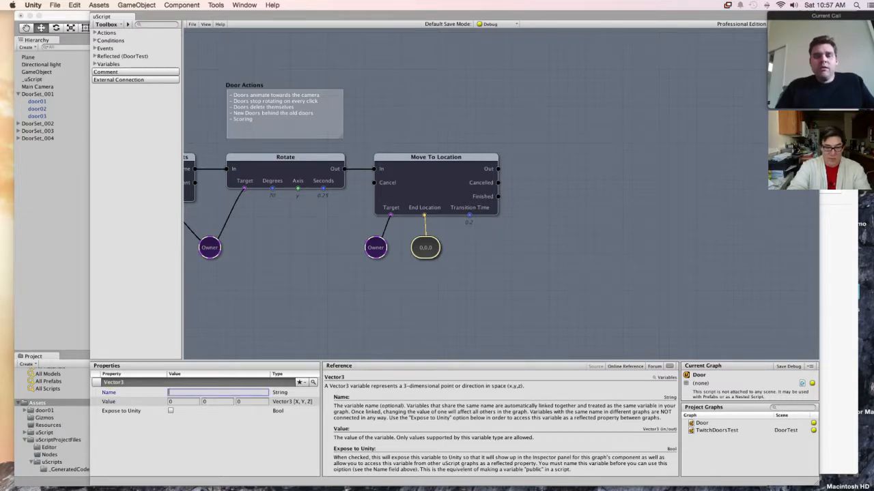
pyautogui.press('super+grave')
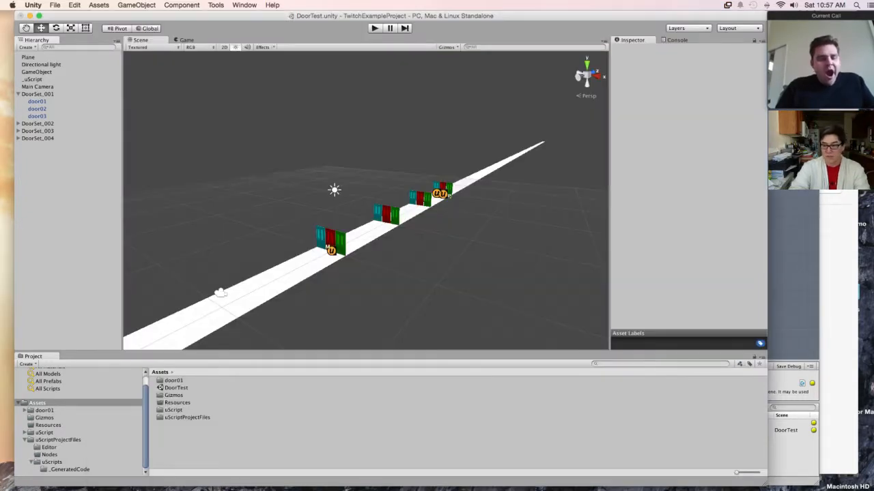
# Step: Delete the Owner variable connected to Move To Location's Target in the Door graph
pyautogui.press('super+grave')
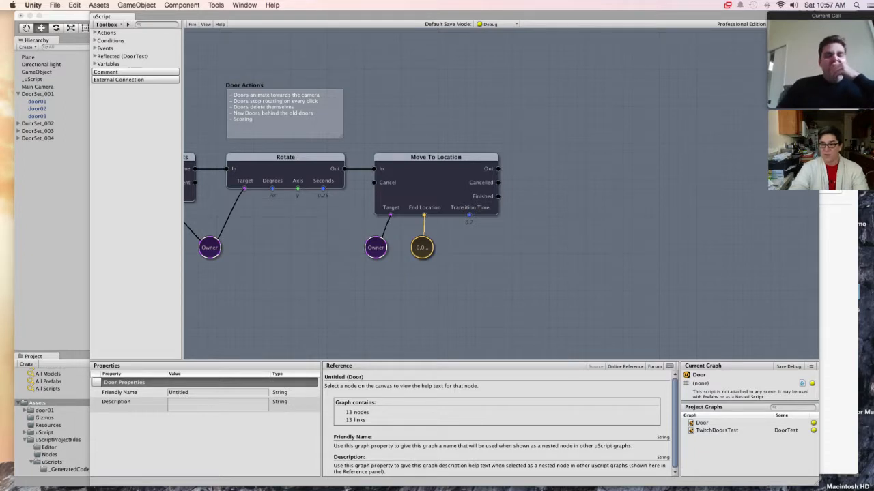
pyautogui.click(375, 247)
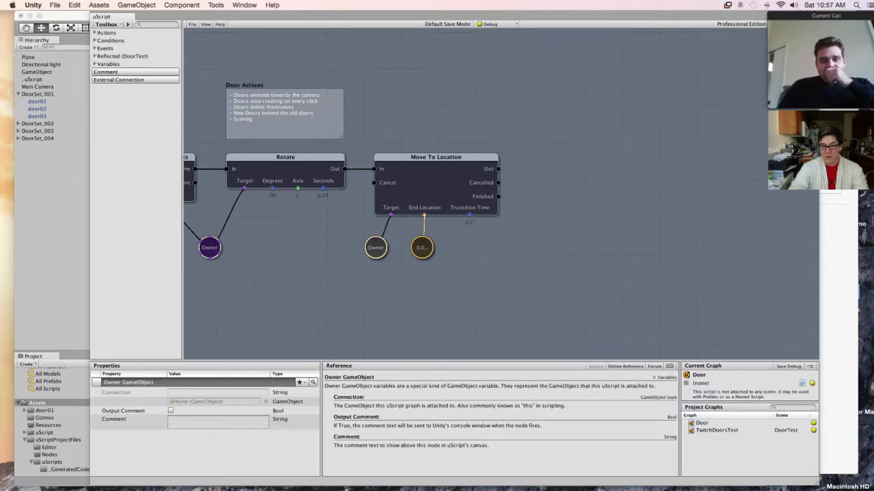
pyautogui.press('Delete')
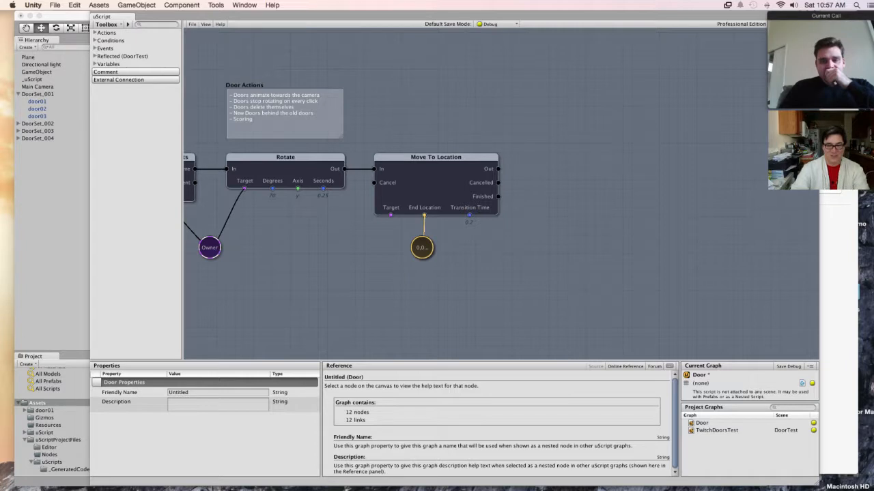
# Step: Delete DoorSet_003, DoorSet_004 and DoorSet_002 from the scene
pyautogui.press('super+grave')
pyautogui.click(38, 130)
pyautogui.keyDown('shift'); pyautogui.click(37, 138); pyautogui.keyUp('shift')
pyautogui.press('super+BackSpace')
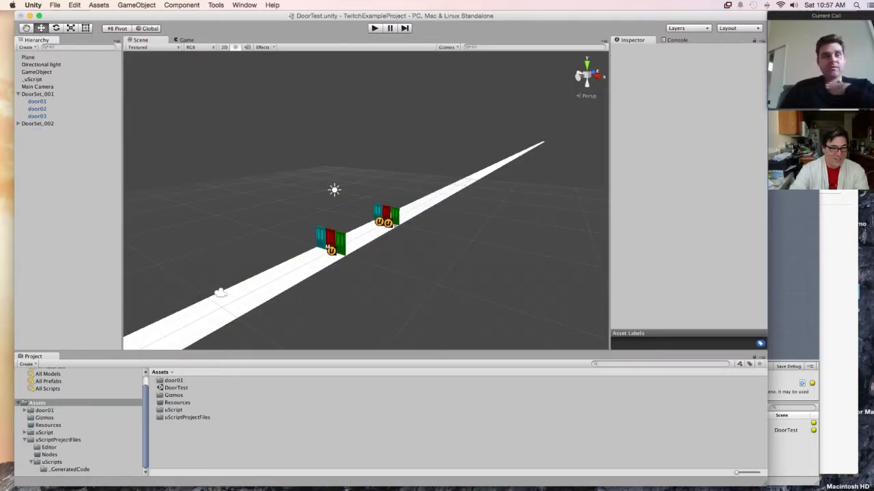
pyautogui.click(37, 123)
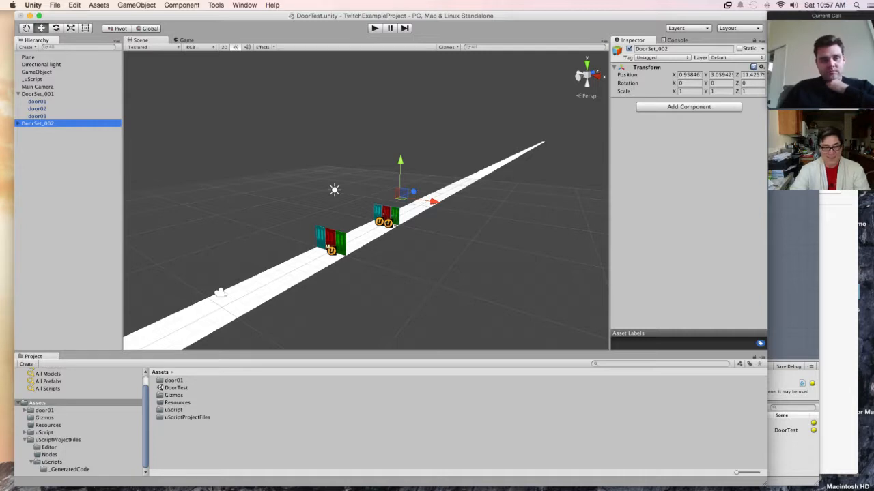
pyautogui.press('super+BackSpace')
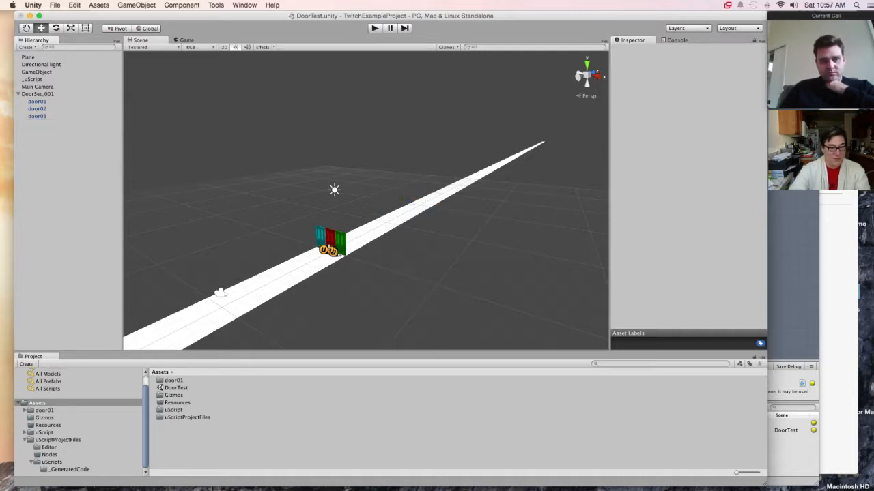
# Step: Undo the deletions of DoorSet_002, DoorSet_003 and DoorSet_004
pyautogui.click(39, 93)
pyautogui.press('super+z')
pyautogui.press('super+z')
pyautogui.press('super+z')
pyautogui.press('super+z')
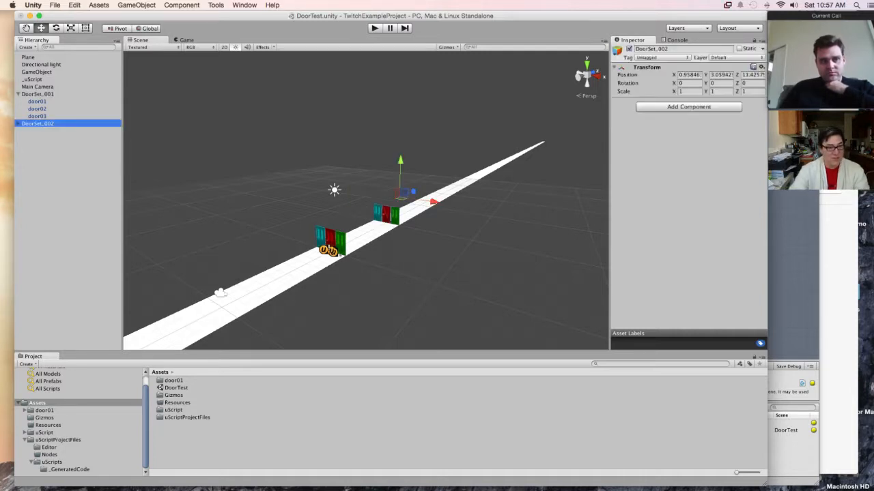
pyautogui.press('super+z')
# Step: Add DoorSet_001 to the Door graph as a variable below Move To Location and connect it to the Target socket
pyautogui.moveTo(37, 93); pyautogui.dragTo(354, 247)
pyautogui.moveTo(391, 215); pyautogui.dragTo(370, 247)
# Step: Name the Vector3 variable on End Location "Door Off Stage Position"
pyautogui.click(421, 247)
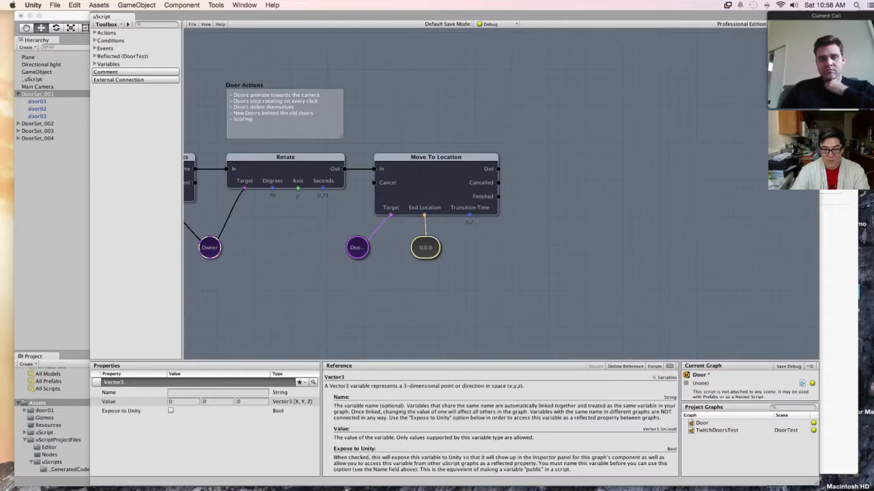
pyautogui.press('Tab')
pyautogui.press('Tab')
pyautogui.press('Tab')
pyautogui.press('Tab')
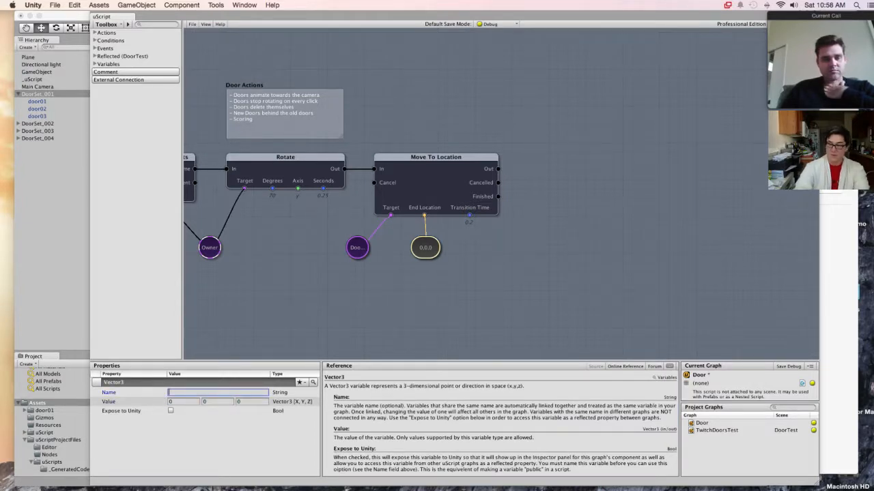
pyautogui.press('Tab')
pyautogui.press('Tab')
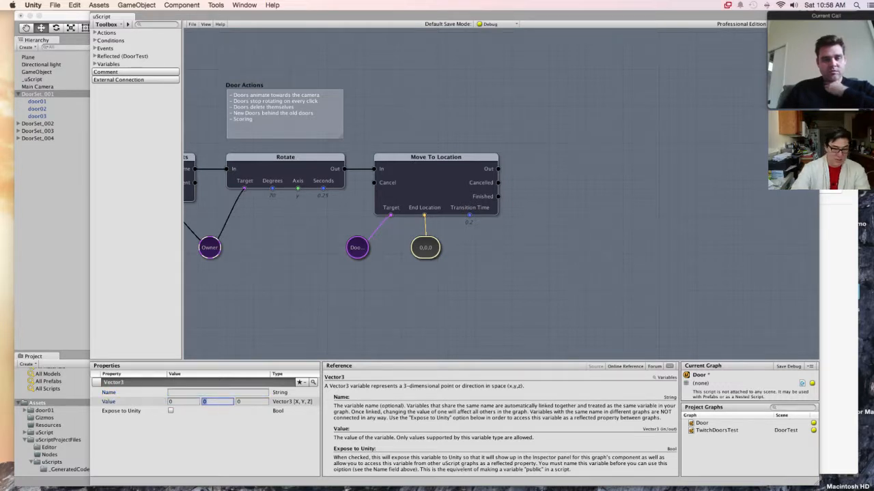
pyautogui.press('Tab')
pyautogui.press('Tab')
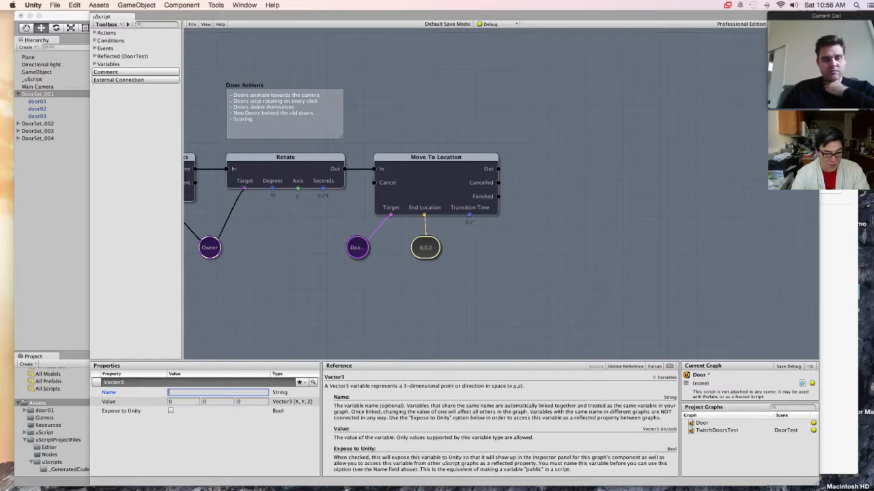
pyautogui.write('D')
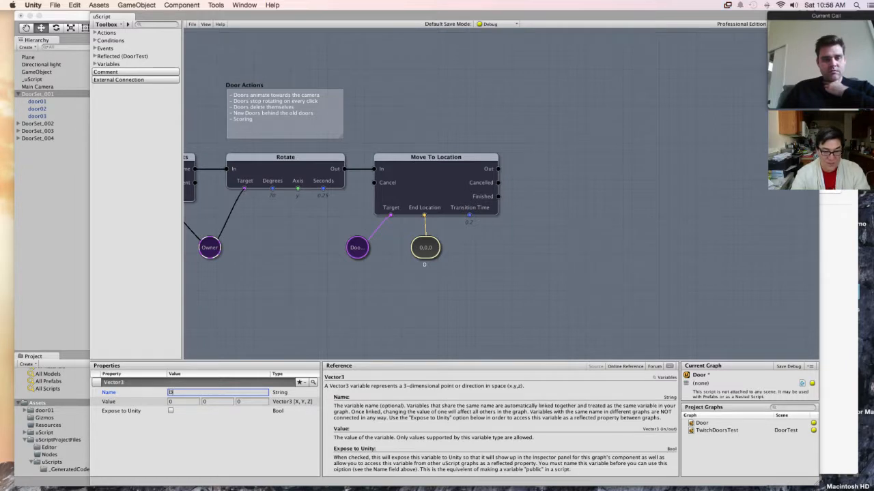
pyautogui.write('oor Off Stage')
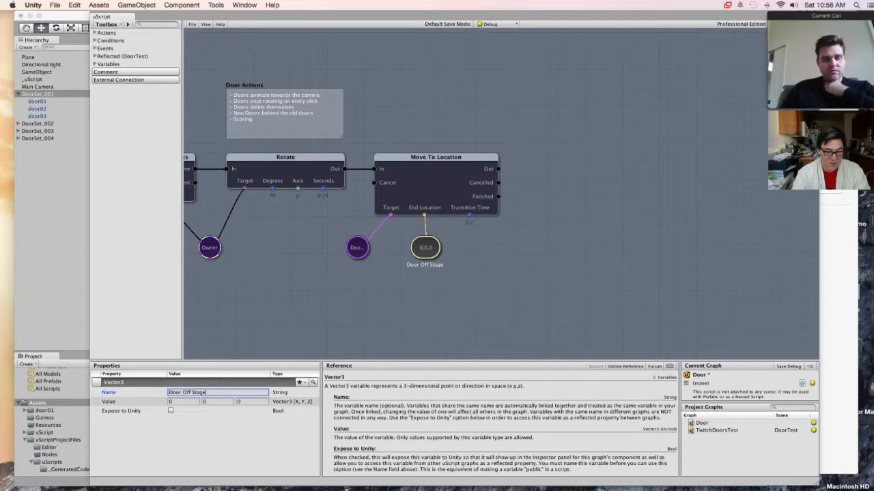
pyautogui.write(' Posi')
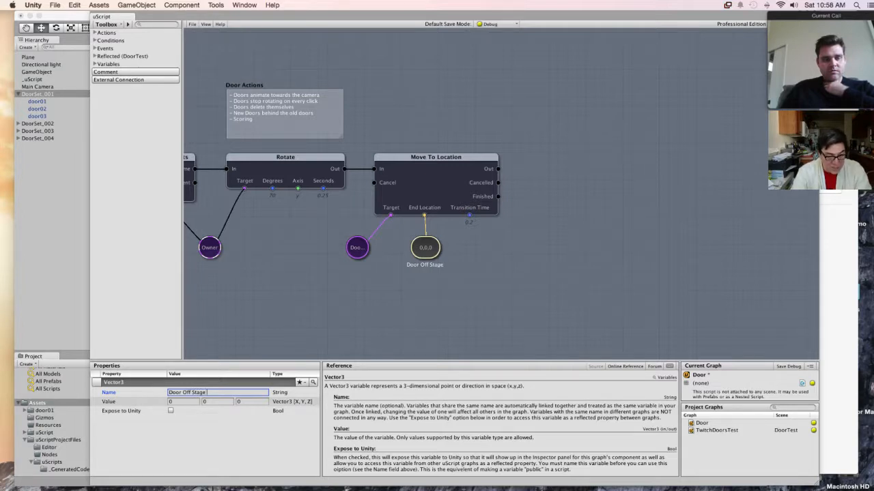
pyautogui.write('tion')
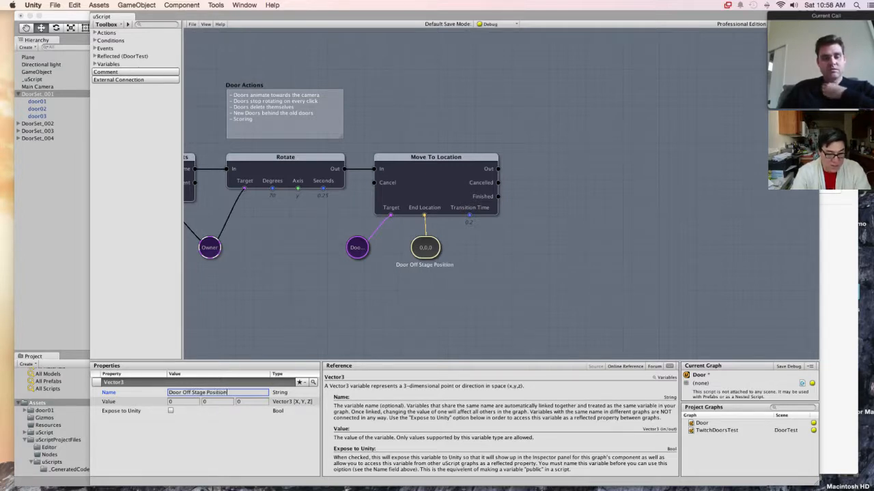
# Step: Expose the Door Off Stage Position variable to Unity and save the Door graph
pyautogui.click(171, 410)
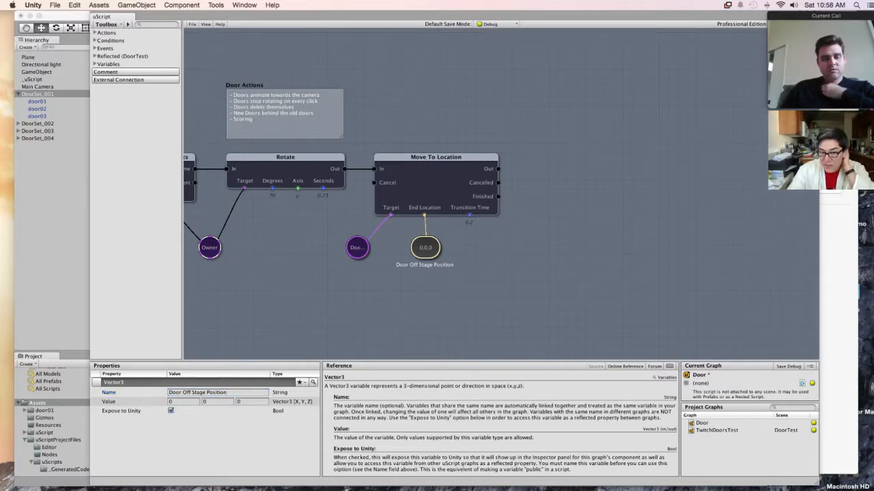
pyautogui.click(191, 24)
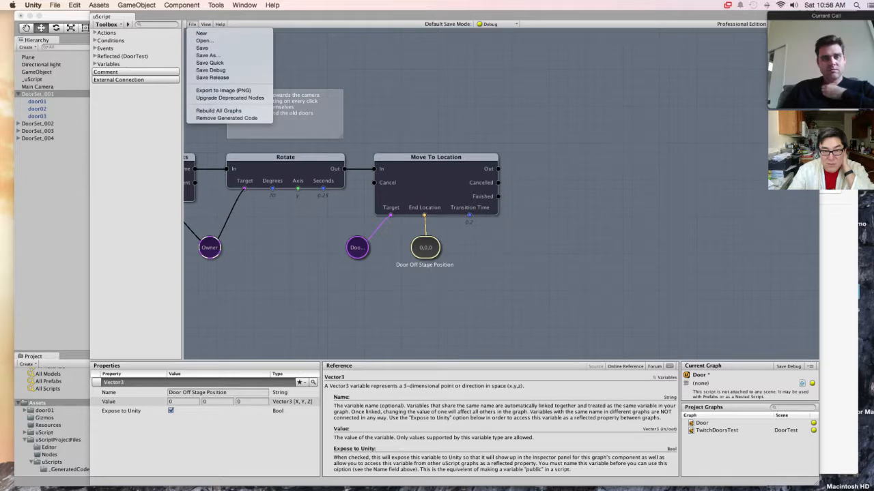
pyautogui.click(204, 48)
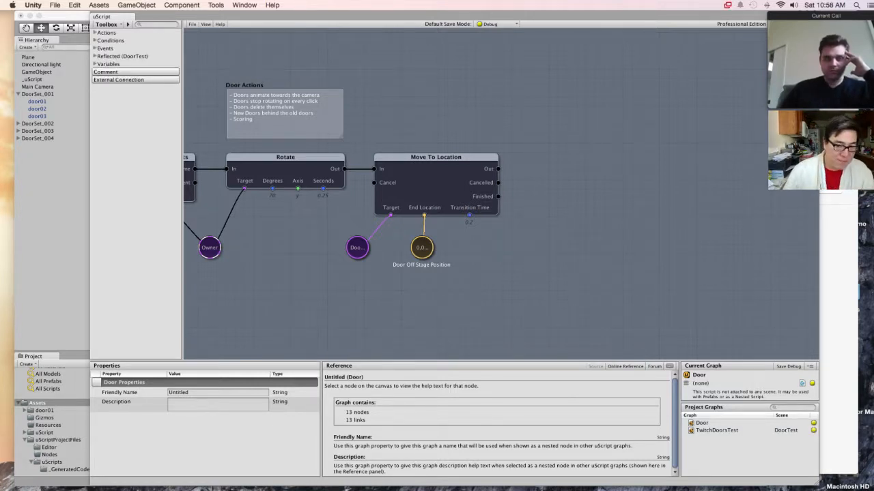
pyautogui.press('super+grave')
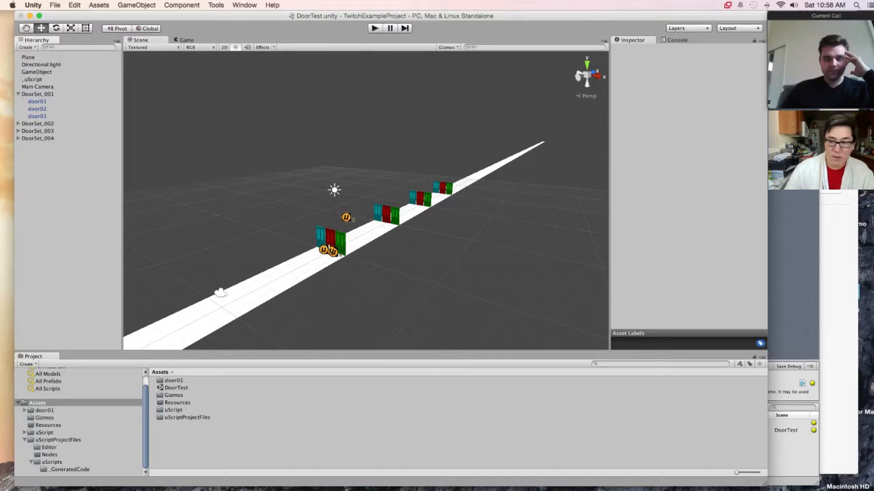
pyautogui.press('super+grave')
# Step: Name the DoorSet_001 variable "Funtimes" and save the Door graph
pyautogui.click(357, 247)
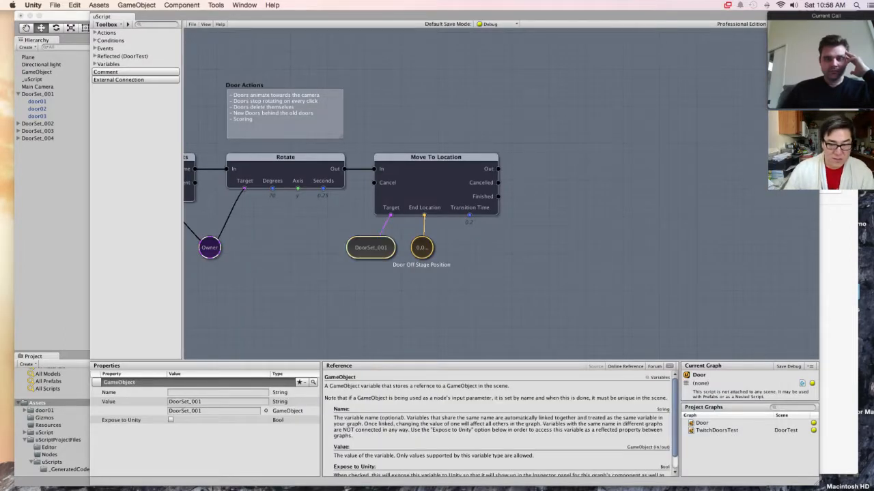
pyautogui.click(217, 393)
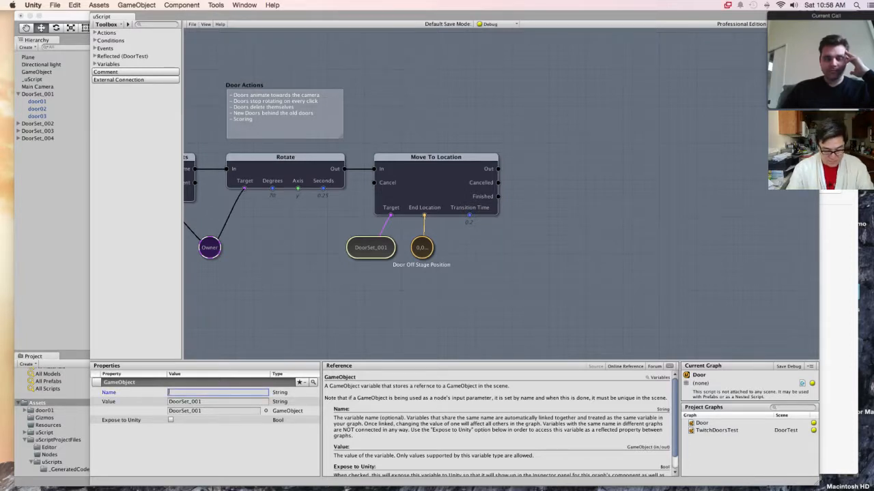
pyautogui.write('Funtimes')
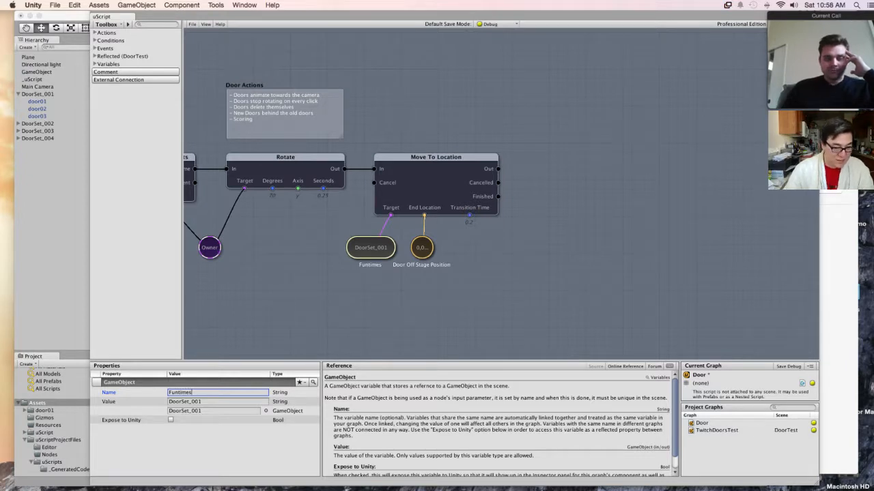
pyautogui.press('Return')
pyautogui.press('Escape')
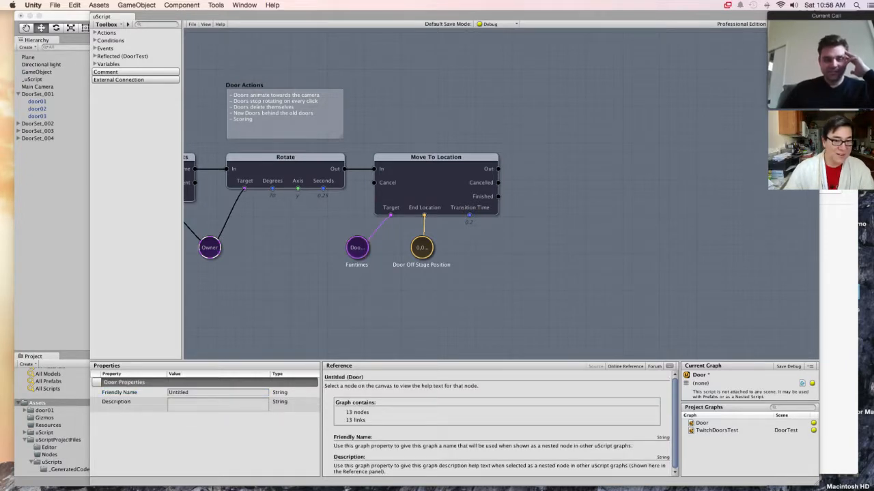
pyautogui.click(191, 24)
pyautogui.click(198, 48)
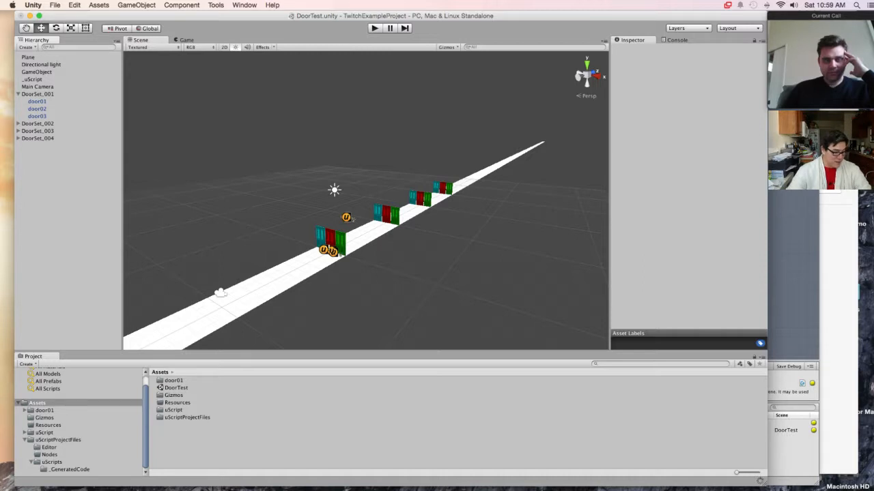
# Step: Review the Door graph's Move To Location node and compare the position values of door01, Main Camera and DoorSet_001
pyautogui.press('super+u')
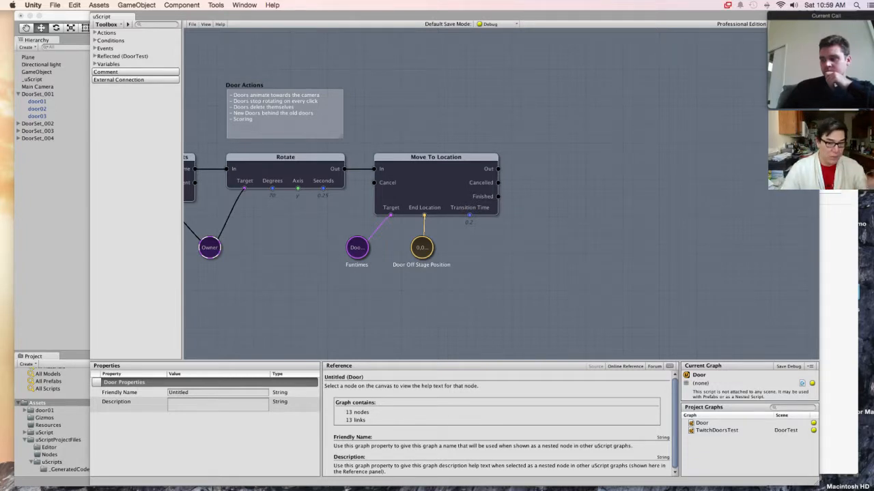
pyautogui.moveTo(410, 293); pyautogui.dragTo(646, 304, button='middle')
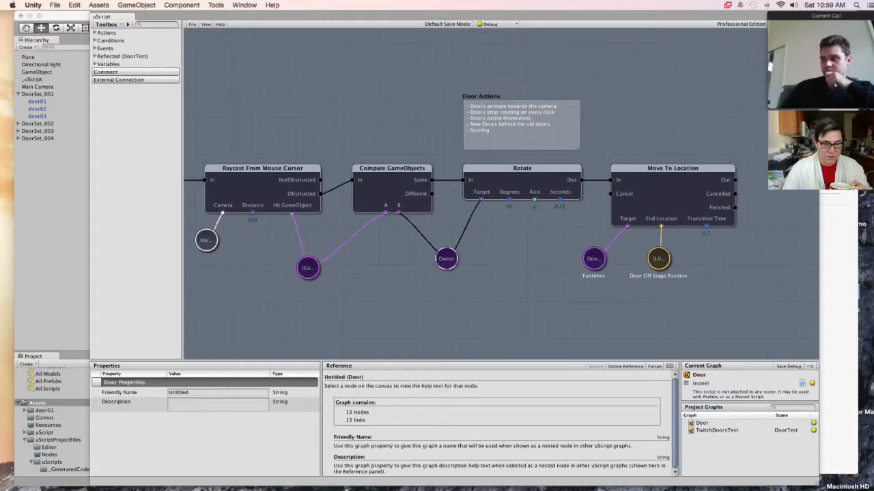
pyautogui.press('super+grave')
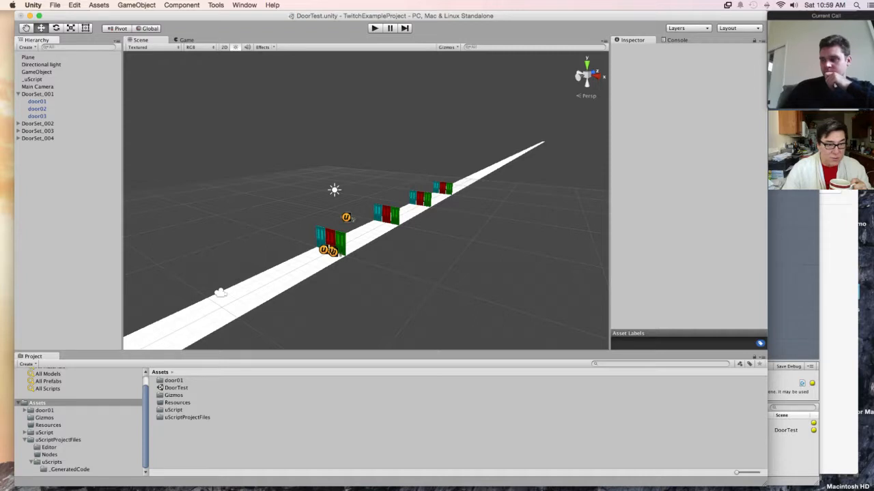
pyautogui.click(37, 101)
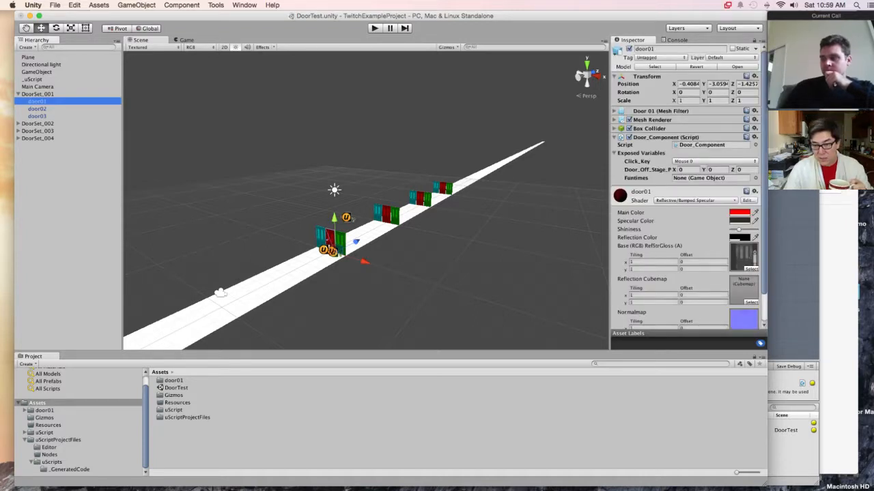
pyautogui.click(685, 169)
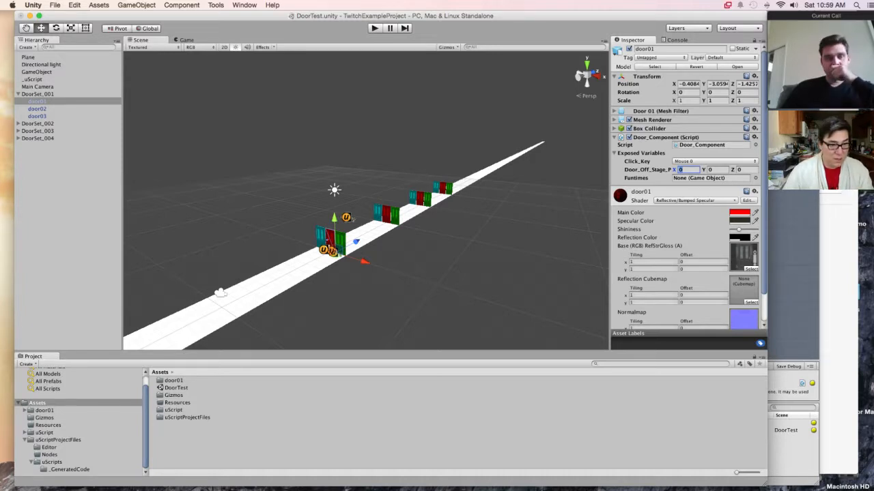
pyautogui.click(37, 87)
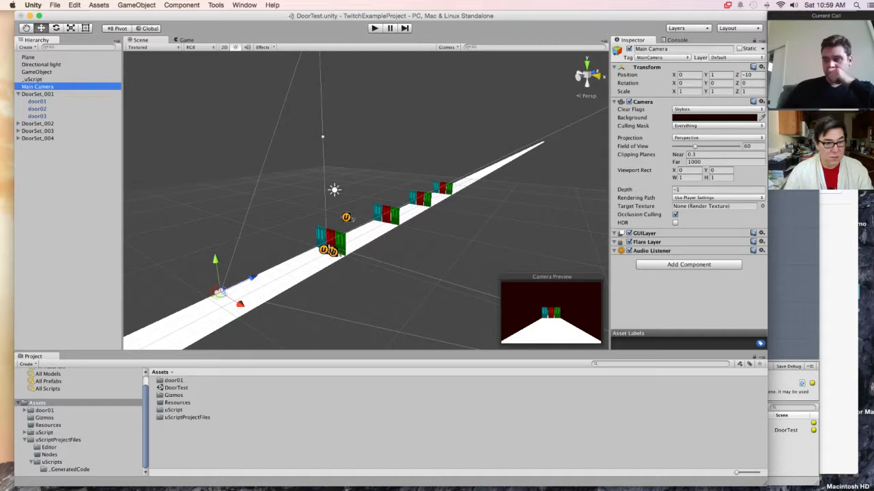
pyautogui.click(329, 246)
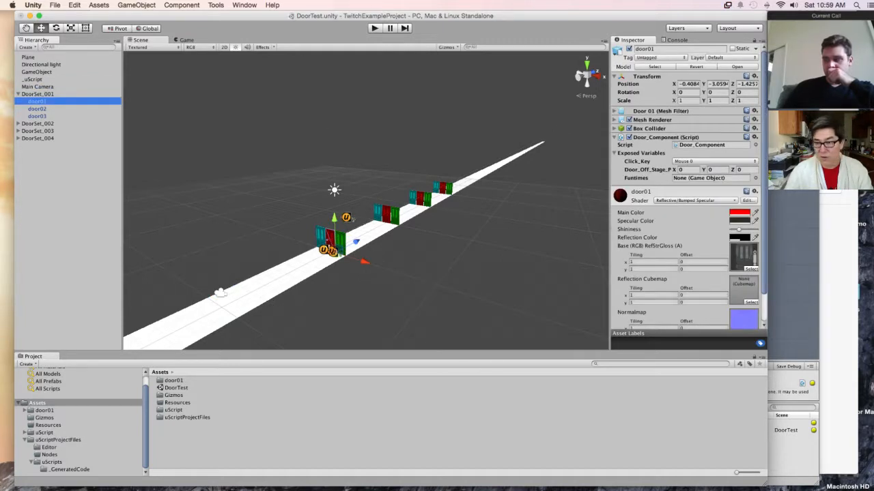
pyautogui.click(747, 84)
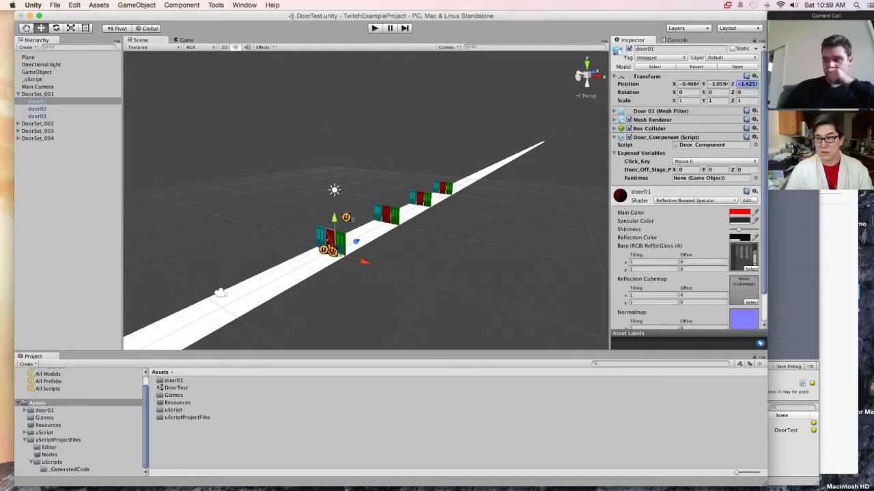
pyautogui.click(713, 84)
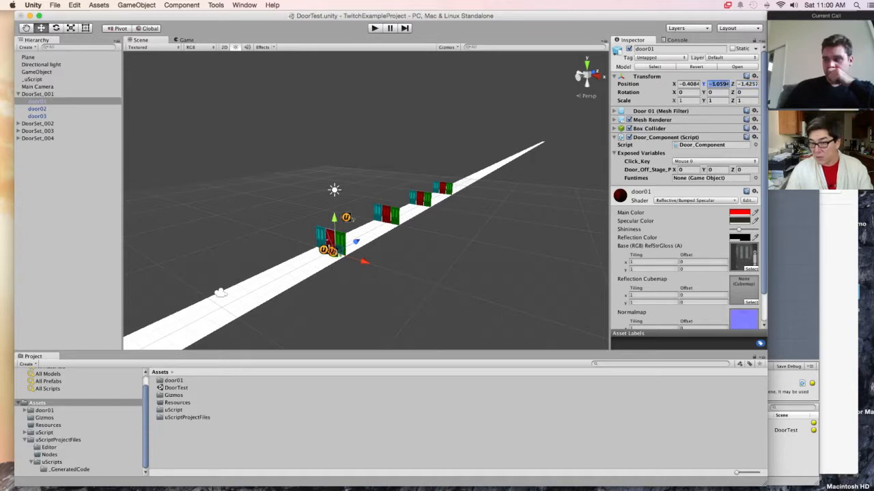
pyautogui.press('super+u')
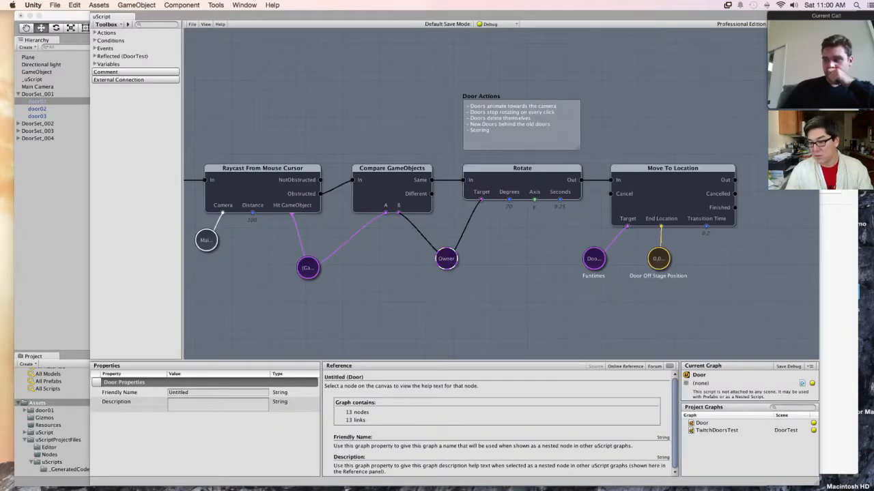
pyautogui.click(52, 205)
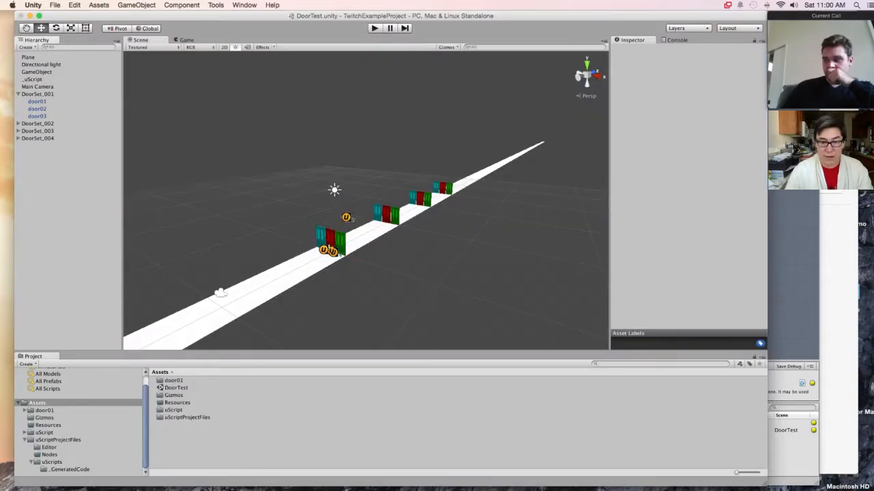
pyautogui.click(38, 94)
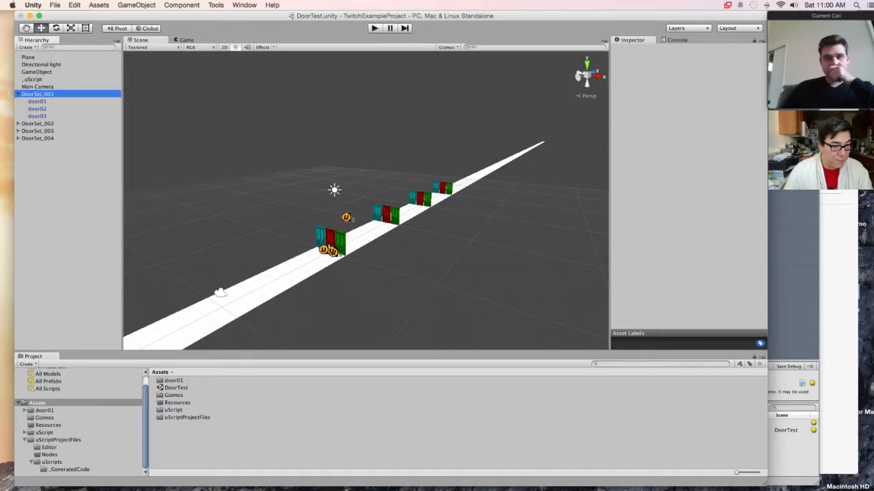
pyautogui.click(752, 74)
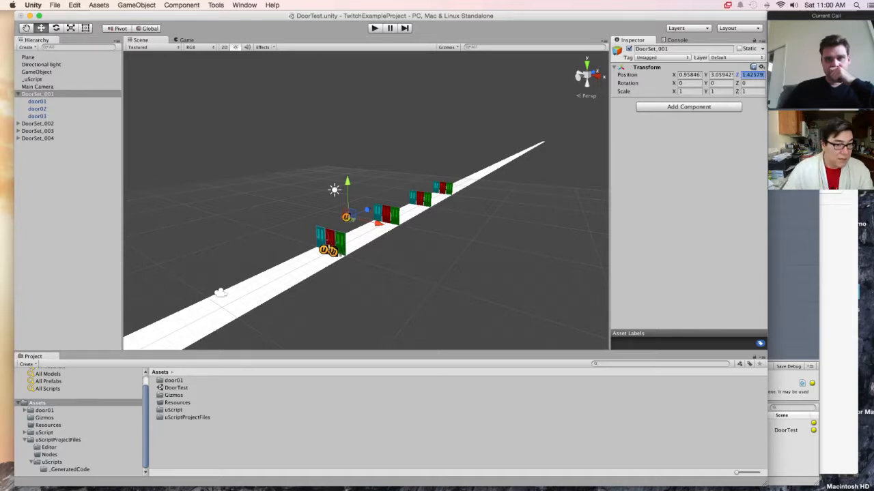
# Step: Set the Door Off Stage Position of door01 in DoorSet_001 to X 1, Y 3, Z 11.5
pyautogui.click(37, 101)
pyautogui.click(746, 169)
pyautogui.write('11.5')
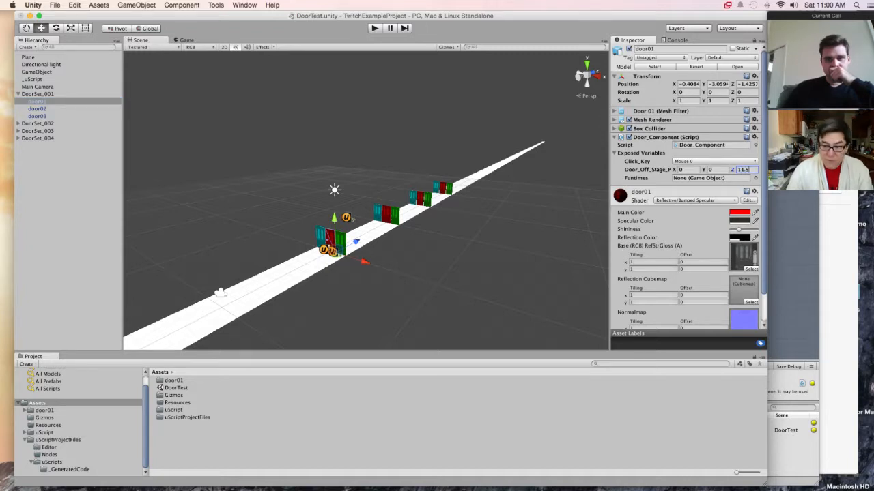
pyautogui.click(688, 169)
pyautogui.write('1')
pyautogui.click(717, 169)
pyautogui.write('3')
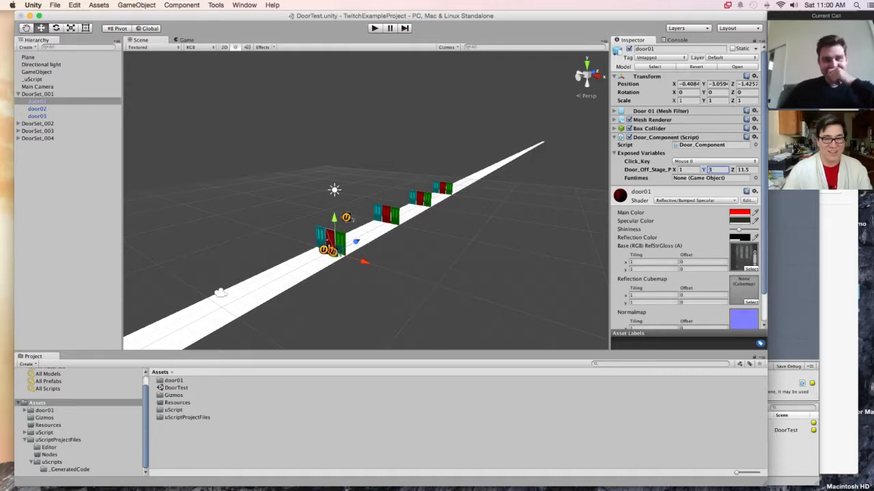
# Step: Set the Door Off Stage Position of door02 in DoorSet_001 to X 1, Y 3, Z -11.5
pyautogui.click(37, 109)
pyautogui.click(686, 169)
pyautogui.write('1')
pyautogui.press('Tab')
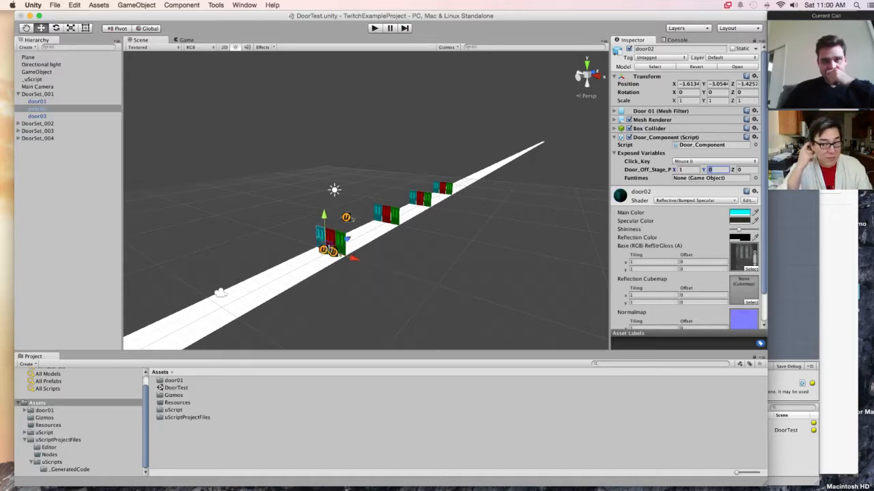
pyautogui.write('3')
pyautogui.press('Tab')
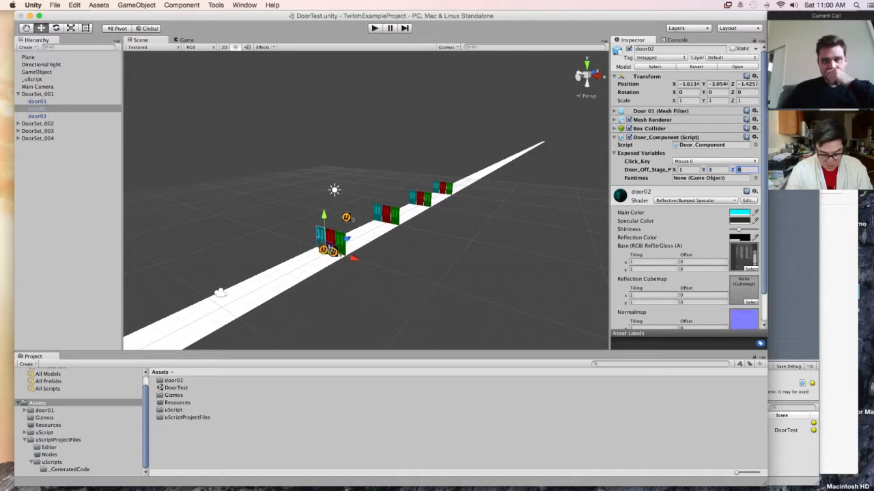
pyautogui.write('11.5')
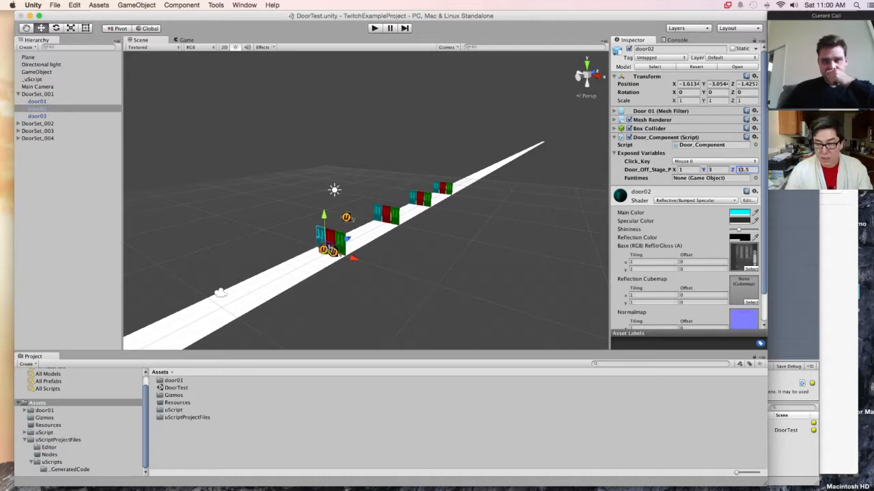
pyautogui.write('-')
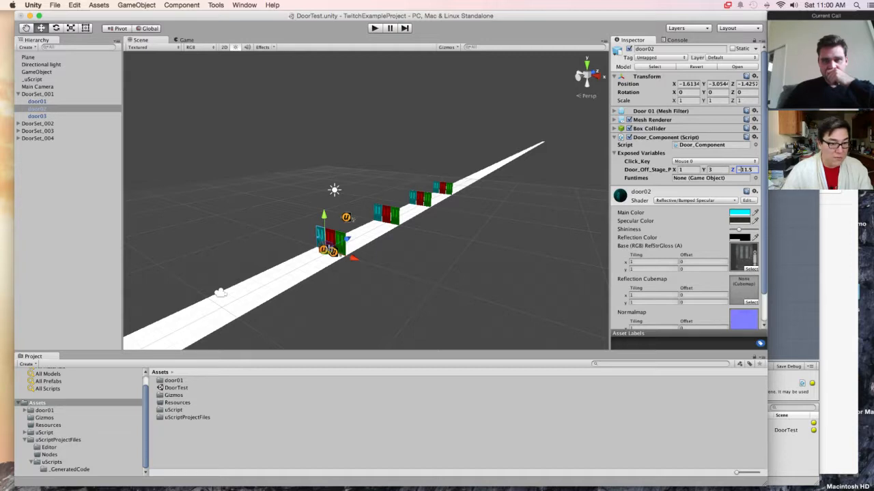
# Step: Set the Door Off Stage Position of door03 in DoorSet_001 to X 1, Y 3, Z -11.5
pyautogui.click(37, 116)
pyautogui.click(688, 170)
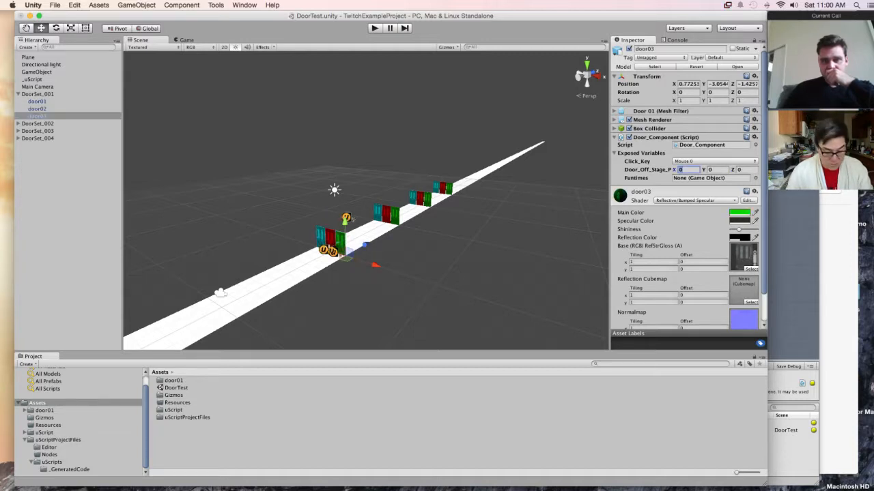
pyautogui.write('1')
pyautogui.press('Tab')
pyautogui.write('3')
pyautogui.press('Tab')
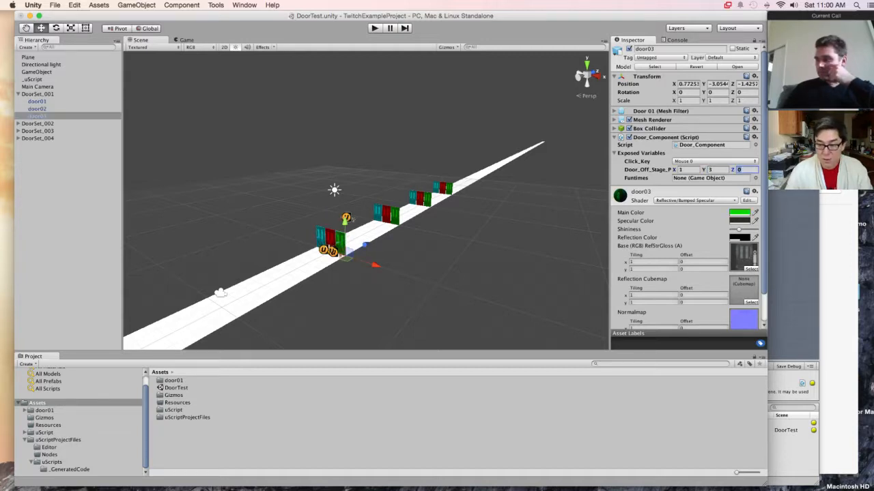
pyautogui.write('11.5')
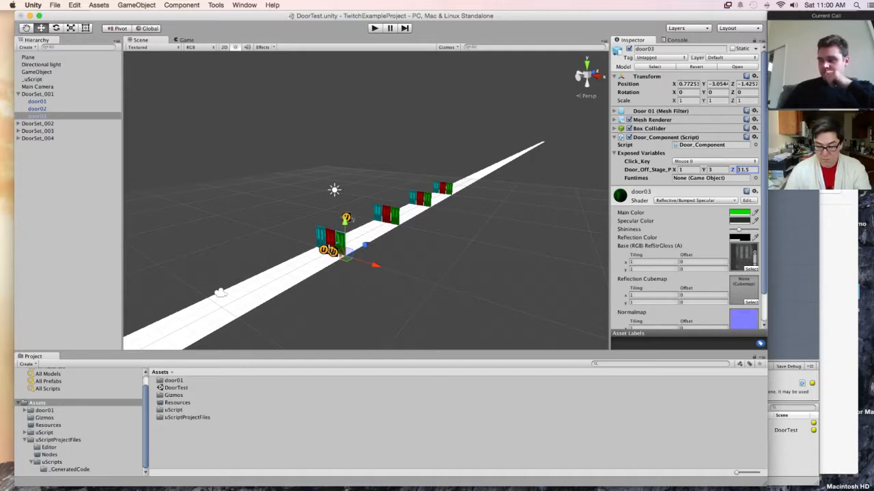
pyautogui.press('Home')
pyautogui.write('-')
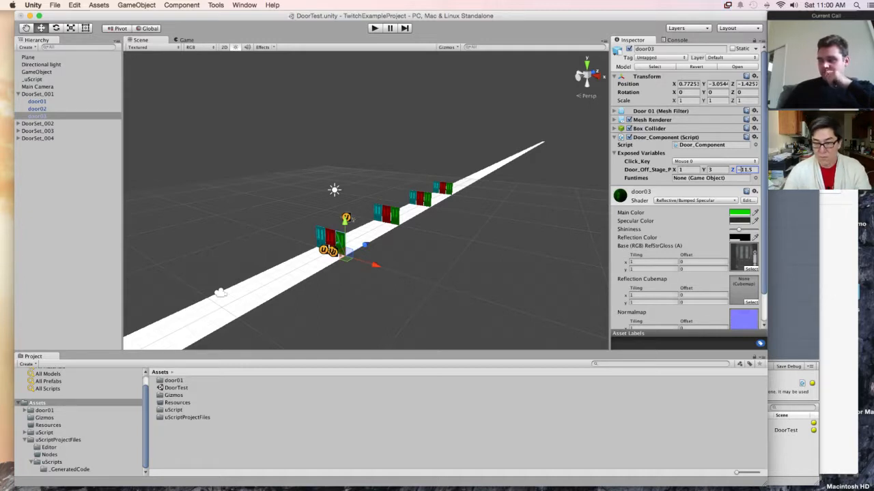
# Step: Change the Z value of Door Off Stage Position on door01 in DoorSet_001 to -11.5
pyautogui.click(37, 101)
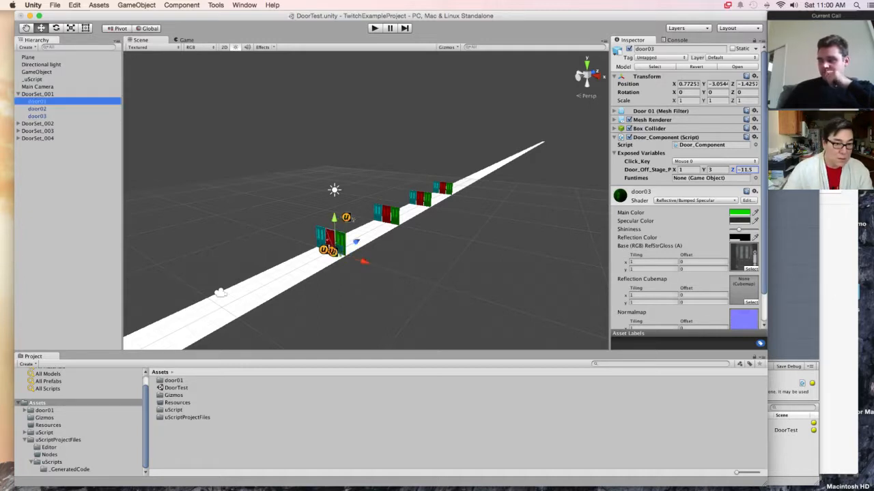
pyautogui.click(743, 169)
pyautogui.press('Home')
pyautogui.write('-')
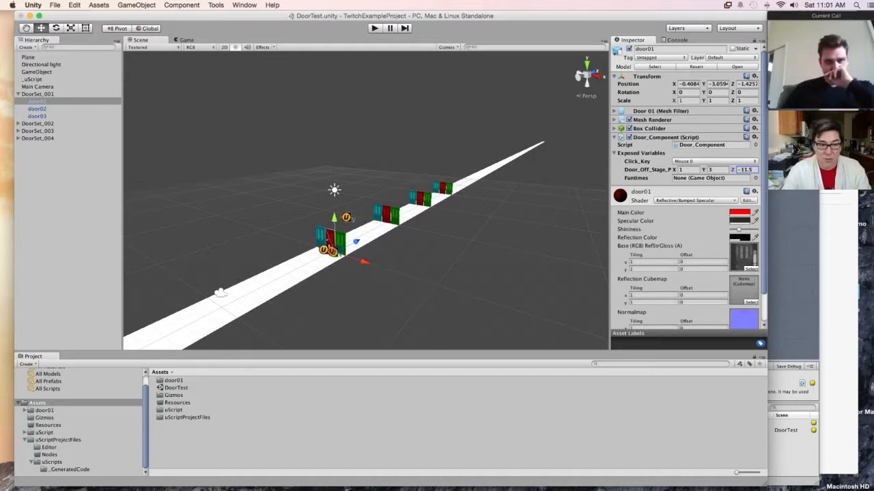
# Step: Check the DoorSet_001 and door01 properties and play the scene to test the door behaviour
pyautogui.click(38, 94)
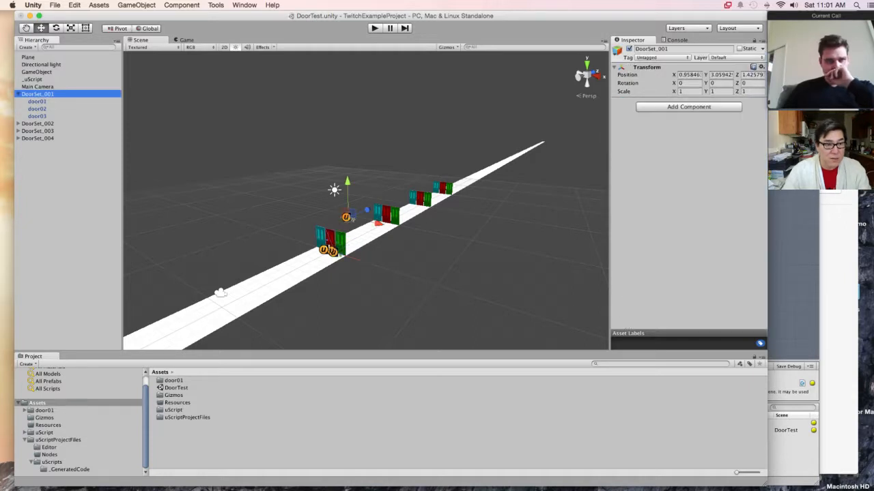
pyautogui.click(37, 101)
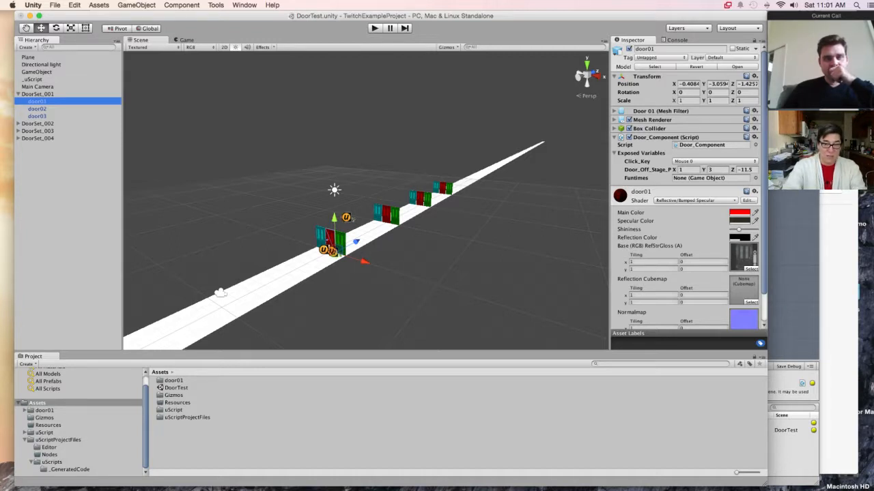
pyautogui.press('super+p')
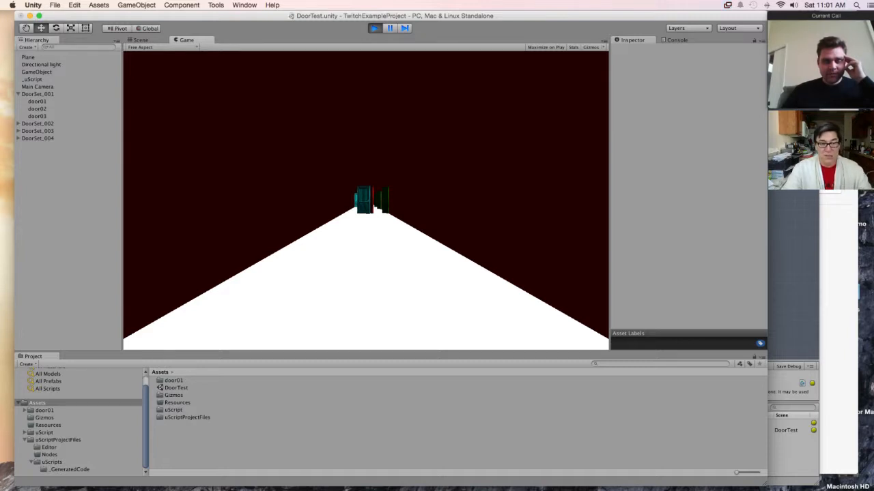
# Step: While the scene plays, set the Door Off Stage Position Y value of door01 in DoorSet_002 to 5
pyautogui.click(37, 123)
pyautogui.press('Right')
pyautogui.press('Down')
pyautogui.click(688, 169)
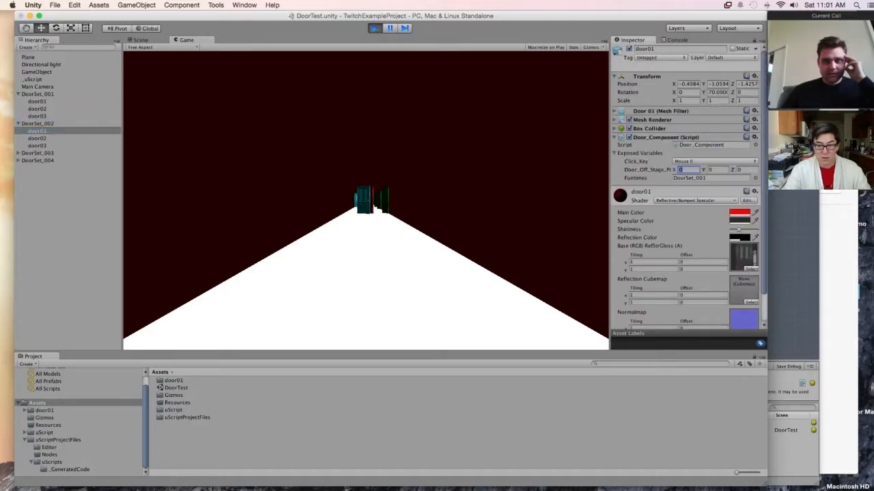
pyautogui.press('Tab')
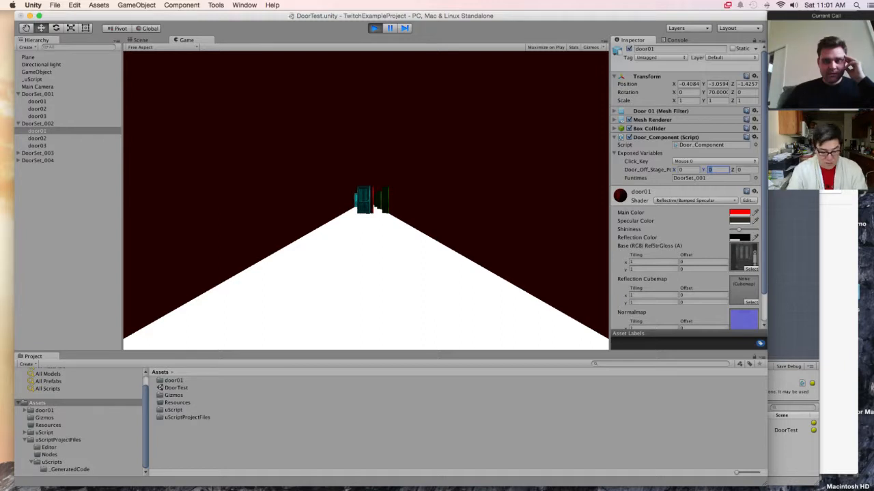
pyautogui.write('1')
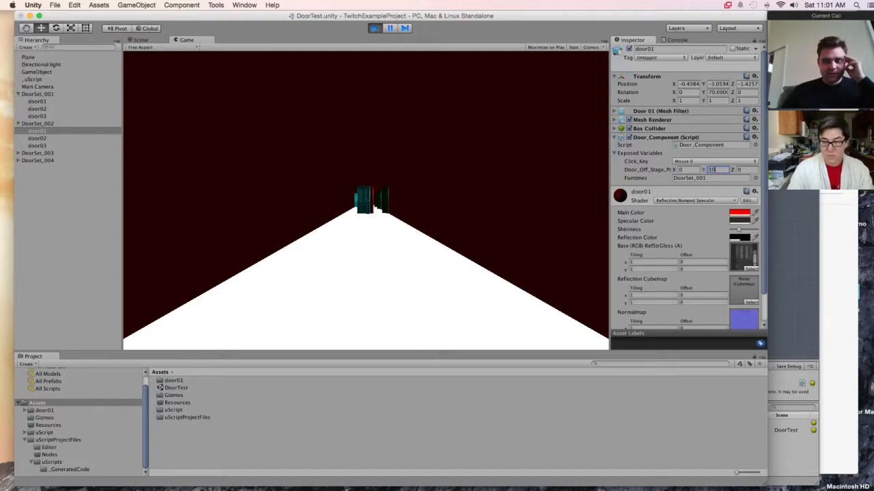
pyautogui.press('BackSpace')
pyautogui.write('3')
pyautogui.press('BackSpace')
pyautogui.write('5')
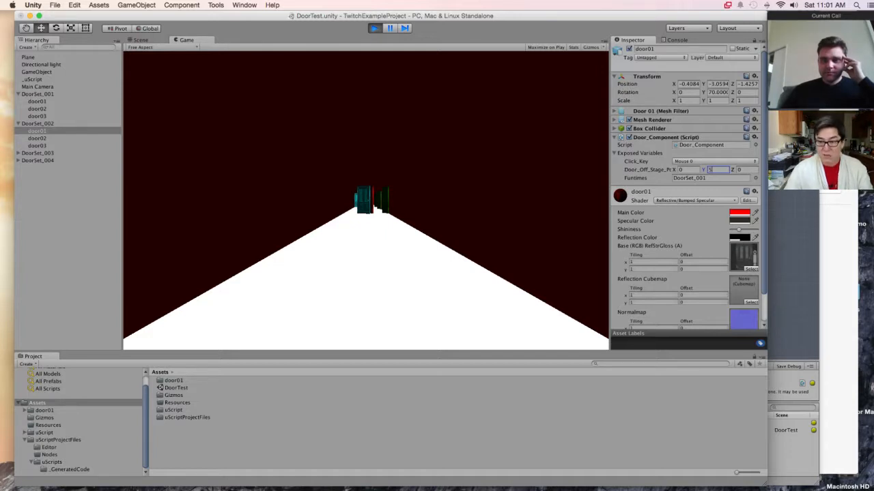
# Step: Set the Door Off Stage Position X value of door01 in DoorSet_002 to 1, and select the Plane to view its properties
pyautogui.click(686, 169)
pyautogui.write('1')
pyautogui.press('Tab')
pyautogui.press('Tab')
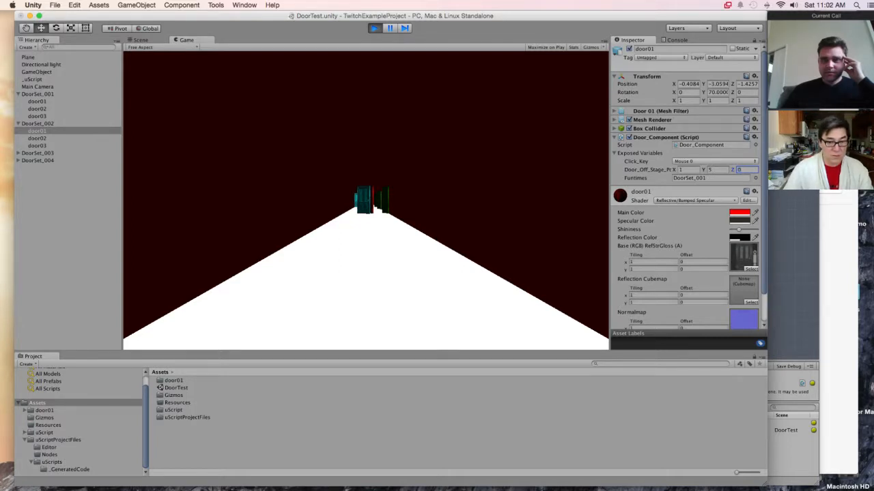
pyautogui.press('Return')
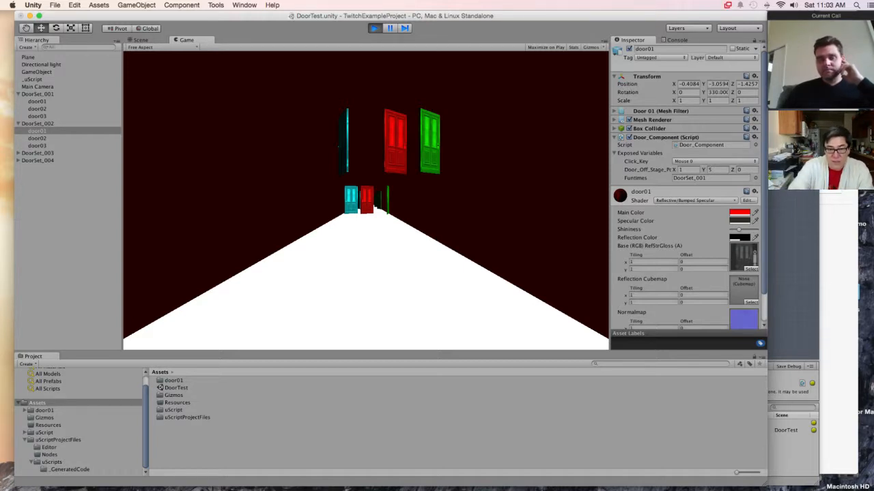
pyautogui.click(28, 57)
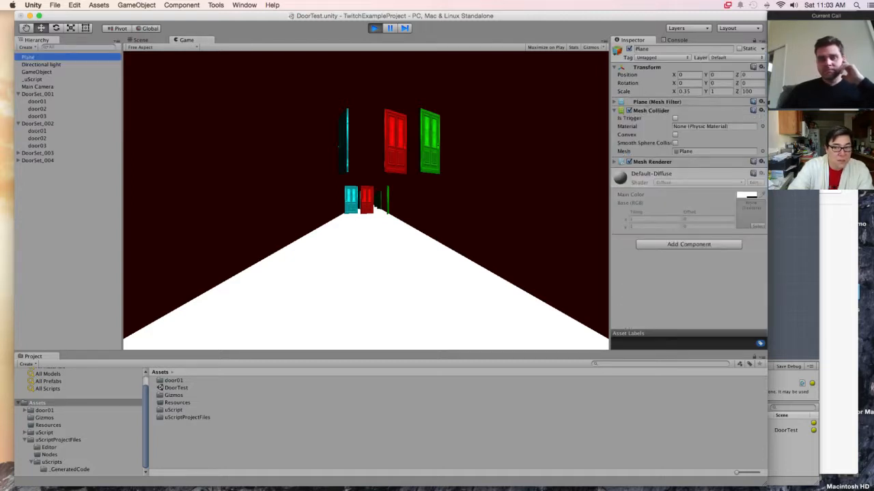
# Step: Compare the moved doors in the scene and game views, and deactivate the Plane while the scene plays
pyautogui.press('super+1')
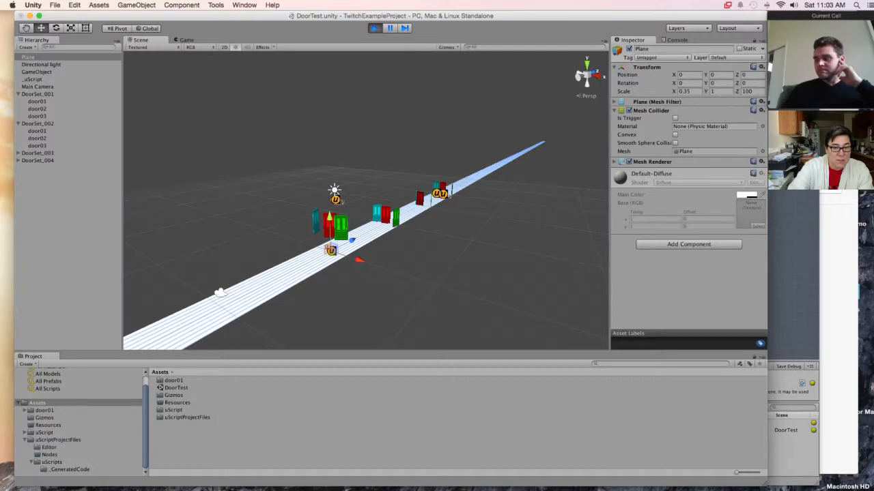
pyautogui.press('super+2')
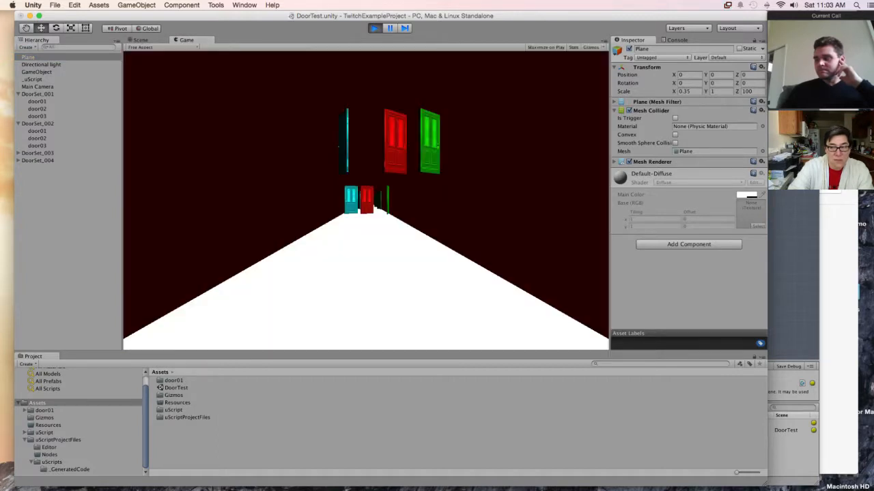
pyautogui.hotkey('alt', 'shift', 'a')
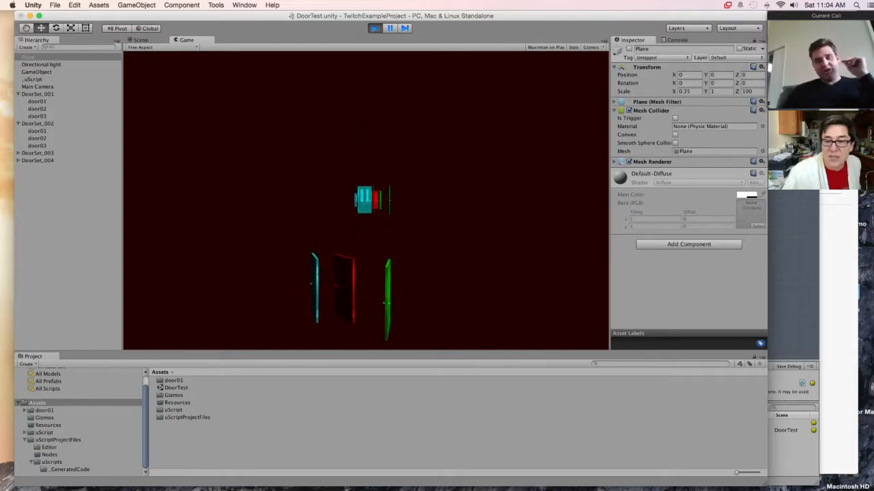
# Step: Review the Door graph and its Door Actions comment in the uScript editor, and return to the running game
pyautogui.press('super+u')
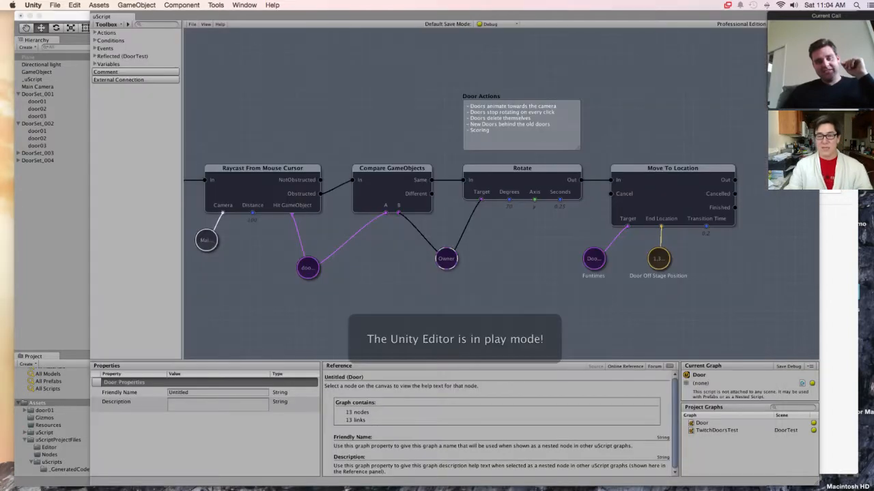
pyautogui.click(520, 125)
pyautogui.press('super+grave')
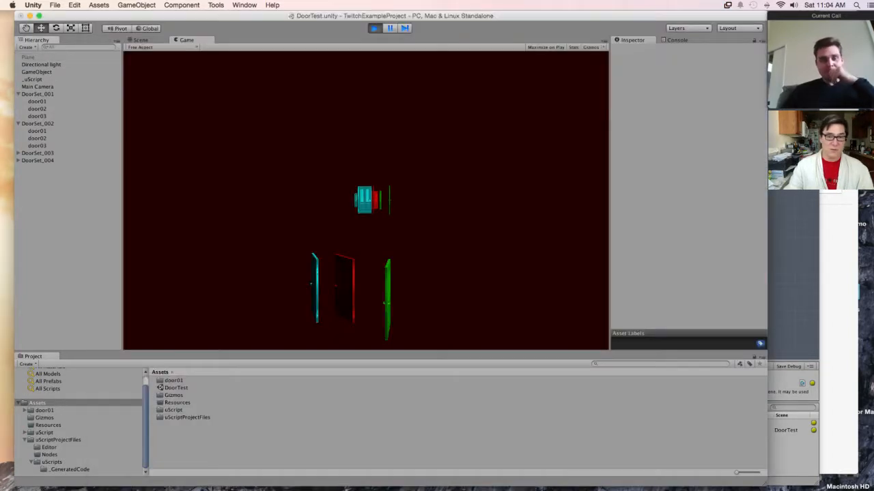
# Step: Stop the running scene and play it again to test the doors from their original positions
pyautogui.press('super+p')
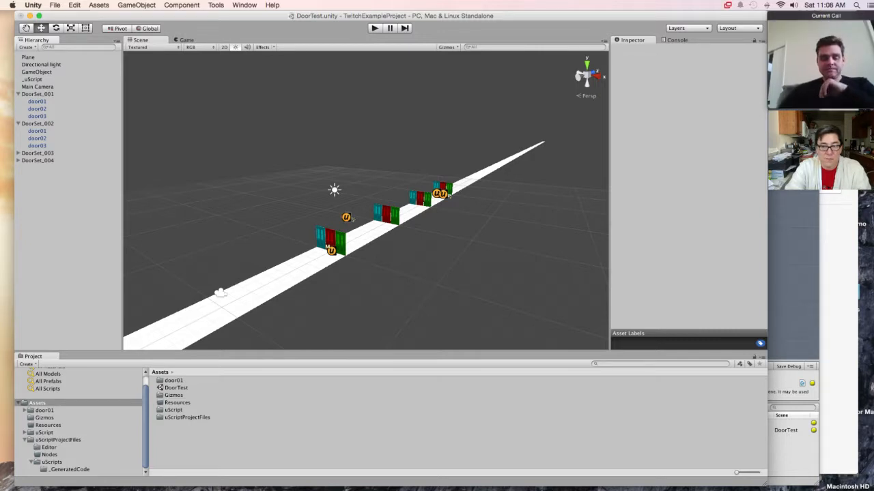
pyautogui.moveTo(393, 16); pyautogui.dragTo(398, 16)
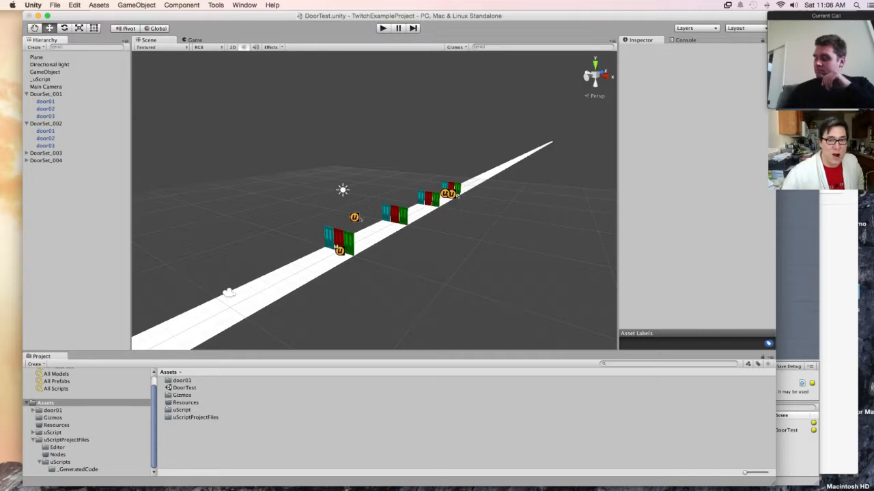
pyautogui.press('super+p')
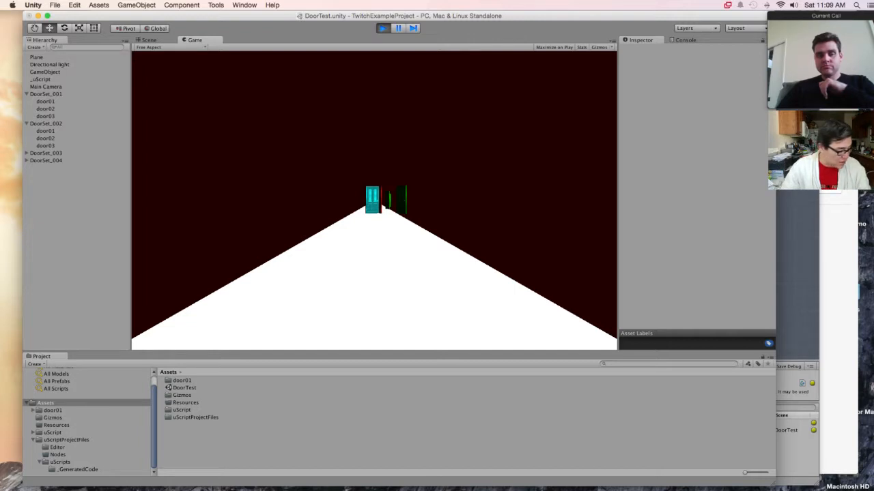
# Step: Switch to a new Google Chrome window and open the detoxstudios.com website
pyautogui.moveTo(273, 471)
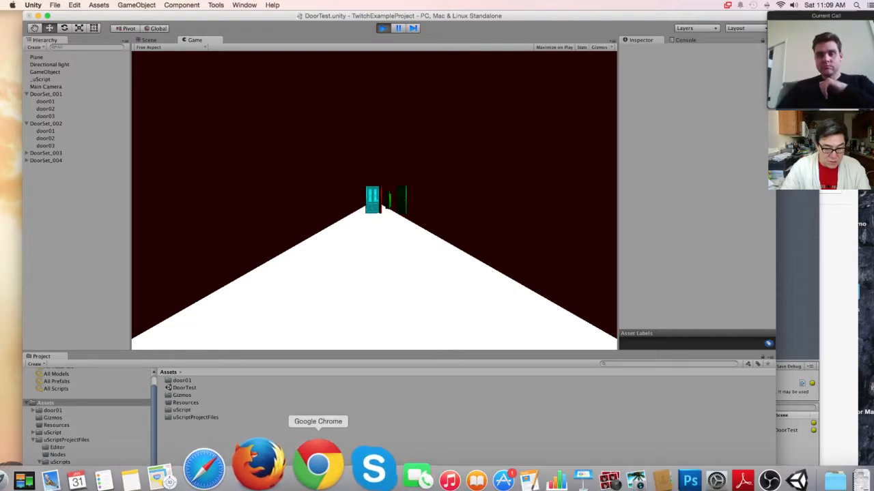
pyautogui.rightClick(318, 464)
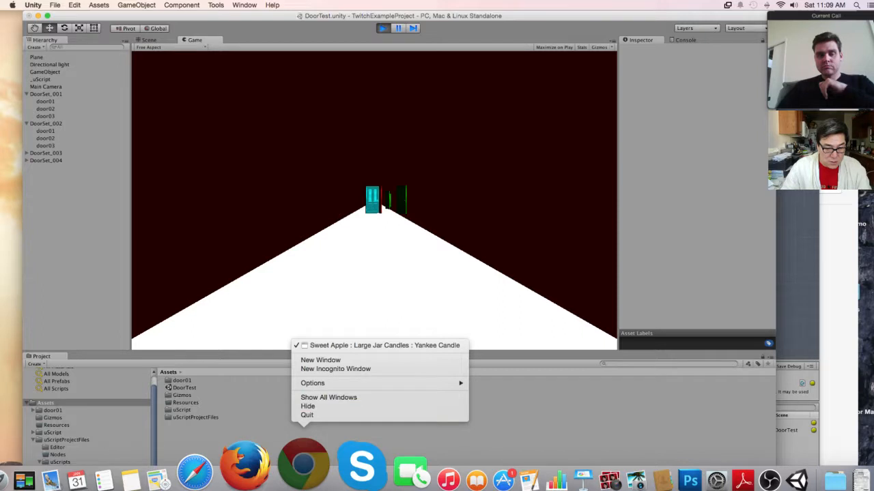
pyautogui.click(320, 359)
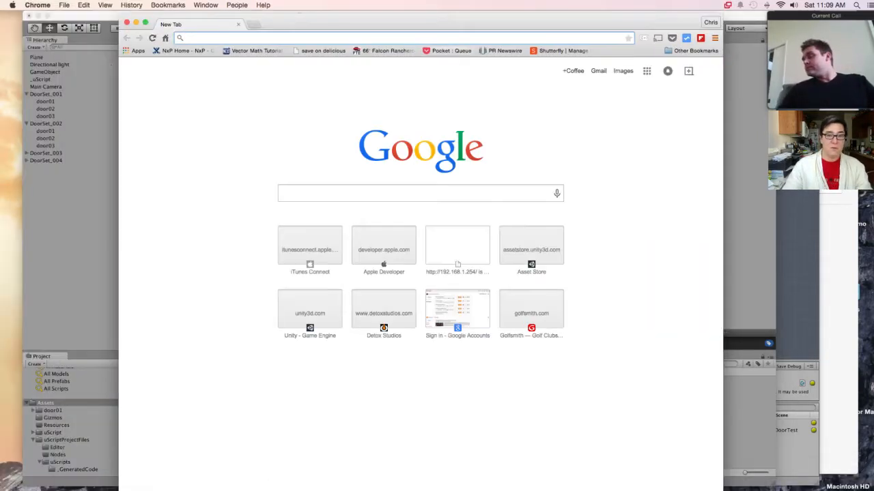
pyautogui.write('detoxstudios.com')
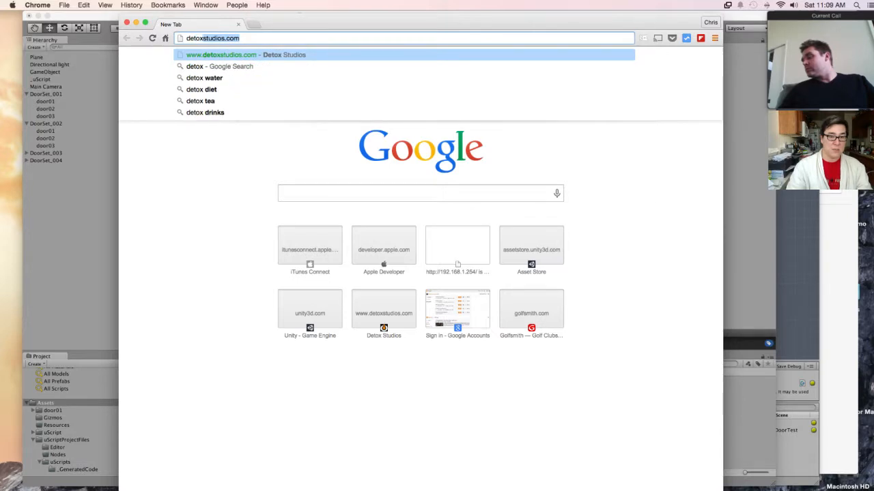
pyautogui.press('Return')
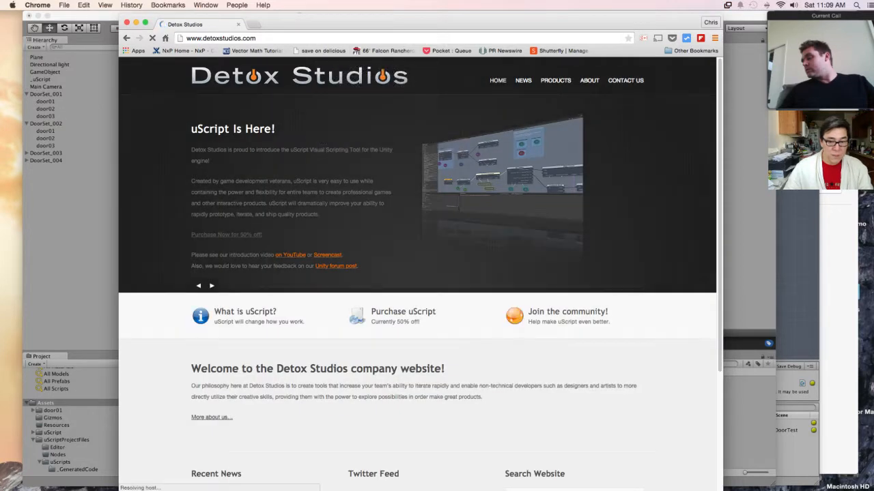
# Step: Look over the Detox Studios home page and its News page for uScript information
pyautogui.scroll(-5, 417, 273)
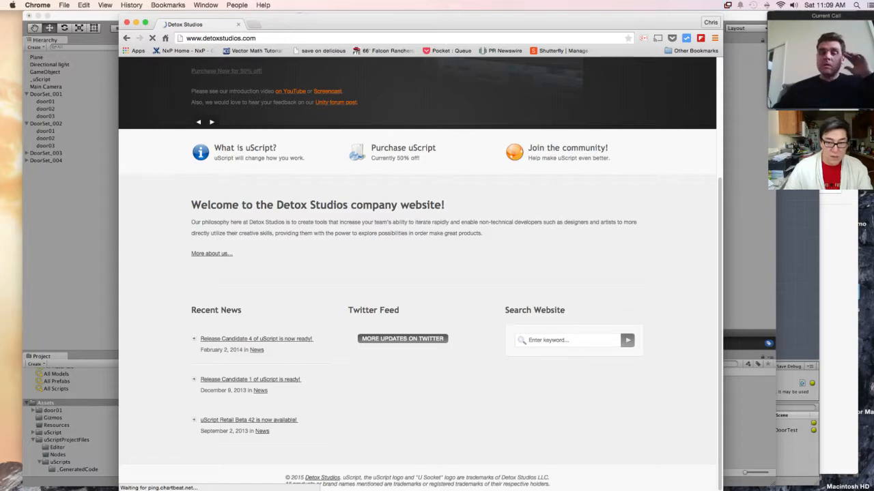
pyautogui.scroll(5, 417, 273)
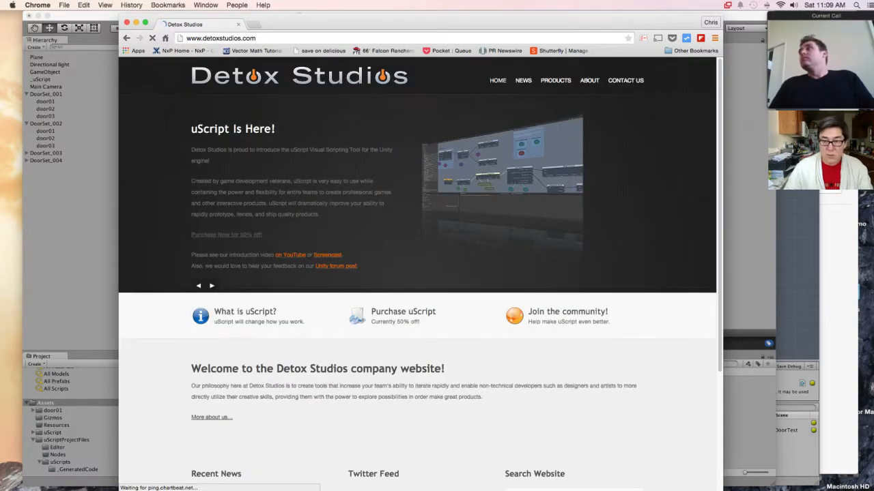
pyautogui.click(555, 80)
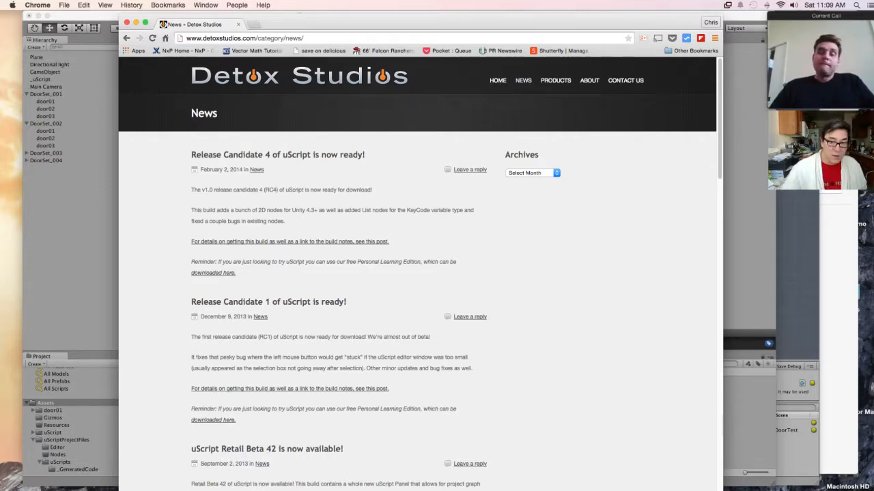
pyautogui.press('super+l')
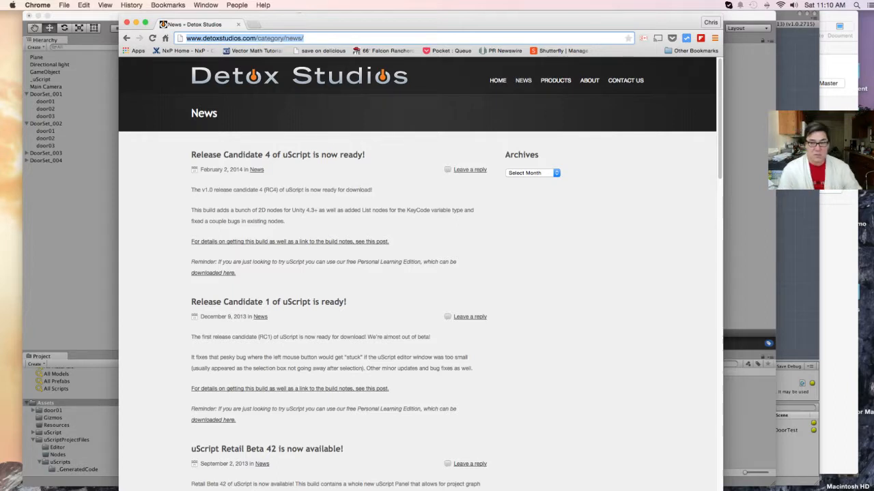
# Step: Open the forum on the uScript Community Website, search it for "evaluation" and look through the matching posts
pyautogui.click(498, 80)
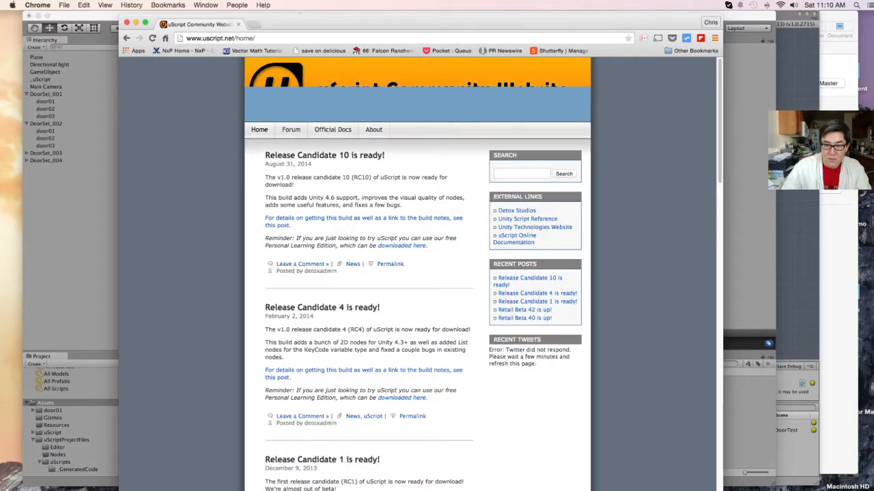
pyautogui.click(291, 130)
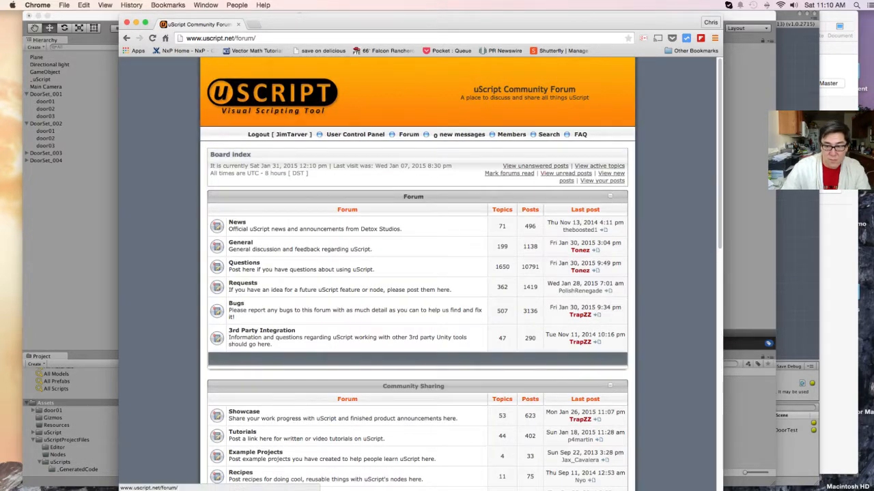
pyautogui.click(548, 135)
pyautogui.write('evaluation')
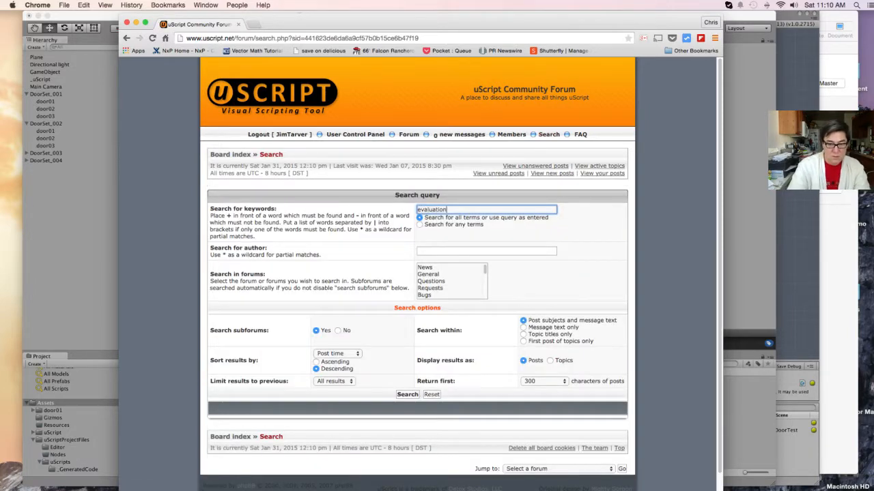
pyautogui.press('Return')
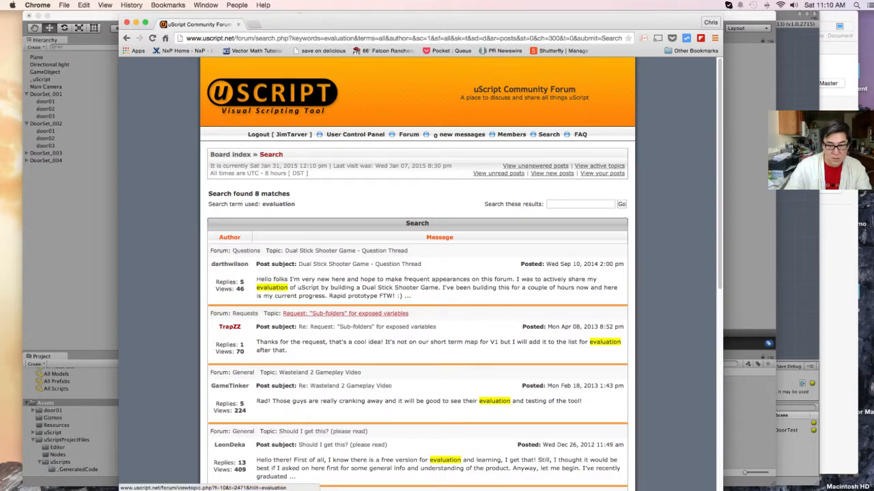
pyautogui.scroll(-3, 417, 273)
pyautogui.scroll(-3, 417, 273)
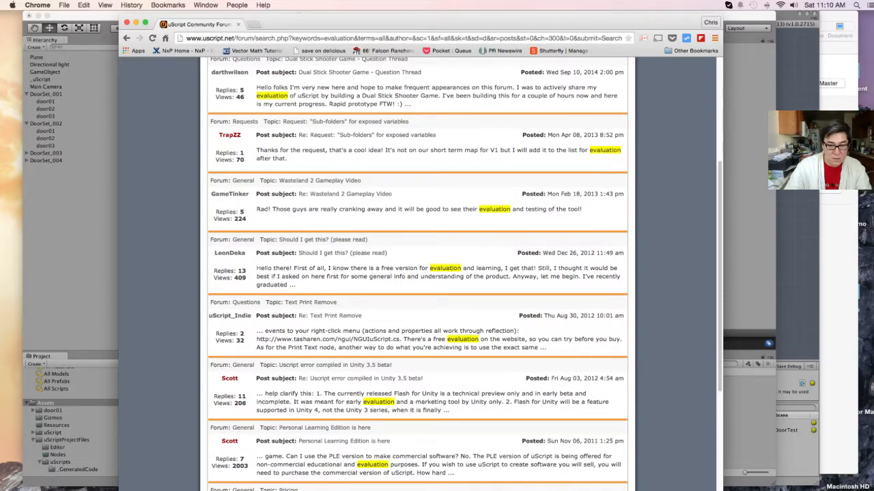
pyautogui.scroll(6, 417, 273)
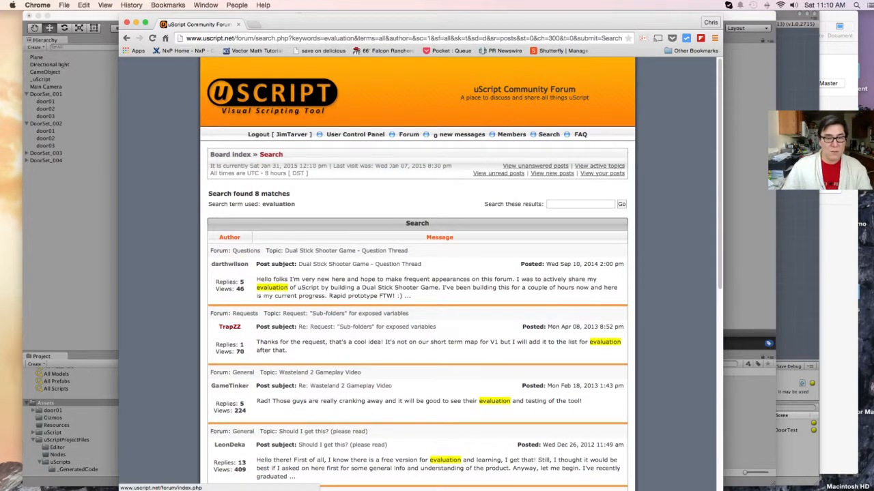
# Step: Return to detoxstudios.com, examine the Purchase uScript page's license and price, and open the Products page
pyautogui.press('super+l')
pyautogui.write('detox')
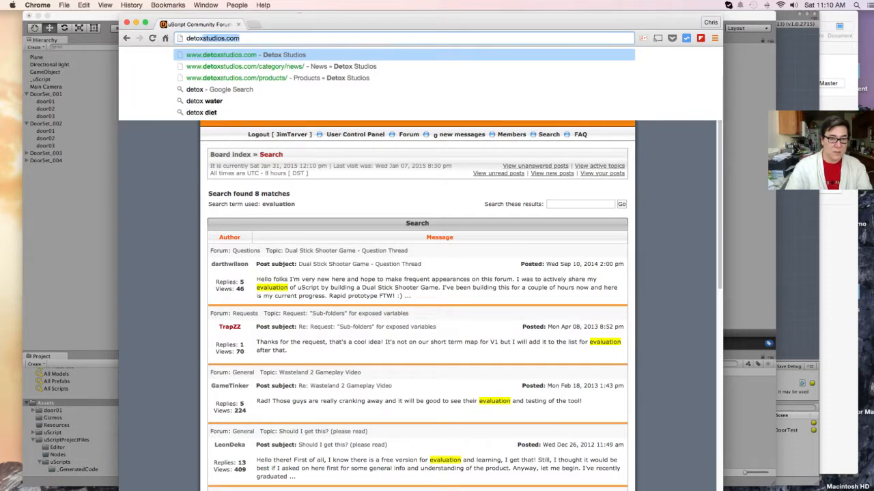
pyautogui.press('Return')
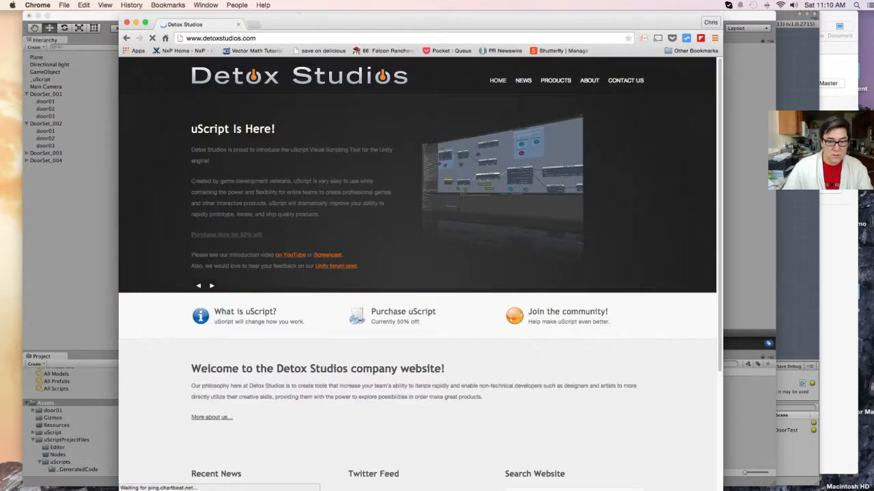
pyautogui.scroll(-1, 403, 314)
pyautogui.click(402, 293)
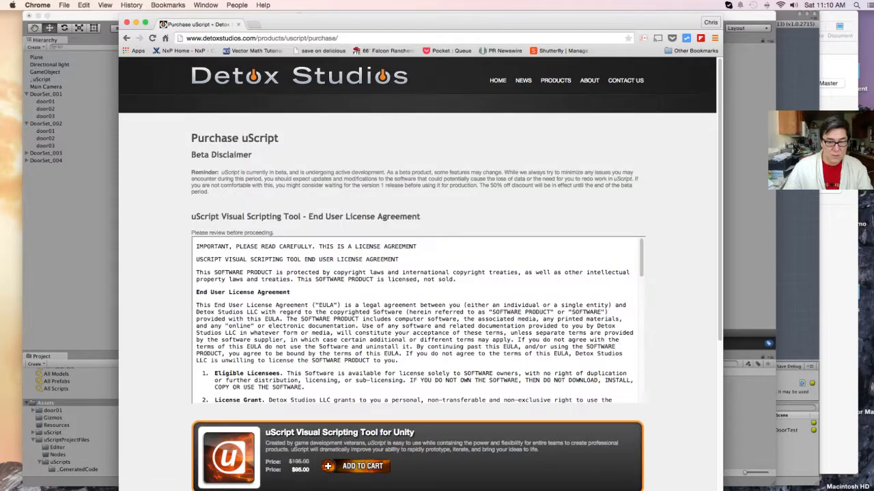
pyautogui.scroll(-5, 420, 273)
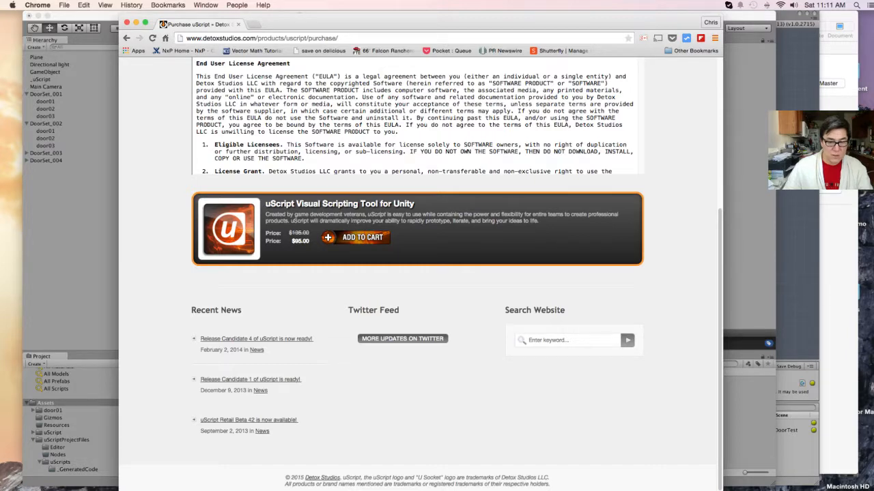
pyautogui.scroll(5, 420, 273)
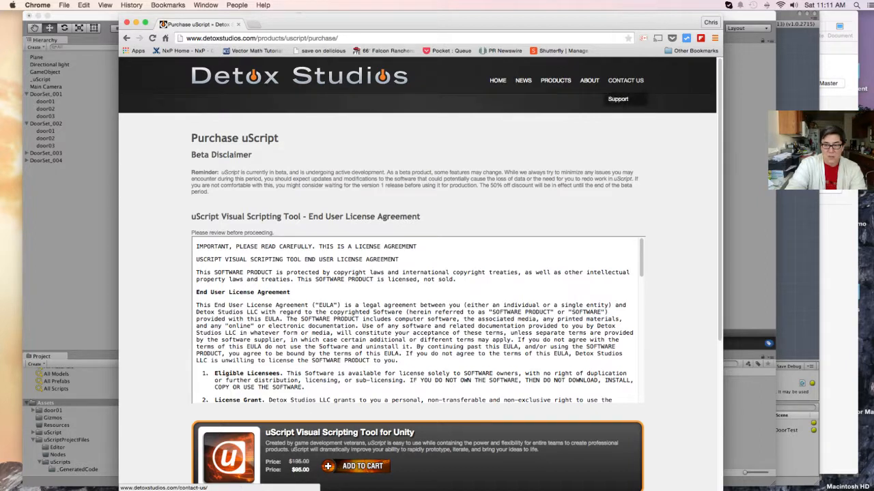
pyautogui.click(589, 80)
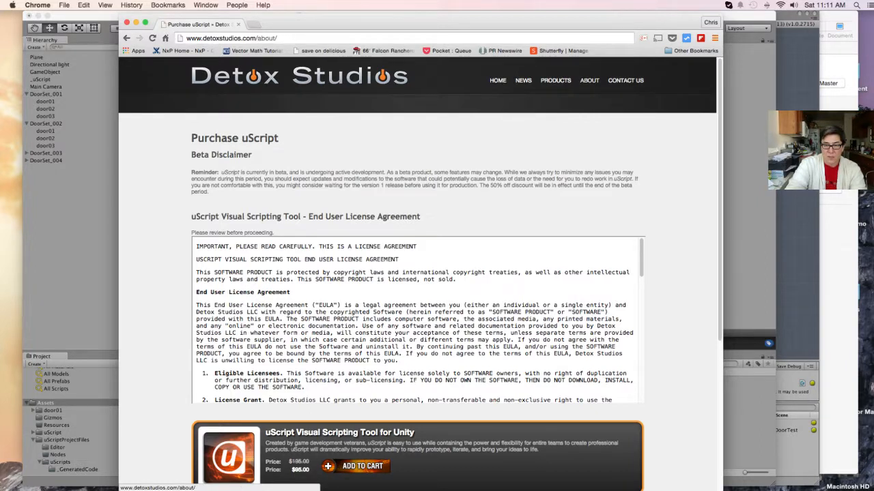
pyautogui.click(555, 80)
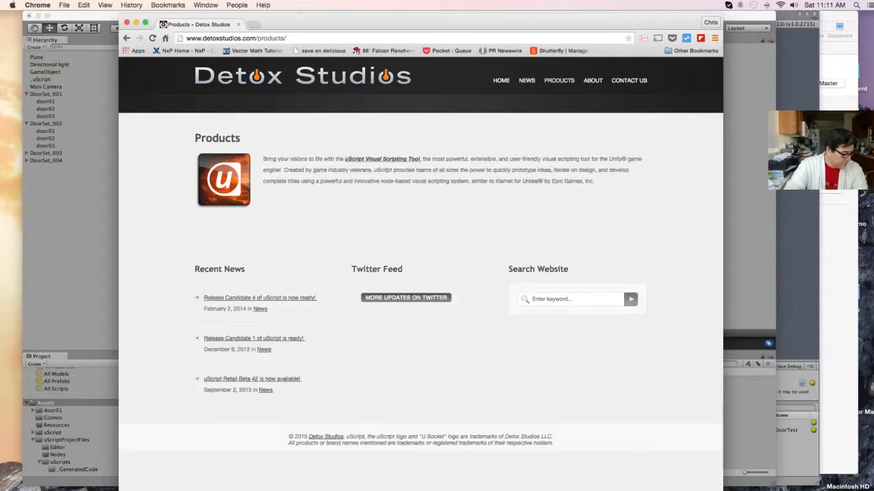
# Step: Close the browser window, return to the Unity editor and stop the running scene
pyautogui.moveTo(307, 21); pyautogui.dragTo(350, 18)
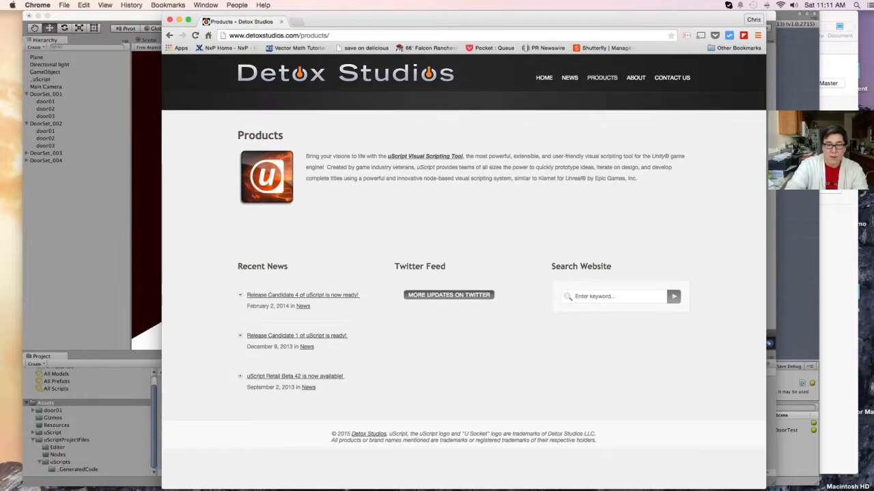
pyautogui.press('super+w')
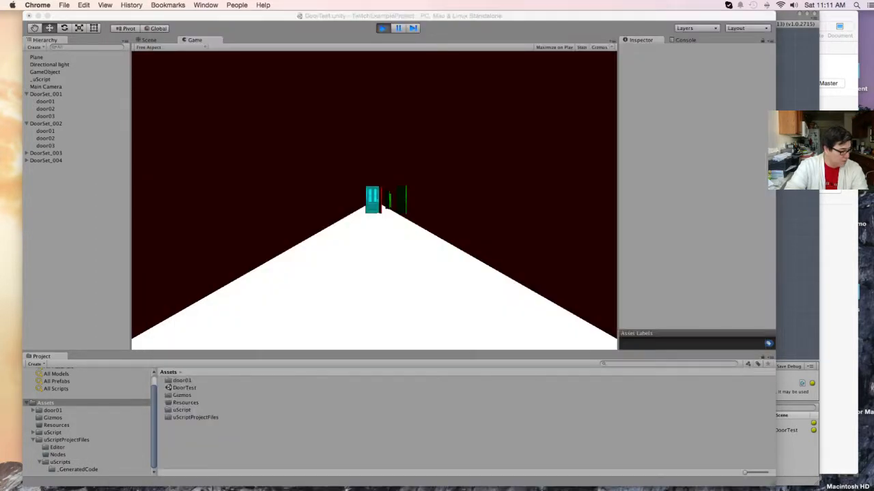
pyautogui.moveTo(350, 16); pyautogui.dragTo(360, 15)
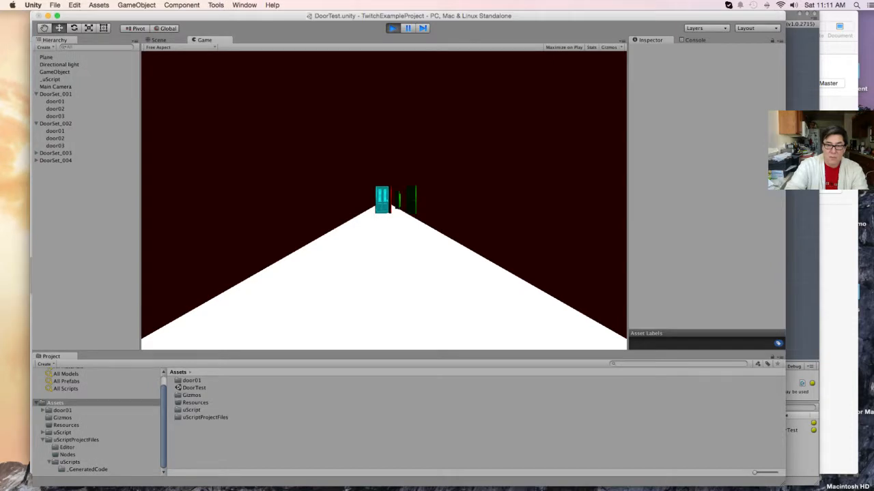
pyautogui.press('super+p')
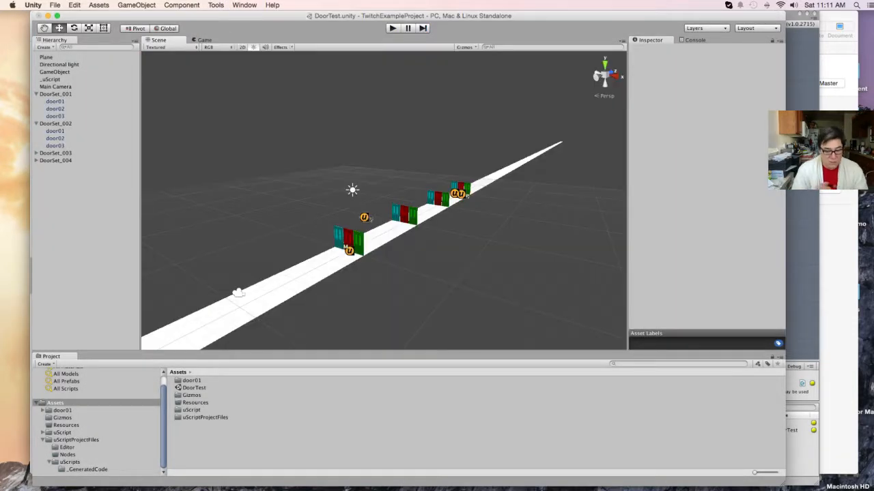